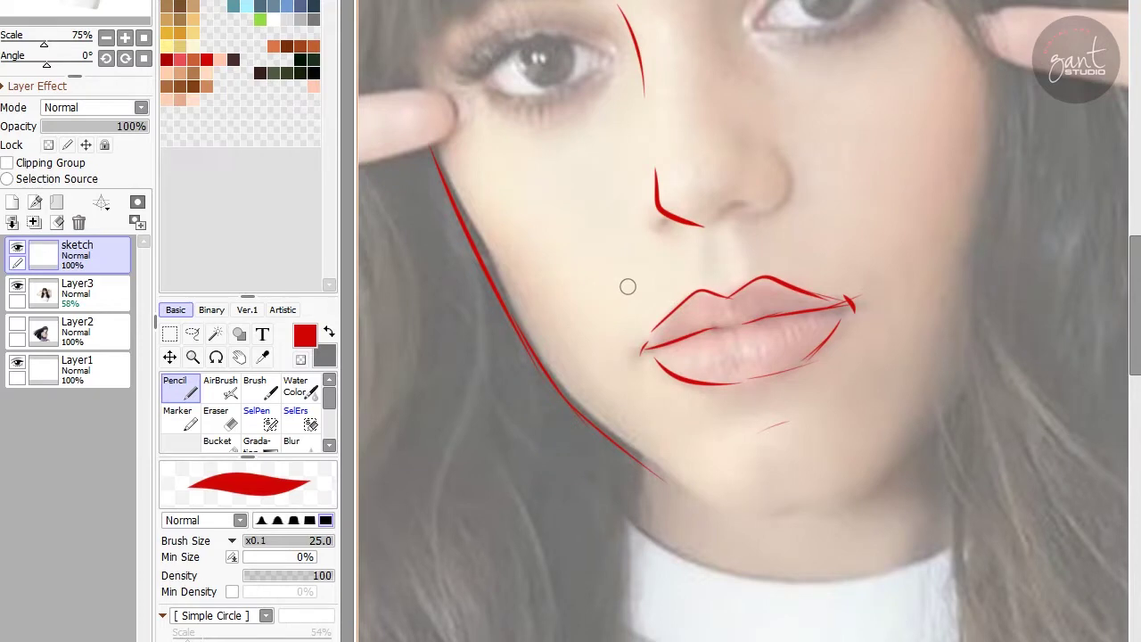
# Sketch the chin and the jawline around the lower face, following the reference photo.
pyautogui.moveTo(520, 303); pyautogui.dragTo(447, 222)
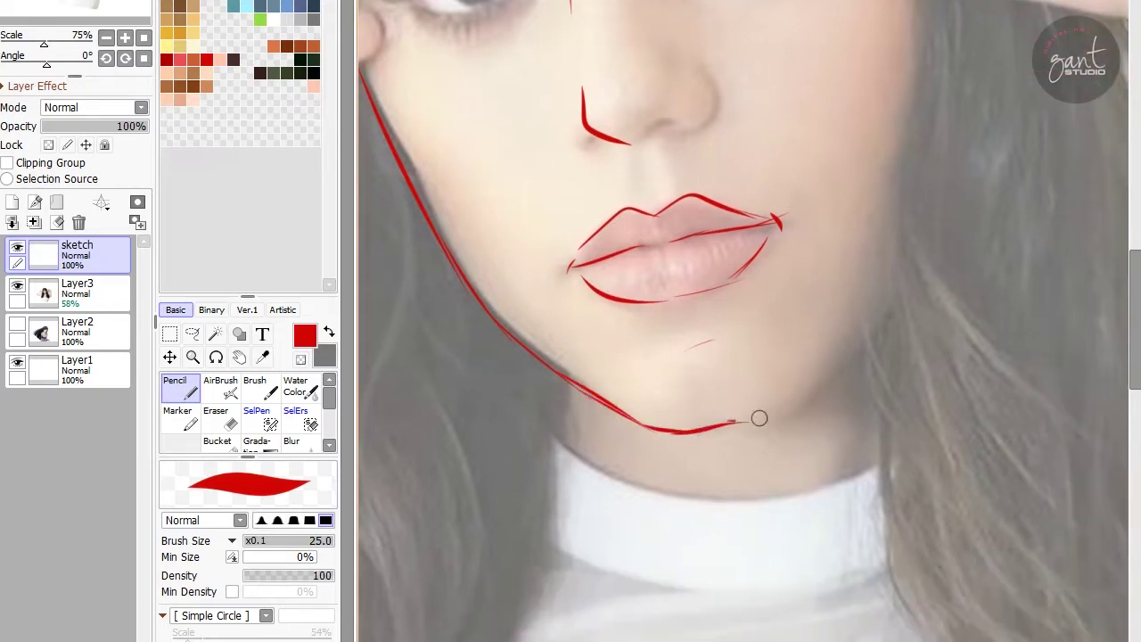
pyautogui.moveTo(749, 178); pyautogui.dragTo(651, 464)
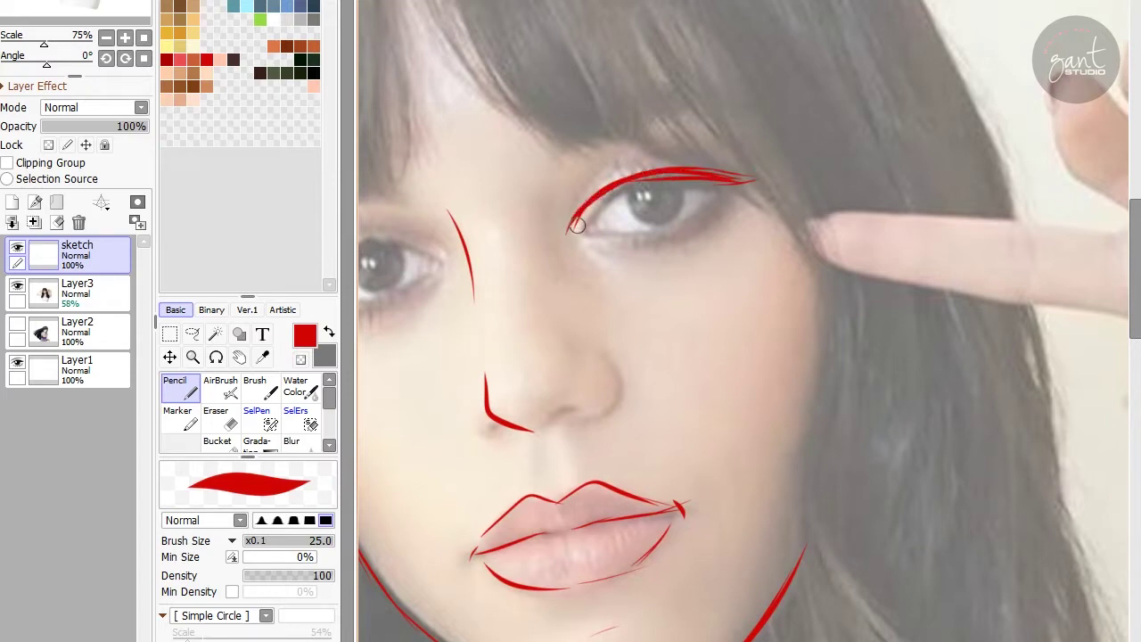
# Sketch the iris, lower lid and eyelid crease of the eye on the right side of the face.
pyautogui.hscroll(1, 660, 193)
pyautogui.moveTo(680, 230)
pyautogui.mouseDown()
pyautogui.moveTo(614, 248)
pyautogui.moveTo(684, 278)
pyautogui.mouseUp()
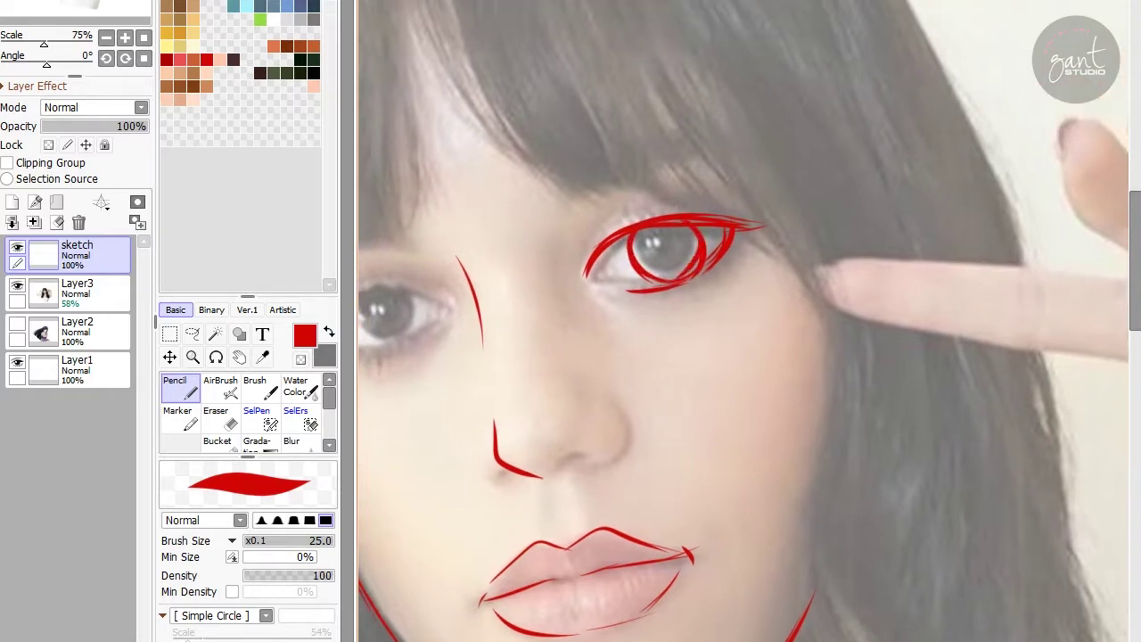
pyautogui.moveTo(598, 230); pyautogui.dragTo(779, 157)
# Lasso the finished eye sketch and transform a mirrored copy onto the other eye in the photo.
pyautogui.press('l')
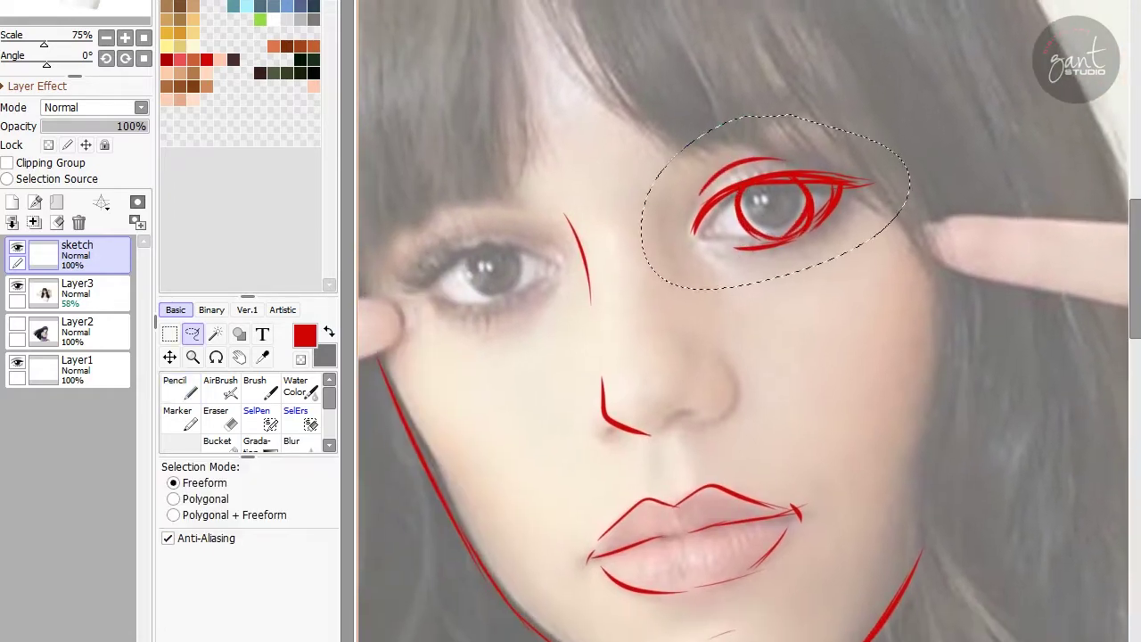
pyautogui.hotkey('ctrl', 't')
pyautogui.moveTo(783, 205)
pyautogui.mouseDown()
pyautogui.moveTo(483, 270)
pyautogui.moveTo(580, 284)
pyautogui.moveTo(596, 256)
pyautogui.mouseUp()
pyautogui.press('Return')
# Correct the copied eye's lids and iris to fit the photo, and merge its layer into the sketch layer.
pyautogui.press('e')
pyautogui.scroll(2, 607, 267)
pyautogui.press('n')
pyautogui.moveTo(512, 282); pyautogui.dragTo(497, 192)
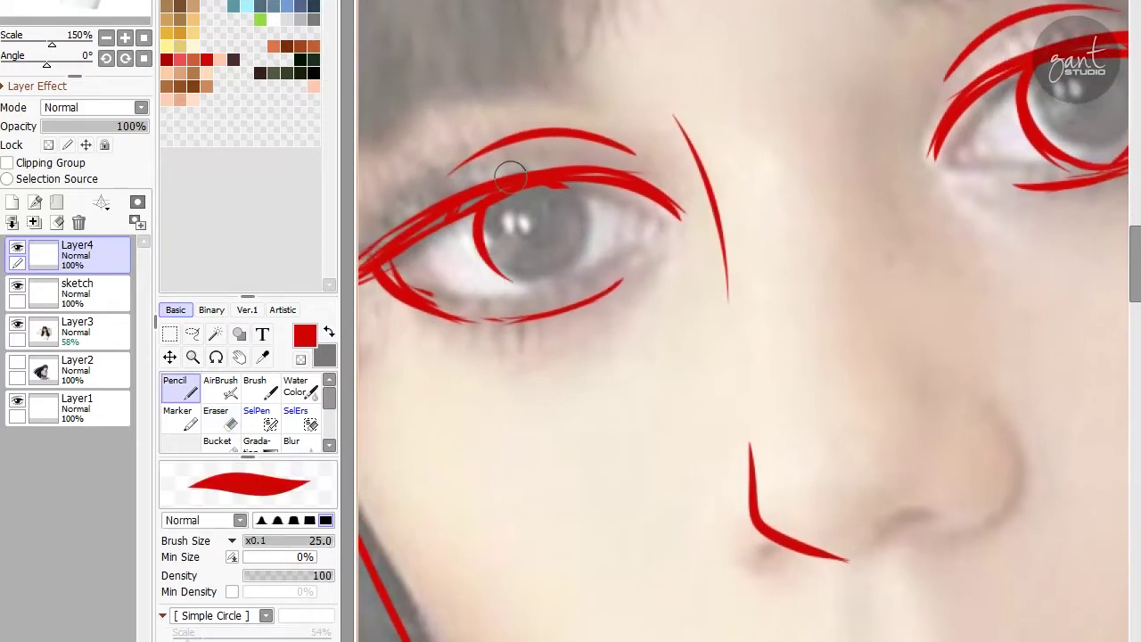
pyautogui.moveTo(576, 268); pyautogui.dragTo(328, 331)
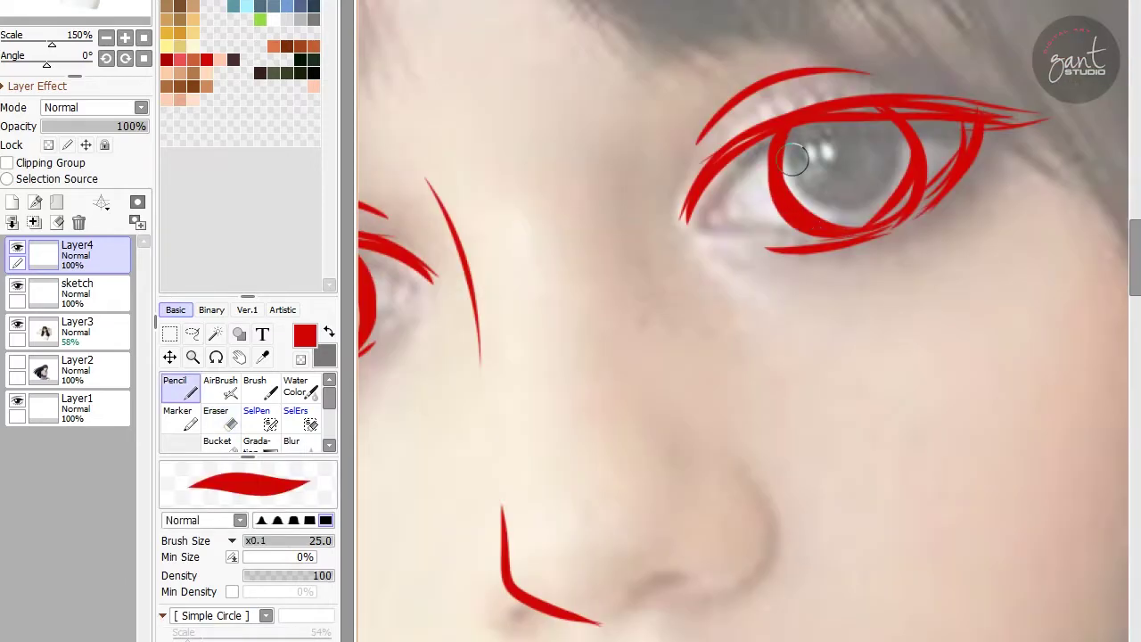
pyautogui.scroll(-1, 793, 160)
pyautogui.moveTo(793, 160); pyautogui.dragTo(802, 366)
pyautogui.scroll(-2, 801, 367)
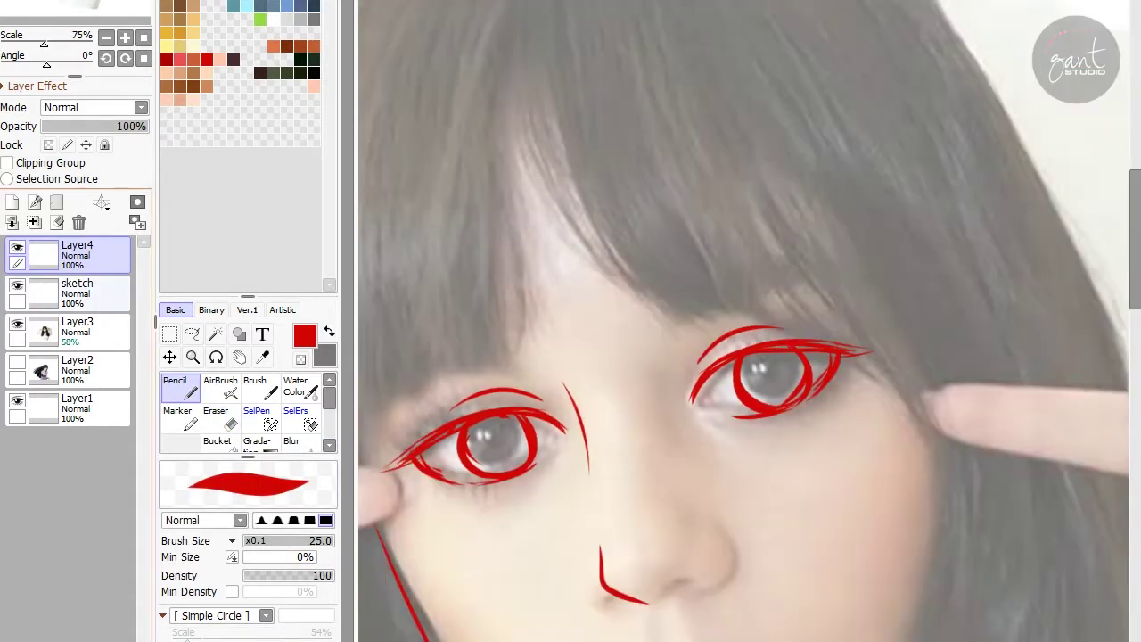
pyautogui.click(34, 222)
# Set the pencil size to 16 and sketch the bangs from the parting across the forehead to the right eye.
pyautogui.moveTo(535, 161); pyautogui.dragTo(580, 95)
pyautogui.press('[')
pyautogui.moveTo(694, 249); pyautogui.dragTo(636, 243)
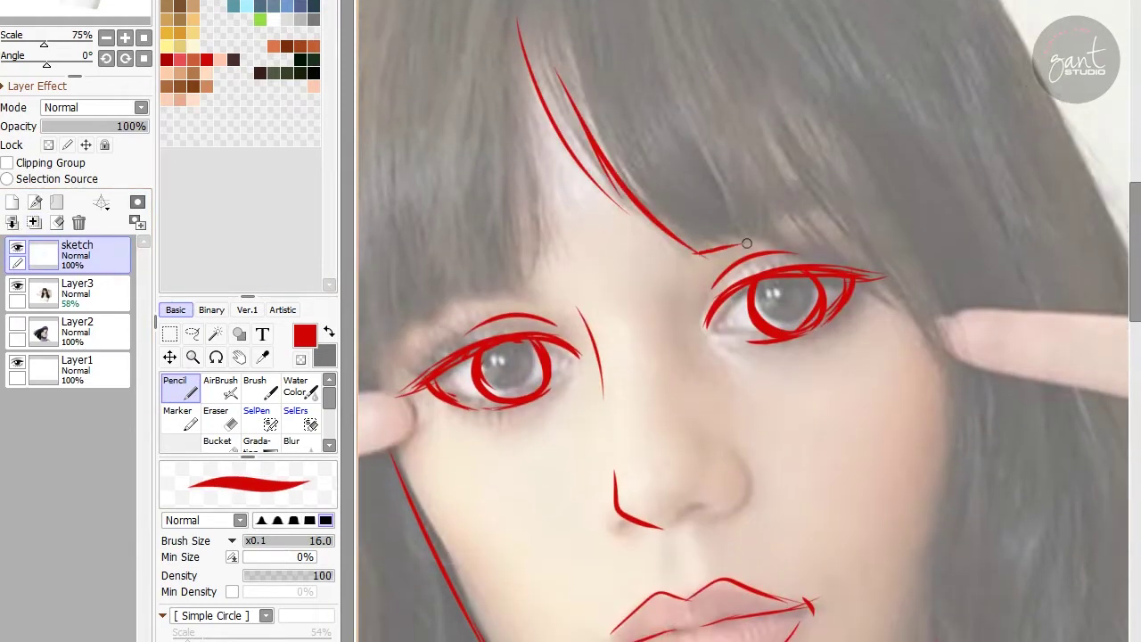
pyautogui.moveTo(690, 173); pyautogui.dragTo(759, 244)
pyautogui.moveTo(759, 245); pyautogui.dragTo(709, 219)
pyautogui.moveTo(657, 187); pyautogui.dragTo(735, 237)
pyautogui.moveTo(706, 188); pyautogui.dragTo(822, 259)
# Sketch the bangs above the left eye and the hair edge running down the left side of the face.
pyautogui.moveTo(570, 268)
pyautogui.mouseDown()
pyautogui.moveTo(569, 307)
pyautogui.moveTo(667, 419)
pyautogui.mouseUp()
pyautogui.moveTo(619, 280); pyautogui.dragTo(586, 71)
pyautogui.moveTo(568, 297)
pyautogui.mouseDown()
pyautogui.moveTo(560, 226)
pyautogui.moveTo(614, 146)
pyautogui.moveTo(587, 264)
pyautogui.mouseUp()
pyautogui.moveTo(577, 186); pyautogui.dragTo(569, 276)
pyautogui.scroll(-3, 517, 321)
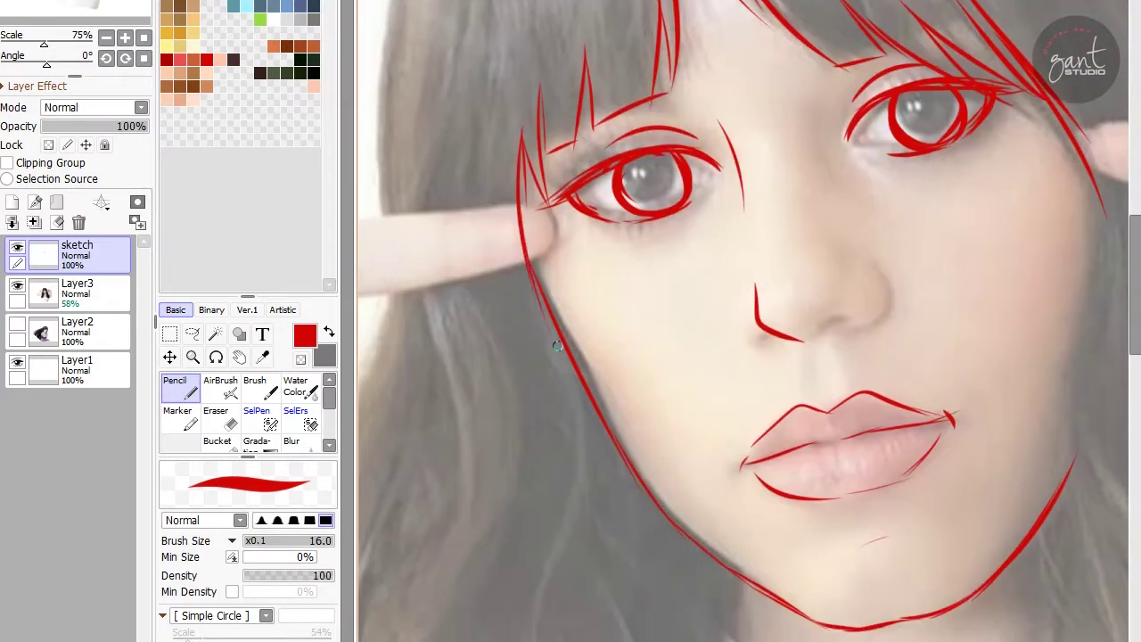
pyautogui.scroll(-2, 743, 321)
pyautogui.scroll(4, 743, 321)
pyautogui.scroll(-3, 565, 169)
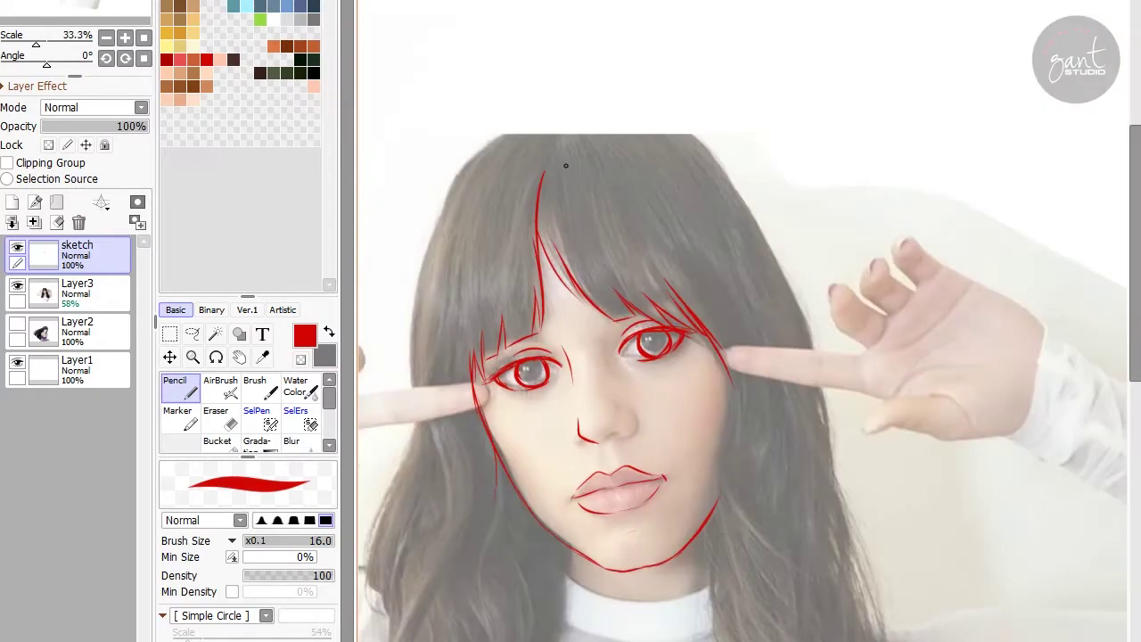
# Extend the hair parting upward and sketch small curved strands above the photo's cropped crown.
pyautogui.scroll(3, 565, 168)
pyautogui.press('e')
pyautogui.press('n')
pyautogui.scroll(1, 563, 258)
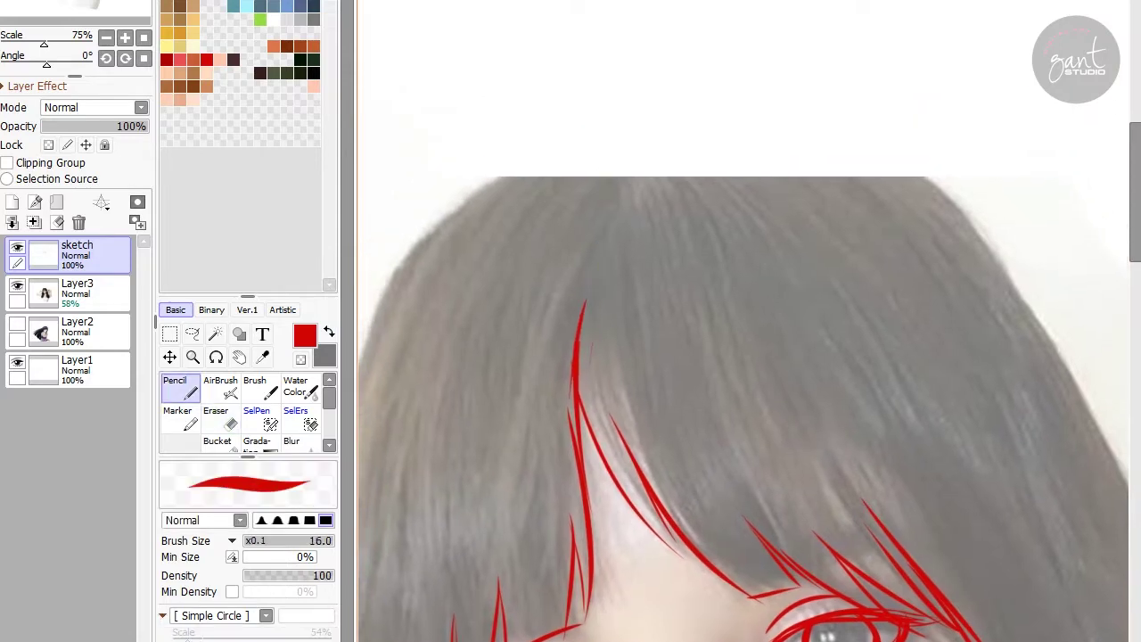
pyautogui.moveTo(598, 191); pyautogui.dragTo(580, 308)
pyautogui.moveTo(675, 152)
pyautogui.mouseDown()
pyautogui.moveTo(602, 267)
pyautogui.moveTo(687, 125)
pyautogui.mouseUp()
pyautogui.scroll(-1, 690, 117)
pyautogui.moveTo(619, 160); pyautogui.dragTo(690, 116)
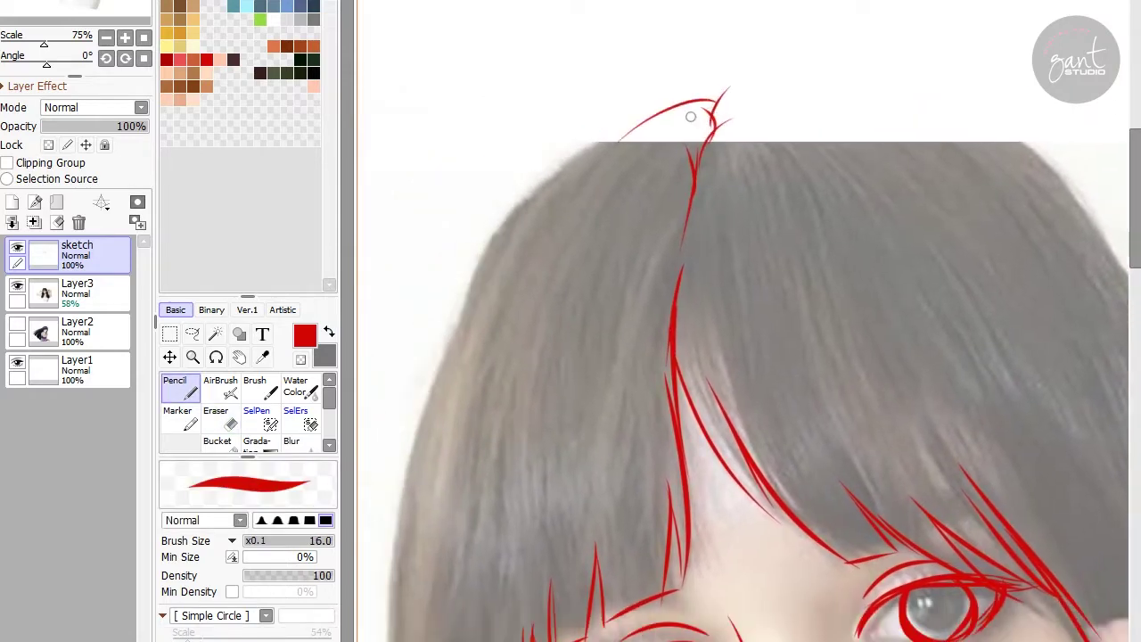
# Sketch the outer hair contour from the crown down the left side of the head.
pyautogui.scroll(-2, 690, 117)
pyautogui.scroll(2, 690, 117)
pyautogui.moveTo(428, 239); pyautogui.dragTo(713, 161)
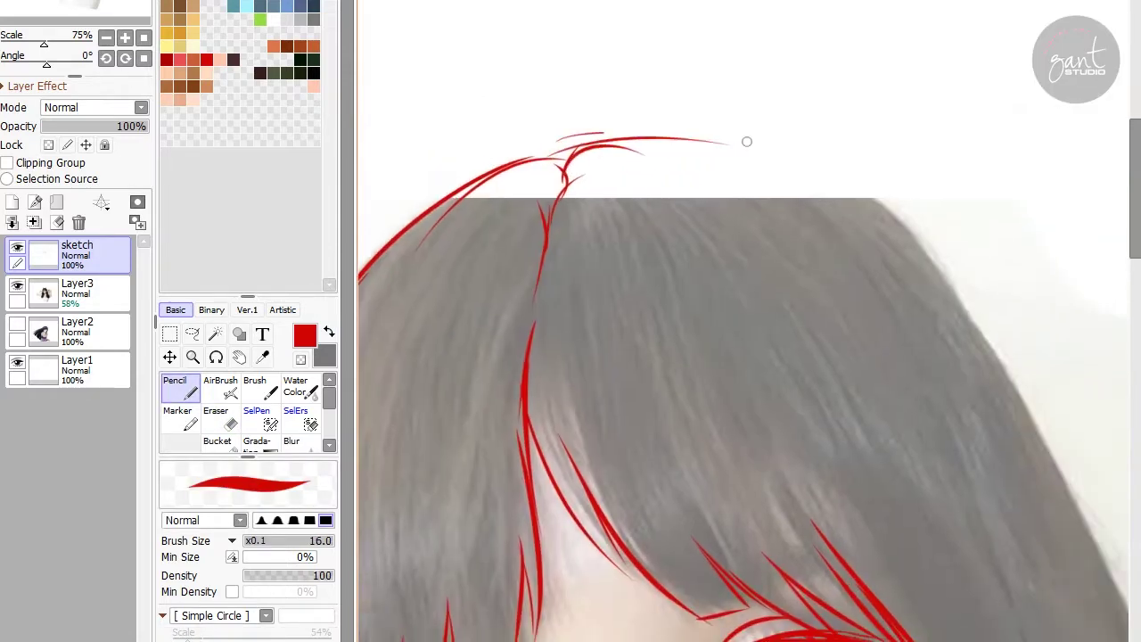
pyautogui.scroll(-2, 821, 217)
pyautogui.scroll(2, 747, 170)
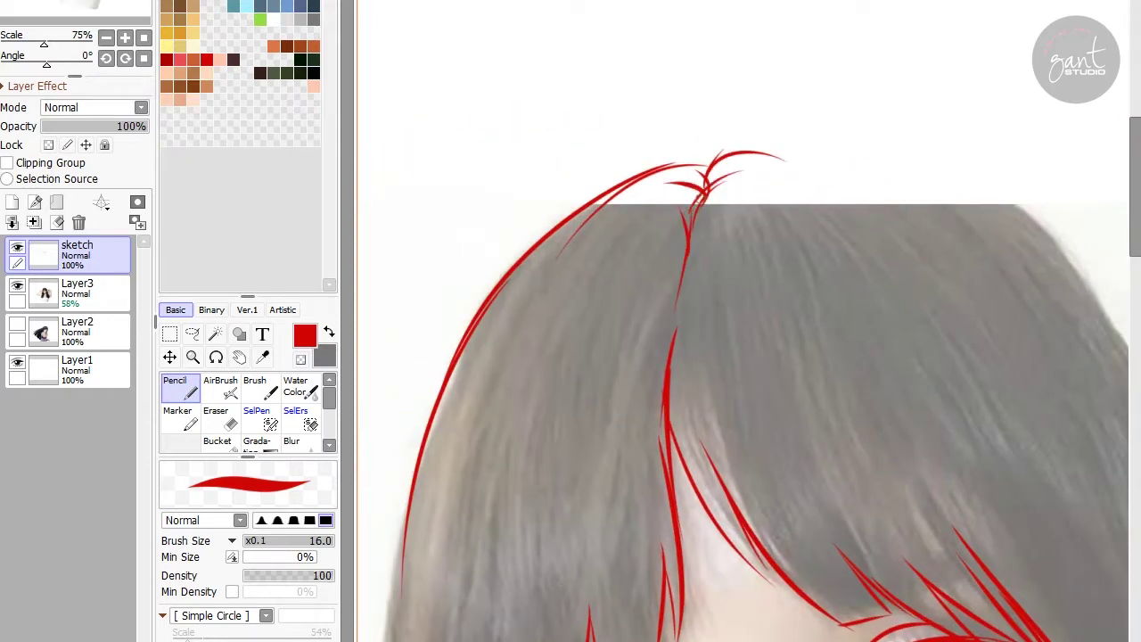
# Sketch the rounded outer hair contour from the parting down the right side of the head.
pyautogui.moveTo(744, 423); pyautogui.dragTo(576, 383)
pyautogui.moveTo(537, 111); pyautogui.dragTo(856, 175)
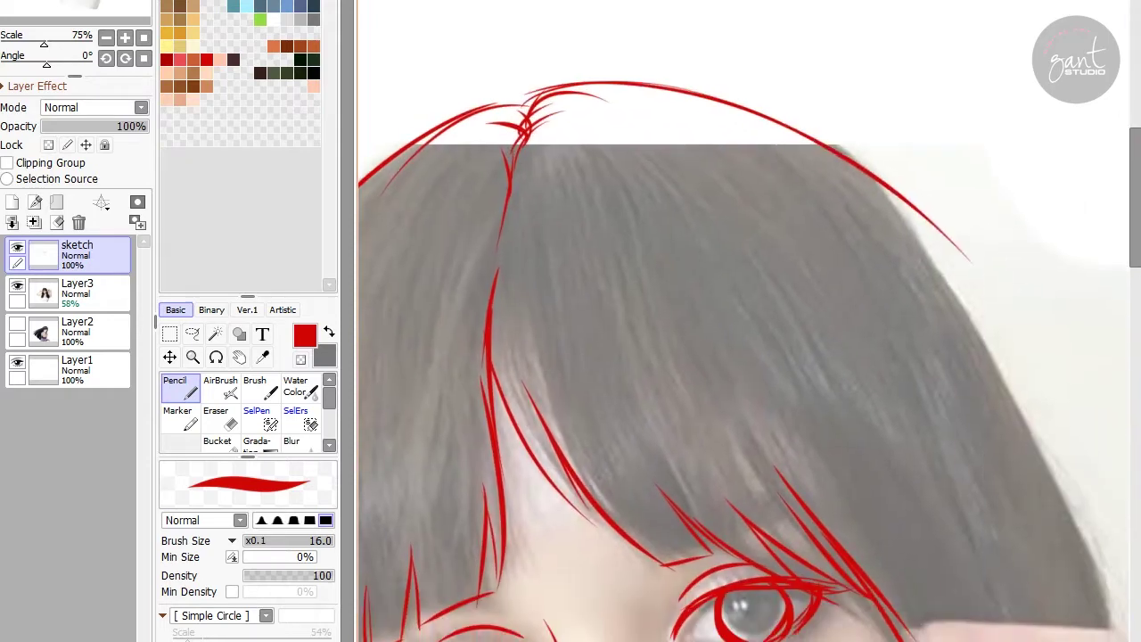
pyautogui.moveTo(400, 158); pyautogui.dragTo(614, 199)
pyautogui.scroll(-3, 628, 215)
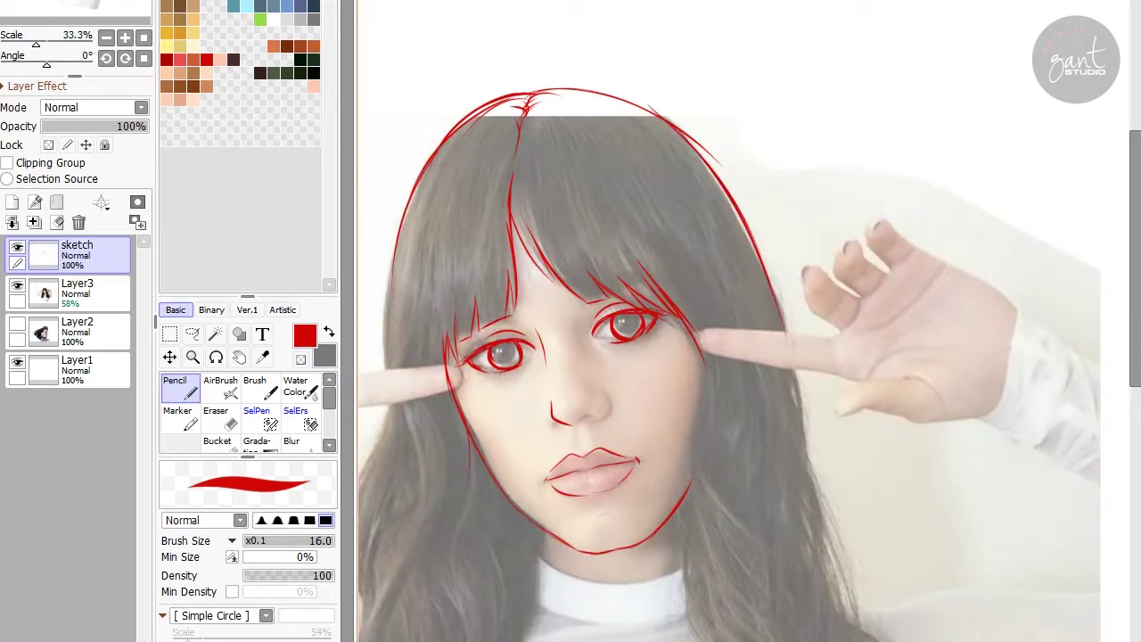
# Continue the right-side hair contour downward and sketch the inner hair edge along the cheek and neck.
pyautogui.scroll(-3, 675, 288)
pyautogui.moveTo(784, 337); pyautogui.dragTo(806, 524)
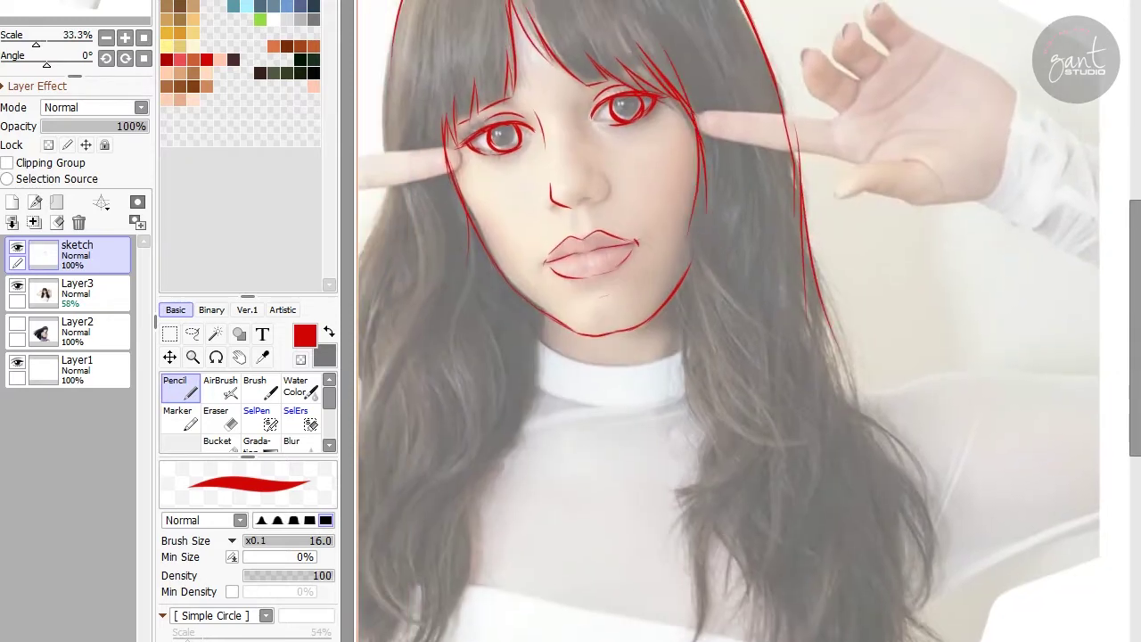
pyautogui.scroll(-2, 749, 321)
pyautogui.moveTo(686, 223); pyautogui.dragTo(798, 419)
pyautogui.hotkey('ctrl', 'z')
pyautogui.scroll(-1, 730, 405)
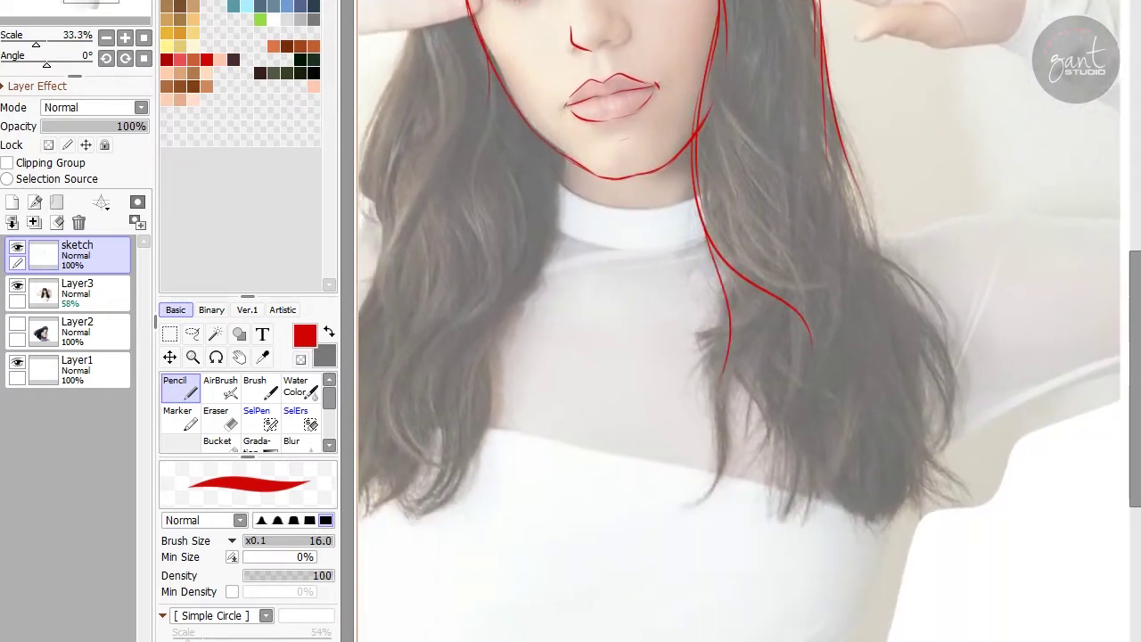
# Sketch wavy strands and pointed tips in the right-side hair over the chest.
pyautogui.moveTo(731, 316); pyautogui.dragTo(725, 451)
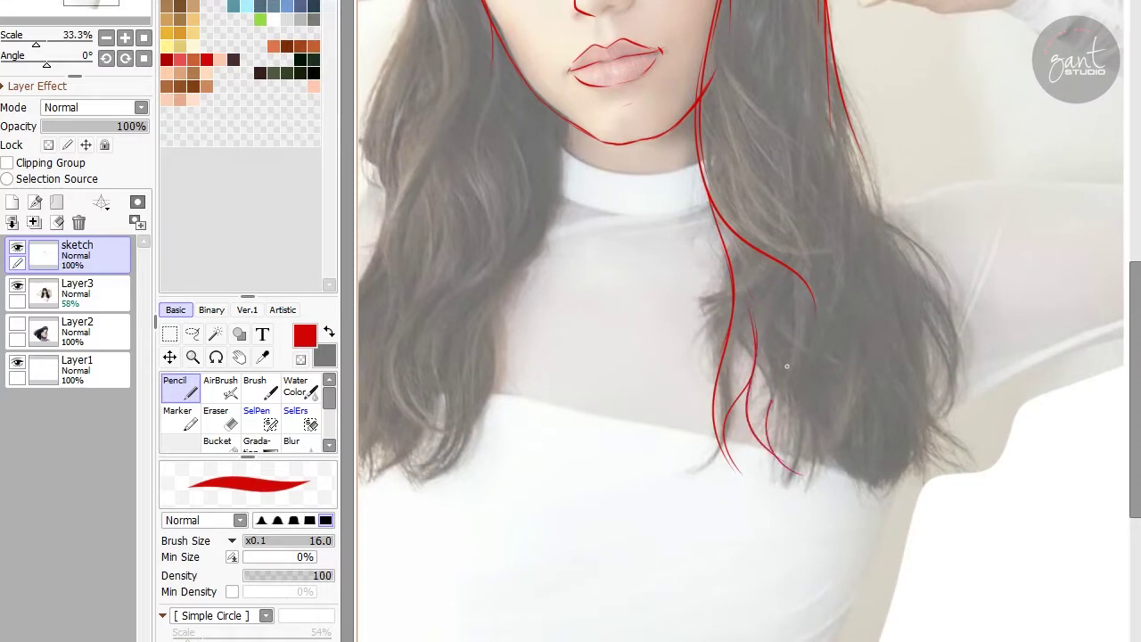
pyautogui.moveTo(772, 294); pyautogui.dragTo(788, 401)
pyautogui.scroll(2, 787, 366)
pyautogui.hscroll(-2, 787, 365)
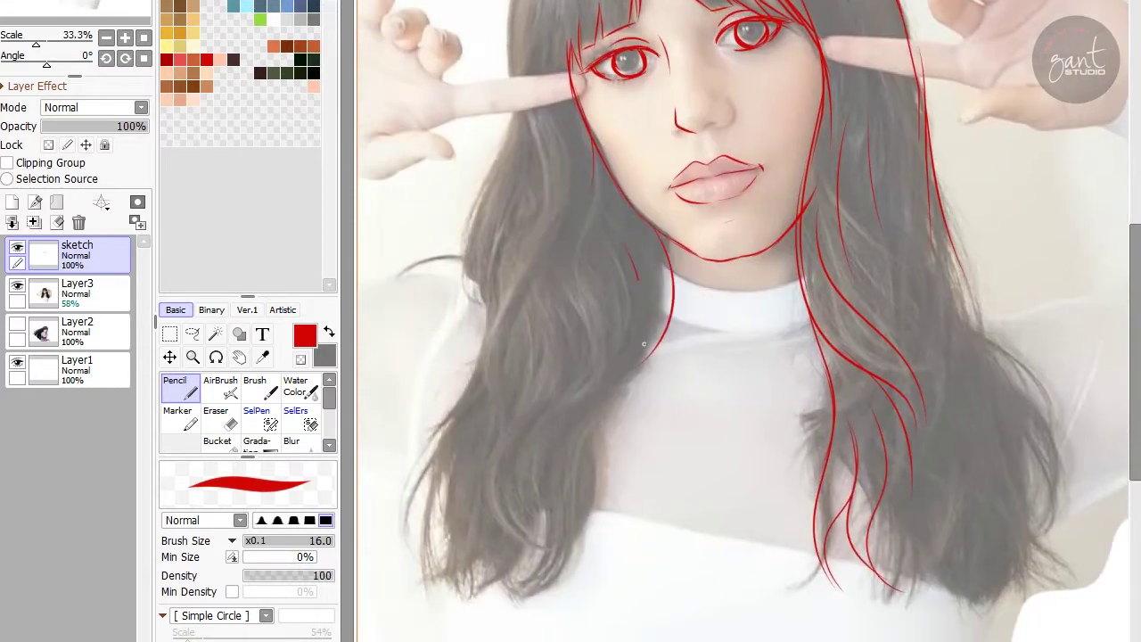
# Sketch the outer contour and long strands of the left-side hair falling past the face.
pyautogui.scroll(2, 644, 343)
pyautogui.hscroll(-2, 644, 344)
pyautogui.moveTo(615, 62); pyautogui.dragTo(589, 325)
pyautogui.moveTo(599, 135); pyautogui.dragTo(524, 410)
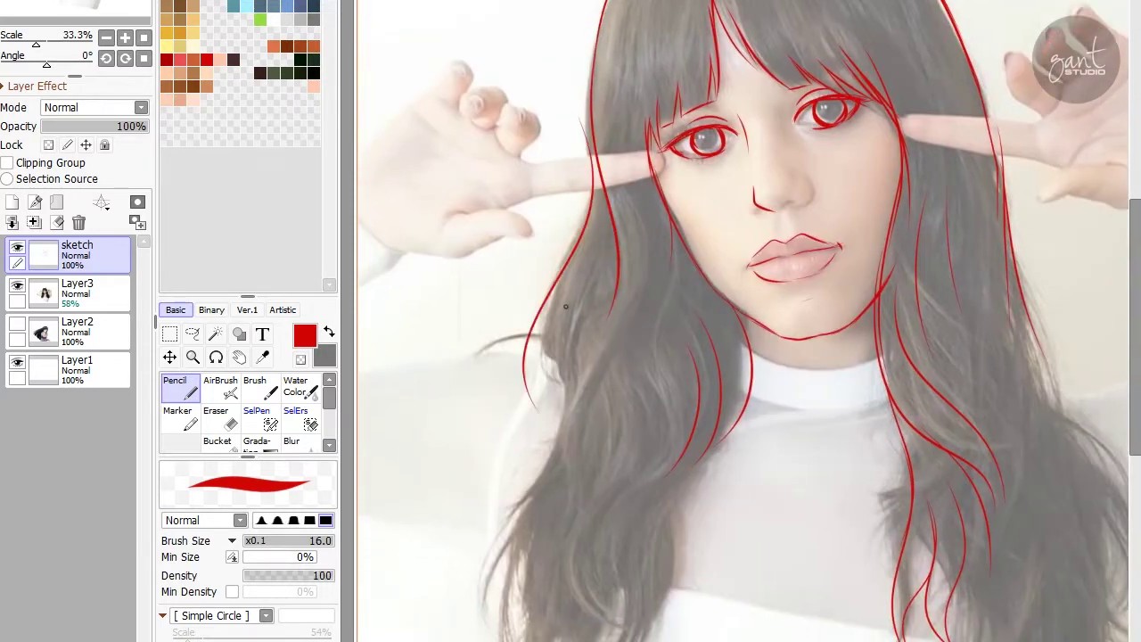
# Add wavy strands to the left-side hair and fine strands over the bangs, checking the sketch with the reference photo hidden.
pyautogui.scroll(1, 565, 305)
pyautogui.hscroll(3, 565, 305)
pyautogui.scroll(-1, 565, 305)
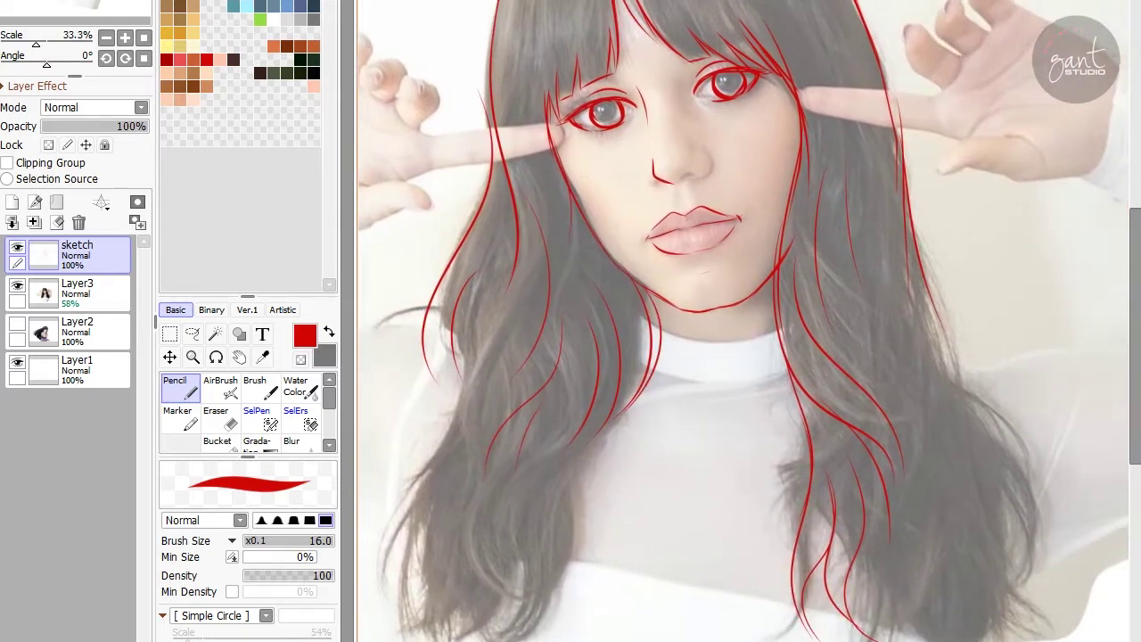
pyautogui.scroll(2, 550, 17)
pyautogui.hscroll(1, 550, 17)
pyautogui.scroll(-1, 689, 76)
pyautogui.hscroll(1, 689, 77)
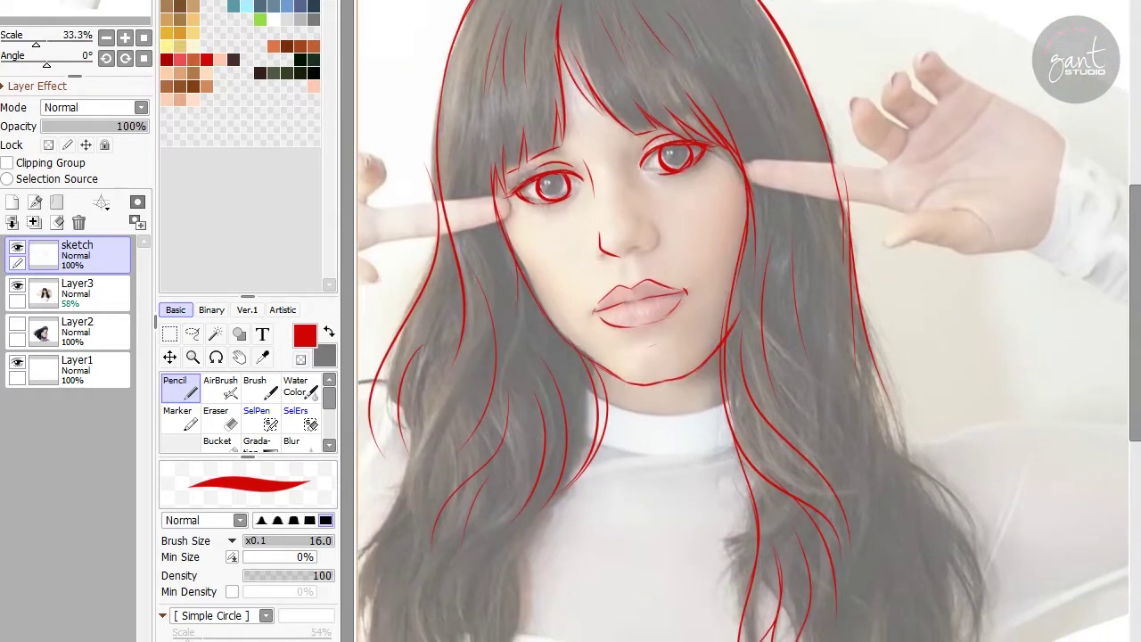
pyautogui.click(17, 285)
pyautogui.scroll(2, 743, 321)
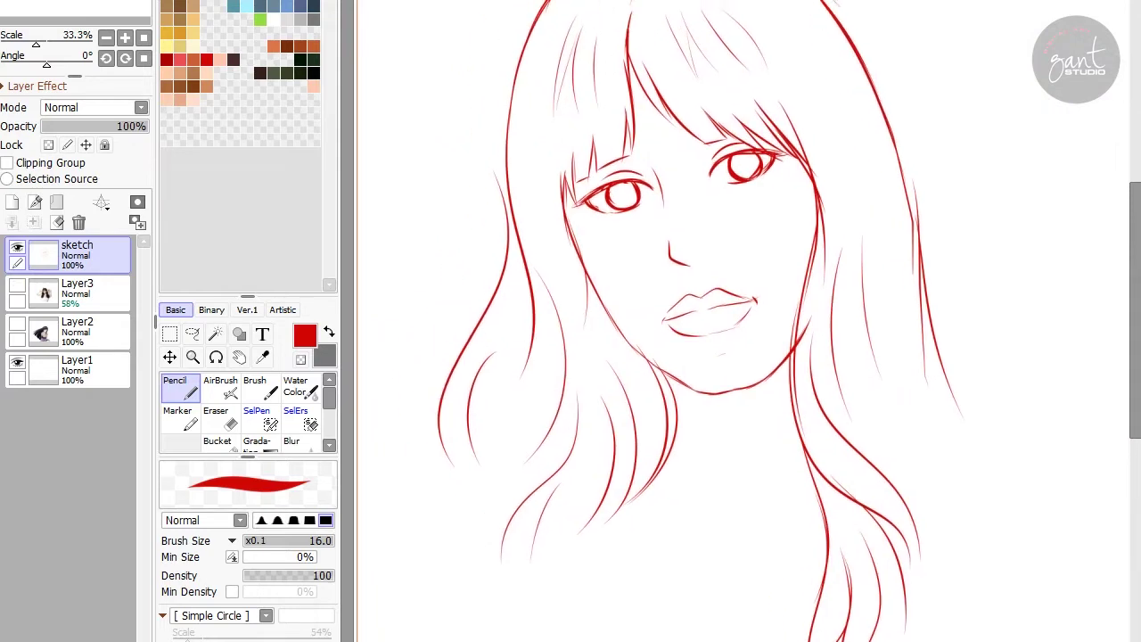
pyautogui.click(17, 285)
# Sketch the eyebrows above both eyes beneath the bangs.
pyautogui.scroll(3, 638, 203)
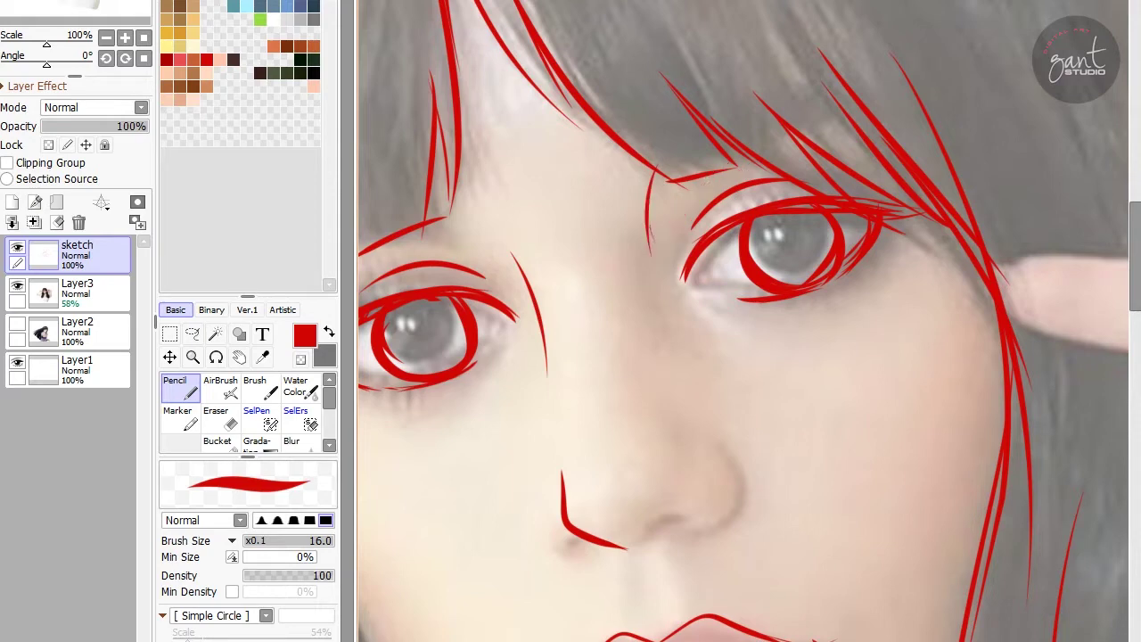
pyautogui.hscroll(-4, 655, 232)
pyautogui.scroll(-1, 636, 184)
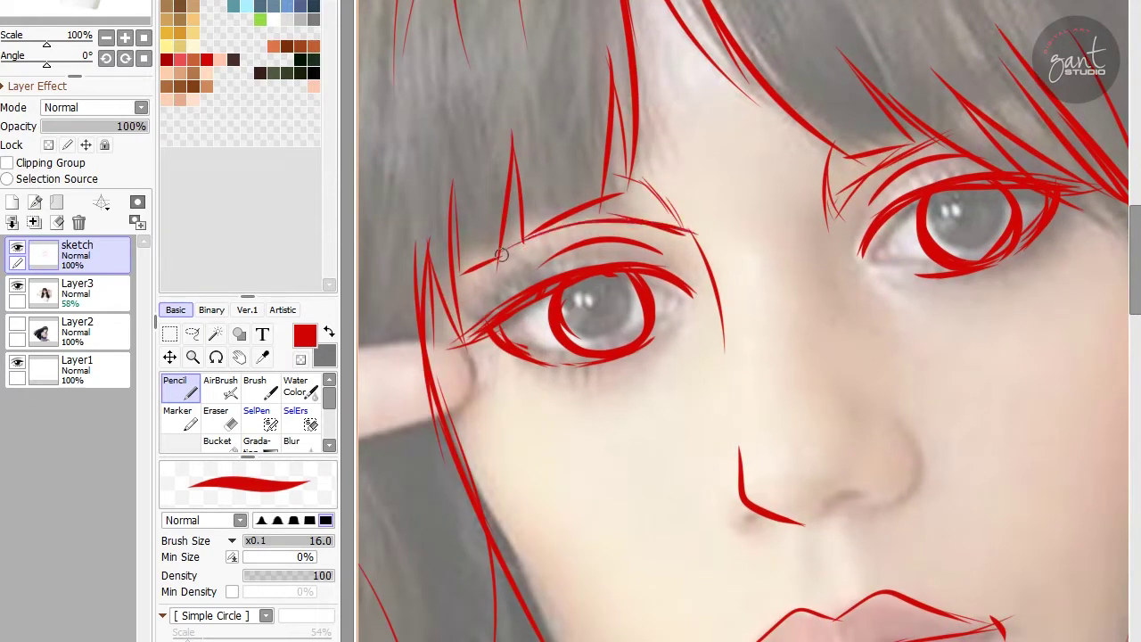
pyautogui.hscroll(-2, 560, 252)
pyautogui.scroll(-4, 749, 321)
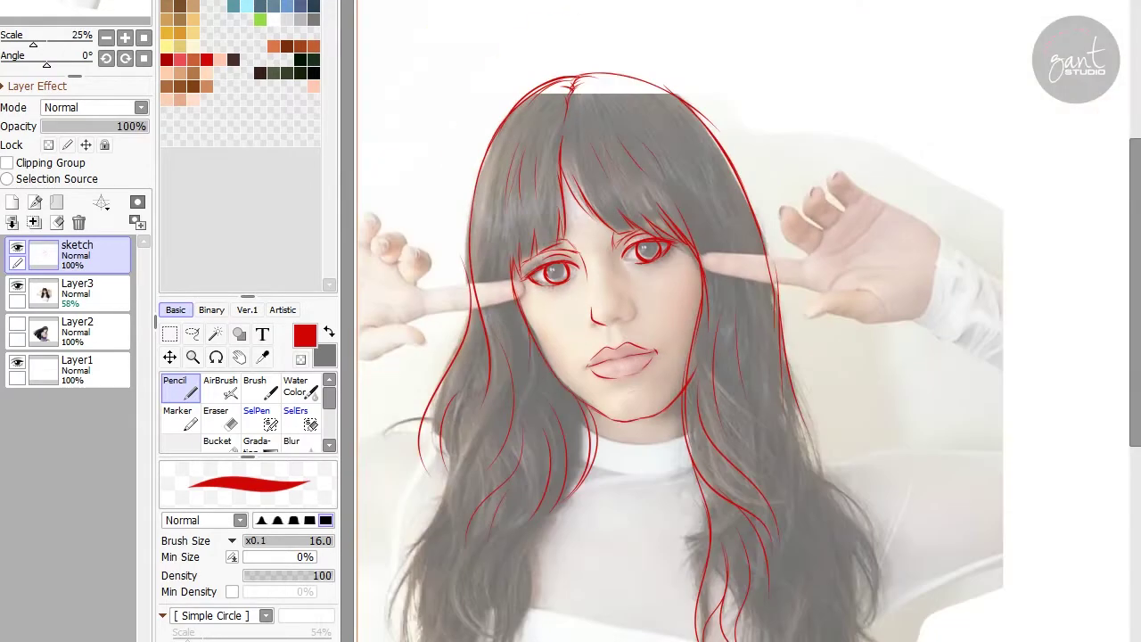
# Sketch the upper eyelashes on both eyes and hide the reference photo layer.
pyautogui.scroll(4, 526, 270)
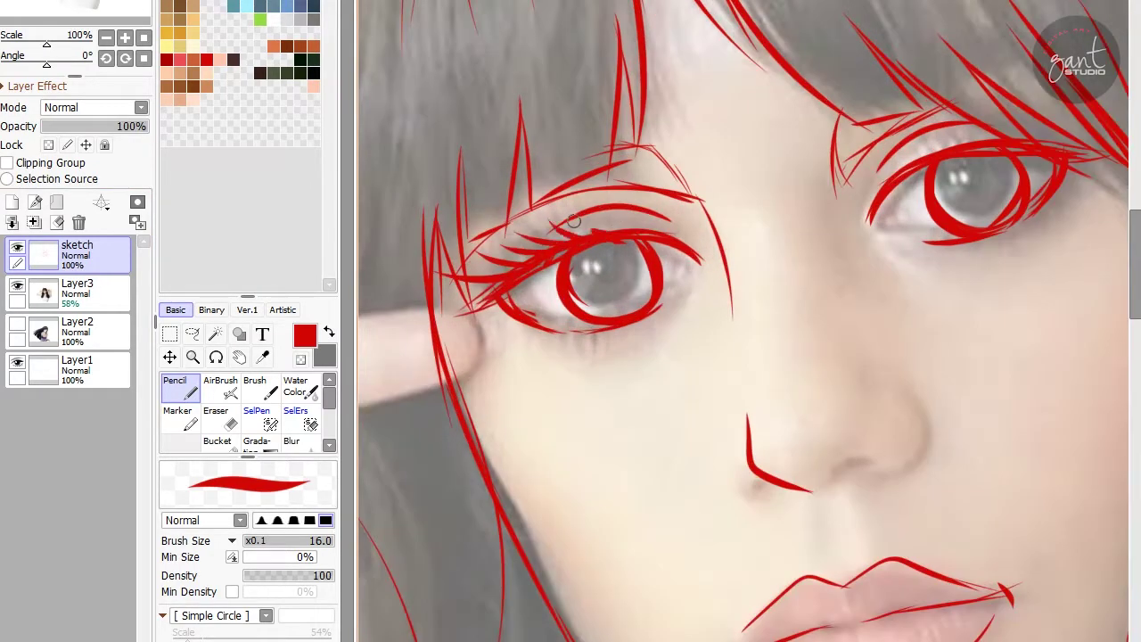
pyautogui.hscroll(3, 574, 222)
pyautogui.scroll(-5, 845, 201)
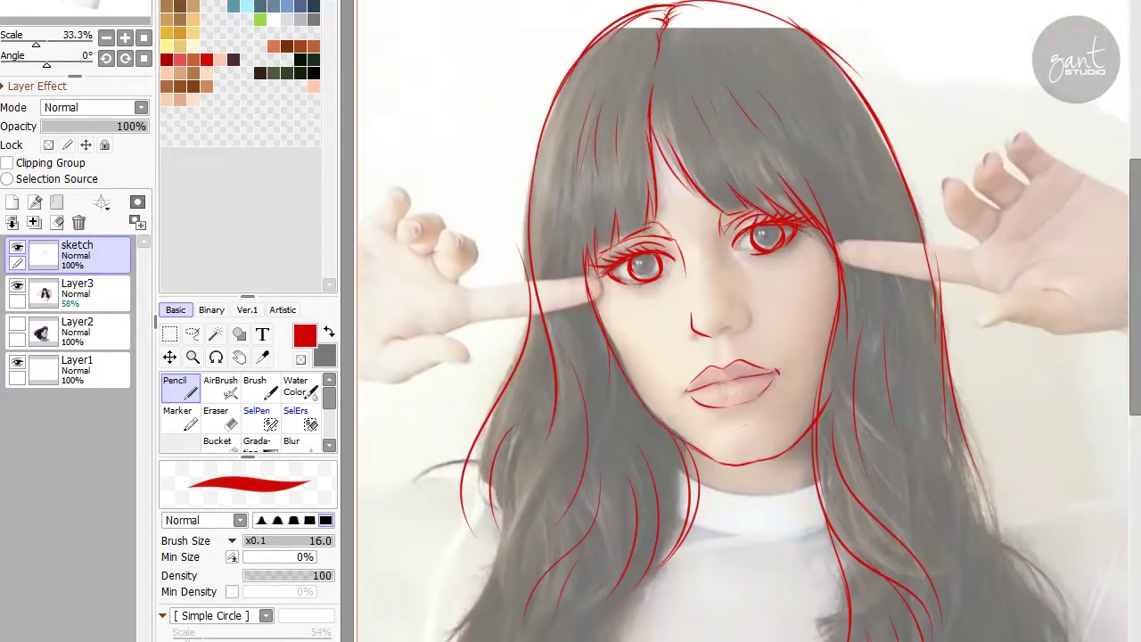
pyautogui.click(17, 285)
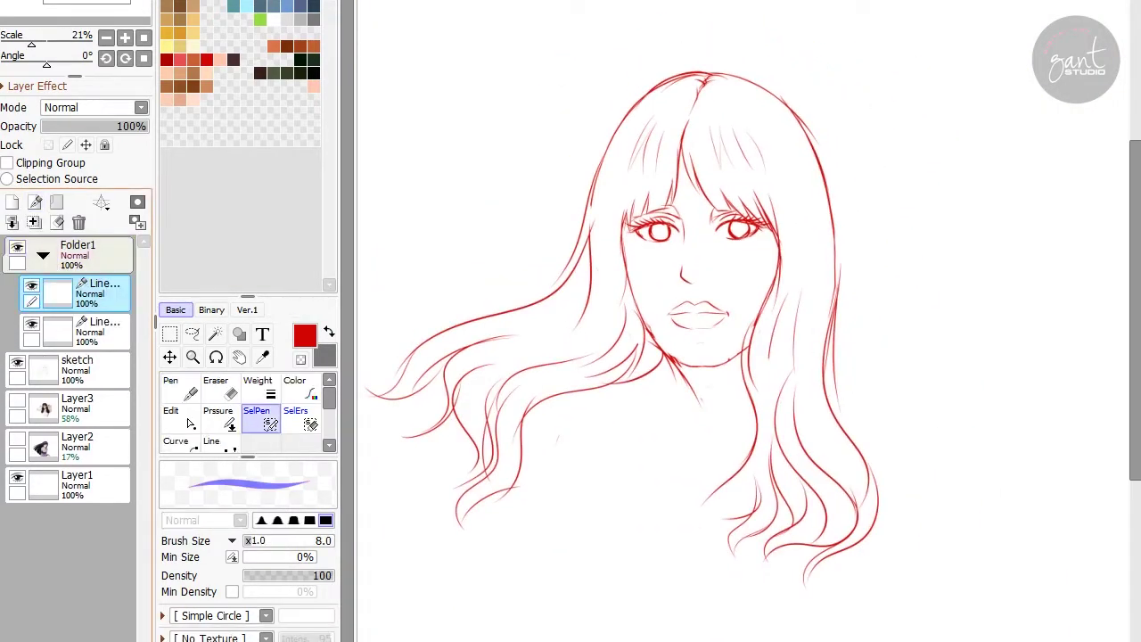
# Name the two linework layers in the folder detail and Lineart.
pyautogui.write('Lineart')
pyautogui.press('Return')
pyautogui.scroll(5, 704, 268)
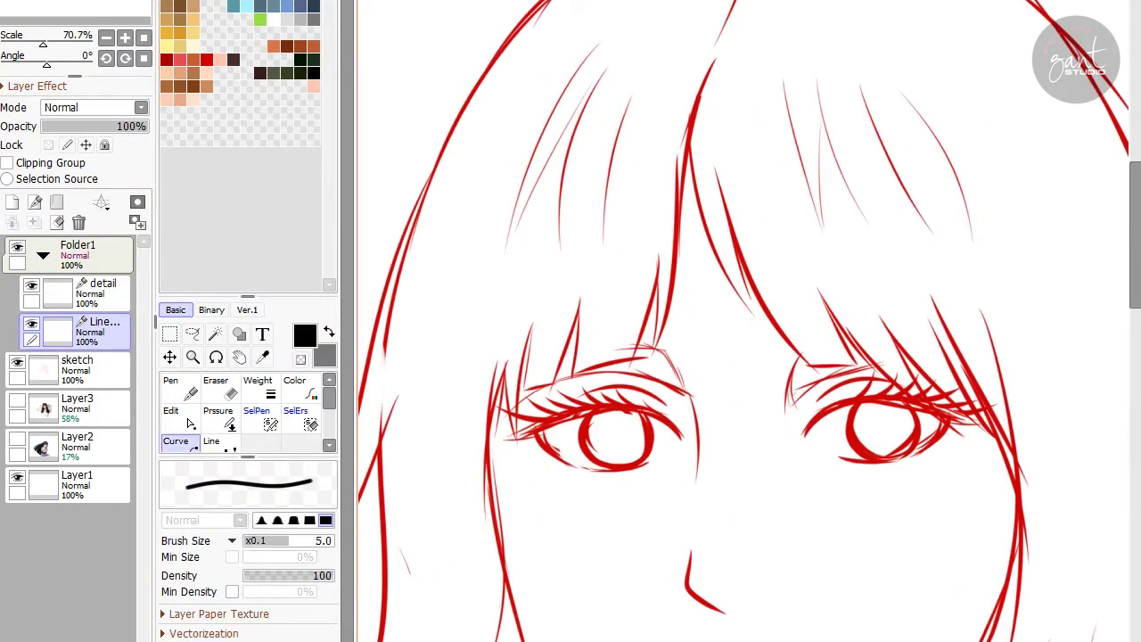
# Lower the sketch layer's opacity to 42% and reselect the Lineart layer.
pyautogui.click(77, 366)
pyautogui.moveTo(143, 125); pyautogui.dragTo(85, 125)
pyautogui.click(77, 330)
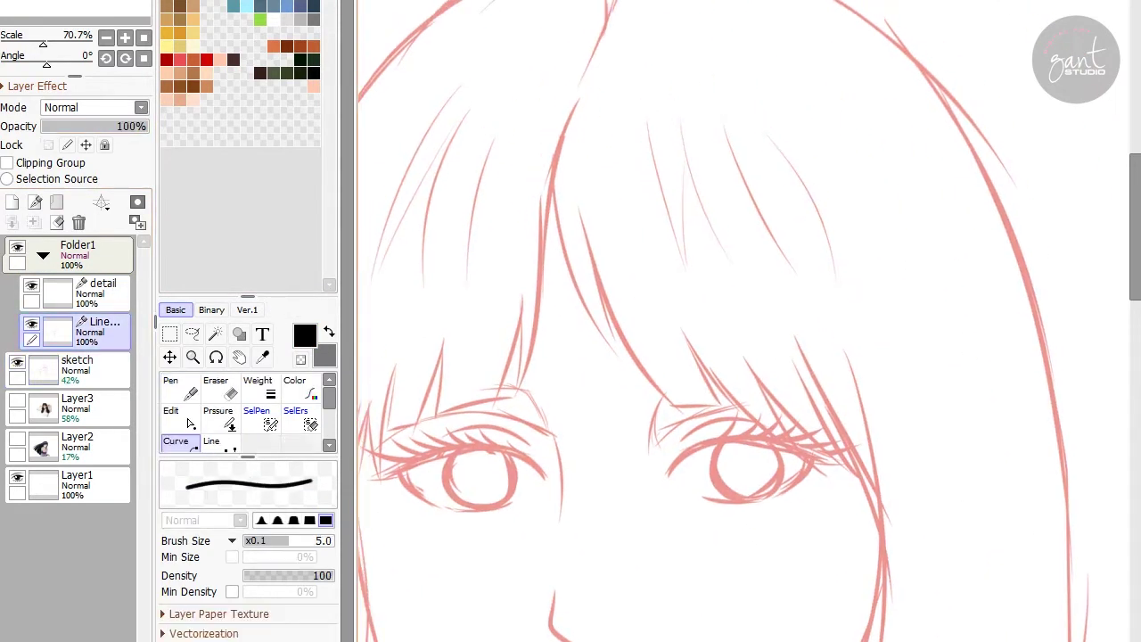
# Trace the upper hair parting on the Lineart layer with a black curve at brush size 5.
pyautogui.scroll(4, 705, 267)
pyautogui.moveTo(572, 32); pyautogui.dragTo(548, 243)
pyautogui.scroll(-5, 587, 29)
pyautogui.moveTo(591, 5)
pyautogui.mouseDown()
pyautogui.moveTo(565, 61)
pyautogui.moveTo(553, 242)
pyautogui.mouseUp()
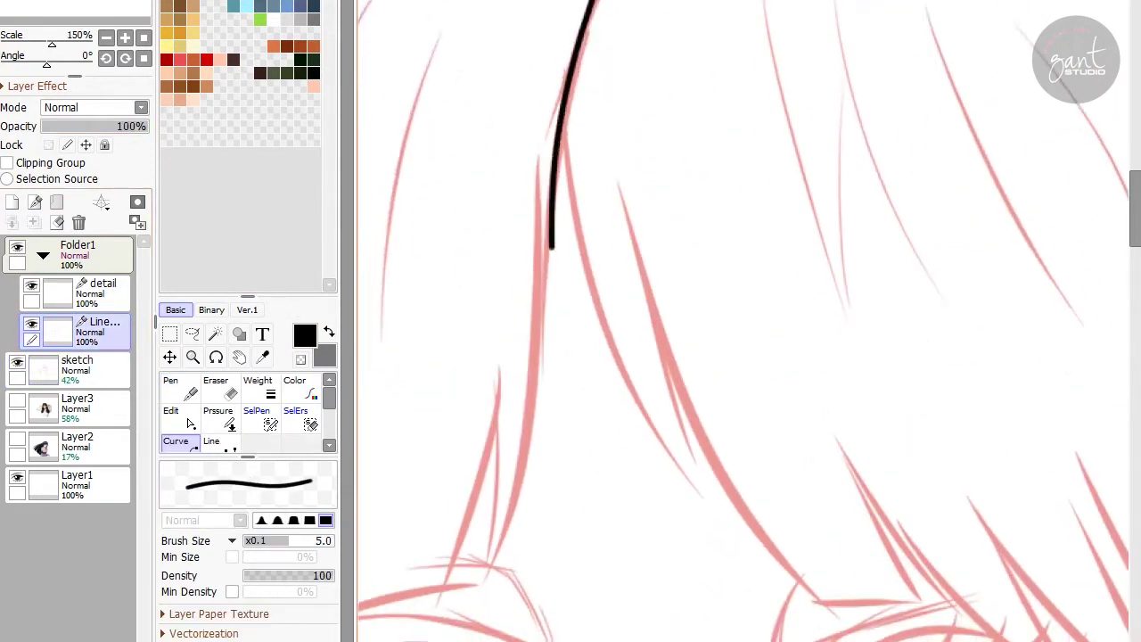
# Extend the parting curve down to the tip of the left bangs and trace the short strand rising from it.
pyautogui.scroll(-3, 553, 241)
pyautogui.moveTo(553, 117); pyautogui.dragTo(513, 284)
pyautogui.moveTo(509, 175); pyautogui.dragTo(499, 321)
pyautogui.scroll(5, 500, 321)
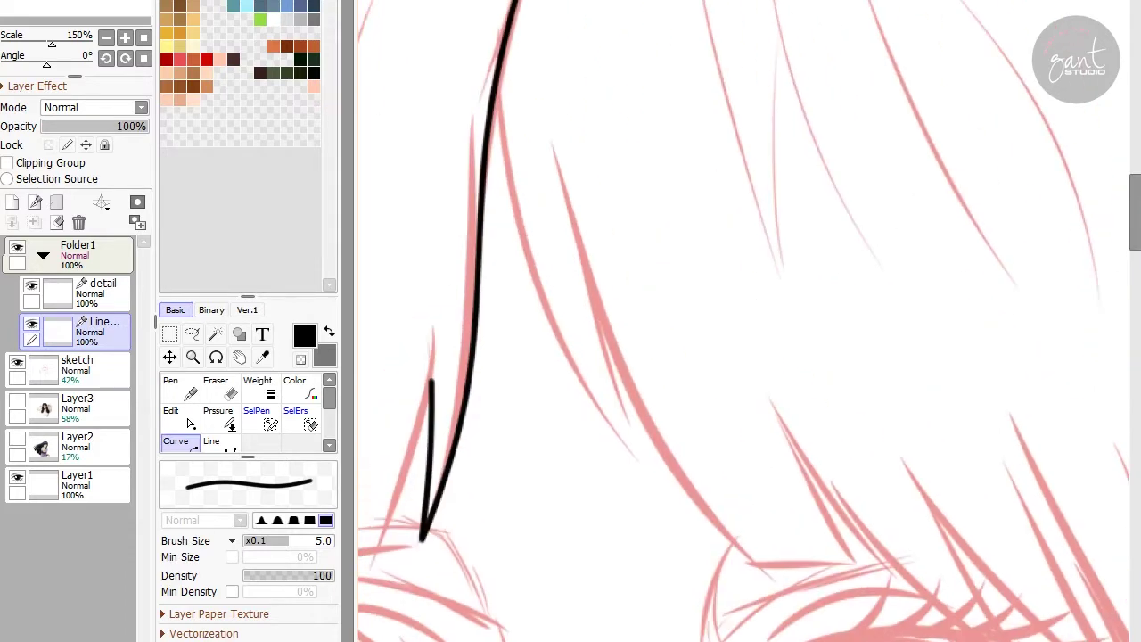
# Trace the strands of the right bangs from the parting down to the brow with black size 5 curves.
pyautogui.scroll(-3, 490, 140)
pyautogui.click(581, 389)
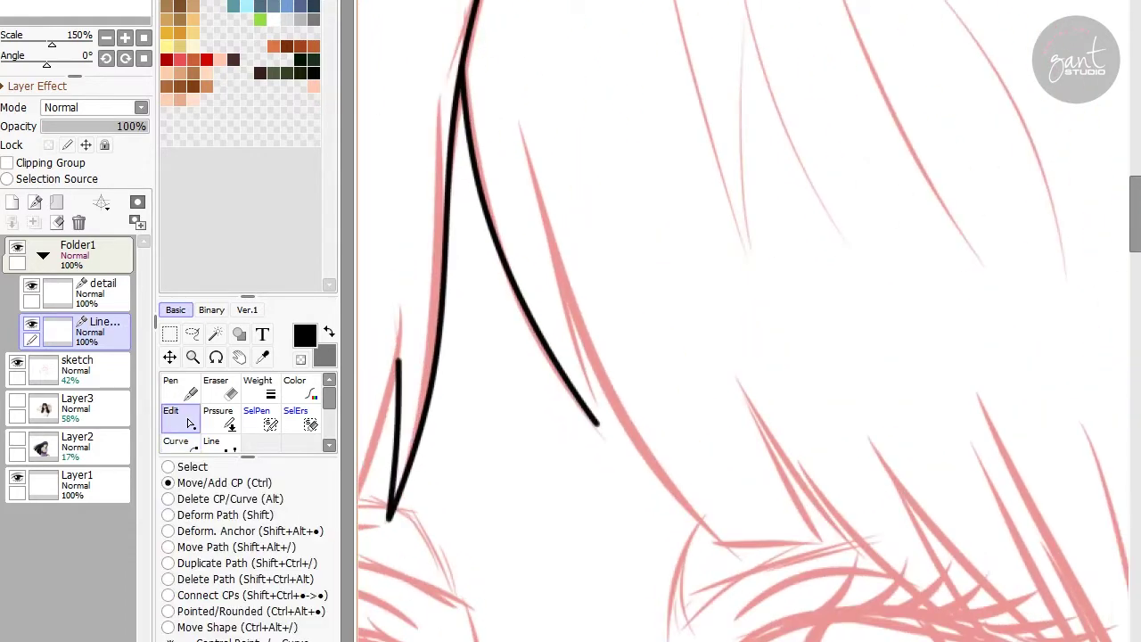
pyautogui.scroll(1, 581, 390)
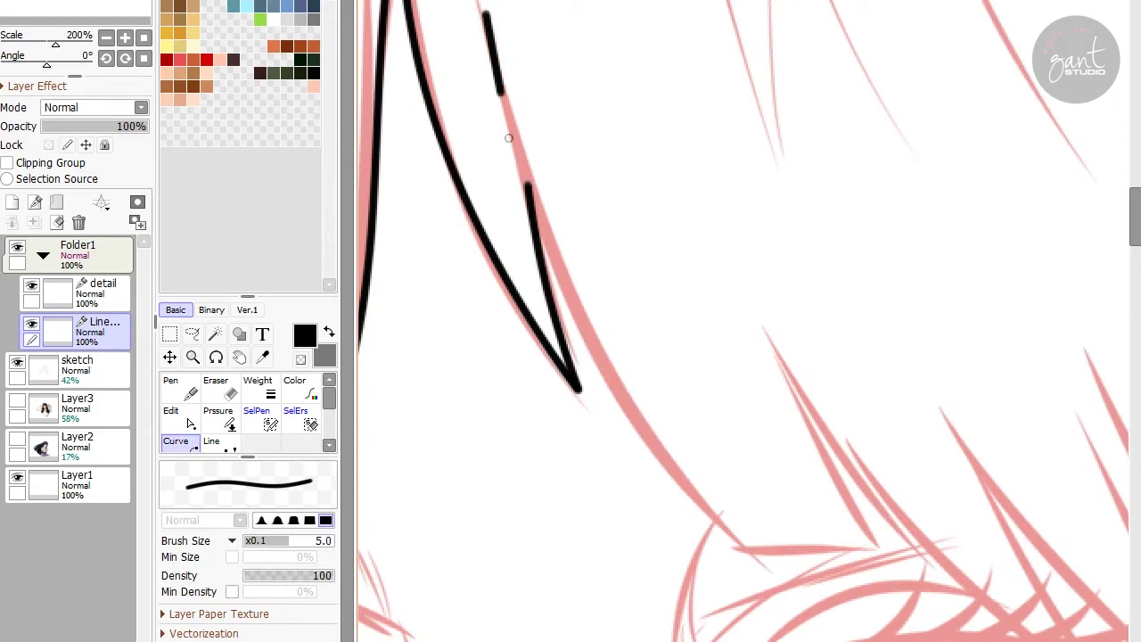
pyautogui.scroll(2, 508, 138)
pyautogui.moveTo(602, 323)
pyautogui.mouseDown()
pyautogui.moveTo(871, 315)
pyautogui.moveTo(834, 278)
pyautogui.moveTo(683, 333)
pyautogui.moveTo(611, 140)
pyautogui.mouseUp()
pyautogui.moveTo(508, 4); pyautogui.dragTo(774, 347)
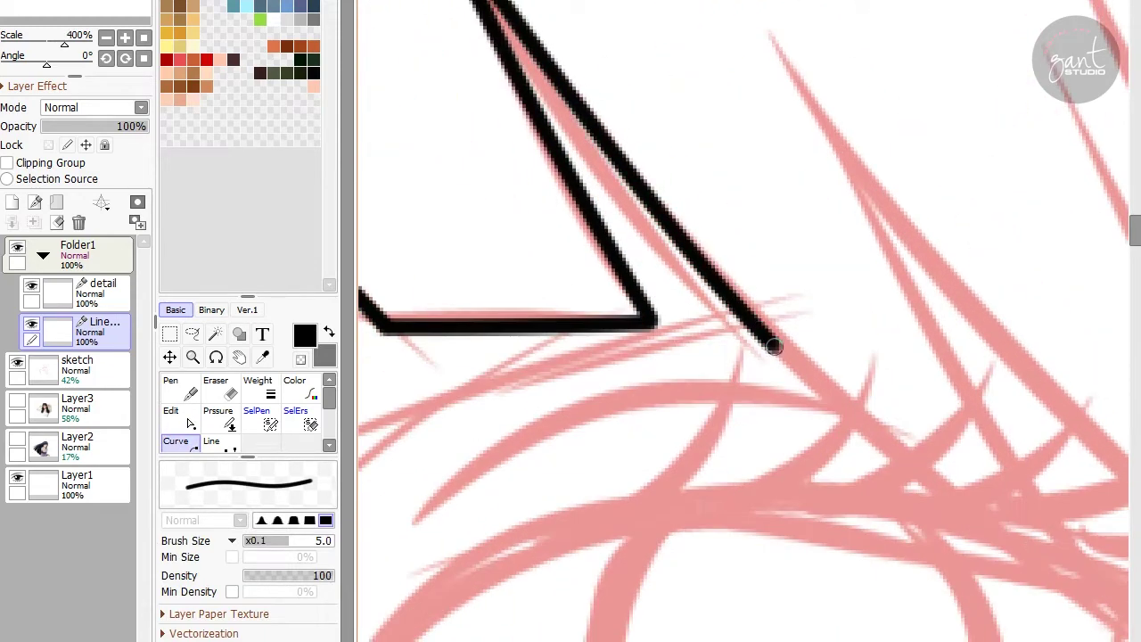
# Trace the pointed bang strands crossing the right eye and the side strands converging at its outer corner.
pyautogui.moveTo(660, 308)
pyautogui.mouseDown()
pyautogui.moveTo(853, 420)
pyautogui.moveTo(963, 514)
pyautogui.mouseUp()
pyautogui.moveTo(817, 504); pyautogui.dragTo(639, 198)
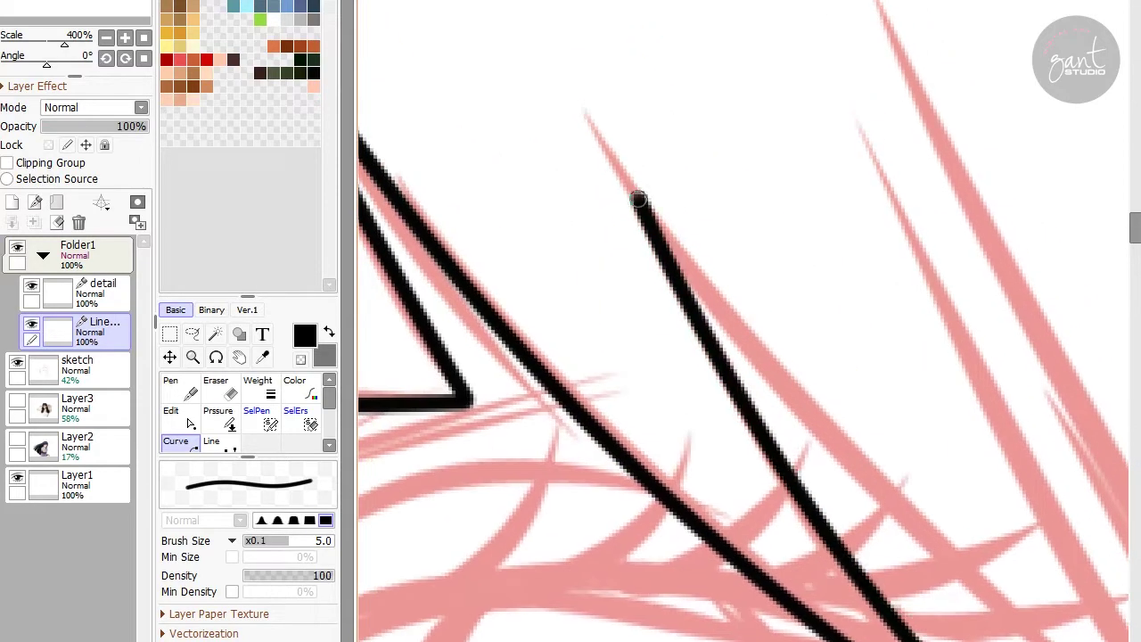
pyautogui.moveTo(601, 127); pyautogui.dragTo(650, 199)
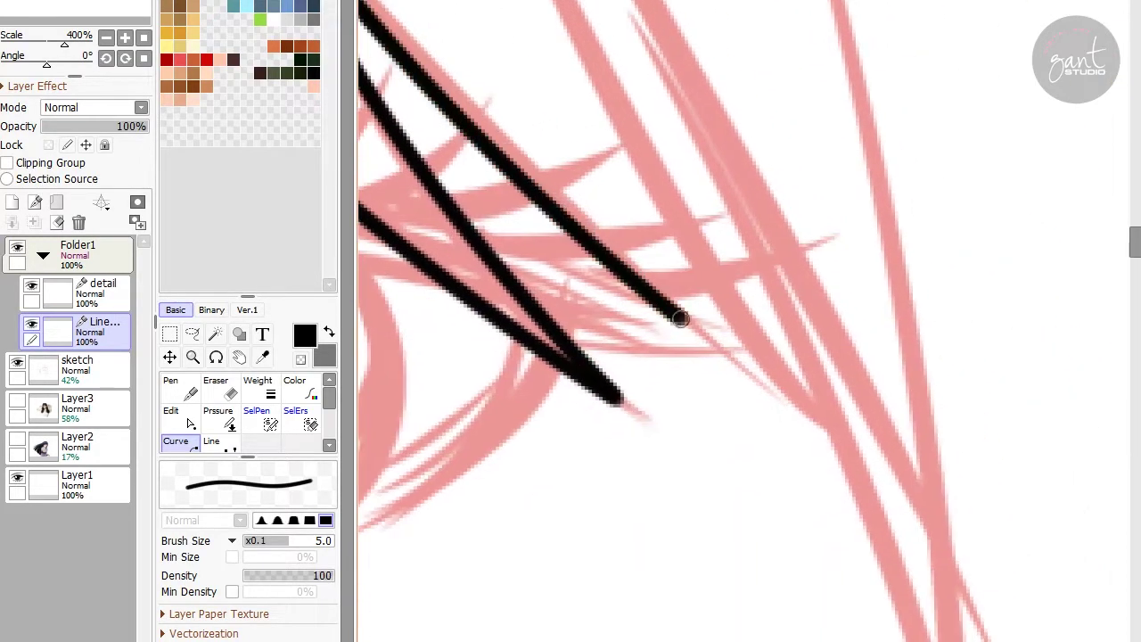
pyautogui.moveTo(683, 319); pyautogui.dragTo(776, 387)
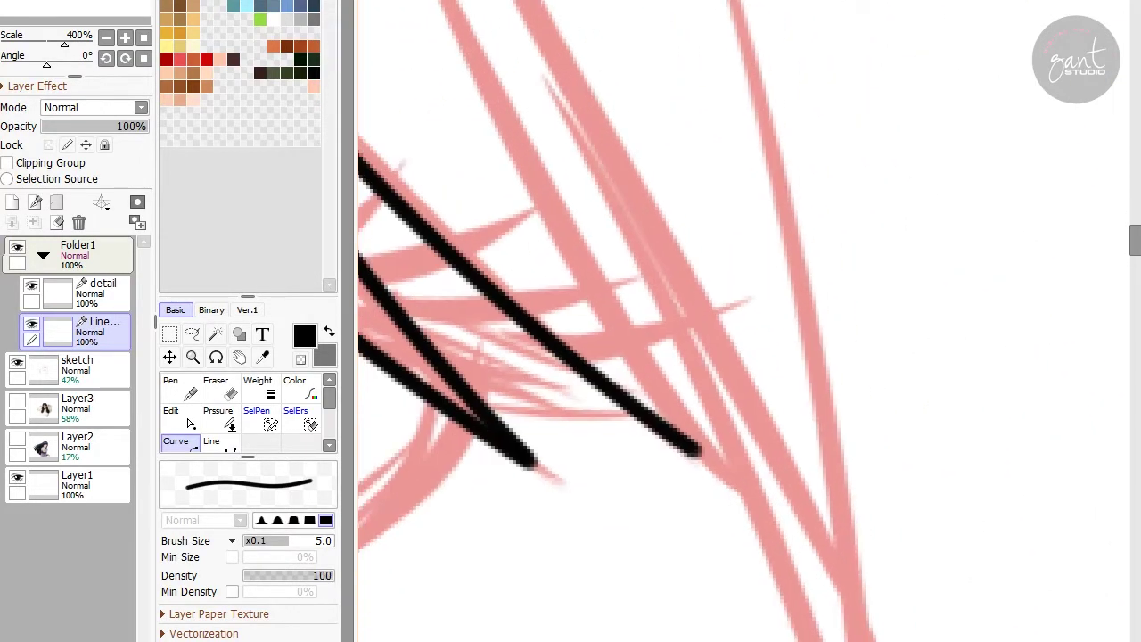
pyautogui.moveTo(433, 5); pyautogui.dragTo(683, 420)
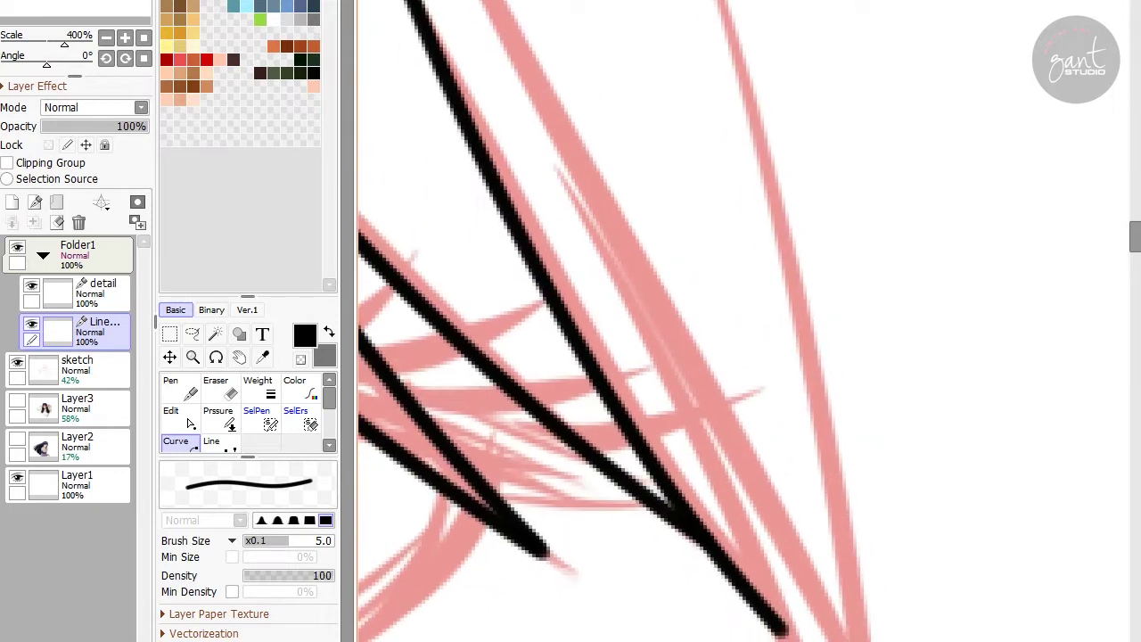
pyautogui.moveTo(625, 273)
pyautogui.mouseDown()
pyautogui.moveTo(633, 365)
pyautogui.moveTo(620, 387)
pyautogui.moveTo(657, 407)
pyautogui.mouseUp()
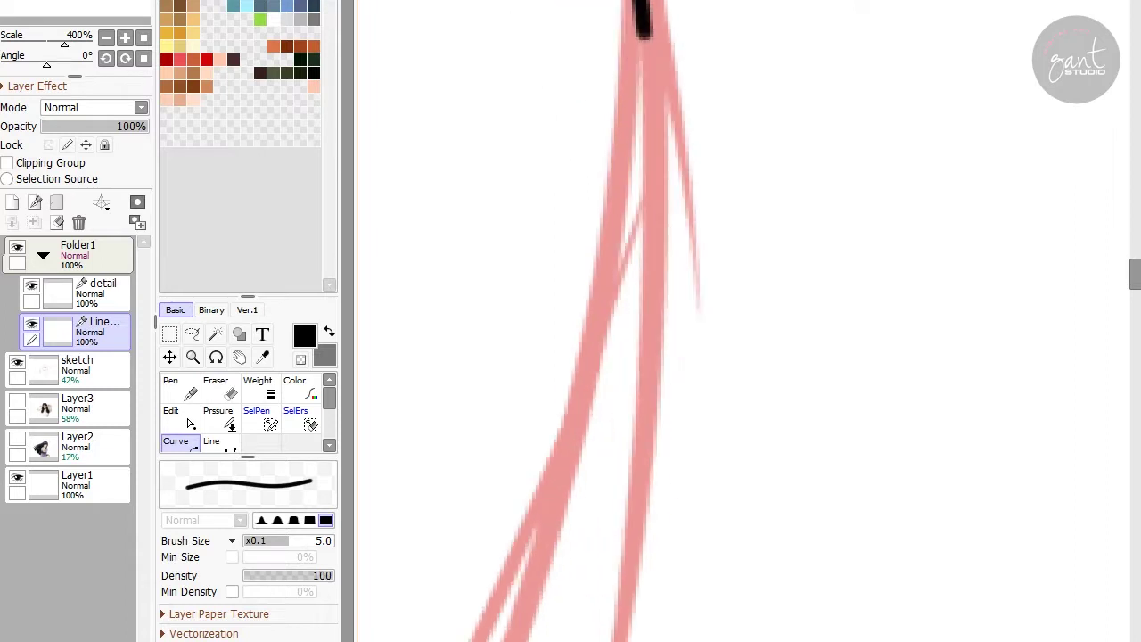
# Trace the long hair strand framing the right side of the face, from beside the eye down past the jaw.
pyautogui.scroll(-2, 584, 105)
pyautogui.scroll(-3, 749, 321)
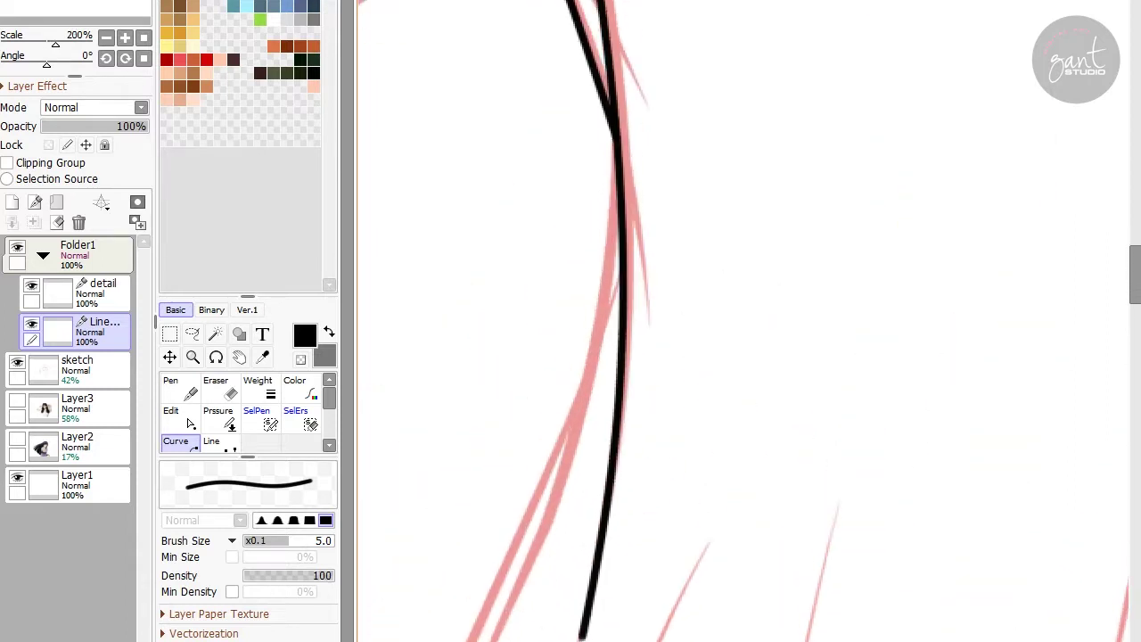
pyautogui.scroll(-4, 749, 321)
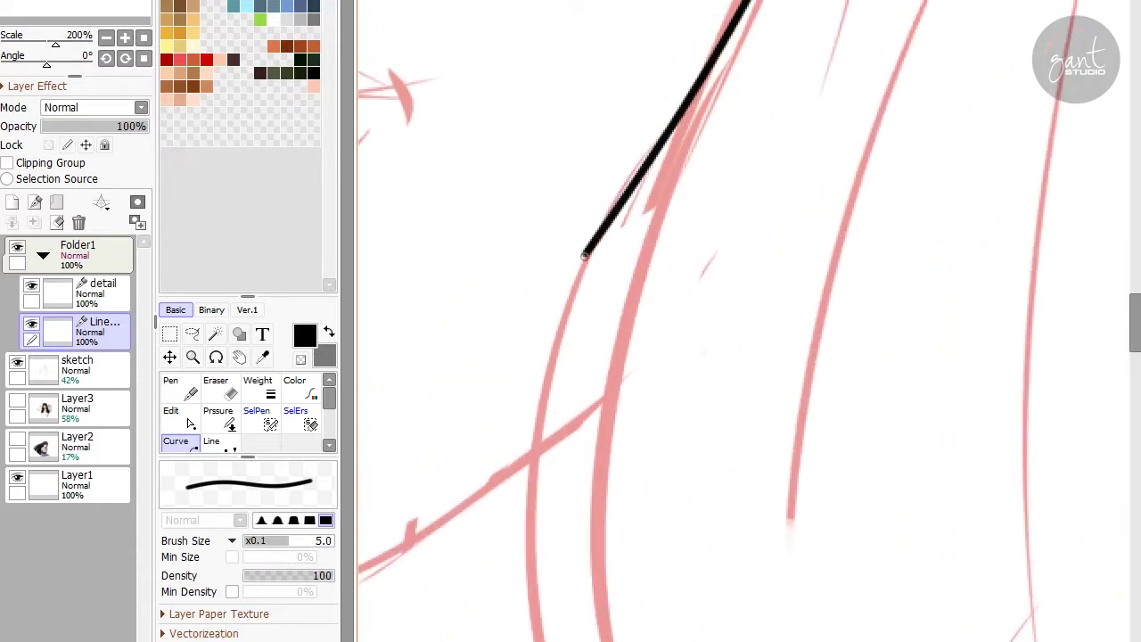
pyautogui.scroll(-5, 749, 321)
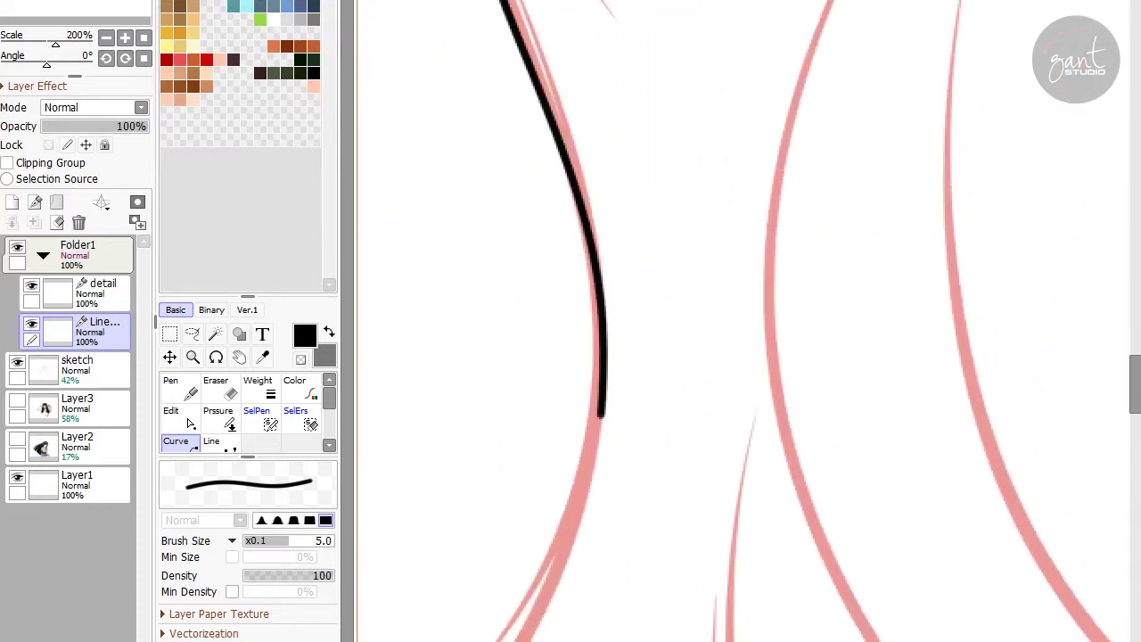
pyautogui.scroll(5, 748, 321)
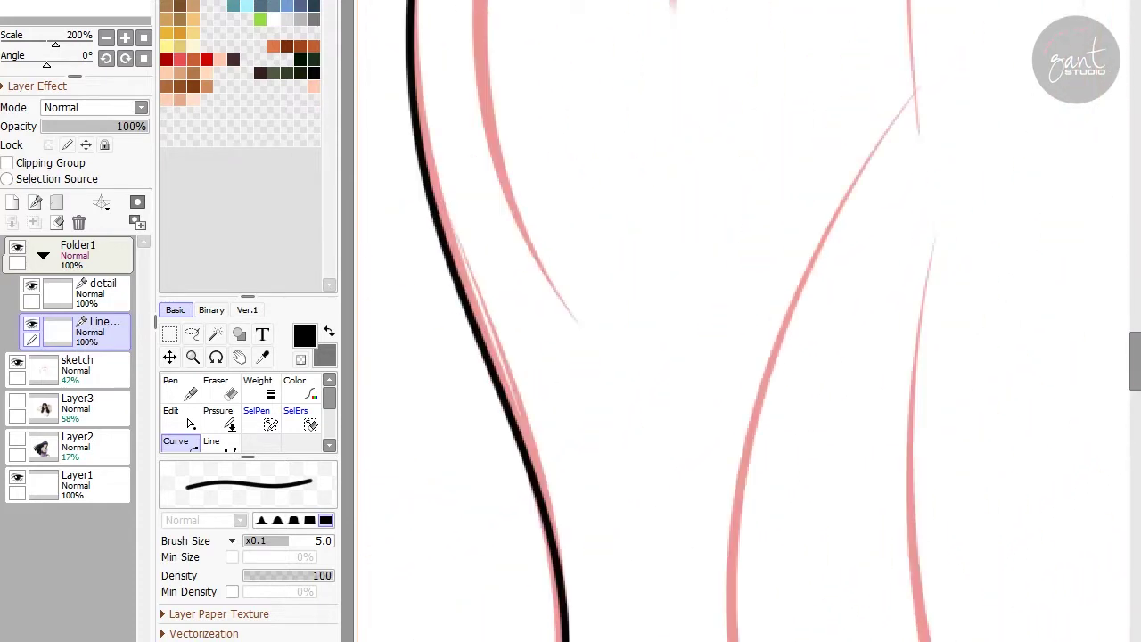
# Trace the jawline from the right hair strand across the chin to the left side of the jaw.
pyautogui.scroll(2, 749, 320)
pyautogui.hscroll(-3, 749, 321)
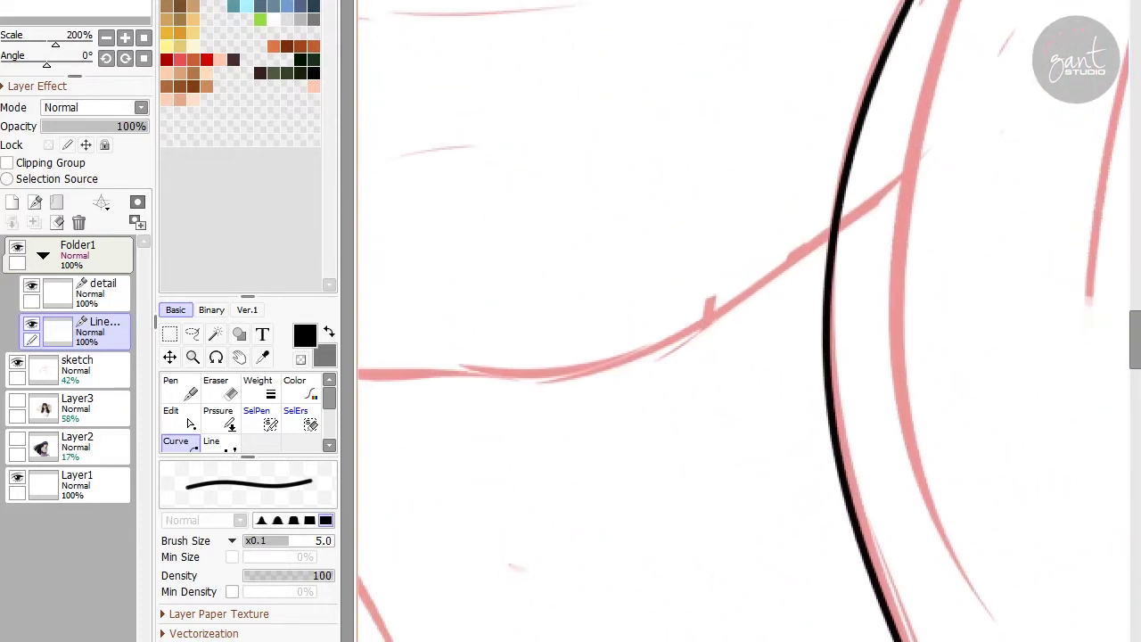
pyautogui.scroll(1, 748, 321)
pyautogui.scroll(-1, 749, 321)
pyautogui.scroll(5, 749, 321)
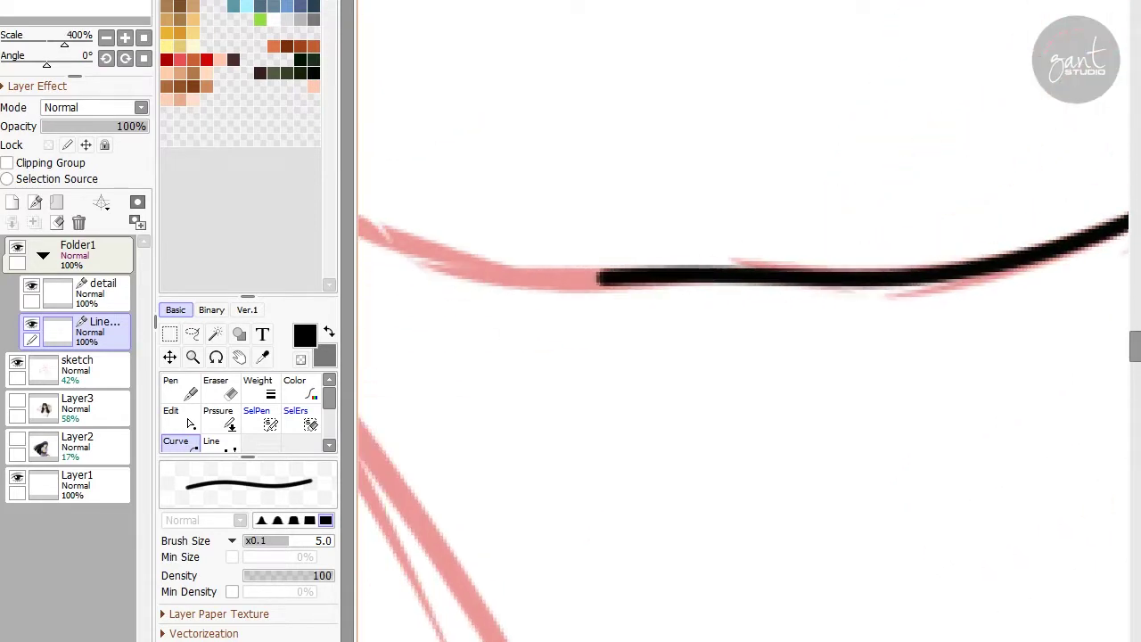
pyautogui.scroll(-2, 524, 398)
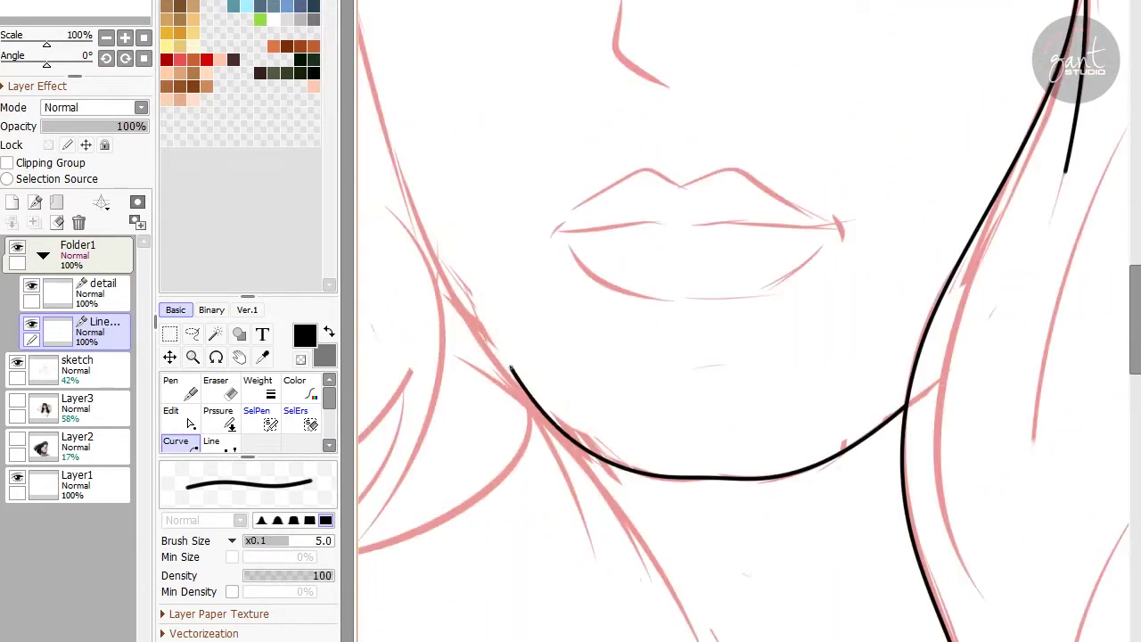
# Extend the jawline up the left cheek and past the outer corner of the left eye to the temple.
pyautogui.scroll(3, 524, 397)
pyautogui.scroll(-3, 559, 456)
pyautogui.scroll(-2, 749, 321)
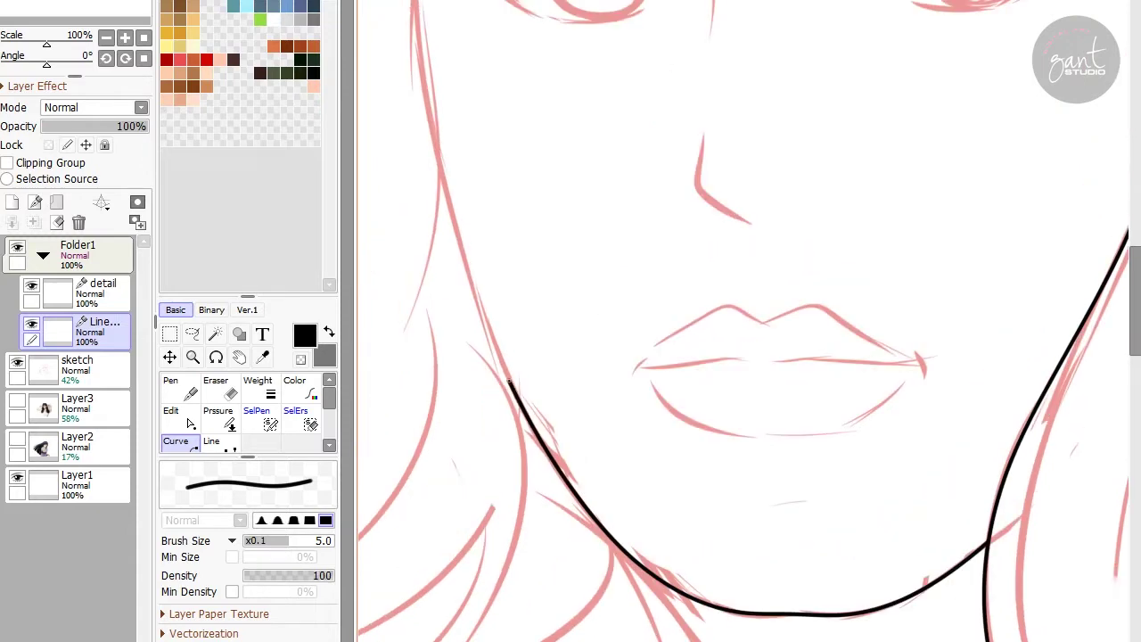
pyautogui.scroll(3, 749, 321)
pyautogui.scroll(2, 749, 321)
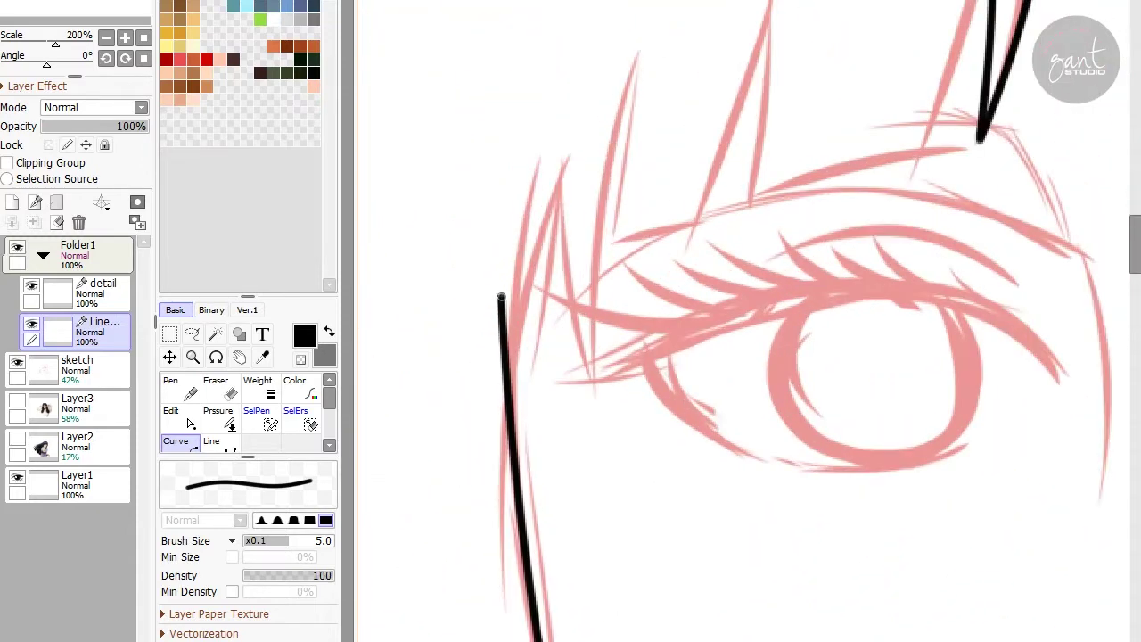
pyautogui.scroll(-1, 507, 301)
pyautogui.moveTo(521, 167); pyautogui.dragTo(532, 114)
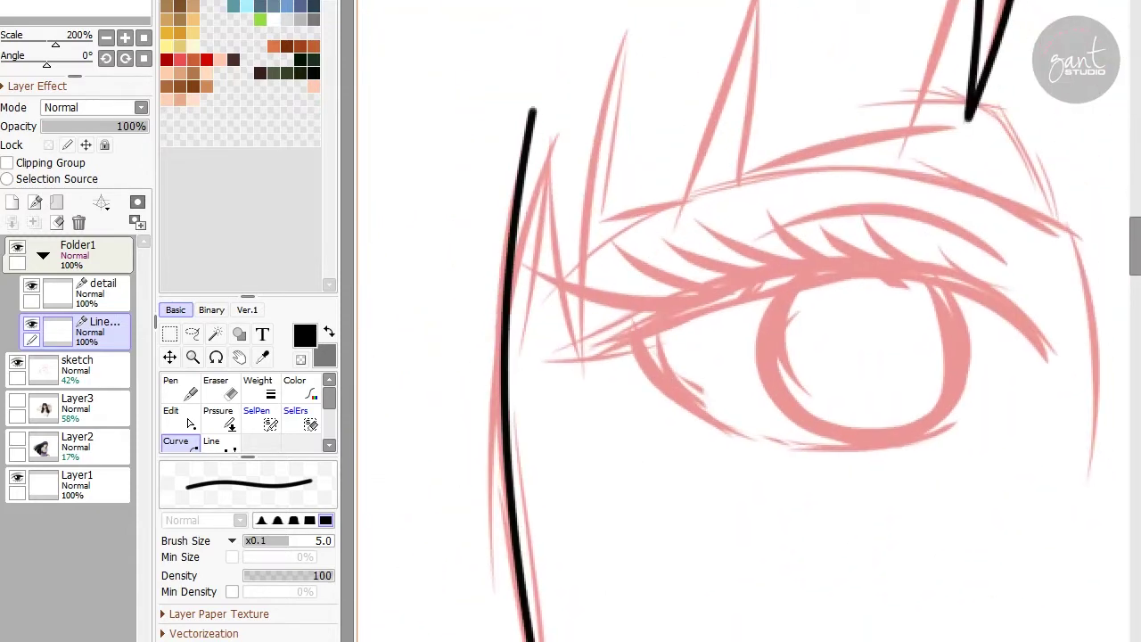
# Trace the zigzag of pointed hair strands beside the left temple with black curves.
pyautogui.scroll(1, 531, 115)
pyautogui.scroll(2, 526, 268)
pyautogui.moveTo(472, 433); pyautogui.dragTo(543, 173)
pyautogui.scroll(-1, 543, 173)
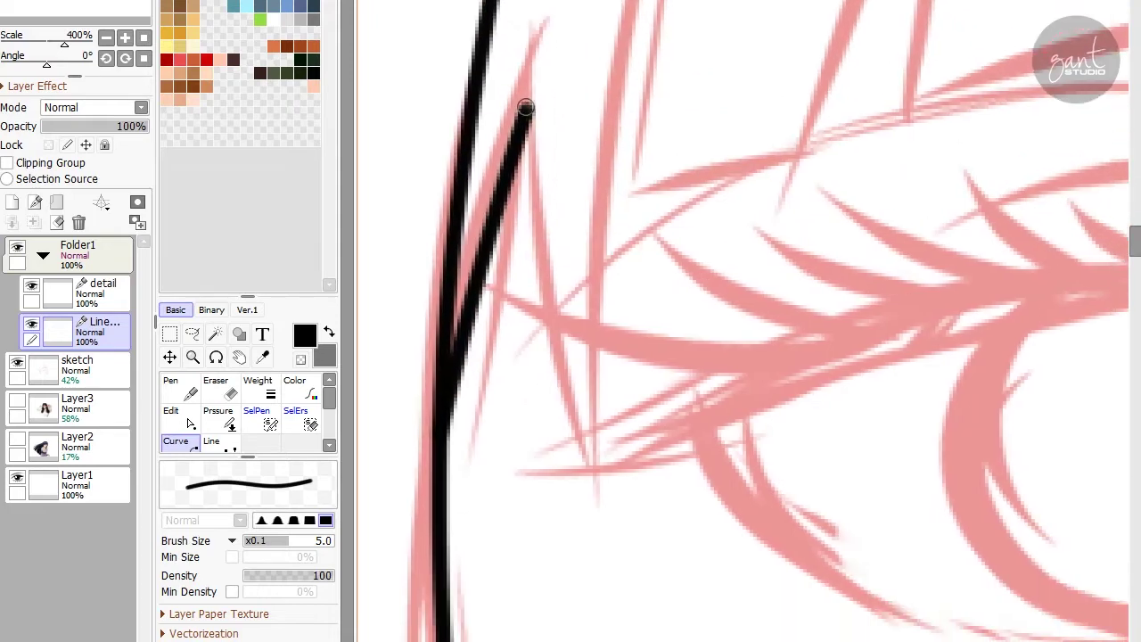
pyautogui.scroll(-1, 522, 107)
pyautogui.moveTo(523, 77)
pyautogui.mouseDown()
pyautogui.moveTo(534, 289)
pyautogui.moveTo(591, 446)
pyautogui.mouseUp()
pyautogui.scroll(3, 591, 446)
pyautogui.moveTo(534, 635); pyautogui.dragTo(536, 350)
pyautogui.scroll(2, 537, 350)
pyautogui.moveTo(565, 158); pyautogui.dragTo(548, 476)
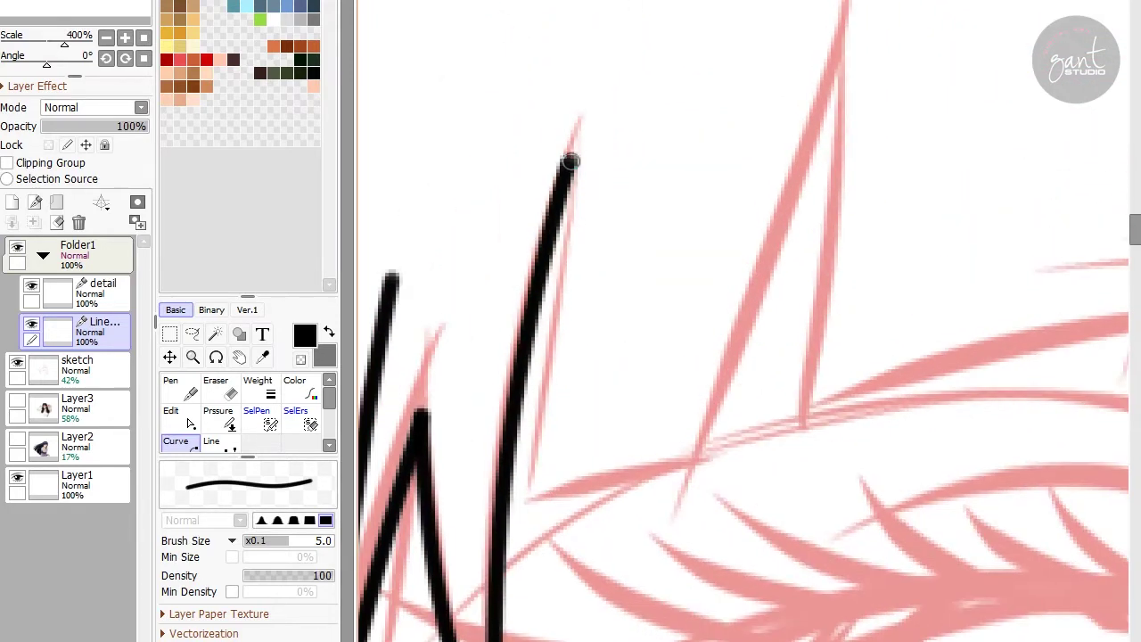
# Continue the jagged left bangs across the eyebrow and join them to the strand at the parting tip.
pyautogui.scroll(-1, 547, 421)
pyautogui.scroll(2, 724, 408)
pyautogui.moveTo(657, 484); pyautogui.dragTo(739, 178)
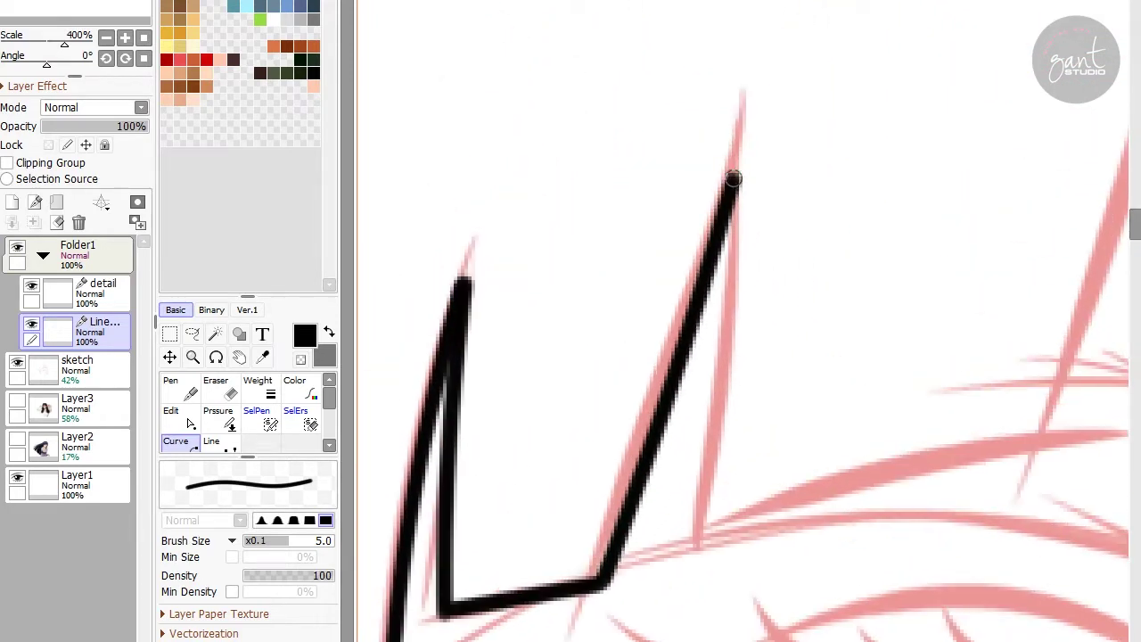
pyautogui.scroll(-2, 739, 178)
pyautogui.moveTo(713, 26); pyautogui.dragTo(674, 344)
pyautogui.hscroll(2, 675, 343)
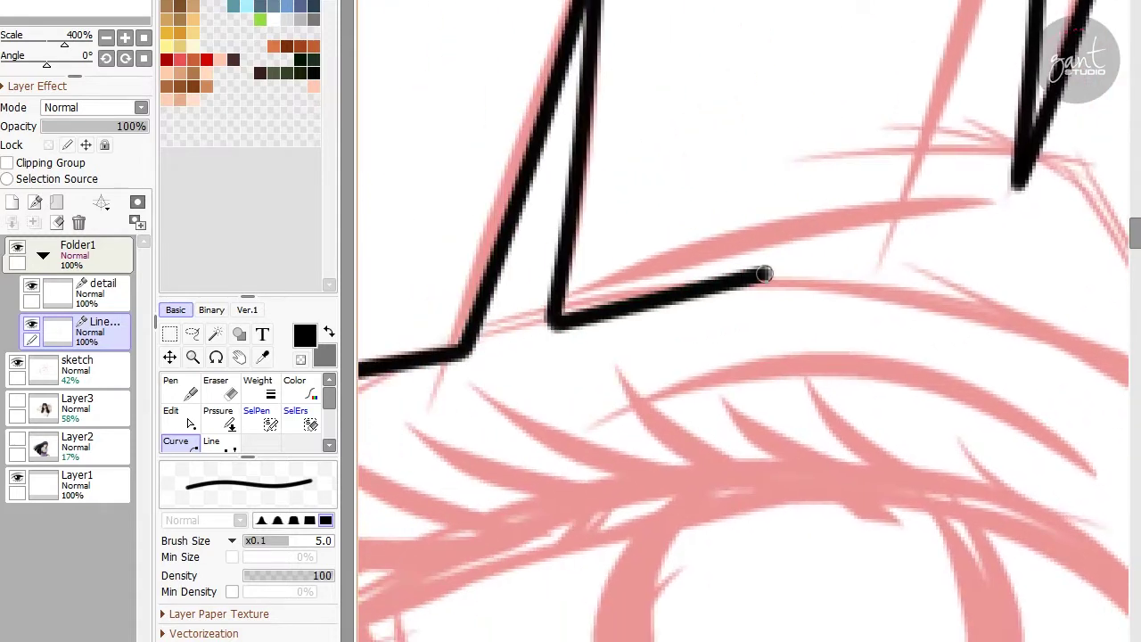
pyautogui.press('ctrl')
pyautogui.scroll(4, 720, 311)
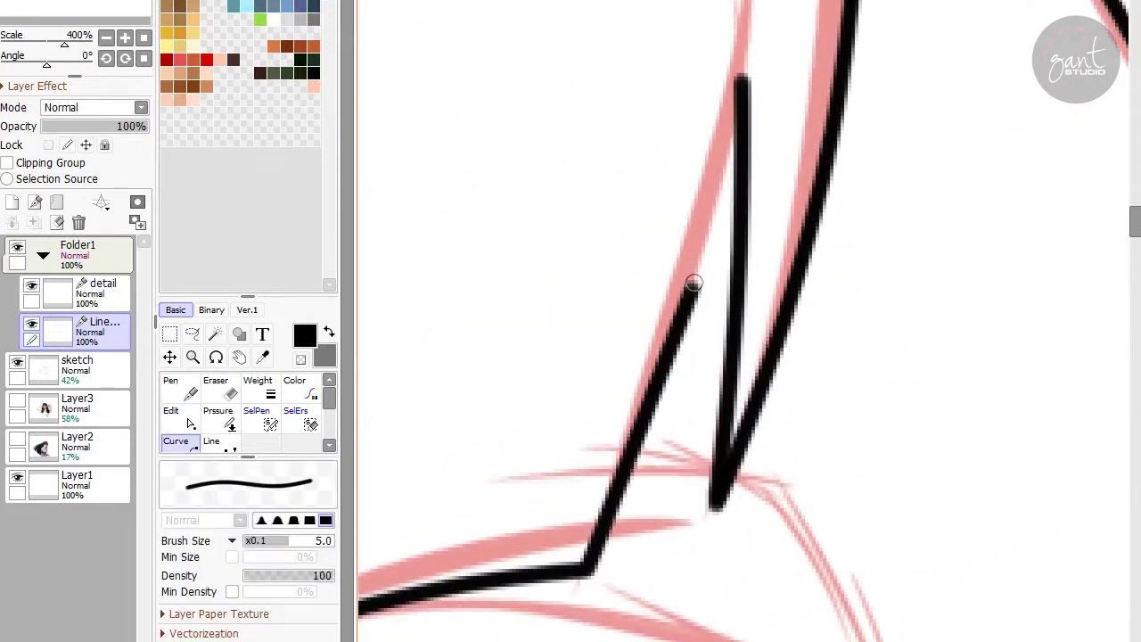
pyautogui.scroll(3, 739, 63)
pyautogui.press('ctrl')
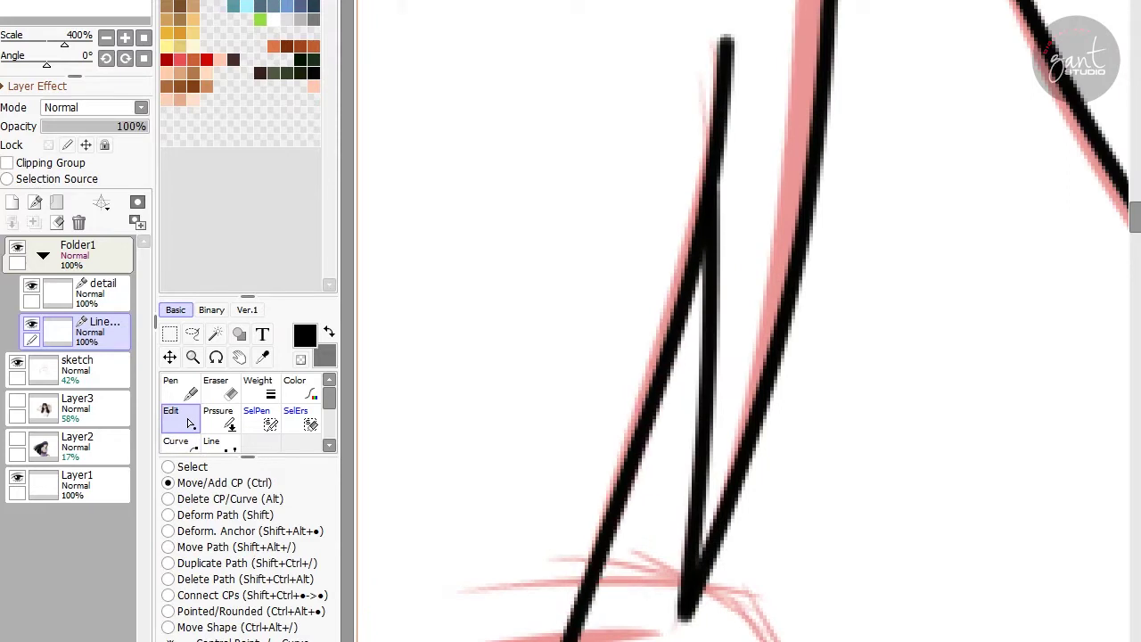
# Taper the open line ends of the left bangs with the Pressure tool set to Pressure for Width.
pyautogui.press('shift')
pyautogui.hotkey('ctrl', '-')
pyautogui.scroll(3, 740, 321)
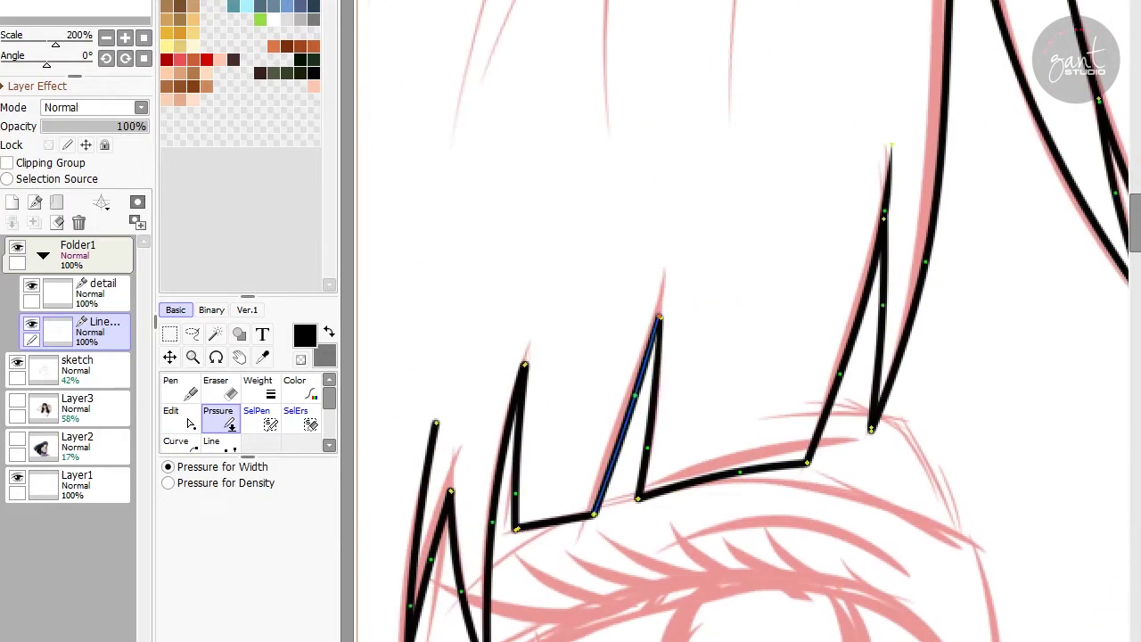
pyautogui.scroll(-2, 749, 321)
pyautogui.hscroll(-3, 749, 321)
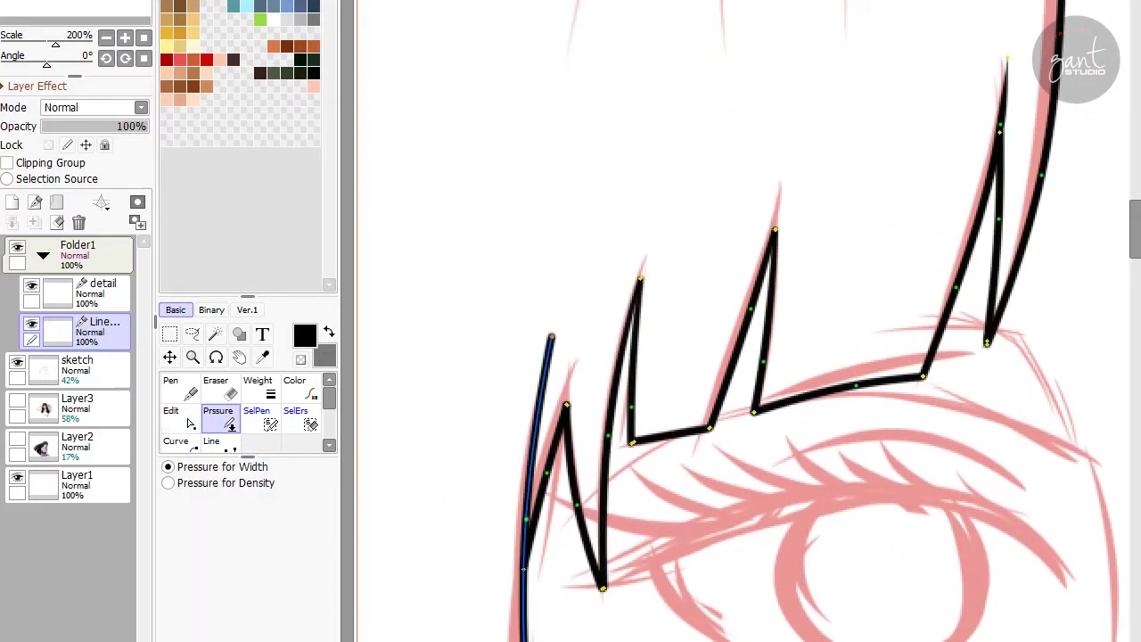
pyautogui.scroll(5, 749, 321)
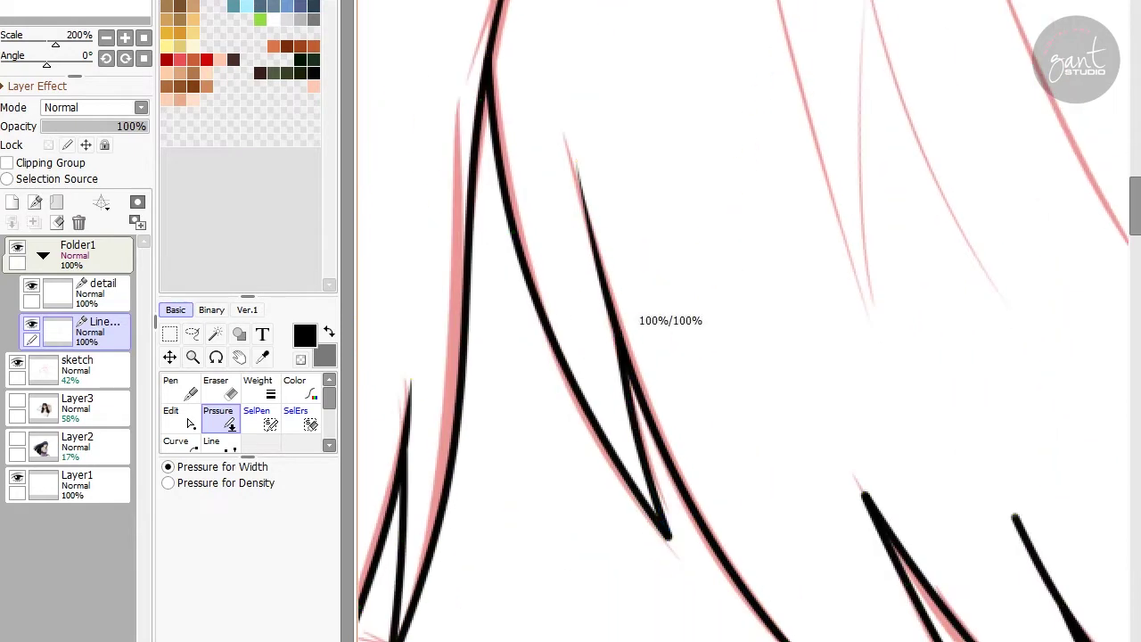
# Taper the open ends of the right bangs, the side strands and the top of the parting line using width pressure.
pyautogui.scroll(-3, 670, 321)
pyautogui.scroll(-1, 749, 321)
pyautogui.hscroll(2, 749, 321)
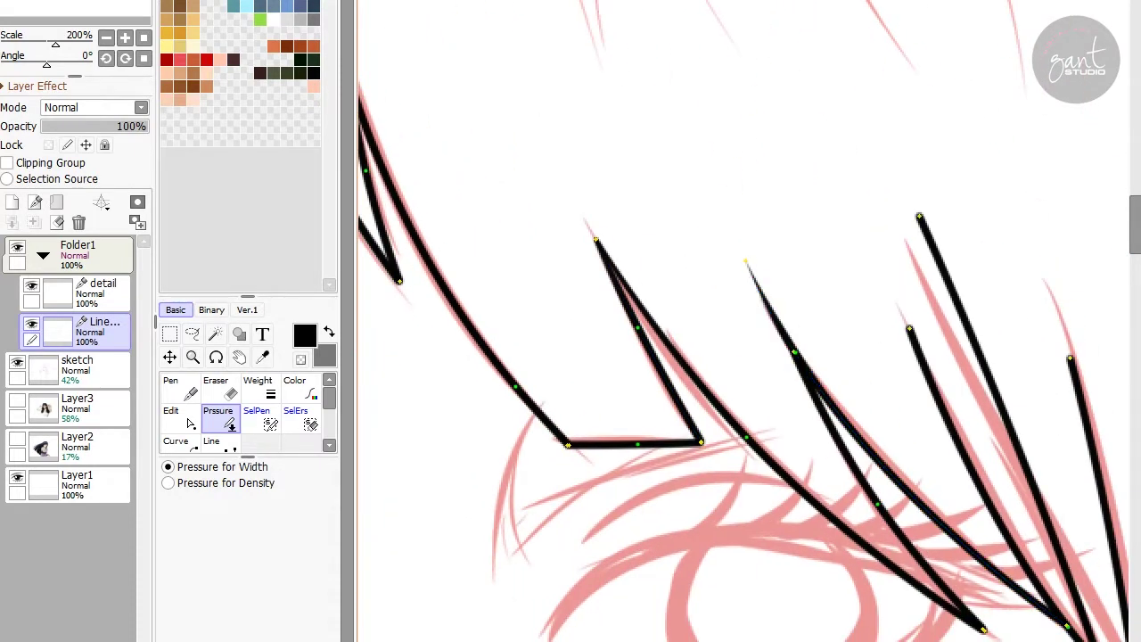
pyautogui.scroll(-6, 749, 321)
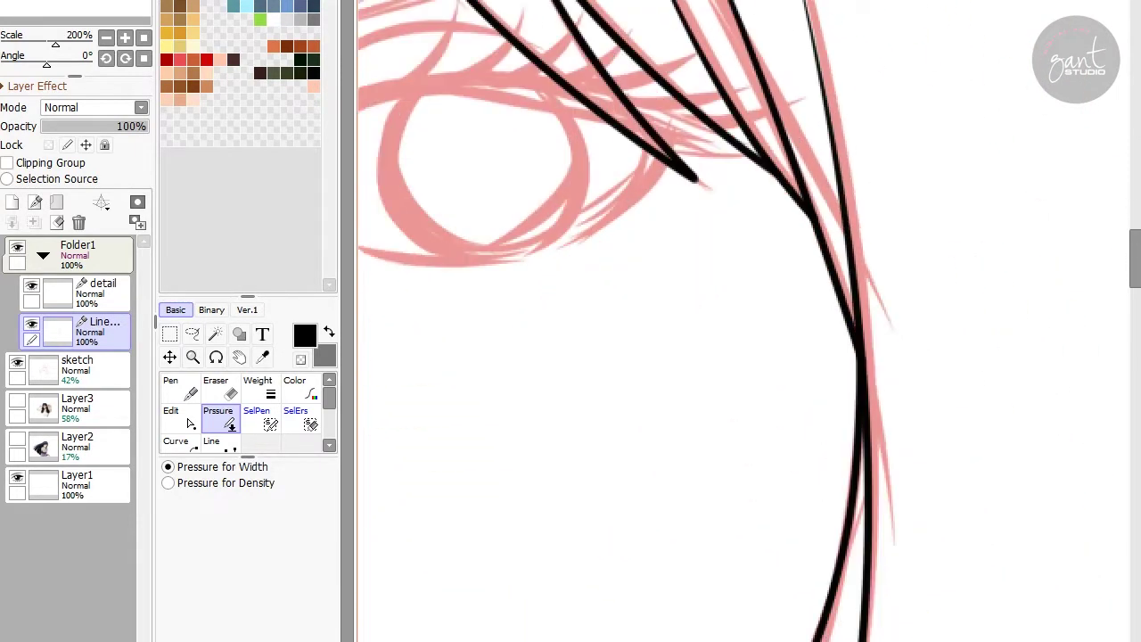
pyautogui.scroll(3, 748, 321)
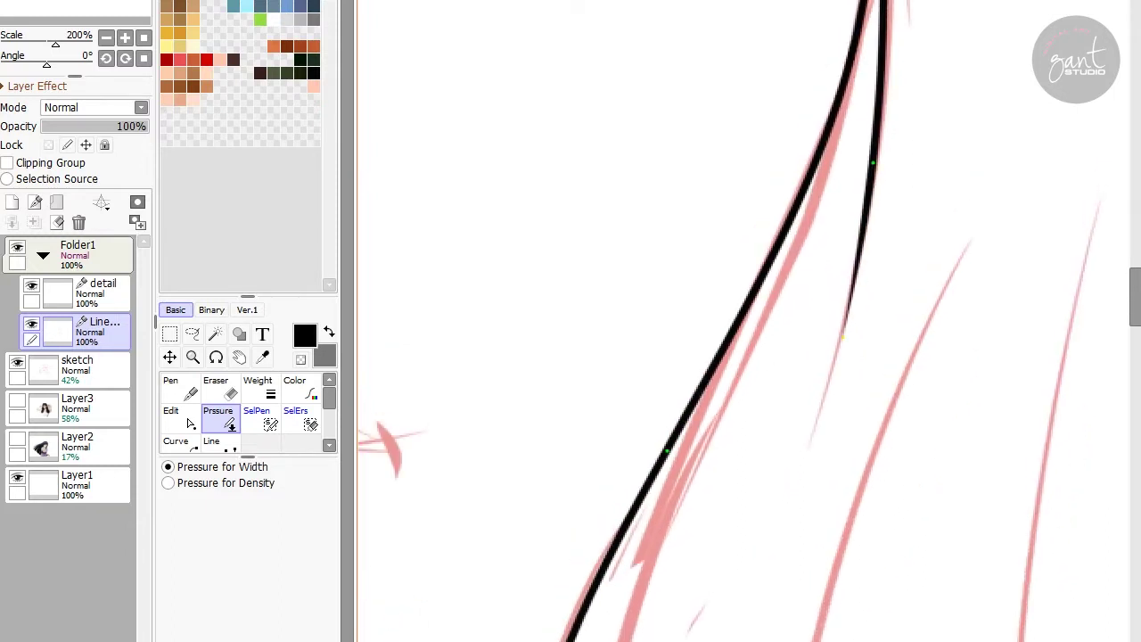
pyautogui.scroll(-5, 749, 321)
pyautogui.scroll(6, 749, 321)
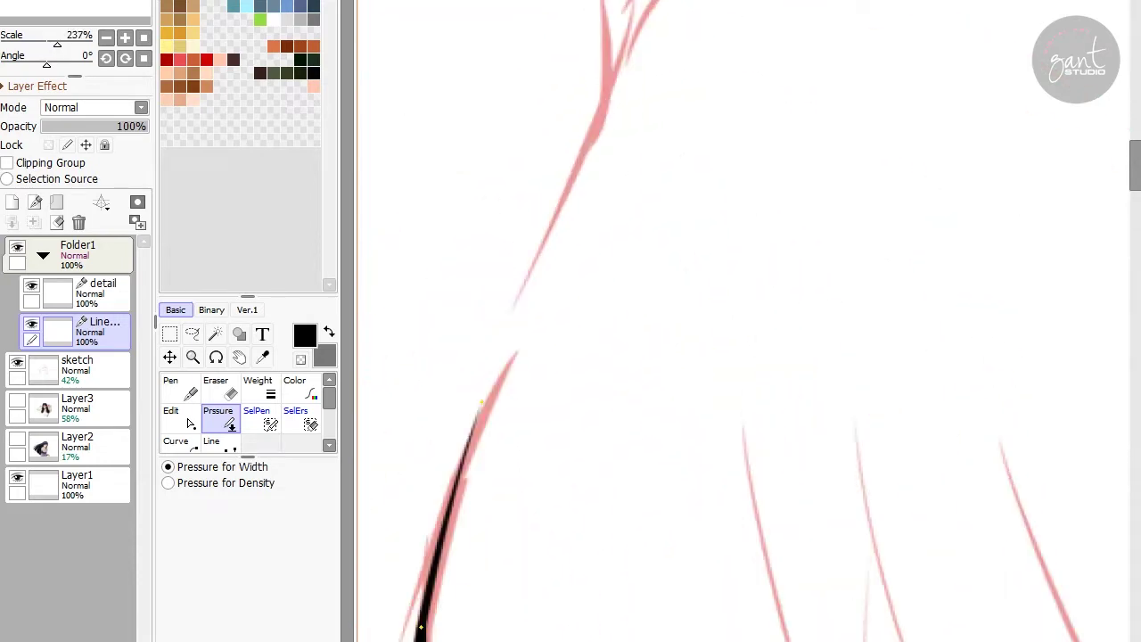
# Draw a curved line along the upper parting near the crown and taper its ends with the Pressure tool.
pyautogui.click(176, 440)
pyautogui.click(570, 370)
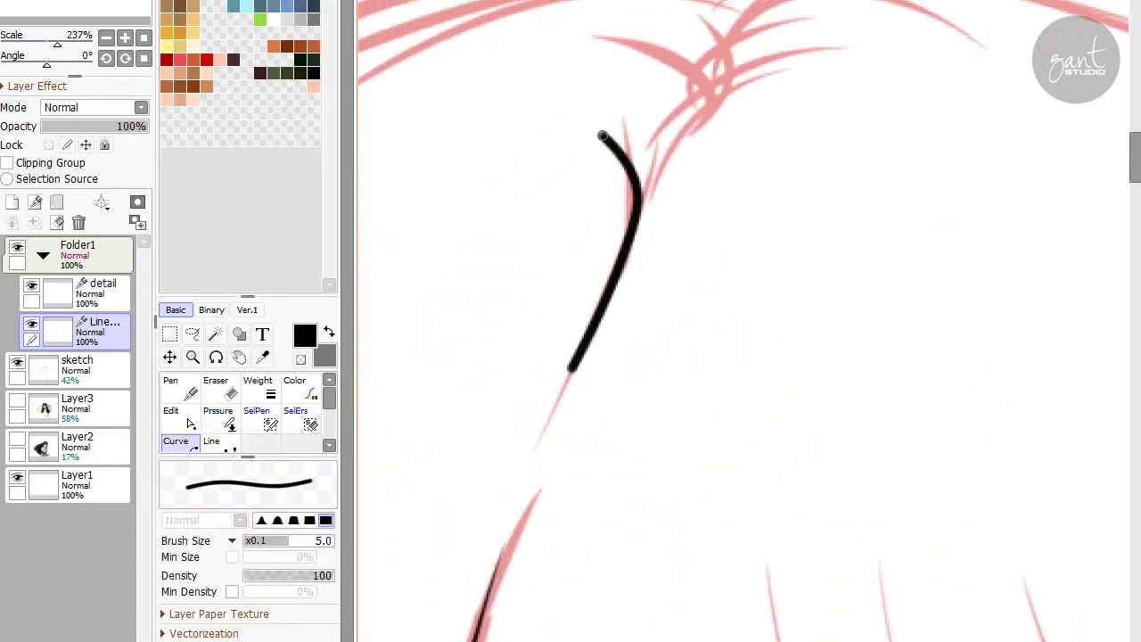
pyautogui.click(218, 418)
pyautogui.moveTo(603, 135); pyautogui.dragTo(603, 169)
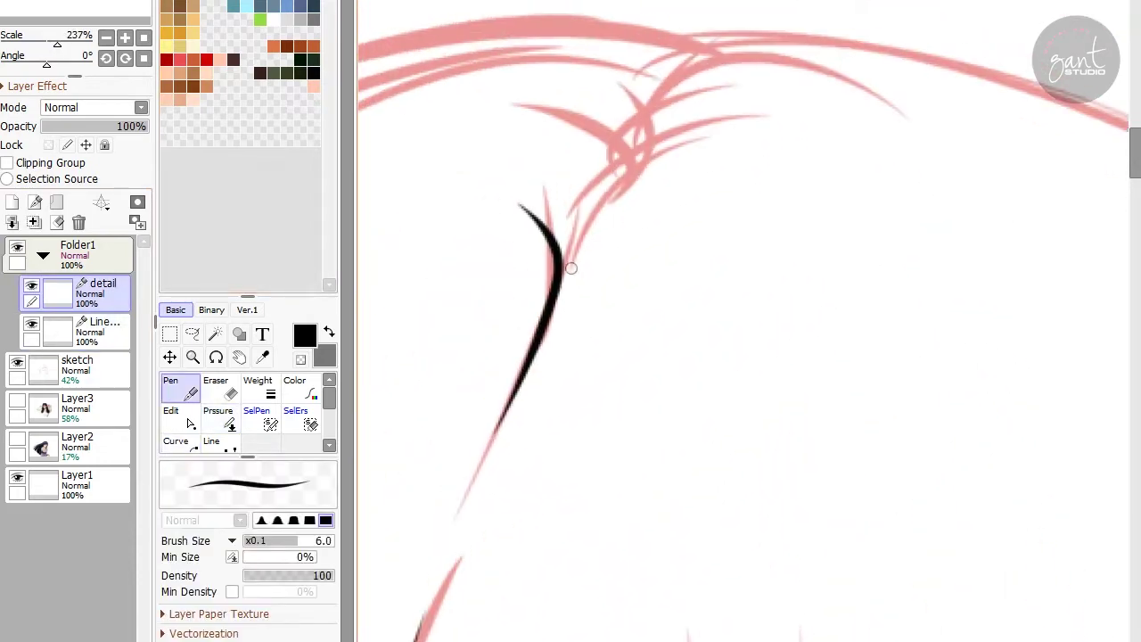
# Draw the branching hair strands at the crown on the detail layer with the Pen at size 6.
pyautogui.moveTo(551, 256)
pyautogui.mouseDown()
pyautogui.moveTo(691, 203)
pyautogui.moveTo(610, 166)
pyautogui.moveTo(760, 116)
pyautogui.mouseUp()
pyautogui.moveTo(546, 95); pyautogui.dragTo(624, 175)
pyautogui.moveTo(615, 111); pyautogui.dragTo(776, 100)
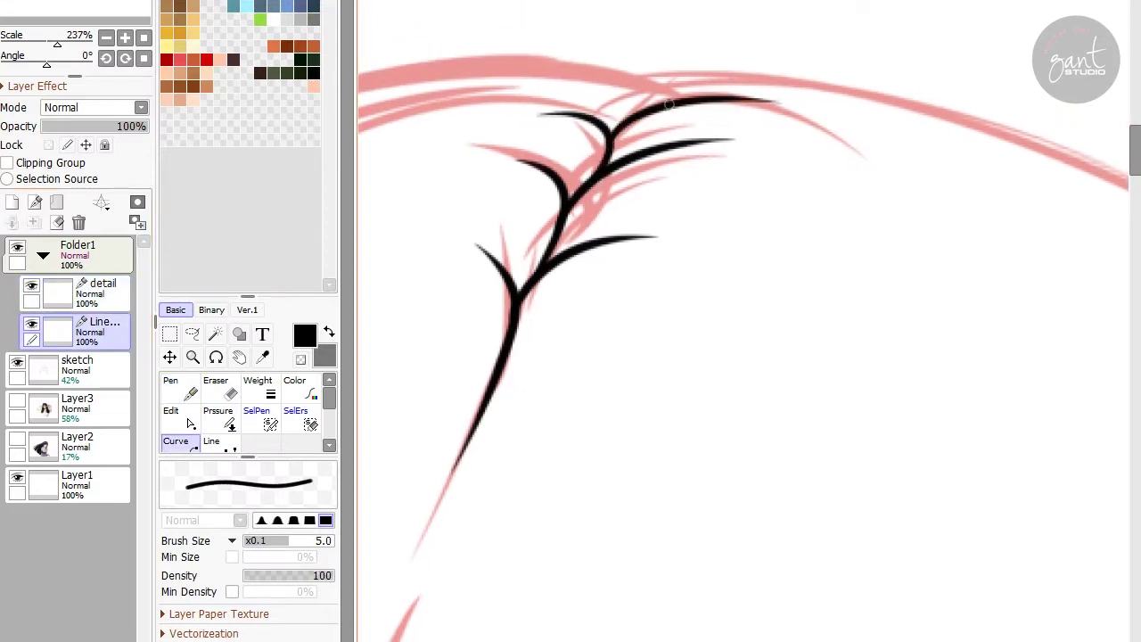
# Trace the outer hair contour from the crown down to the far-left swept-out tip using the Curve tool at size 5.
pyautogui.moveTo(571, 357)
pyautogui.mouseDown()
pyautogui.moveTo(892, 267)
pyautogui.moveTo(1025, 134)
pyautogui.moveTo(980, 179)
pyautogui.mouseUp()
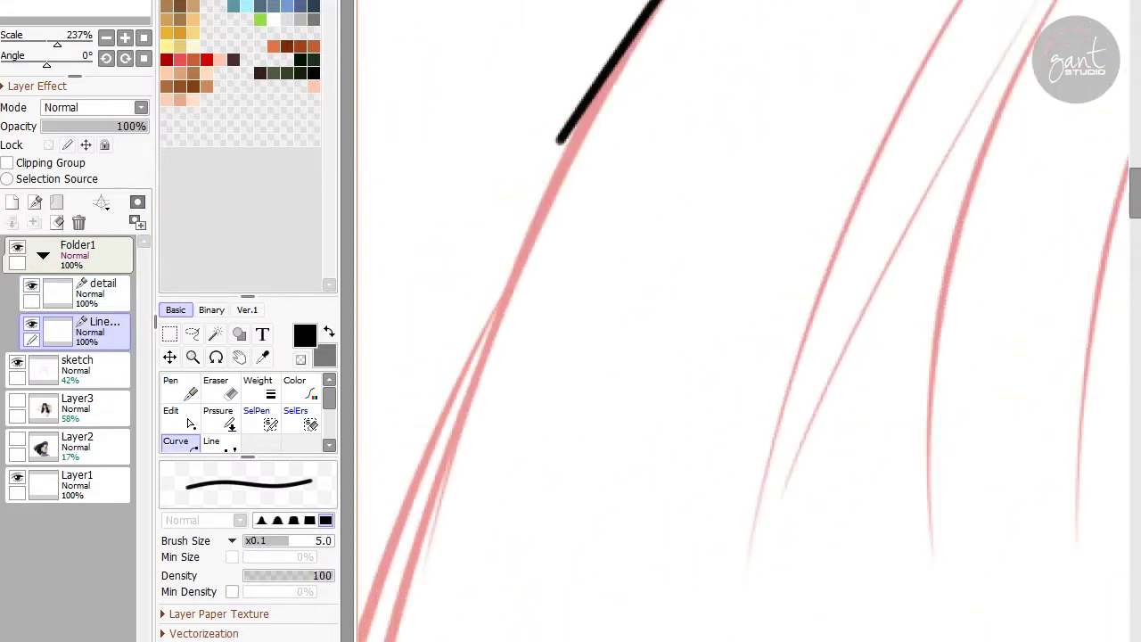
pyautogui.moveTo(423, 379)
pyautogui.mouseDown()
pyautogui.moveTo(820, 1)
pyautogui.moveTo(472, 454)
pyautogui.mouseUp()
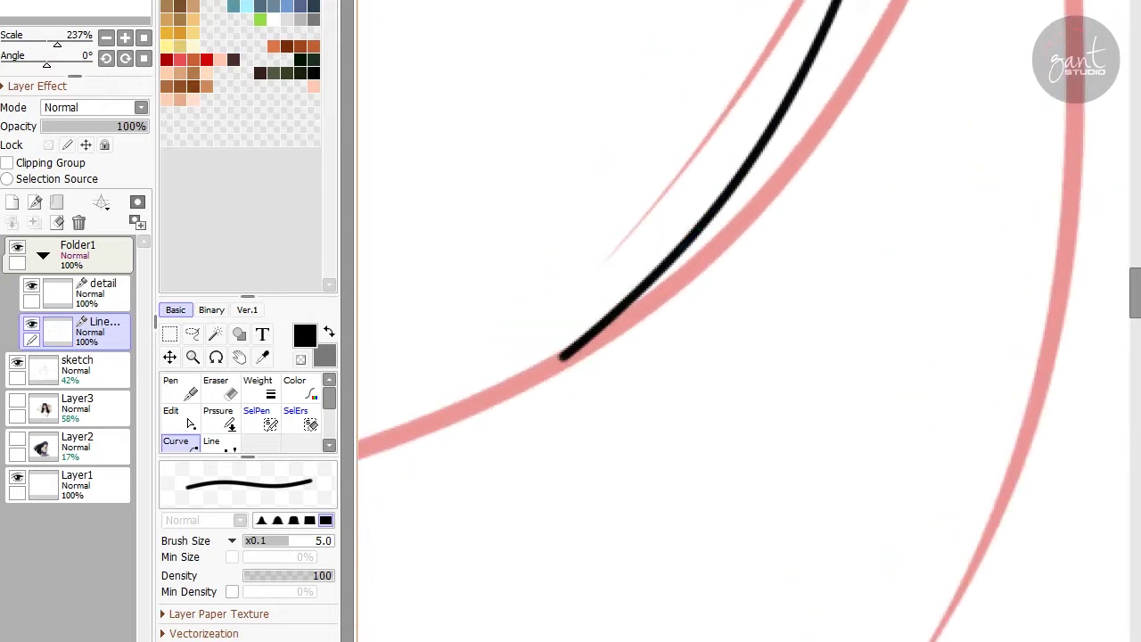
pyautogui.moveTo(838, 9); pyautogui.dragTo(649, 143)
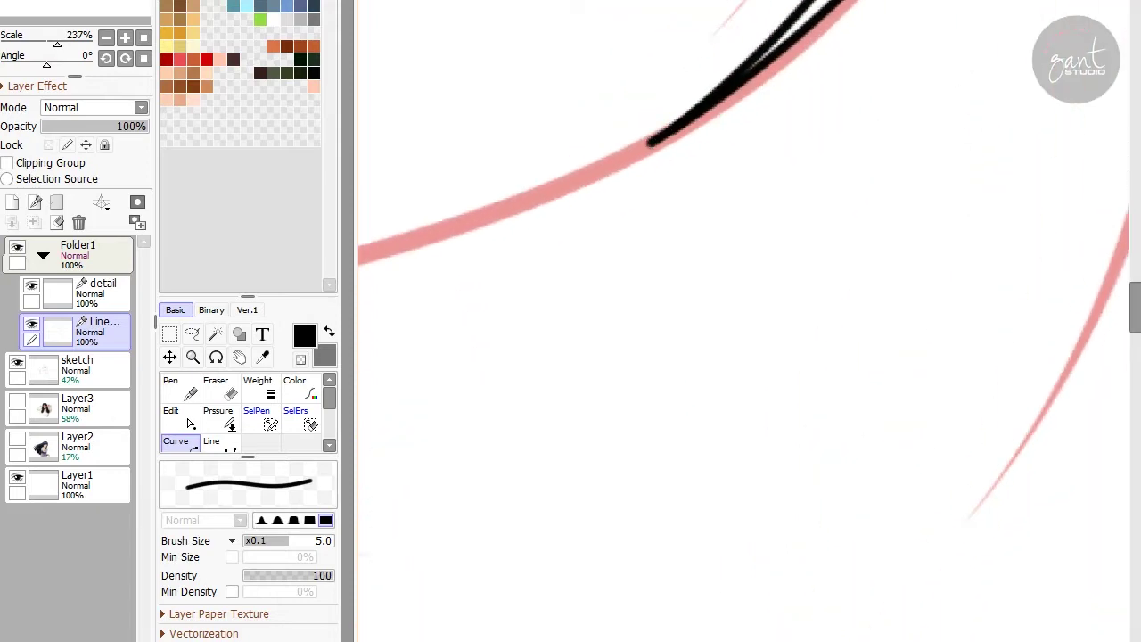
pyautogui.moveTo(714, 0); pyautogui.dragTo(565, 183)
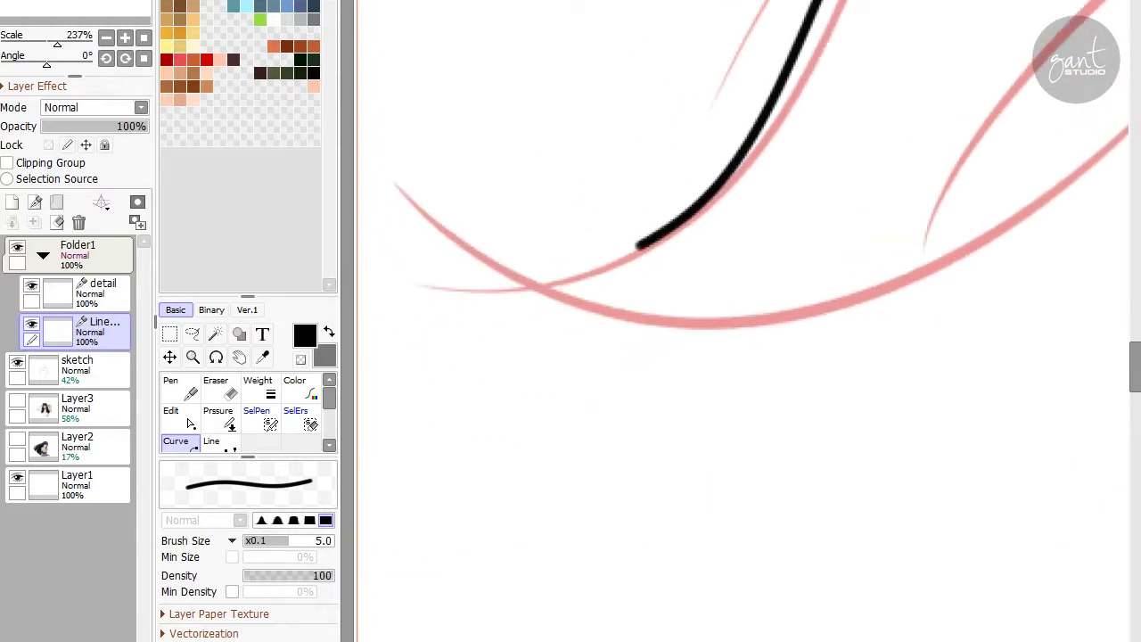
pyautogui.moveTo(636, 246); pyautogui.dragTo(413, 234)
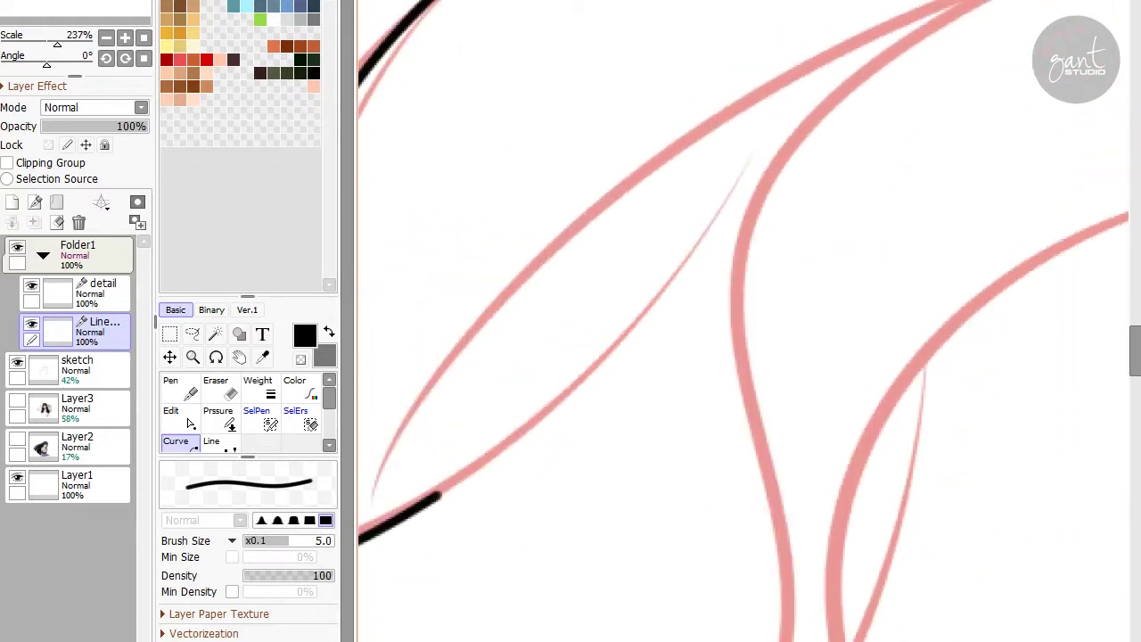
# Trace the lower edge of the uppermost left lock and the curves of the second lock branching from it.
pyautogui.moveTo(359, 450); pyautogui.dragTo(934, 154)
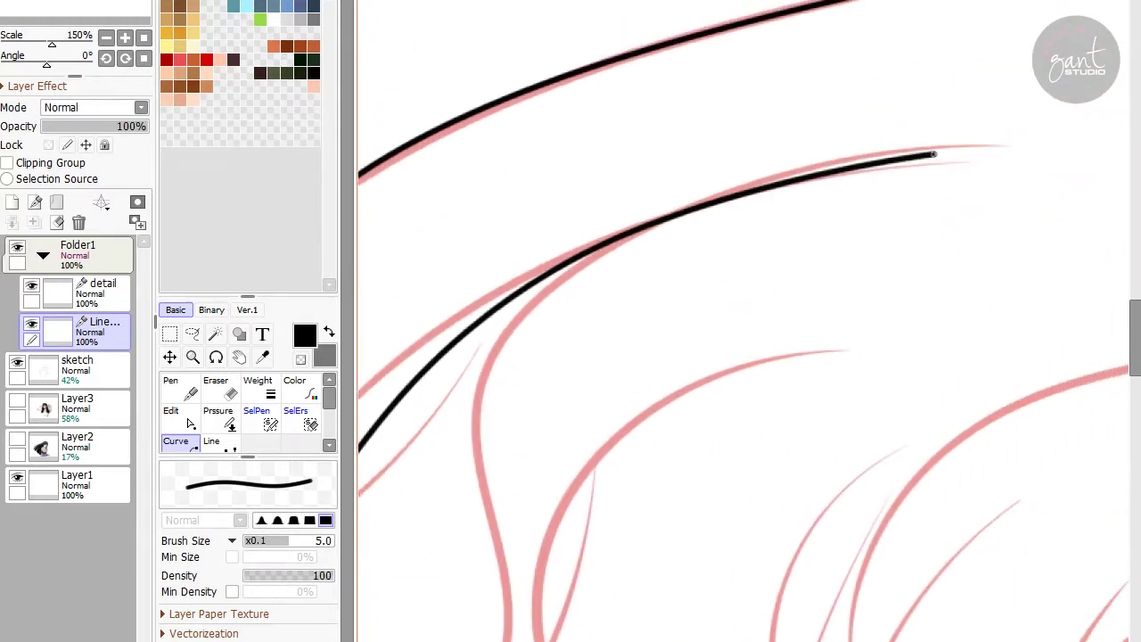
pyautogui.moveTo(635, 0)
pyautogui.mouseDown()
pyautogui.moveTo(610, 178)
pyautogui.moveTo(615, 305)
pyautogui.mouseUp()
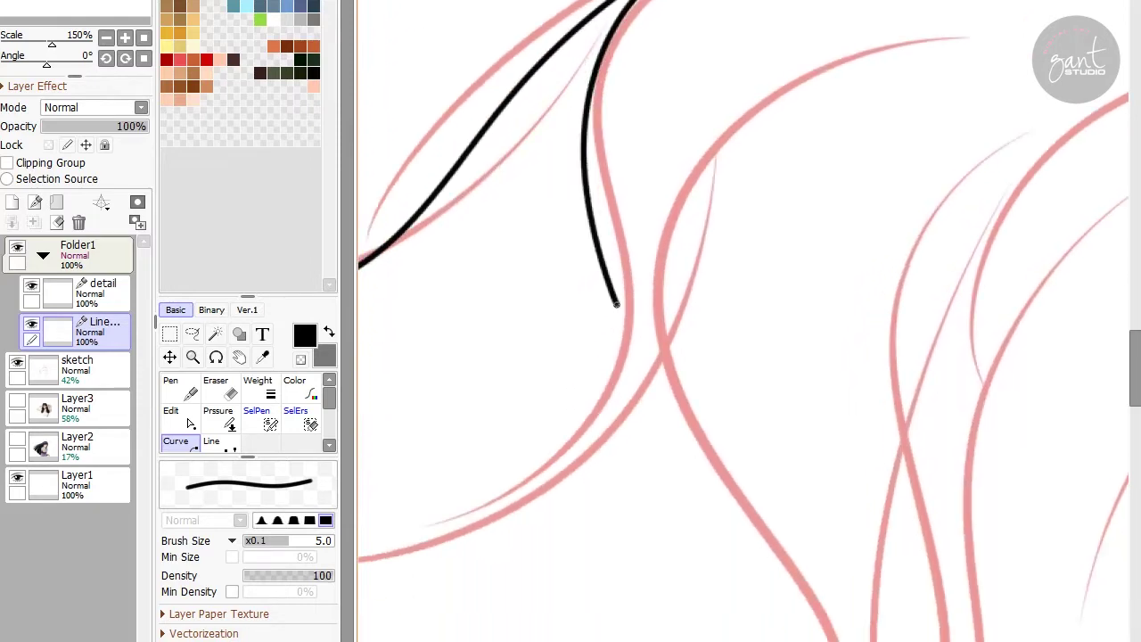
pyautogui.moveTo(807, 0)
pyautogui.mouseDown()
pyautogui.moveTo(717, 298)
pyautogui.moveTo(542, 299)
pyautogui.moveTo(726, 339)
pyautogui.moveTo(776, 285)
pyautogui.mouseUp()
pyautogui.moveTo(655, 234); pyautogui.dragTo(801, 129)
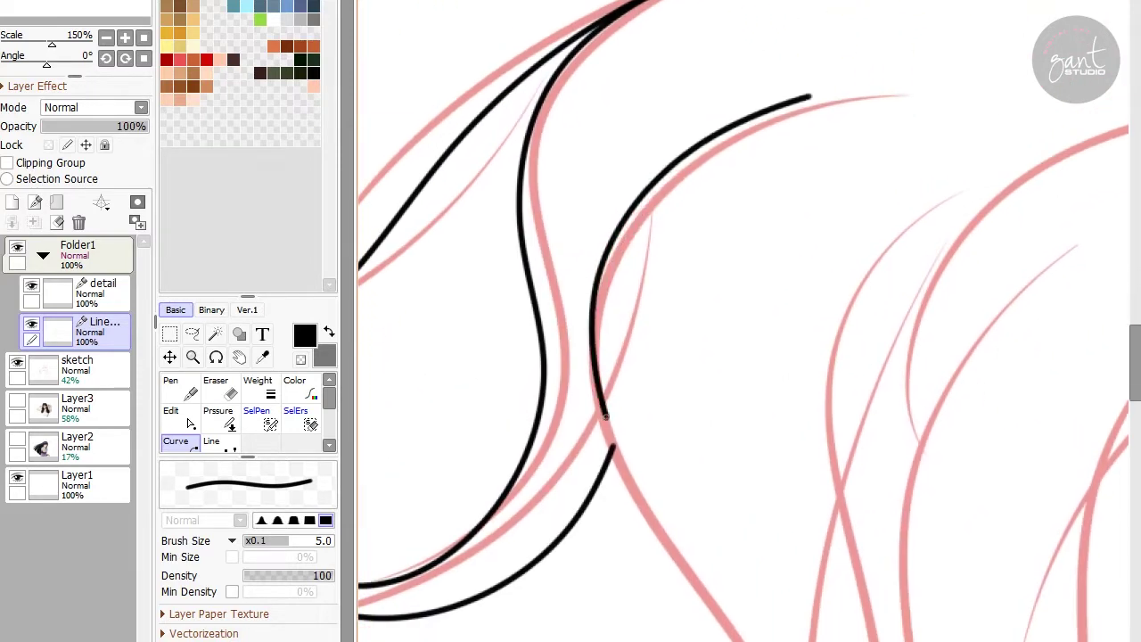
# Trace the middle left lock down to its pointed tip and back up along its other edge.
pyautogui.moveTo(615, 0); pyautogui.dragTo(677, 344)
pyautogui.moveTo(688, 296); pyautogui.dragTo(581, 374)
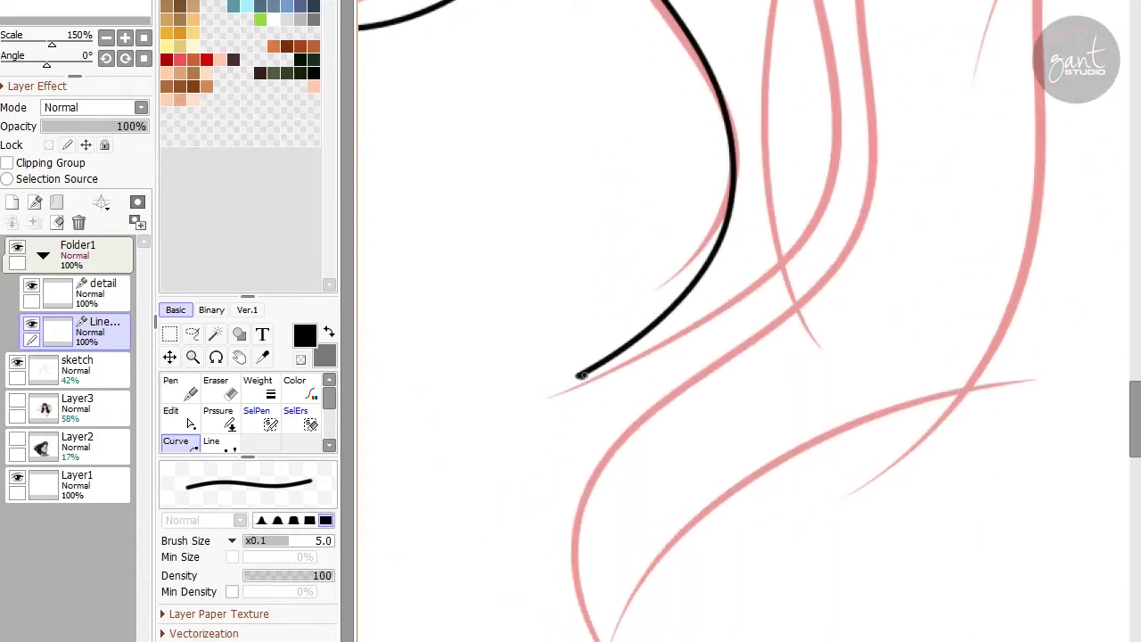
pyautogui.press('Return')
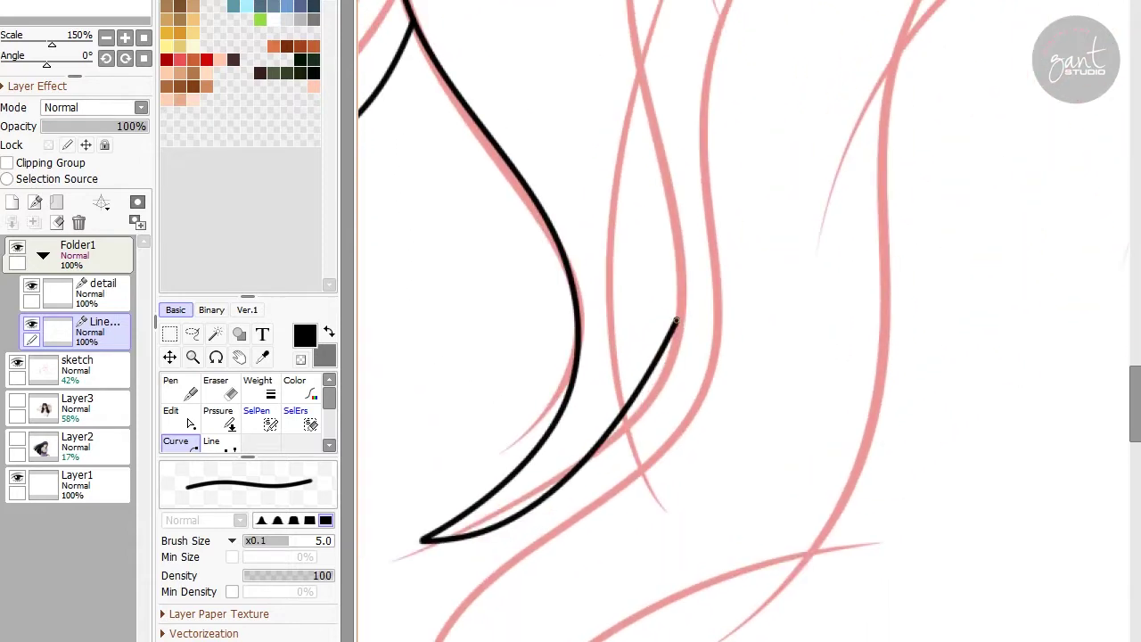
pyautogui.moveTo(683, 641)
pyautogui.mouseDown()
pyautogui.moveTo(668, 591)
pyautogui.moveTo(661, 239)
pyautogui.mouseUp()
pyautogui.moveTo(541, 301); pyautogui.dragTo(535, 127)
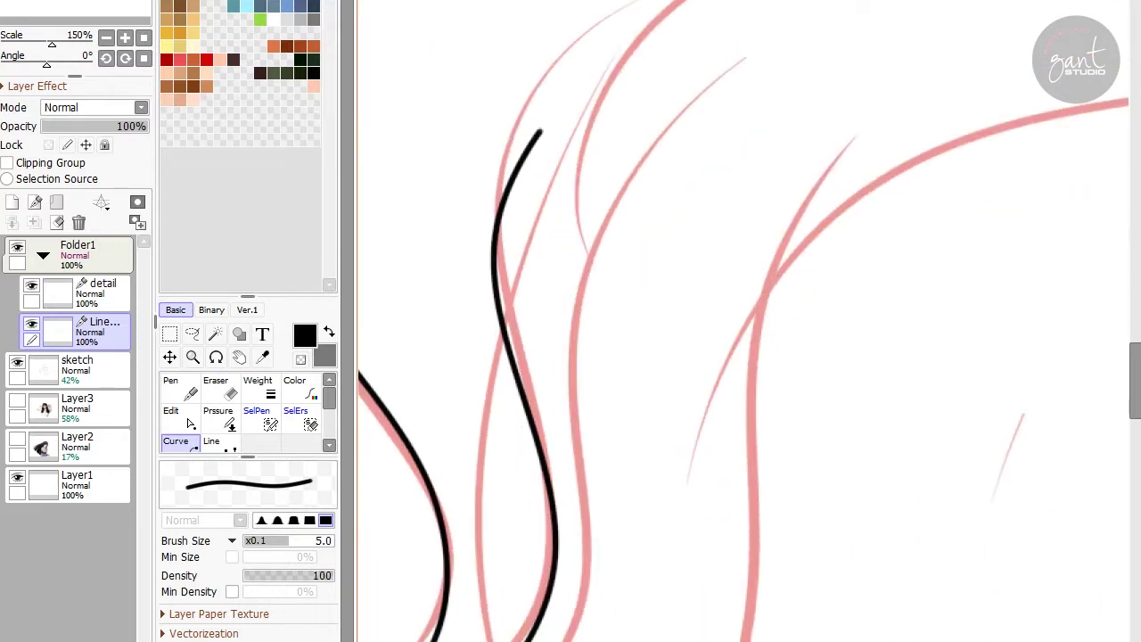
# Trace the neighbouring long strand down the left side to the lowest pointed hair tip.
pyautogui.moveTo(686, 0); pyautogui.dragTo(634, 115)
pyautogui.moveTo(635, 63); pyautogui.dragTo(630, 312)
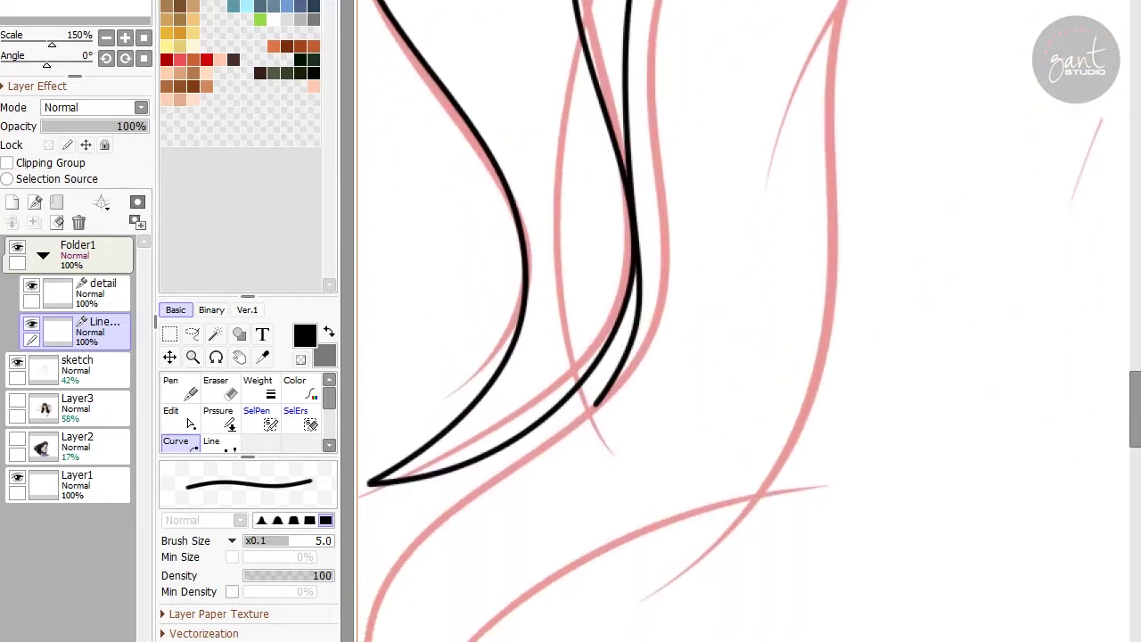
pyautogui.moveTo(788, 162); pyautogui.dragTo(628, 314)
pyautogui.moveTo(843, 0); pyautogui.dragTo(576, 401)
pyautogui.moveTo(565, 350); pyautogui.dragTo(595, 470)
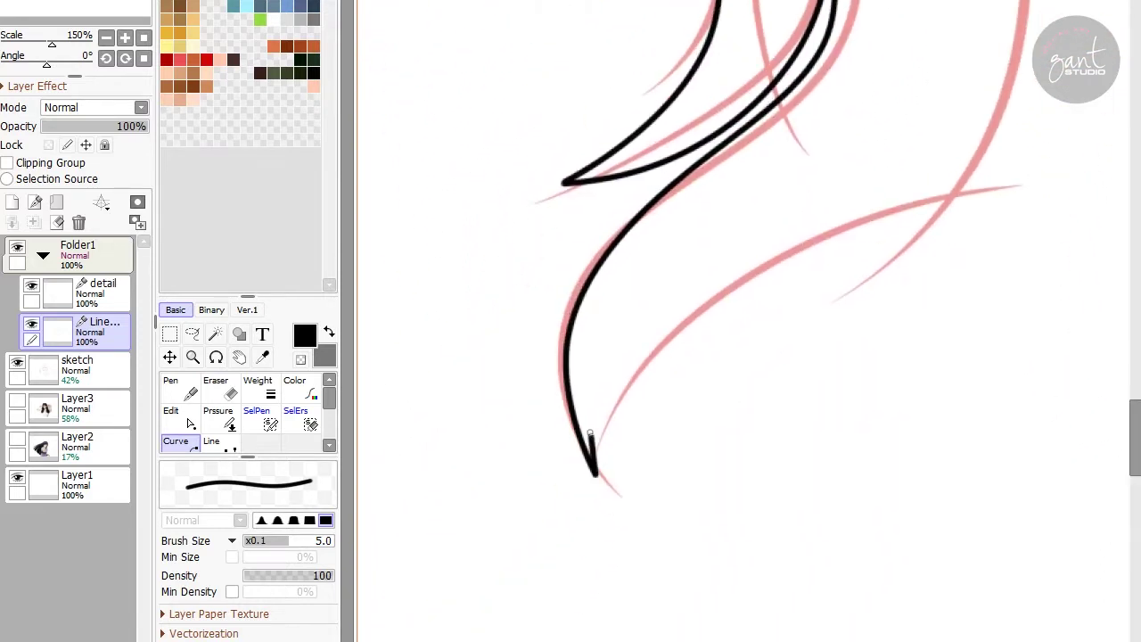
# Trace the inner edge of the lowest left lock from its tip back up toward the chin.
pyautogui.moveTo(691, 638); pyautogui.dragTo(716, 308)
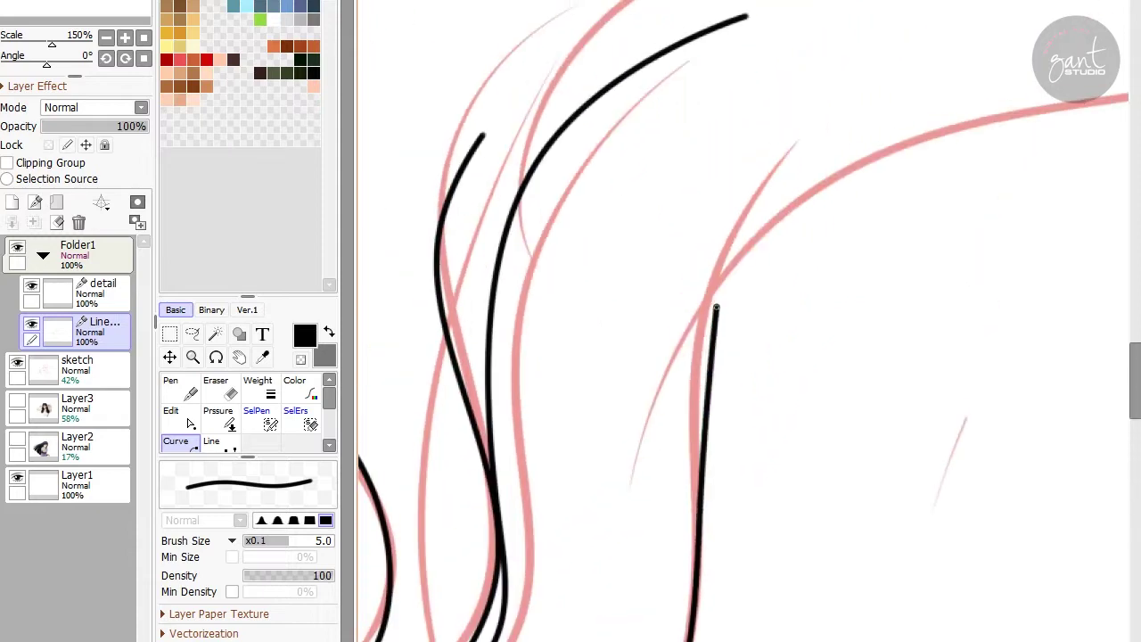
pyautogui.moveTo(458, 433); pyautogui.dragTo(693, 286)
pyautogui.moveTo(486, 472); pyautogui.dragTo(624, 397)
pyautogui.press('-')
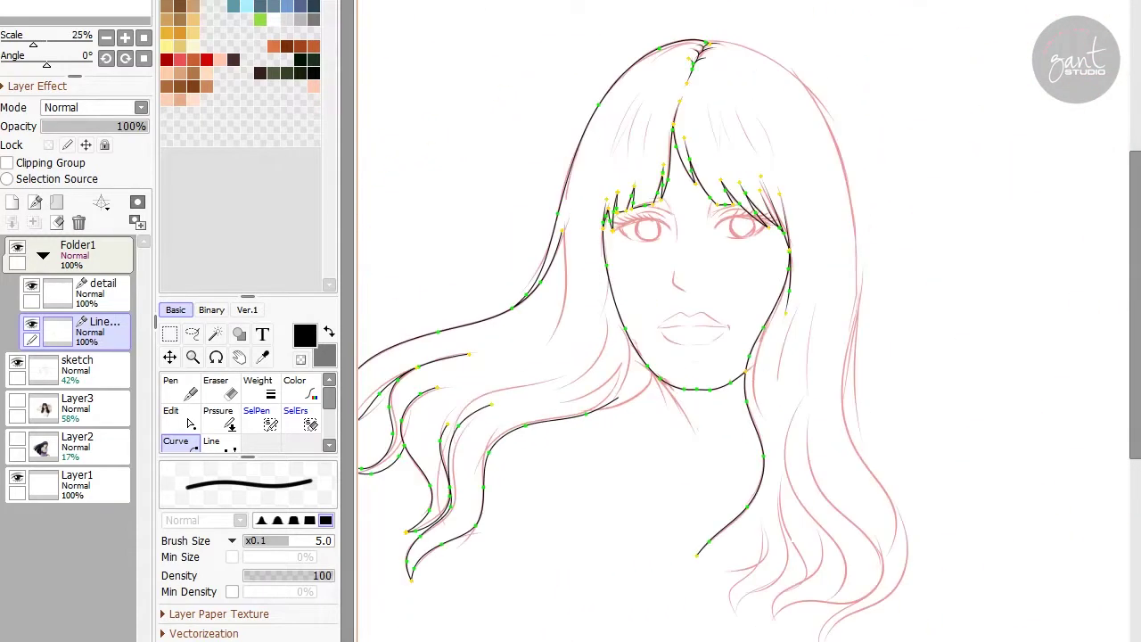
# Draw the curve joining the jawline to the lowest left lock, and choose the Pressure tool for adjusting line width.
pyautogui.press('+')
pyautogui.press('+')
pyautogui.press('+')
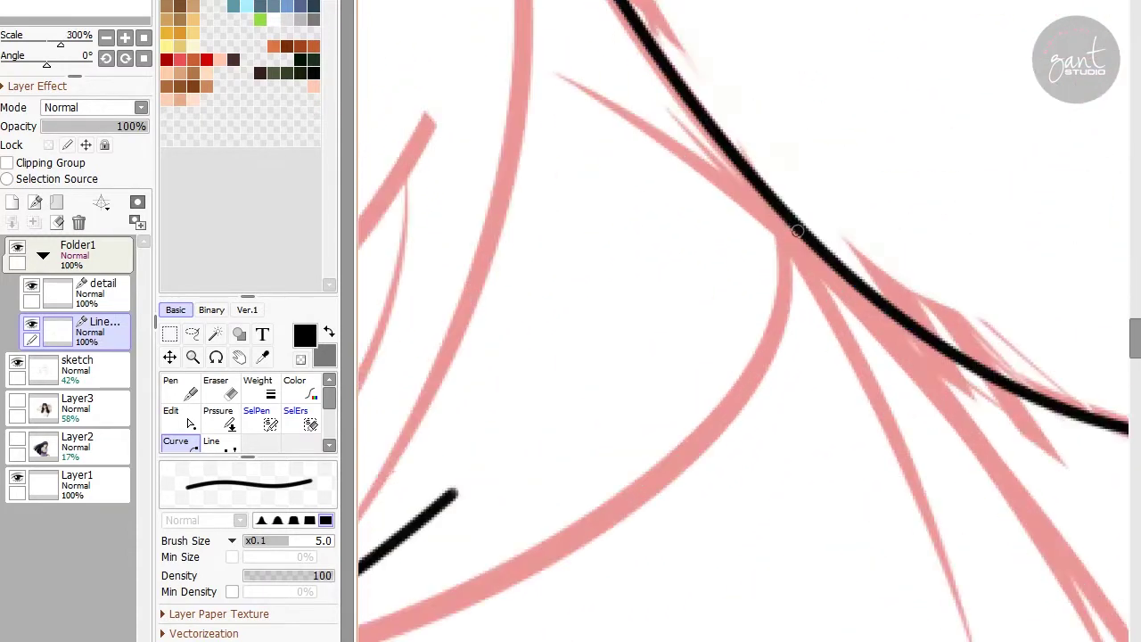
pyautogui.moveTo(786, 217); pyautogui.dragTo(774, 255)
pyautogui.moveTo(374, 393)
pyautogui.mouseDown()
pyautogui.moveTo(588, 321)
pyautogui.moveTo(1061, 18)
pyautogui.mouseUp()
pyautogui.click(189, 424)
pyautogui.click(218, 419)
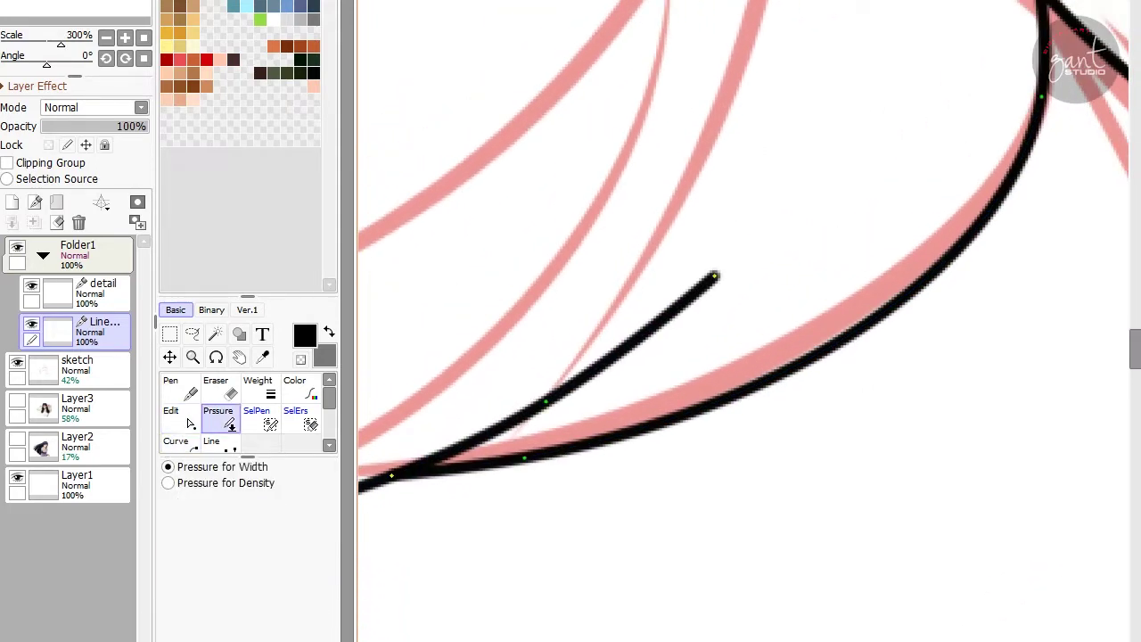
# Draw thin hair strands above the right bangs on the detail layer with the Pen at size 6.
pyautogui.press('-')
pyautogui.press('-')
pyautogui.press('-')
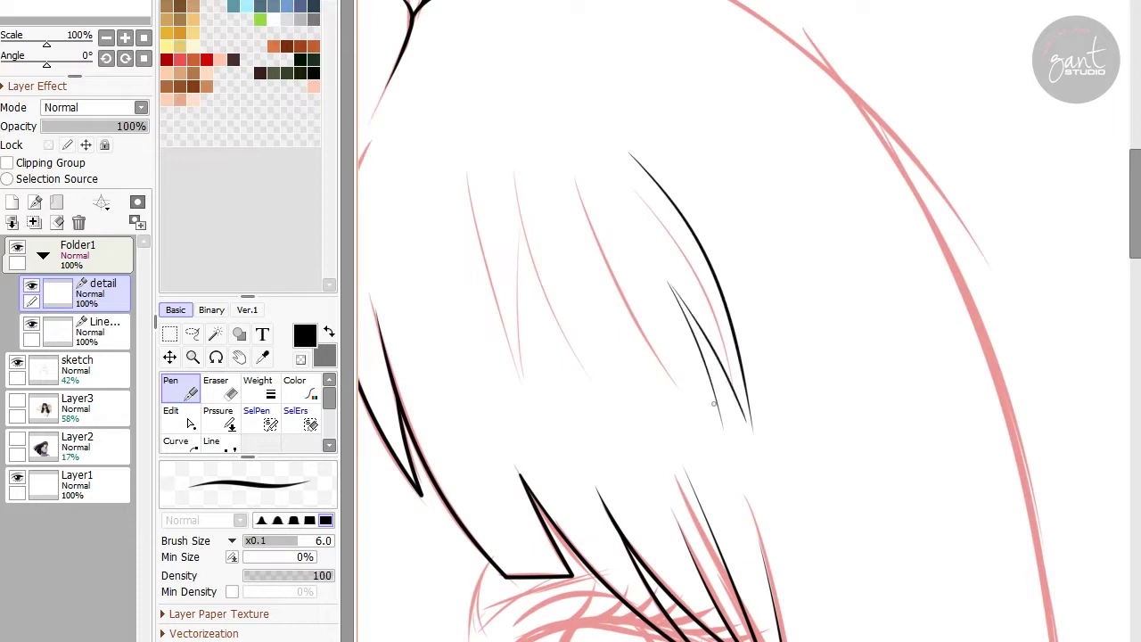
pyautogui.moveTo(604, 234); pyautogui.dragTo(657, 417)
pyautogui.moveTo(639, 373); pyautogui.dragTo(657, 417)
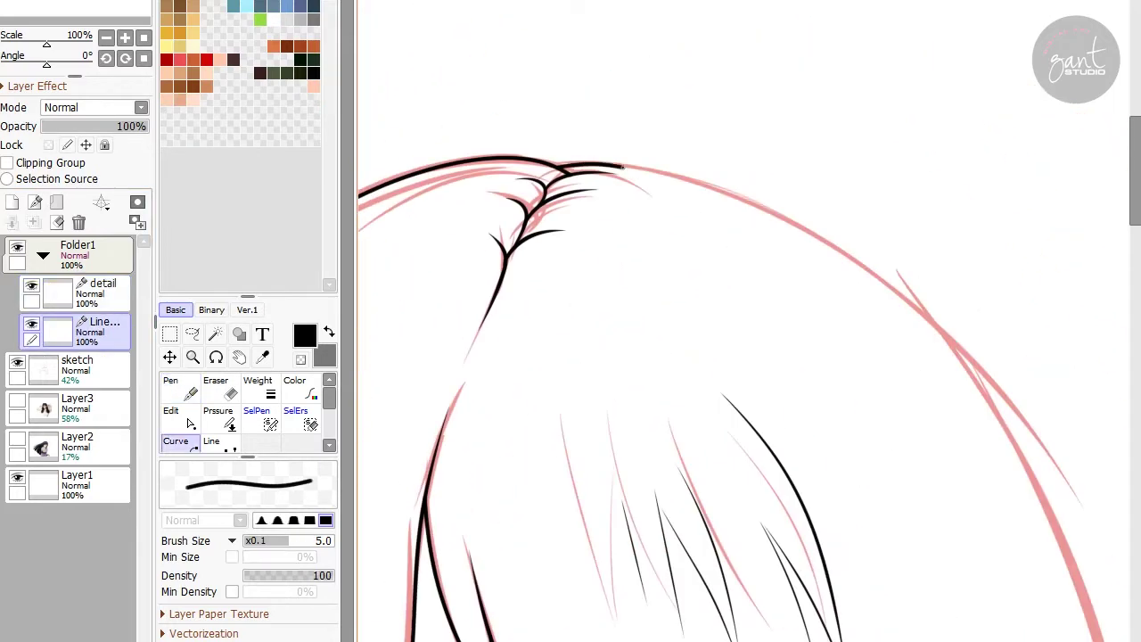
# Trace the right outer hair contour on the line layer from the crown down to the lower tip with the Curve tool.
pyautogui.scroll(-10, 740, 357)
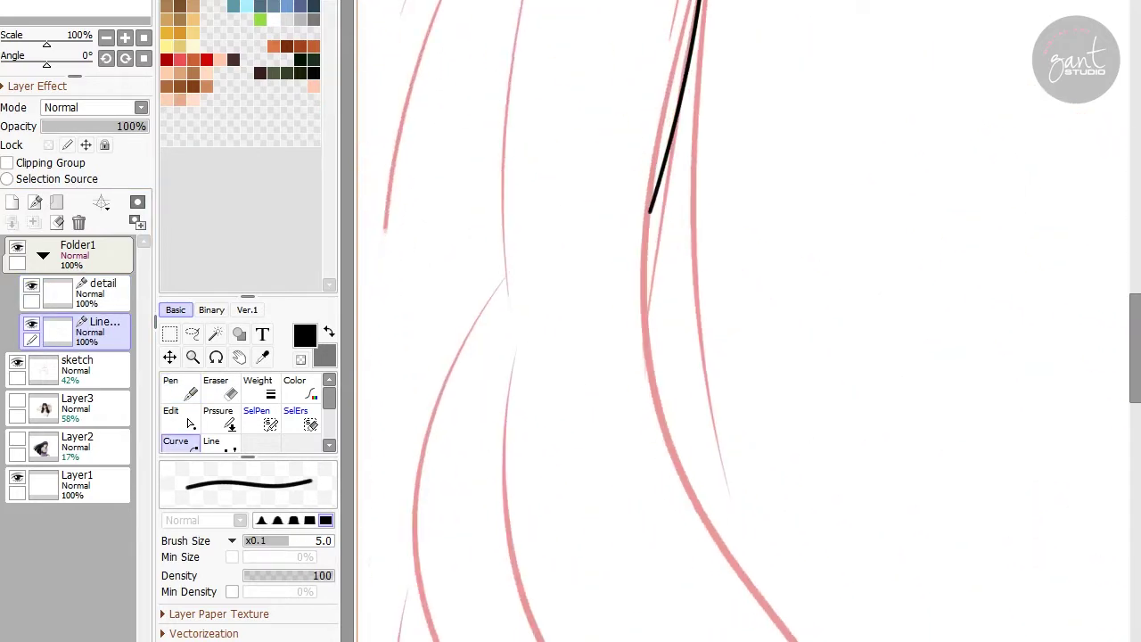
pyautogui.scroll(-10, 740, 357)
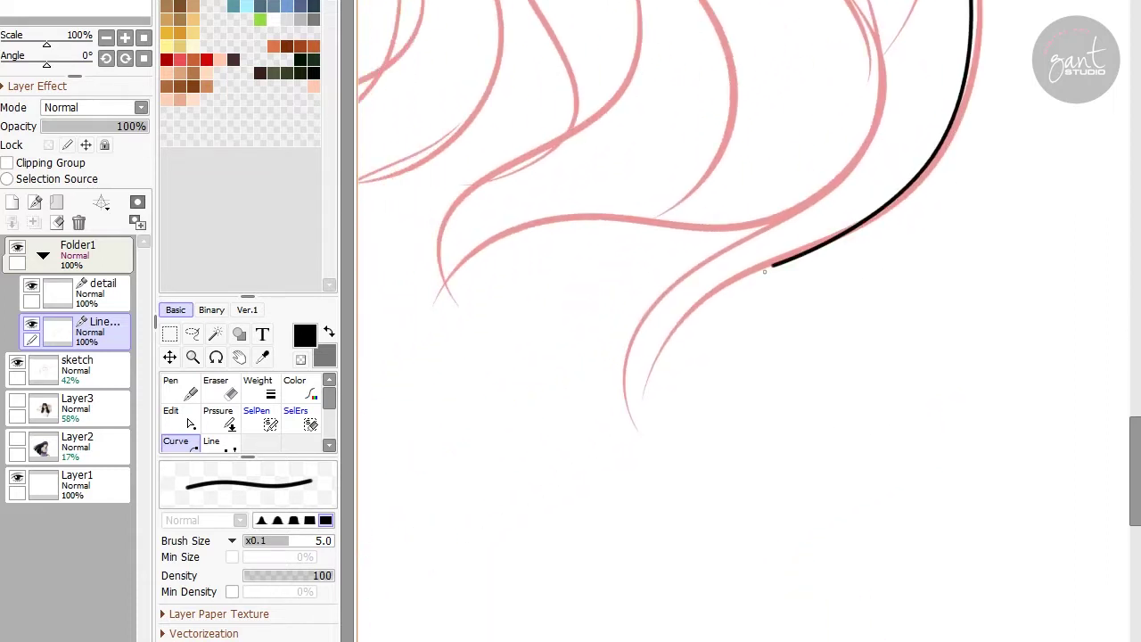
pyautogui.scroll(-2, 663, 338)
pyautogui.doubleClick(630, 392)
# Trace the inner edge of the outermost right lock from its tip back up and taper its upper end using width pressure.
pyautogui.scroll(3, 631, 393)
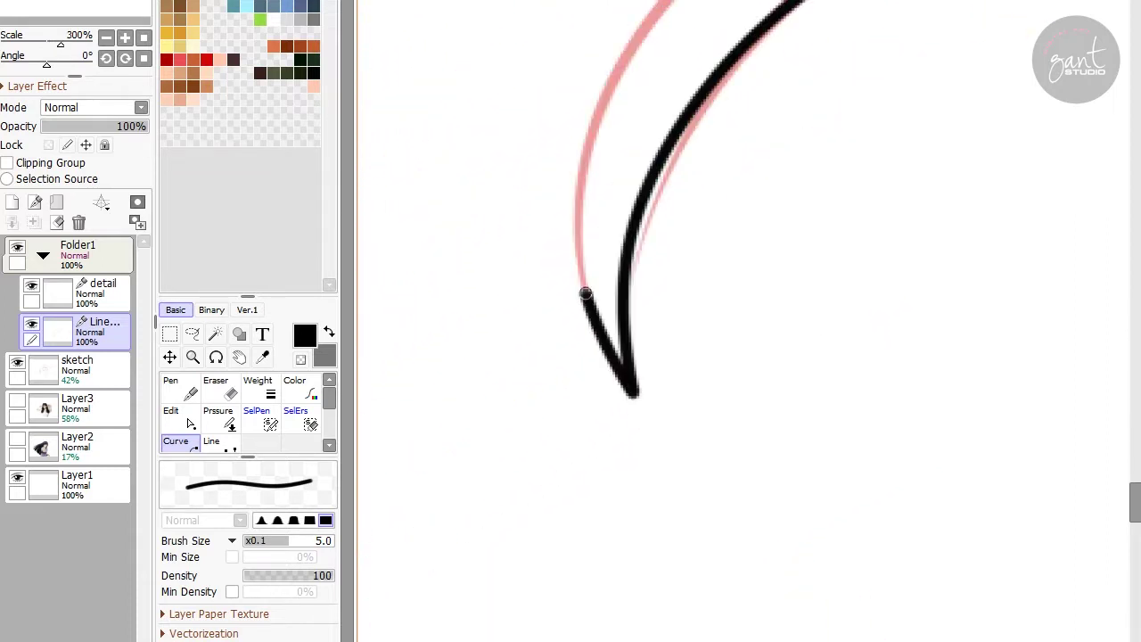
pyautogui.scroll(-3, 624, 356)
pyautogui.scroll(8, 740, 321)
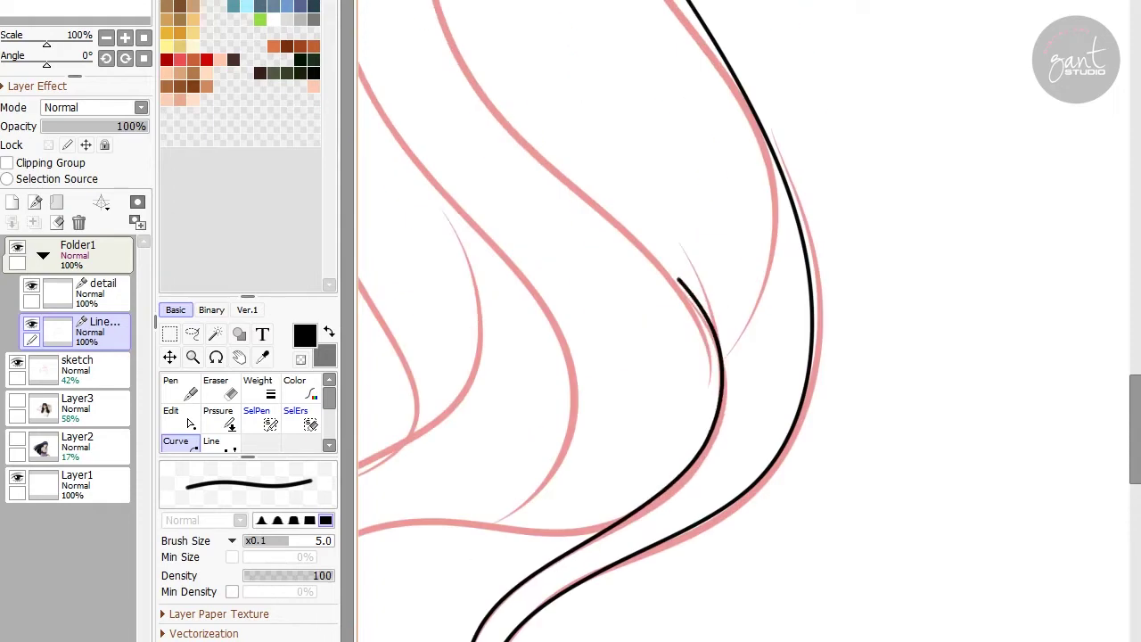
pyautogui.click(217, 418)
pyautogui.scroll(10, 624, 321)
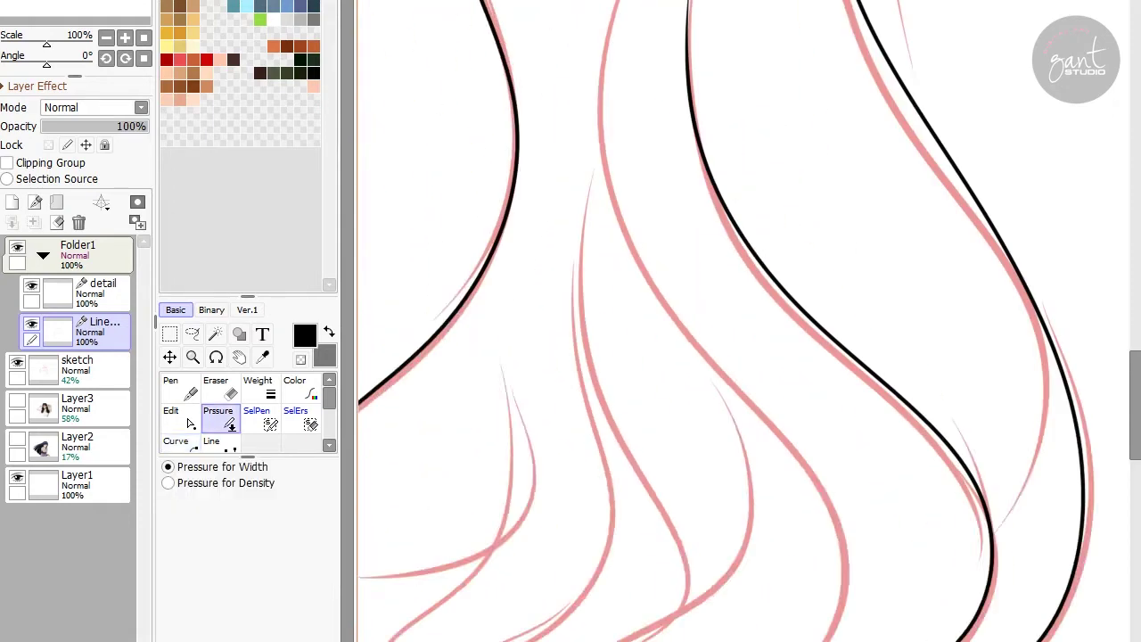
# Trace the next right lock down to its pointed tip and link it to the outermost lock with a branching curve.
pyautogui.click(178, 441)
pyautogui.scroll(-10, 549, 184)
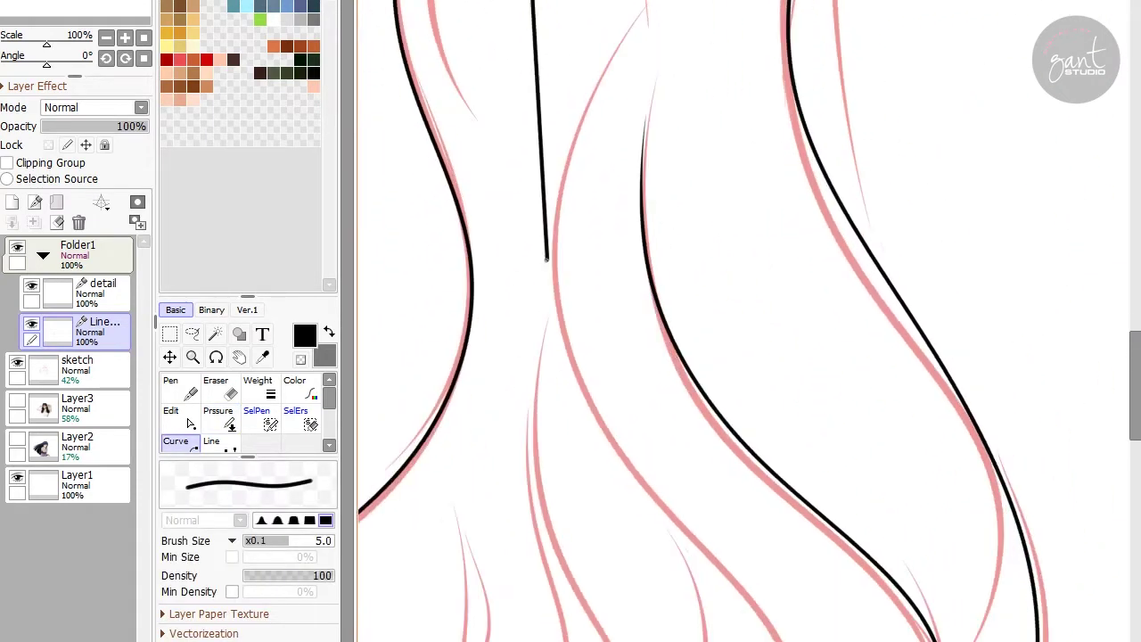
pyautogui.scroll(-3, 749, 321)
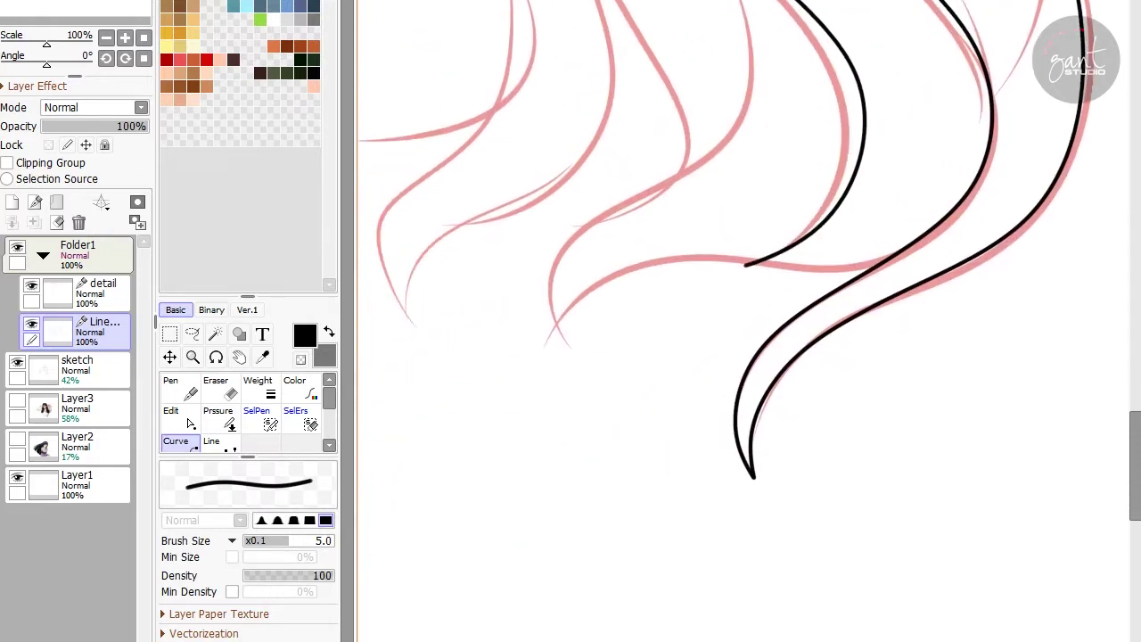
pyautogui.scroll(2, 743, 241)
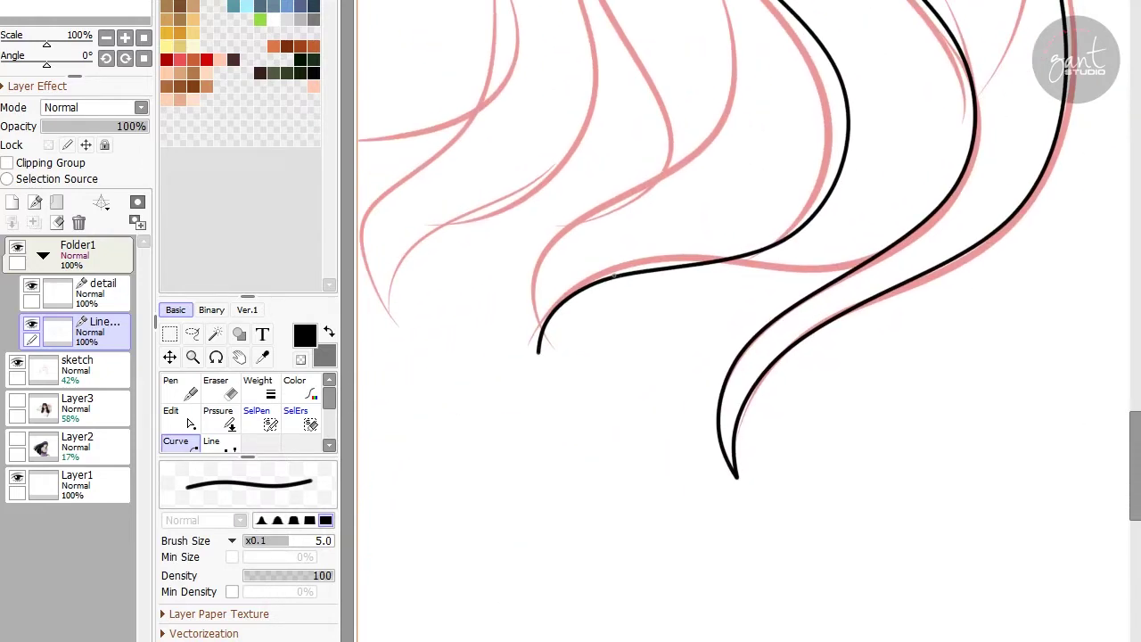
pyautogui.scroll(2, 622, 282)
pyautogui.hscroll(5, 654, 277)
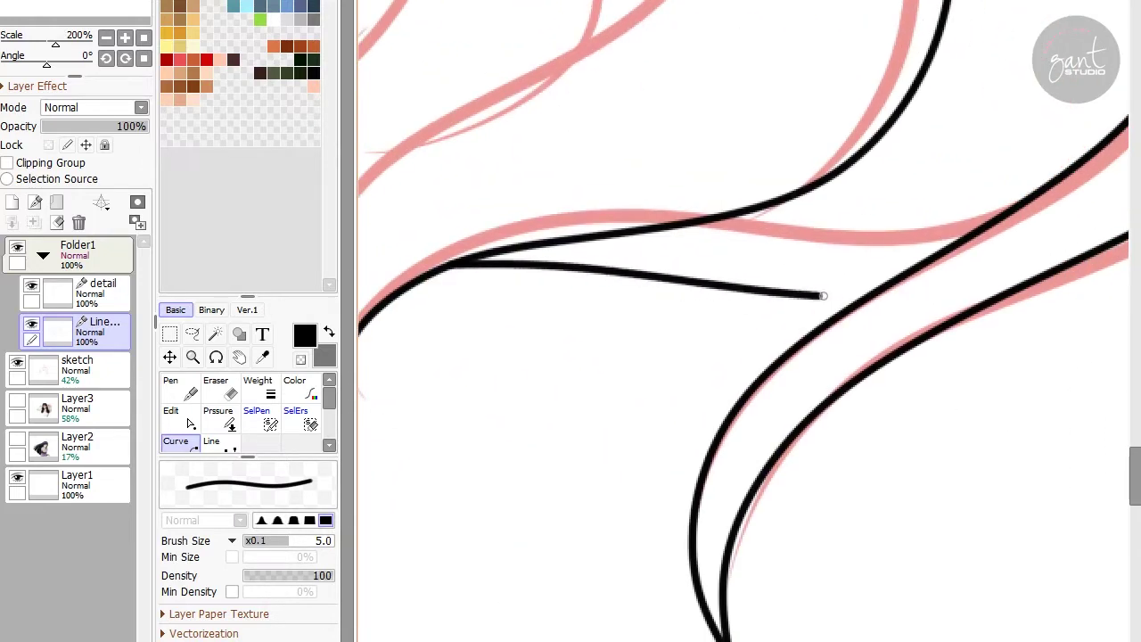
pyautogui.click(814, 263)
pyautogui.hscroll(-7, 814, 263)
# Trace the opposite edge of that pointed lock back up from its tip and taper the open upper end.
pyautogui.click(564, 372)
pyautogui.scroll(2, 564, 372)
pyautogui.scroll(6, 544, 410)
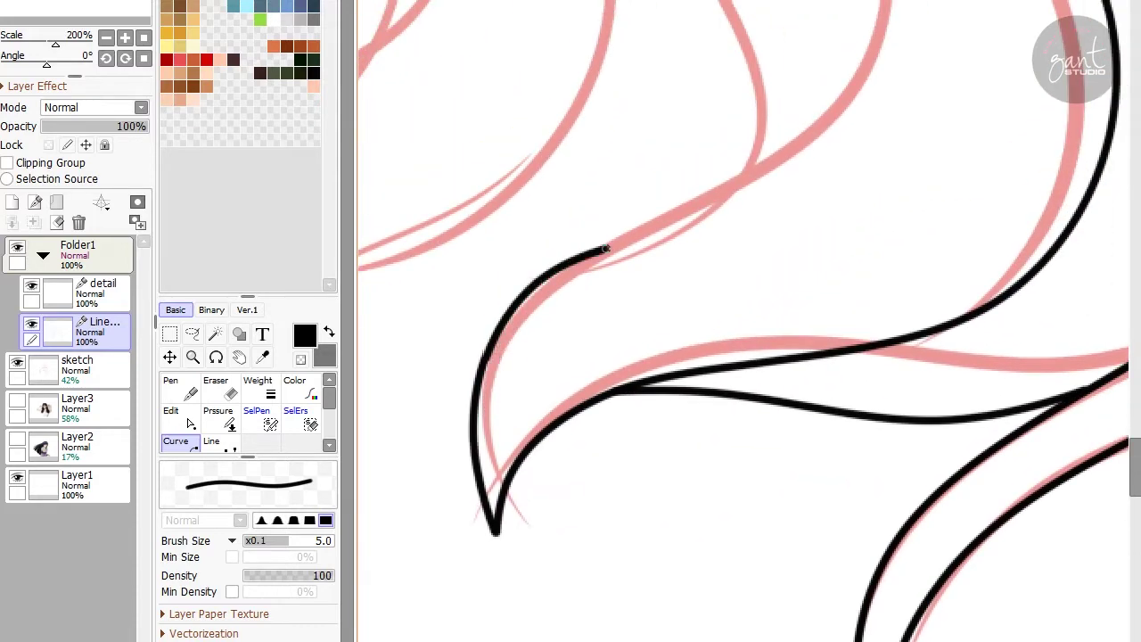
pyautogui.click(218, 417)
pyautogui.click(175, 440)
# Draw the inner strand rising from the same right lock and taper its upper end using width pressure.
pyautogui.scroll(-3, 612, 412)
pyautogui.hscroll(-3, 612, 412)
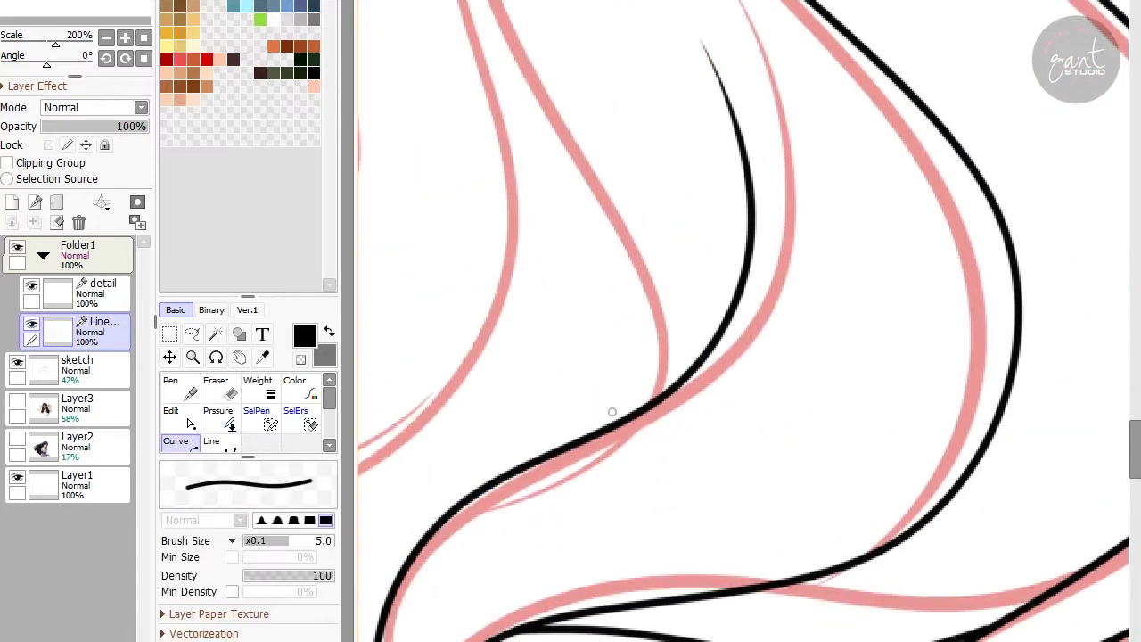
pyautogui.scroll(3, 648, 376)
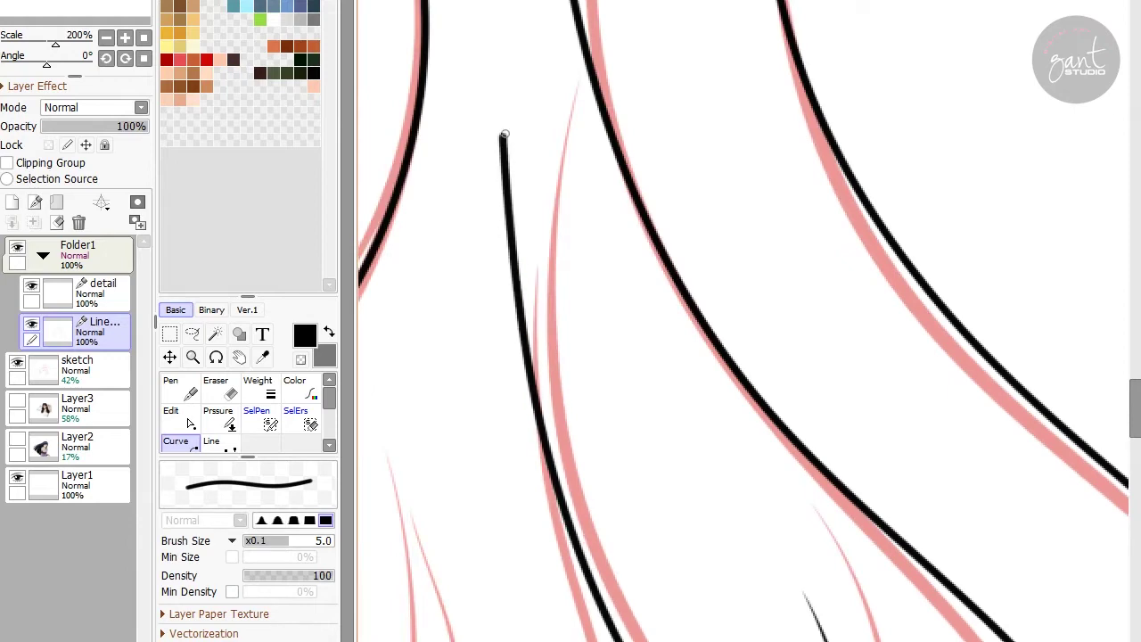
pyautogui.click(217, 417)
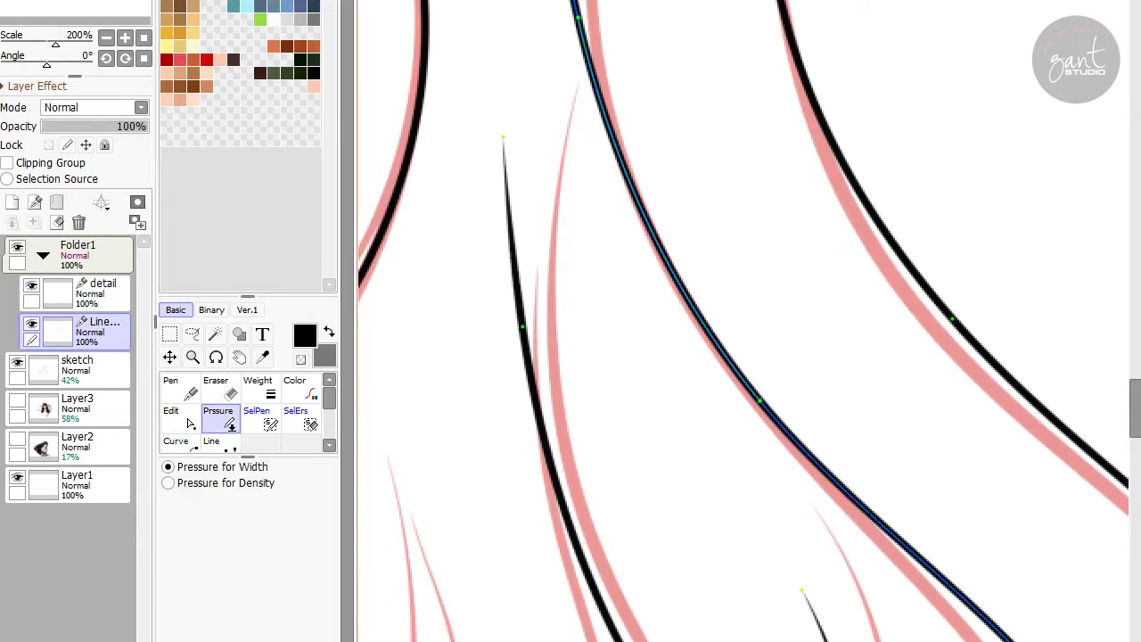
# Trace the innermost right lock down to its pointed tip and back up, and taper its open upper end.
pyautogui.scroll(-3, 743, 321)
pyautogui.click(176, 440)
pyautogui.scroll(-5, 743, 321)
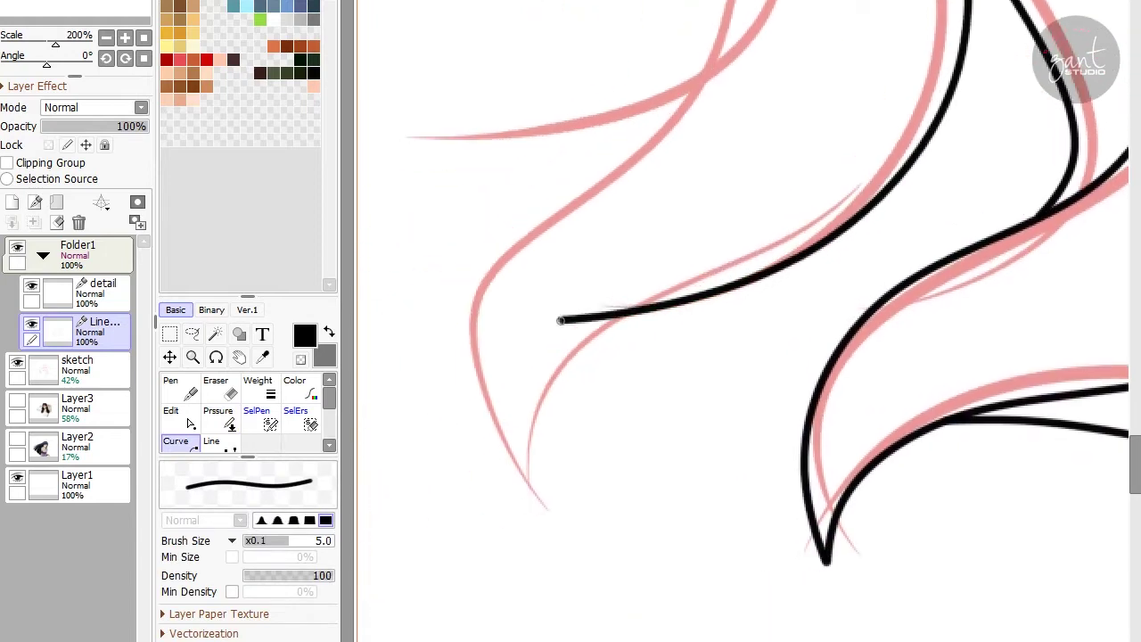
pyautogui.scroll(6, 524, 465)
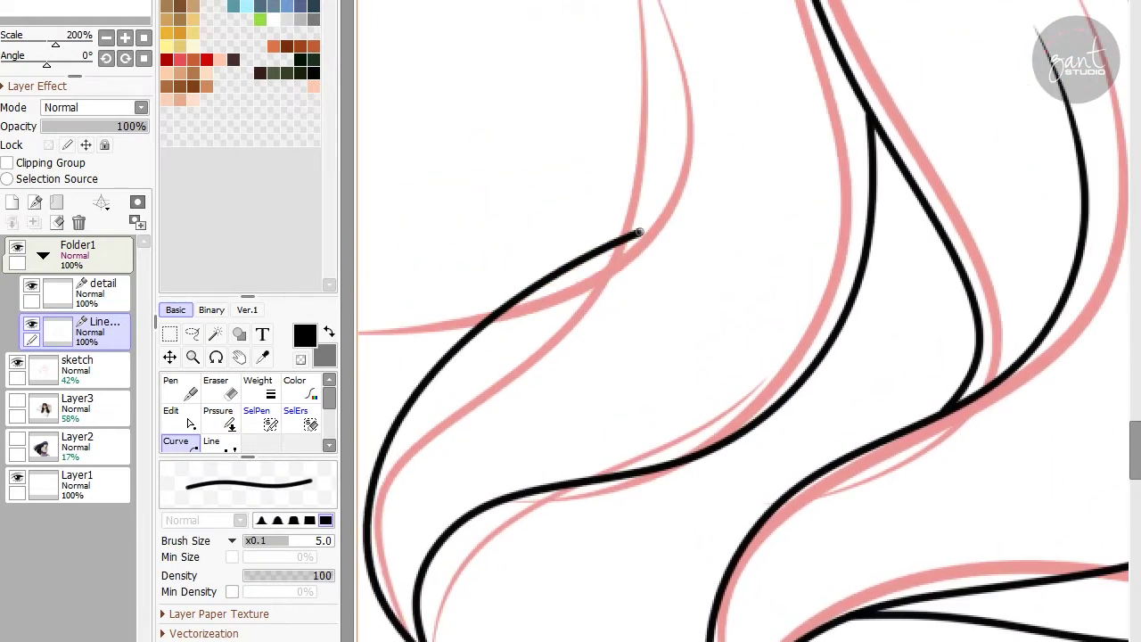
pyautogui.click(218, 418)
pyautogui.hotkey('ctrl', '-')
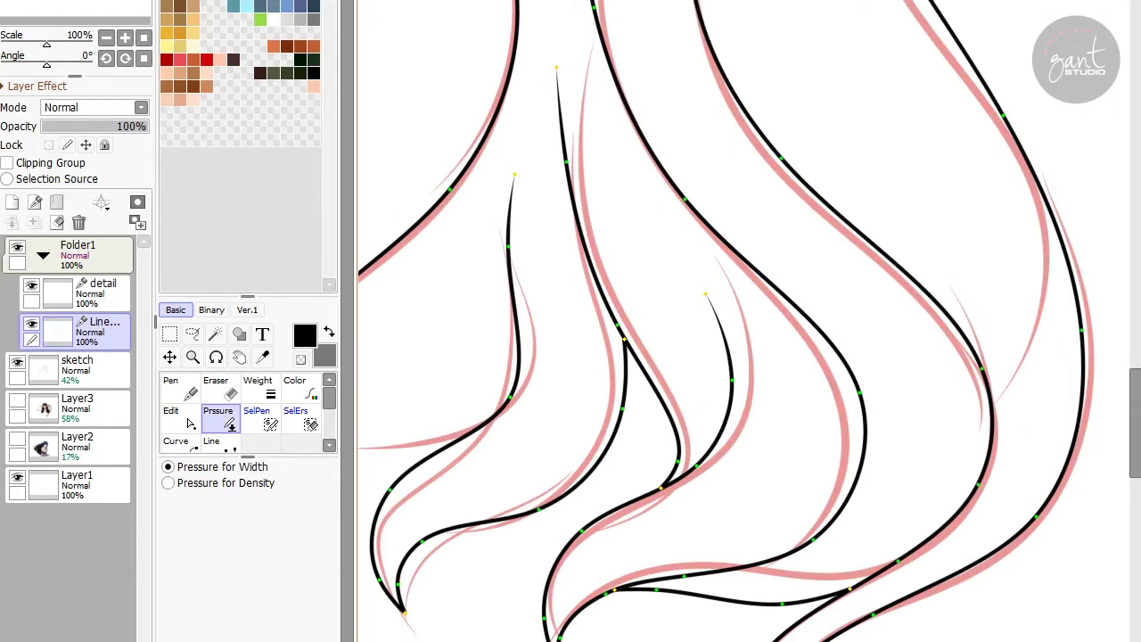
# Trace the line between the lips with a size 5.0 Curve running from one mouth corner to the other.
pyautogui.hotkey('ctrl', '-')
pyautogui.hotkey('ctrl', '-')
pyautogui.hotkey('ctrl', '-')
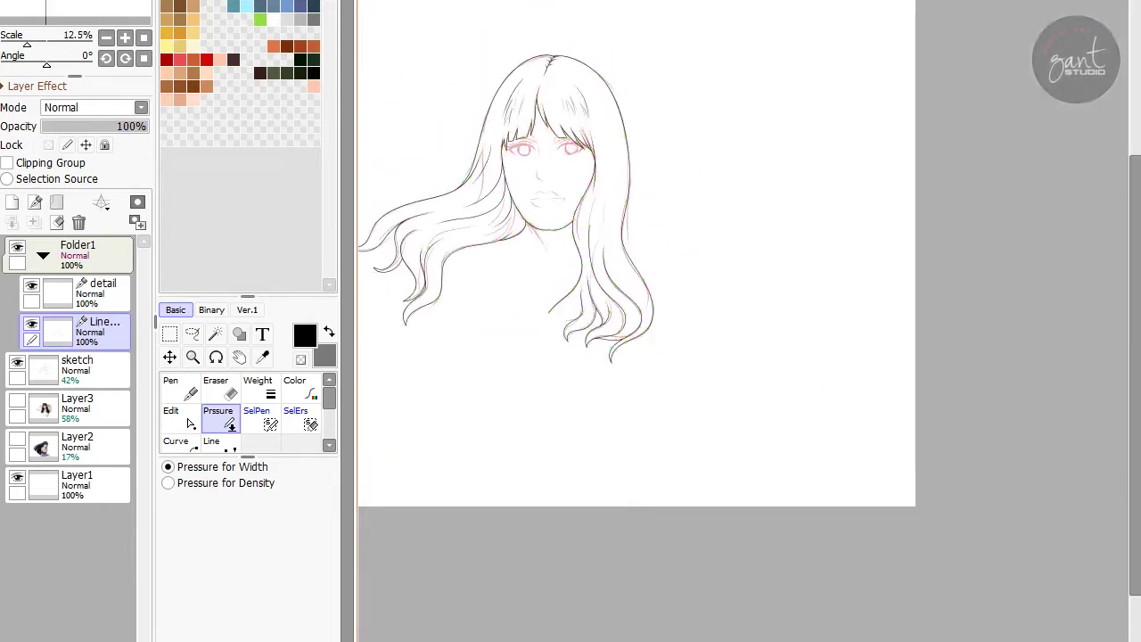
pyautogui.hotkey('ctrl', '+')
pyautogui.hotkey('ctrl', '+')
pyautogui.hotkey('ctrl', '+')
pyautogui.hotkey('ctrl', '-')
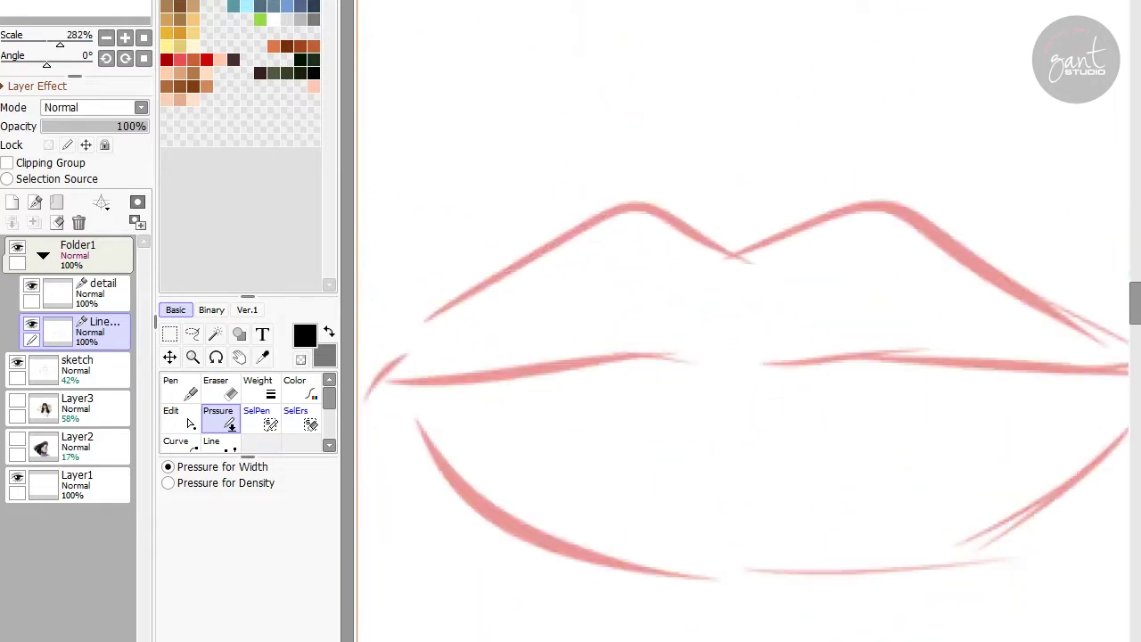
pyautogui.click(176, 442)
pyautogui.click(698, 238)
pyautogui.click(828, 211)
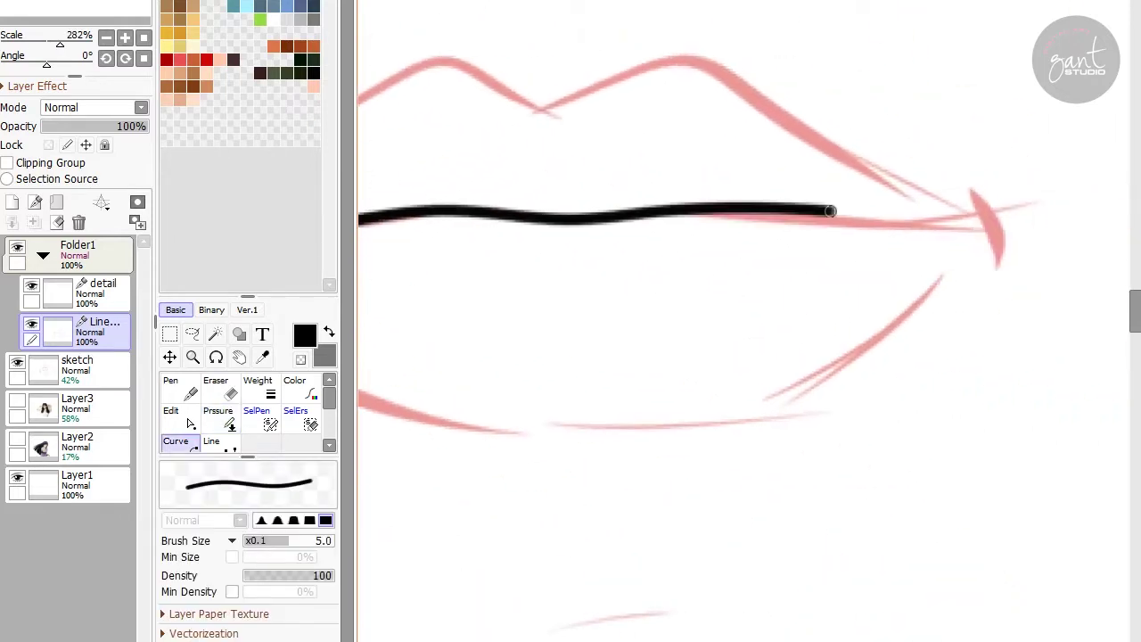
pyautogui.click(918, 217)
pyautogui.click(1087, 214)
# Thin the middle of the mouth line with width pressure, and trace the tapered lower lip edge on the detail layer.
pyautogui.click(218, 411)
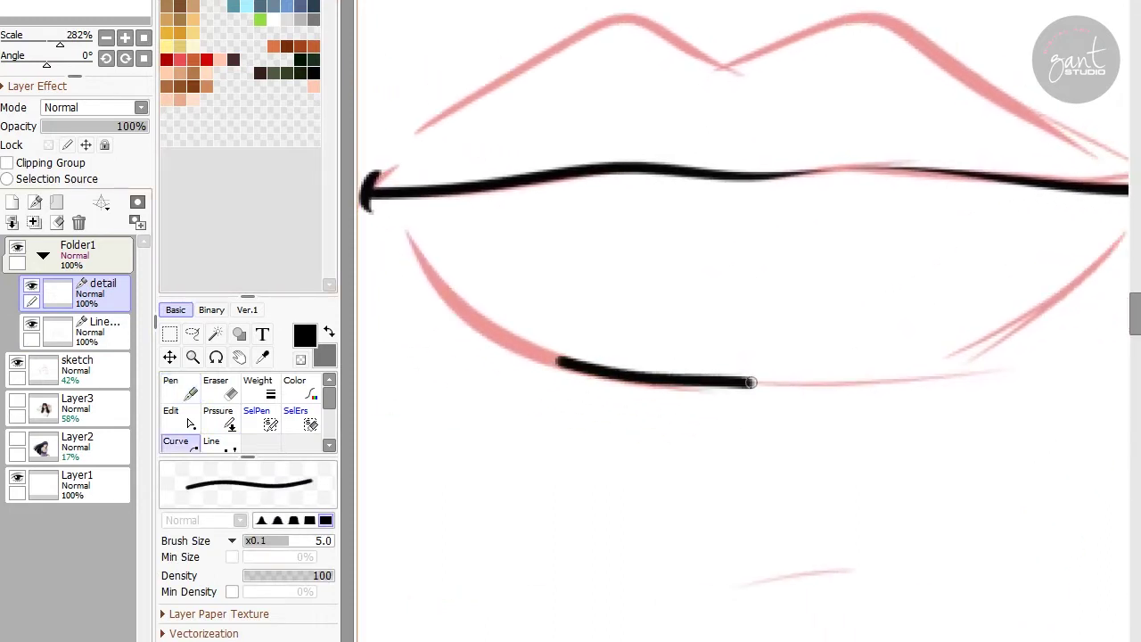
pyautogui.hscroll(3, 751, 384)
pyautogui.click(217, 418)
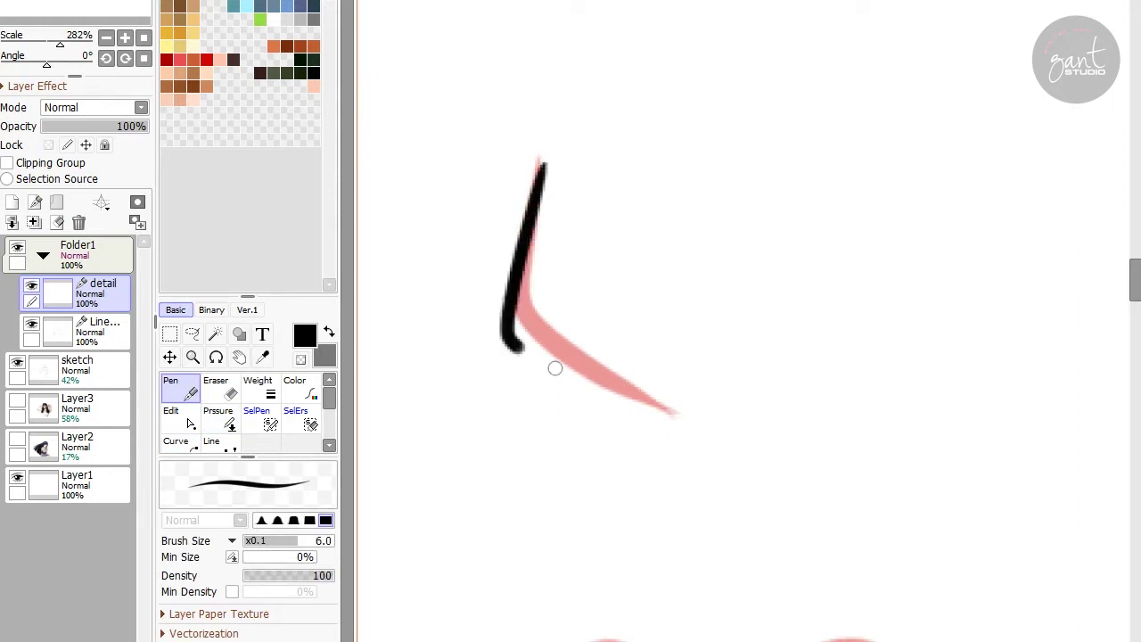
# Redraw the nose tip and the nose bridge line on the detail layer with the size 6.0 Pen.
pyautogui.hotkey('ctrl', 'z')
pyautogui.moveTo(537, 166); pyautogui.dragTo(534, 212)
pyautogui.hotkey('ctrl', 'z')
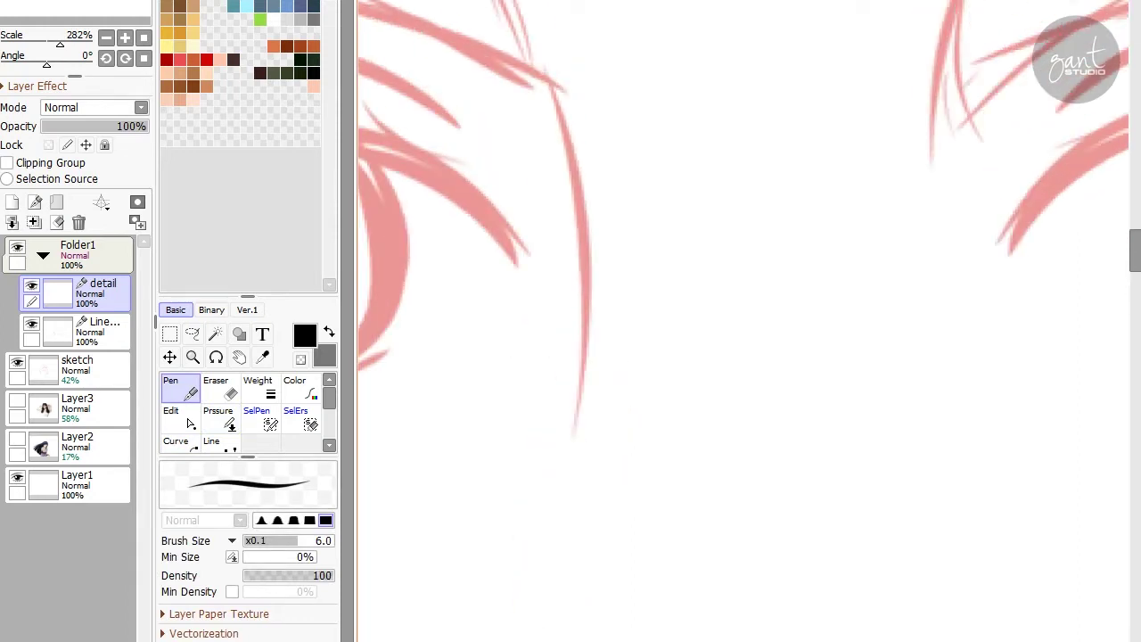
pyautogui.moveTo(509, 123); pyautogui.dragTo(553, 431)
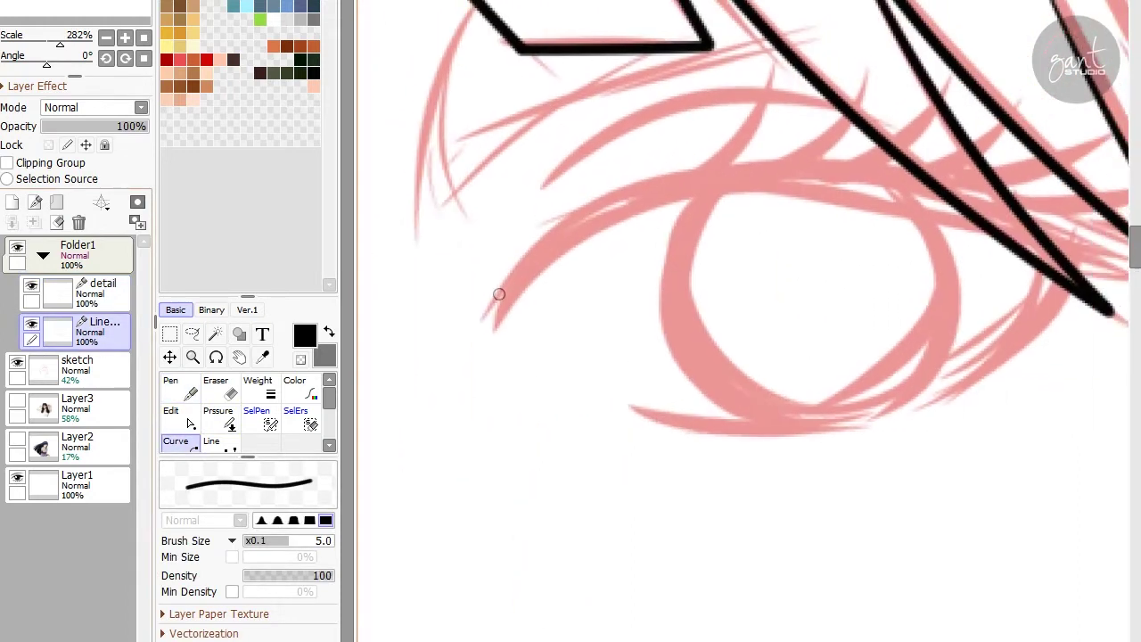
# Trace the right eye's upper lid on the line layer as a double outline, including the pointed outer corner and lower wedge.
pyautogui.moveTo(493, 323); pyautogui.dragTo(535, 244)
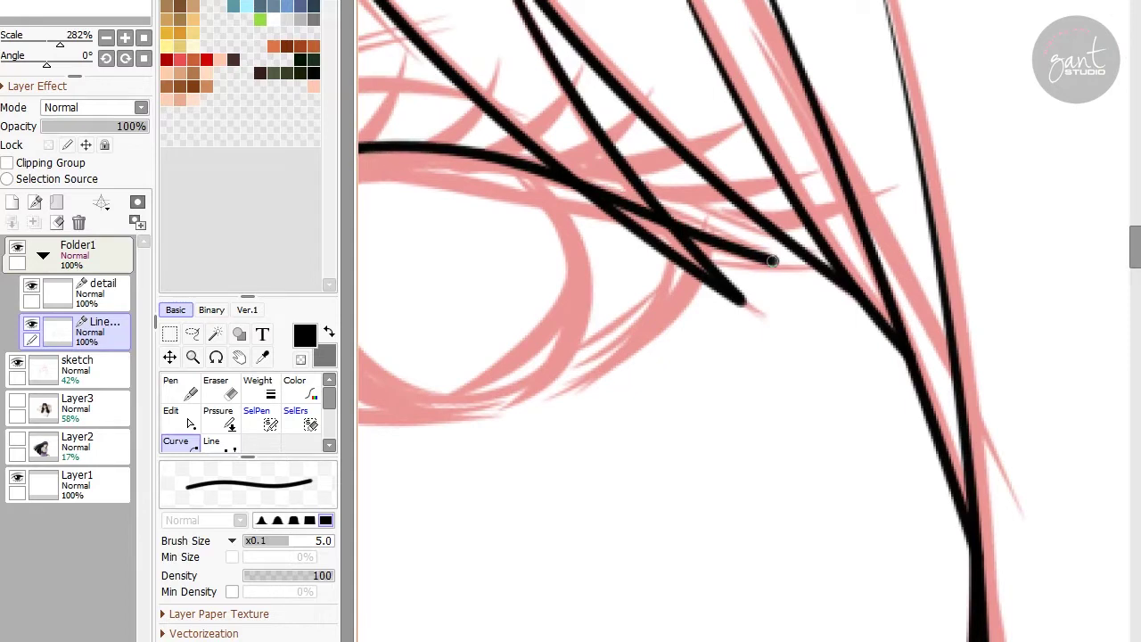
pyautogui.moveTo(713, 252); pyautogui.dragTo(677, 302)
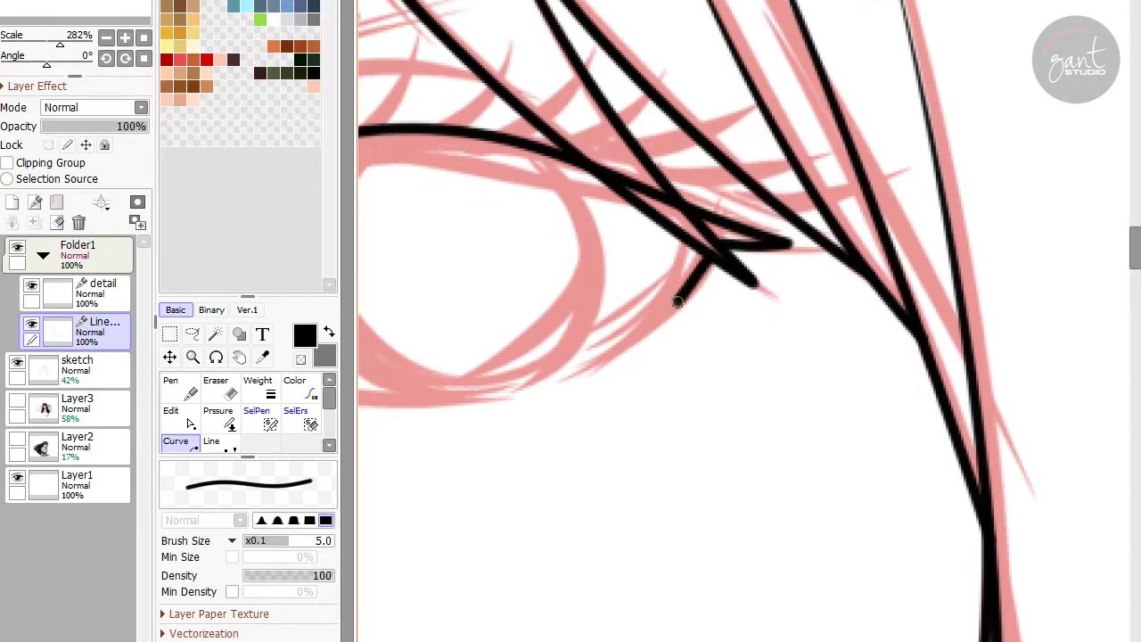
pyautogui.click(584, 366)
pyautogui.moveTo(683, 238); pyautogui.dragTo(1019, 258)
pyautogui.click(479, 299)
pyautogui.moveTo(480, 299); pyautogui.dragTo(423, 261)
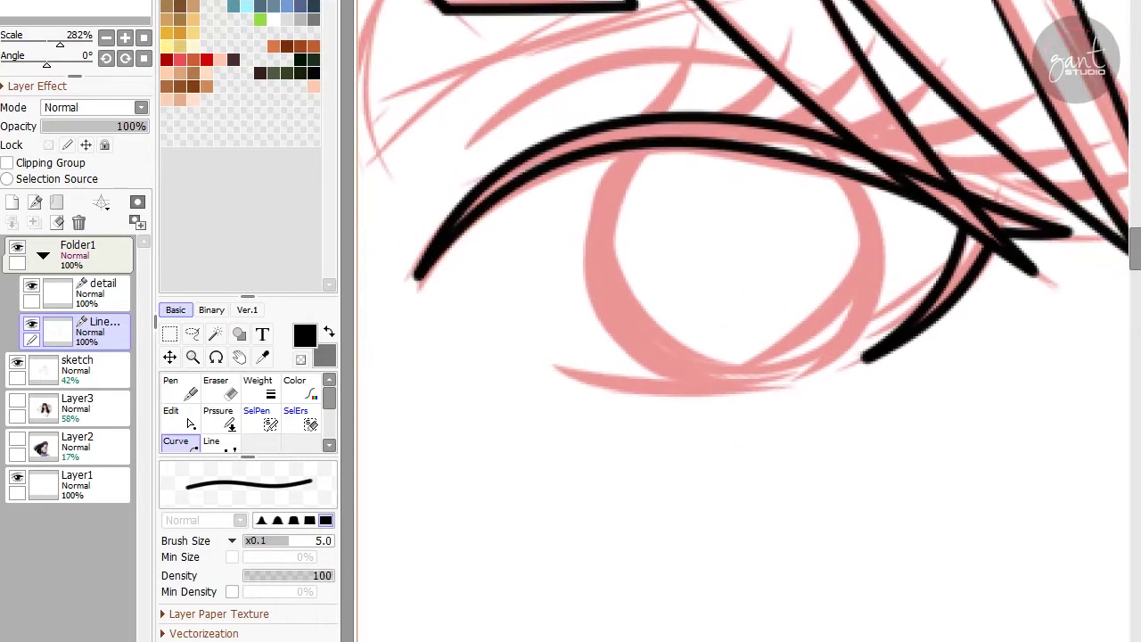
# Trace the right eye's lower lid with tapered ends, and outline its iris from the upper lid around to the lower lid.
pyautogui.doubleClick(828, 374)
pyautogui.click(217, 414)
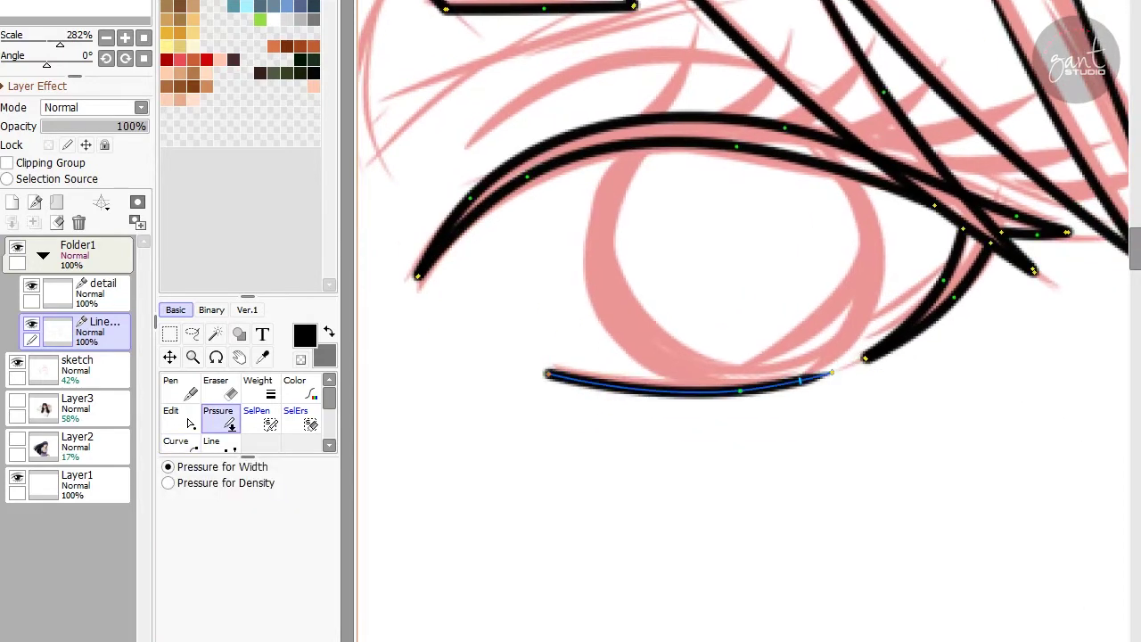
pyautogui.click(175, 441)
pyautogui.moveTo(642, 146); pyautogui.dragTo(602, 143)
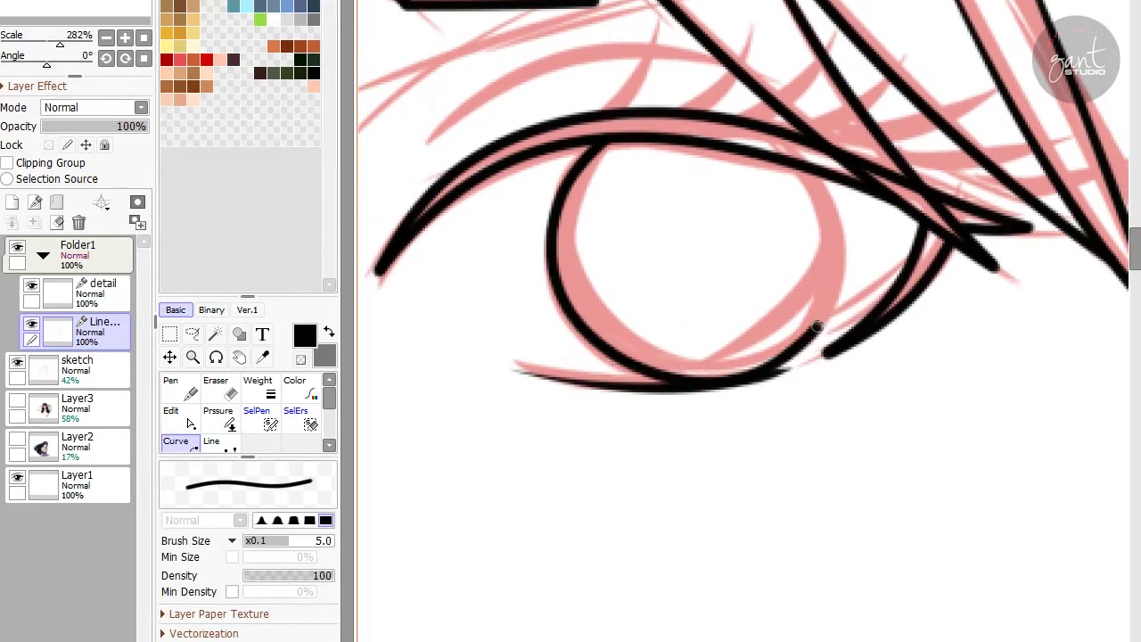
pyautogui.moveTo(823, 198)
pyautogui.mouseDown()
pyautogui.moveTo(963, 268)
pyautogui.moveTo(1124, 312)
pyautogui.mouseUp()
# Trace the left eye's upper lid as a double outline, including the pointed outer corner and lower wedge.
pyautogui.moveTo(860, 399); pyautogui.dragTo(660, 403)
pyautogui.click(520, 335)
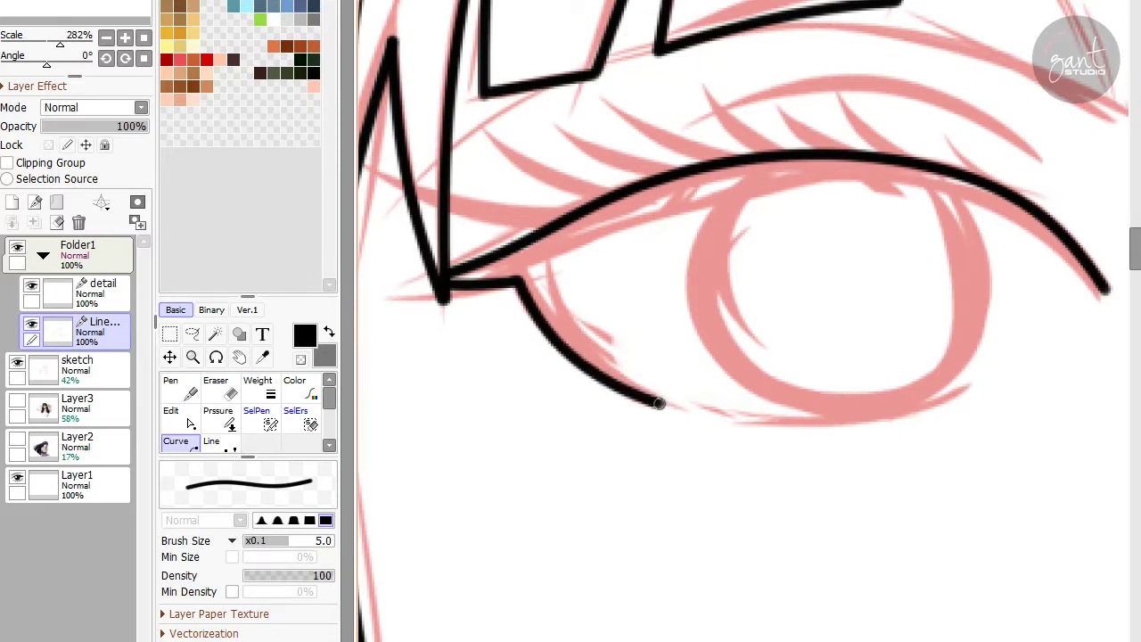
pyautogui.moveTo(544, 260); pyautogui.dragTo(872, 239)
pyautogui.doubleClick(952, 306)
# Trace the left eye's lower lid line beneath the iris and taper both of its ends.
pyautogui.scroll(-2, 803, 339)
pyautogui.click(545, 374)
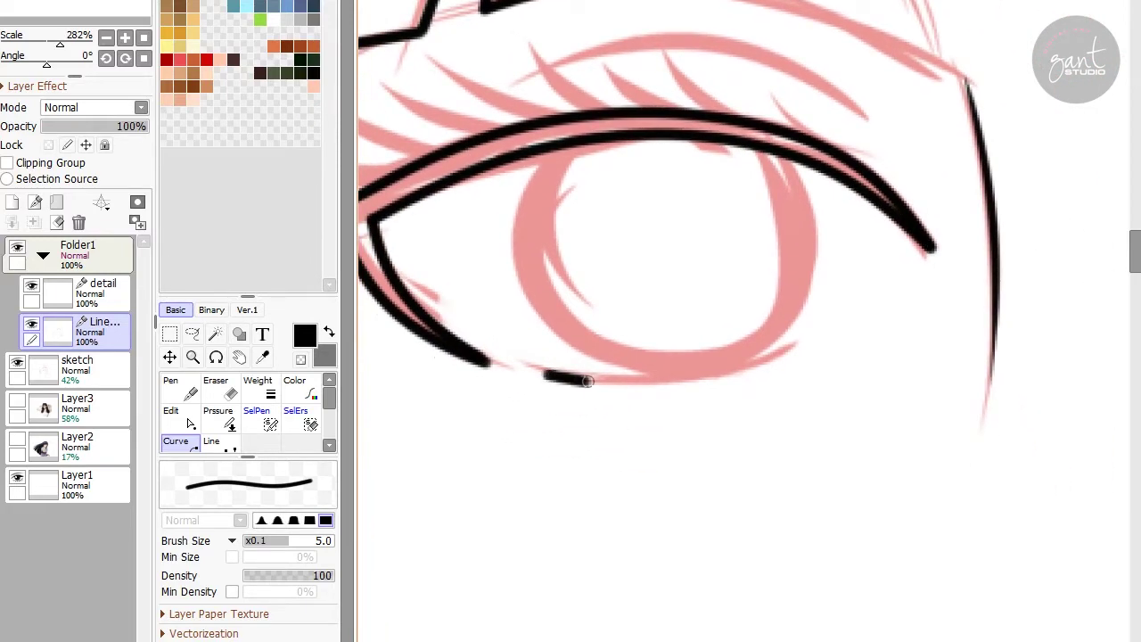
pyautogui.doubleClick(834, 348)
pyautogui.scroll(1, 578, 169)
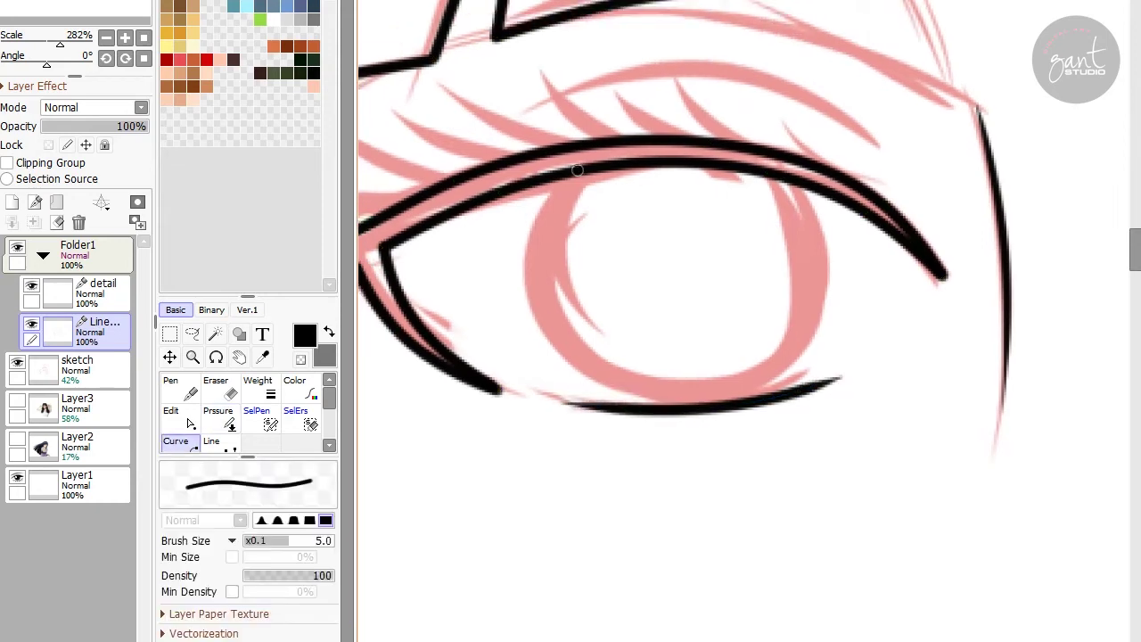
# Outline the left eye's iris with a curve that starts and ends on the inner upper lid line.
pyautogui.click(508, 267)
pyautogui.scroll(-2, 535, 267)
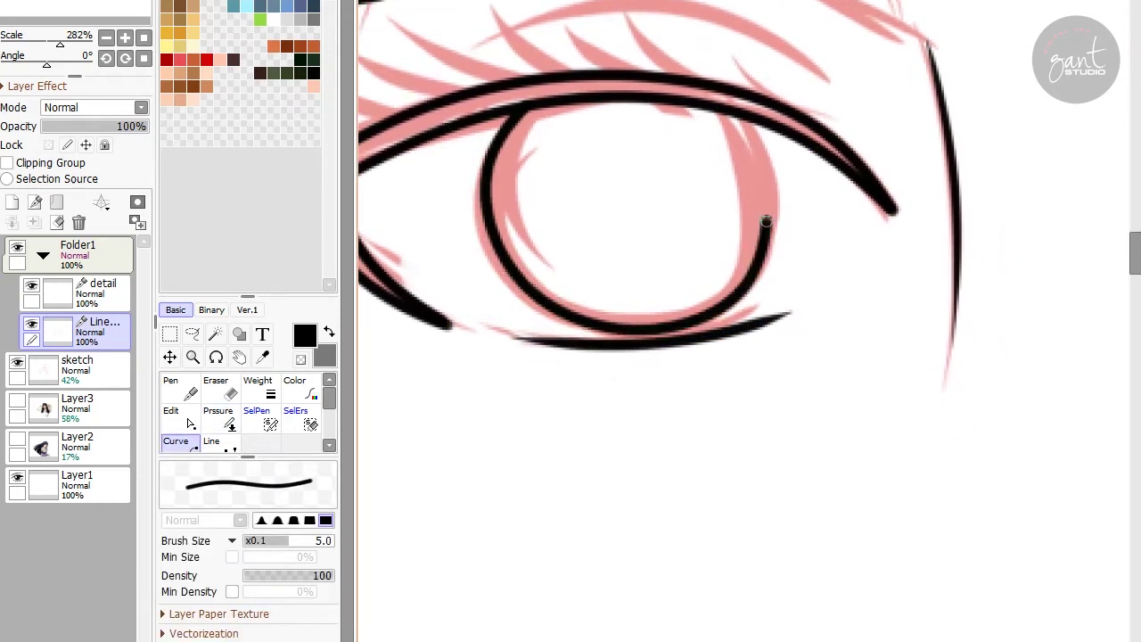
pyautogui.doubleClick(724, 109)
pyautogui.press('e')
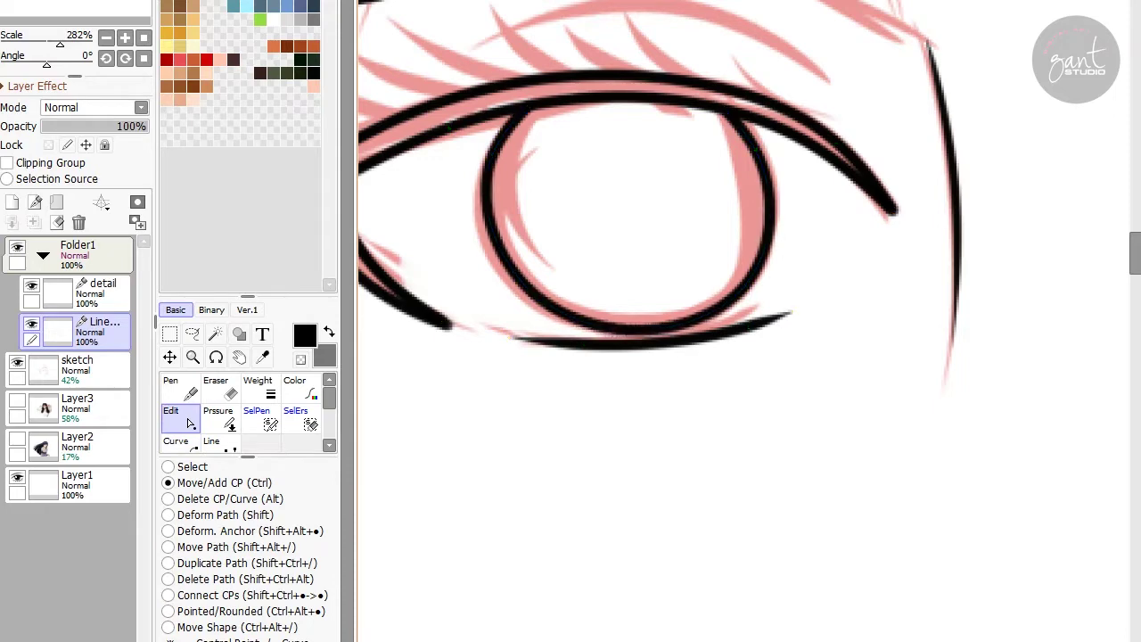
pyautogui.press('pagedown')
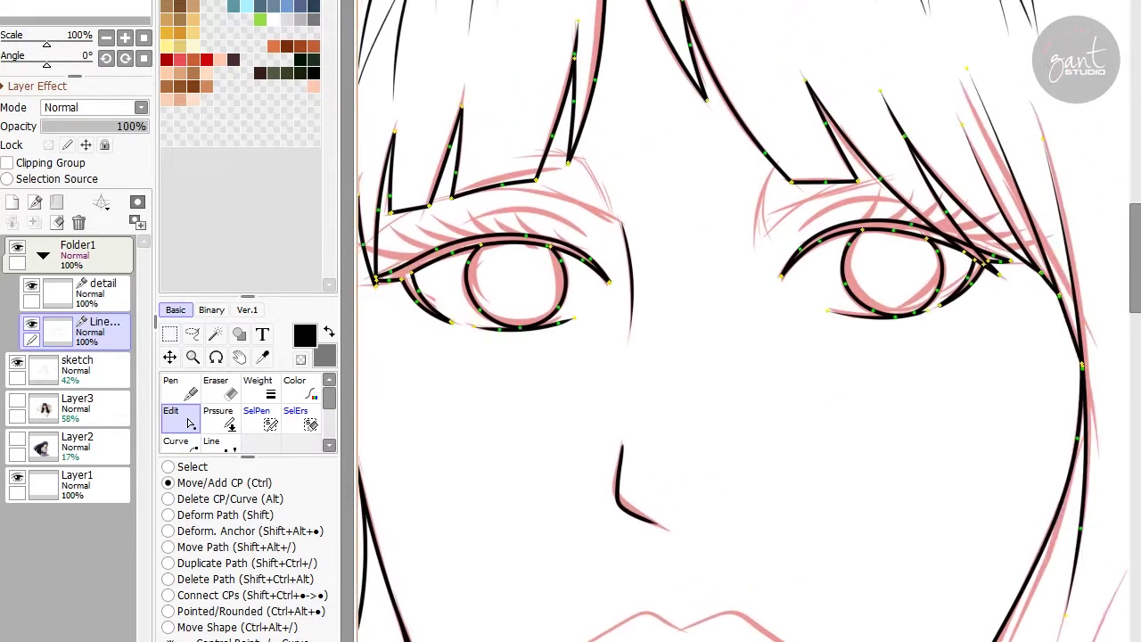
pyautogui.press('pageup')
# Draw the tapered crease above the right eye up to the fringe, continuing it with a short curve between the strands.
pyautogui.press('n')
pyautogui.moveTo(921, 144); pyautogui.dragTo(721, 153)
pyautogui.hotkey('ctrl', 'z')
pyautogui.hotkey('ctrl', 'y')
pyautogui.moveTo(814, 166)
pyautogui.mouseDown()
pyautogui.moveTo(844, 182)
pyautogui.moveTo(806, 181)
pyautogui.moveTo(836, 179)
pyautogui.mouseUp()
pyautogui.scroll(2, 881, 182)
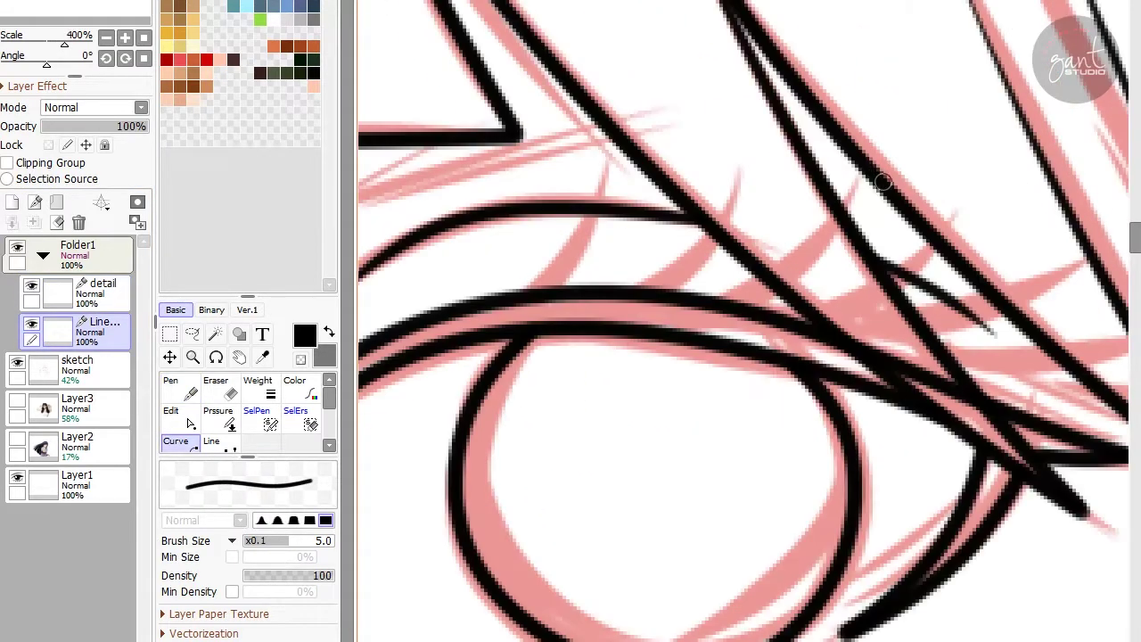
# Outline the right eyebrow up to the fringe and add its short edge segments in the gaps between the hair strands.
pyautogui.moveTo(359, 191); pyautogui.dragTo(528, 192)
pyautogui.moveTo(591, 113); pyautogui.dragTo(541, 140)
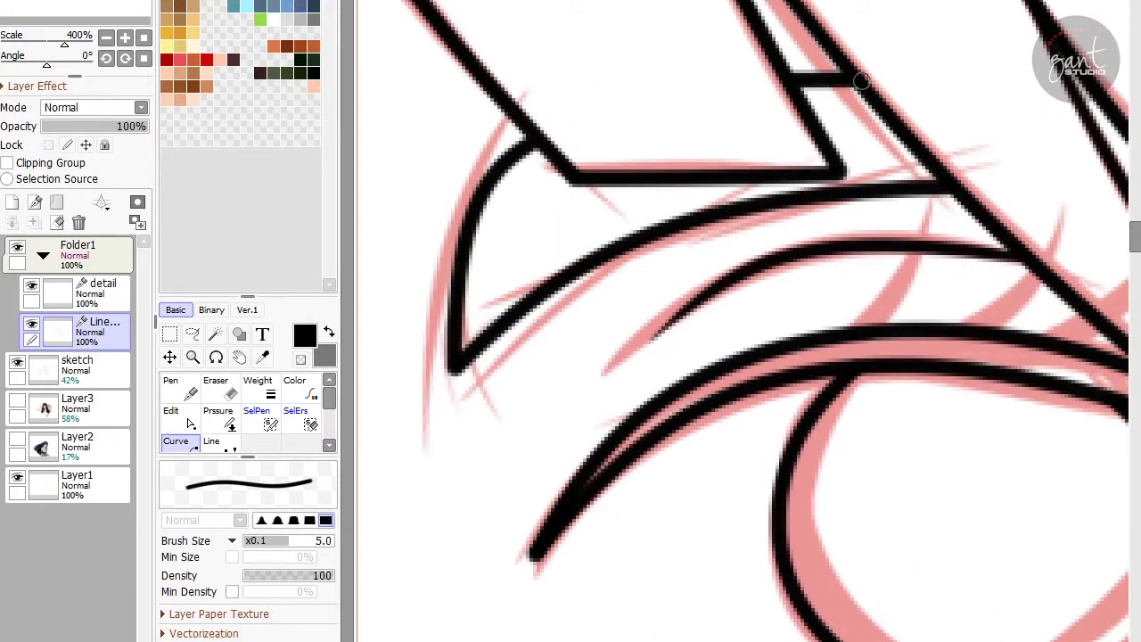
pyautogui.click(190, 424)
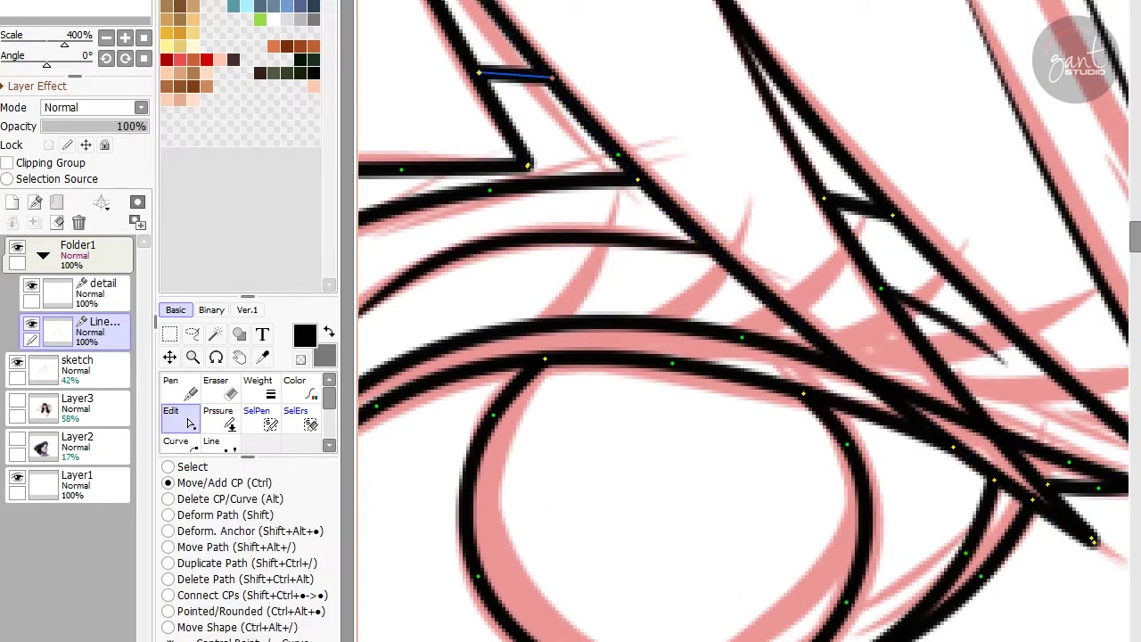
pyautogui.press('c')
pyautogui.scroll(-2, 750, 194)
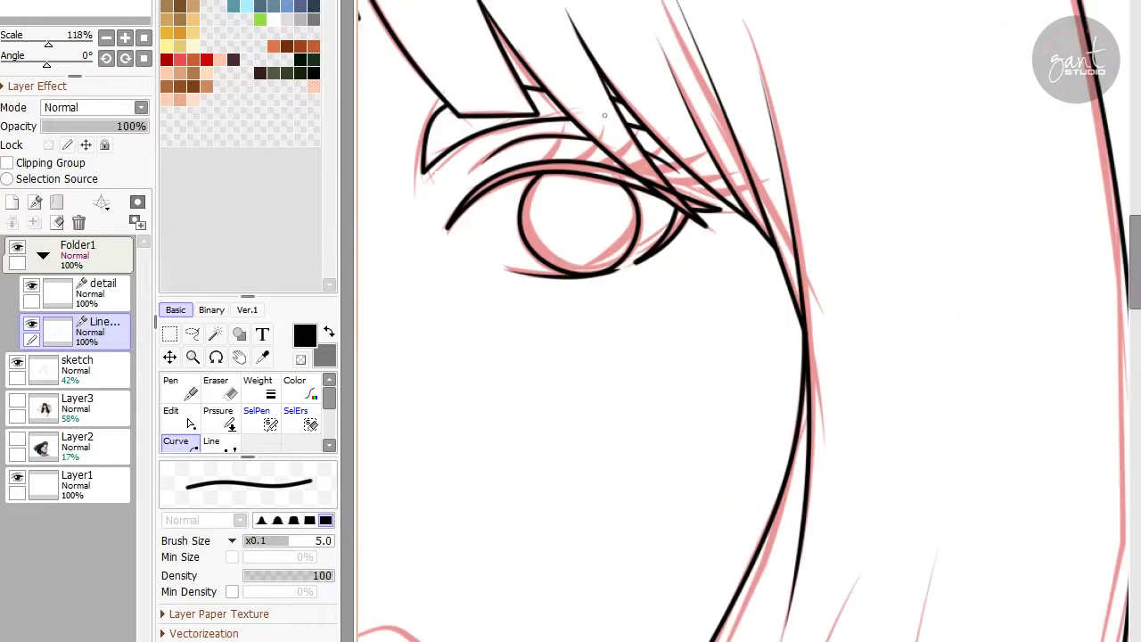
# Outline the left eyebrow around the fringe strands, including the short segments in the gaps and the long lower edge.
pyautogui.scroll(1, 751, 195)
pyautogui.click(751, 194)
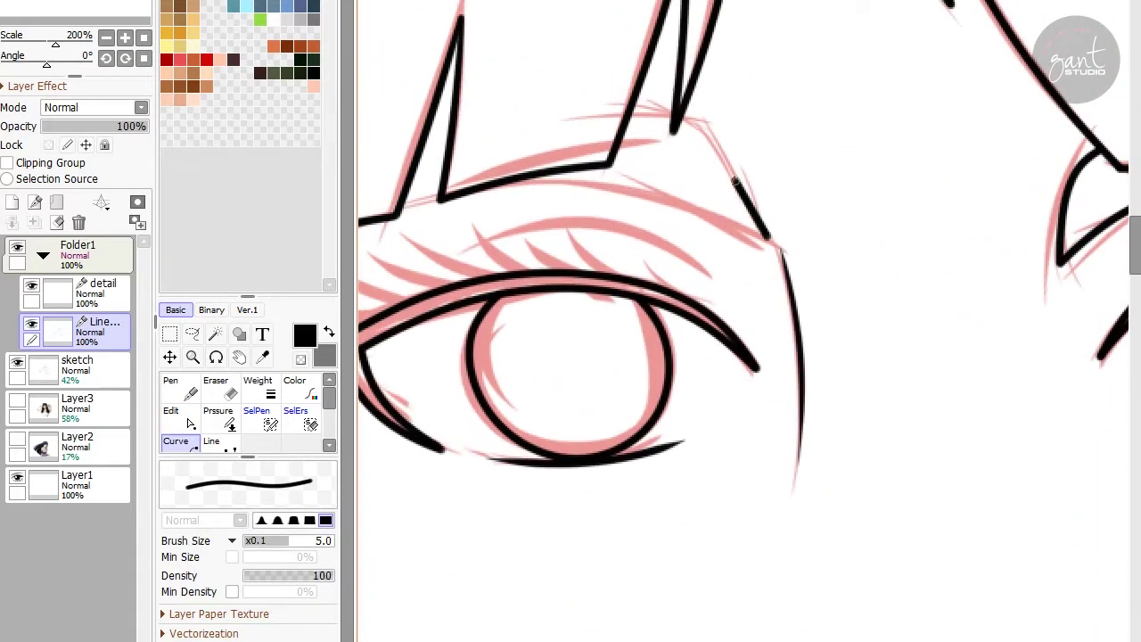
pyautogui.hscroll(-3, 614, 132)
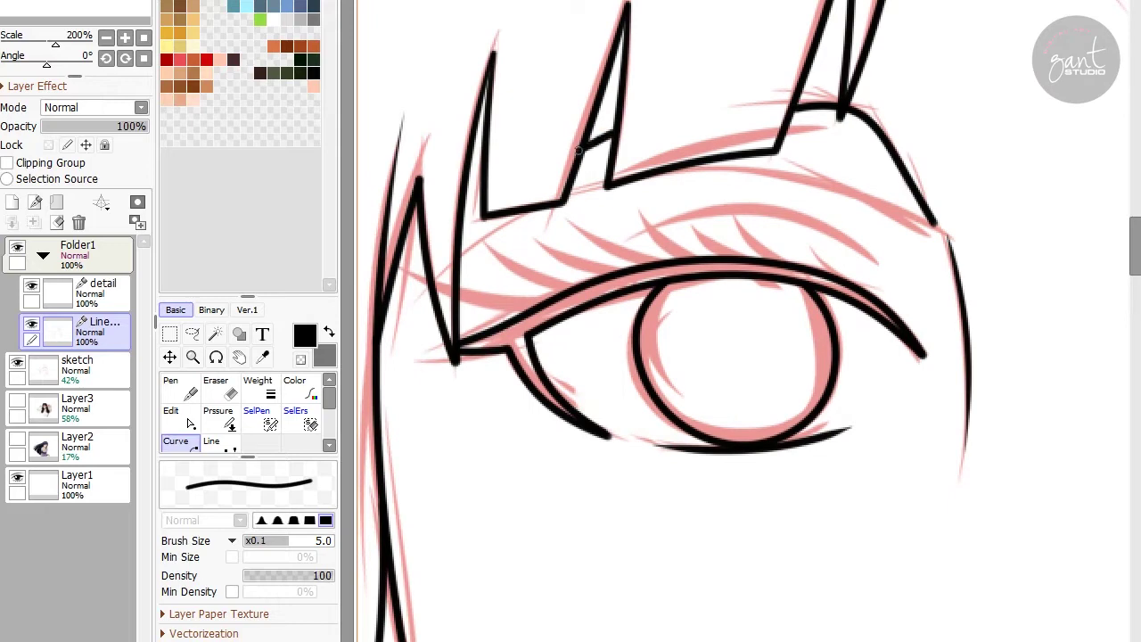
pyautogui.press('ctrl')
pyautogui.hscroll(-2, 579, 149)
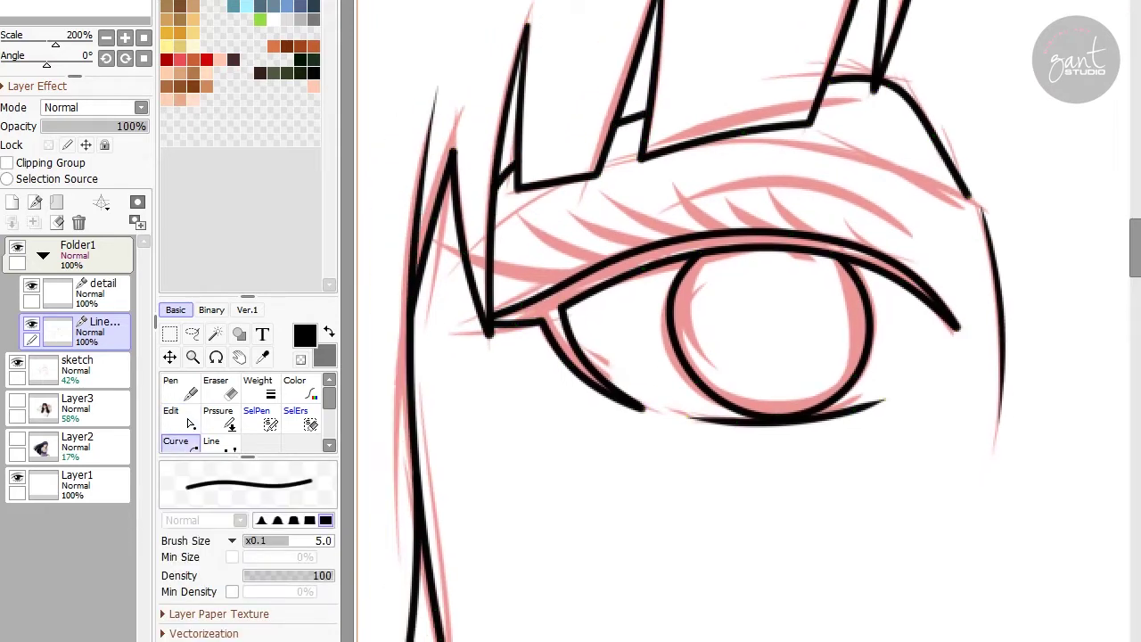
pyautogui.hscroll(2, 649, 166)
pyautogui.click(189, 426)
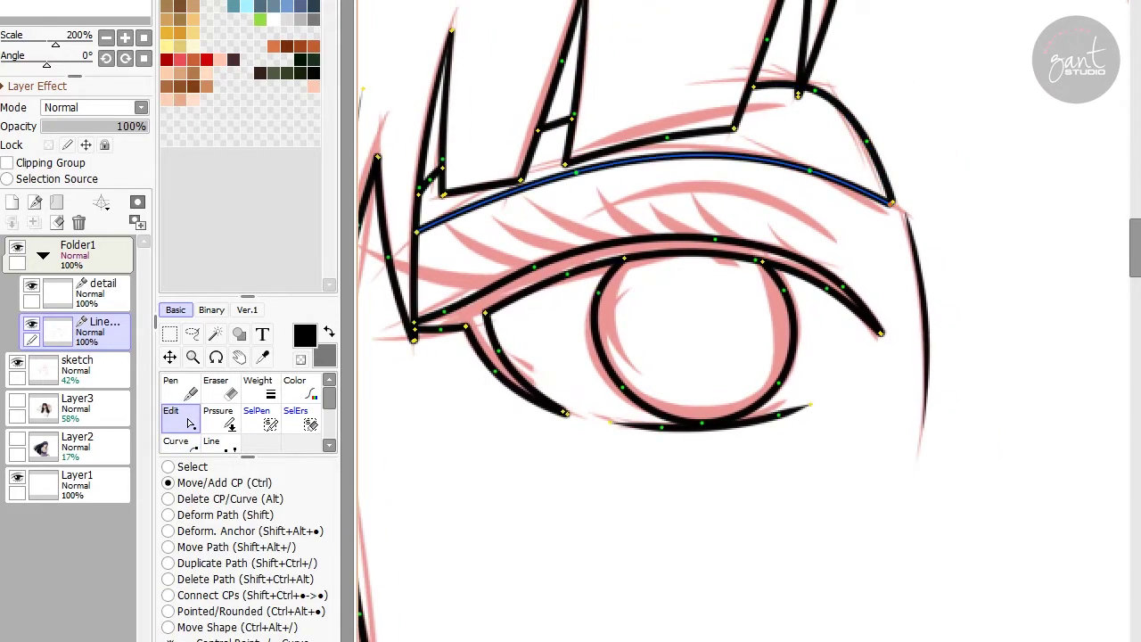
# Draw the left eye's lid crease and upper lashes on the detail layer with the size 6.0 Pen.
pyautogui.press('Up')
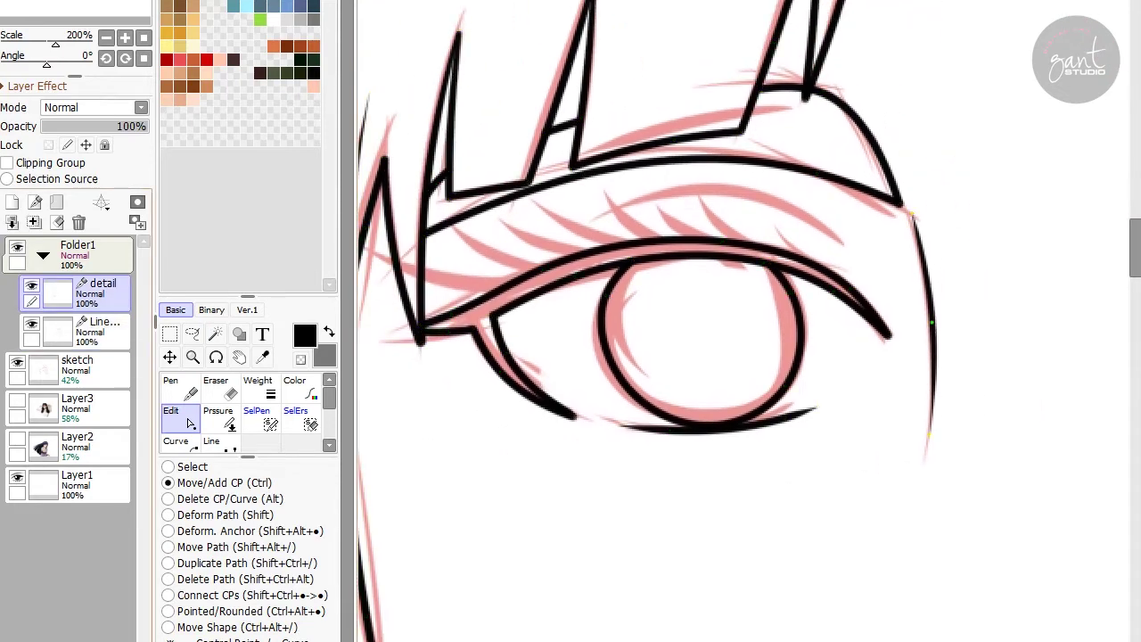
pyautogui.press('n')
pyautogui.moveTo(591, 218)
pyautogui.mouseDown()
pyautogui.moveTo(714, 186)
pyautogui.moveTo(853, 248)
pyautogui.mouseUp()
pyautogui.scroll(-1, 749, 321)
pyautogui.moveTo(720, 204); pyautogui.dragTo(679, 179)
pyautogui.hscroll(-3, 677, 267)
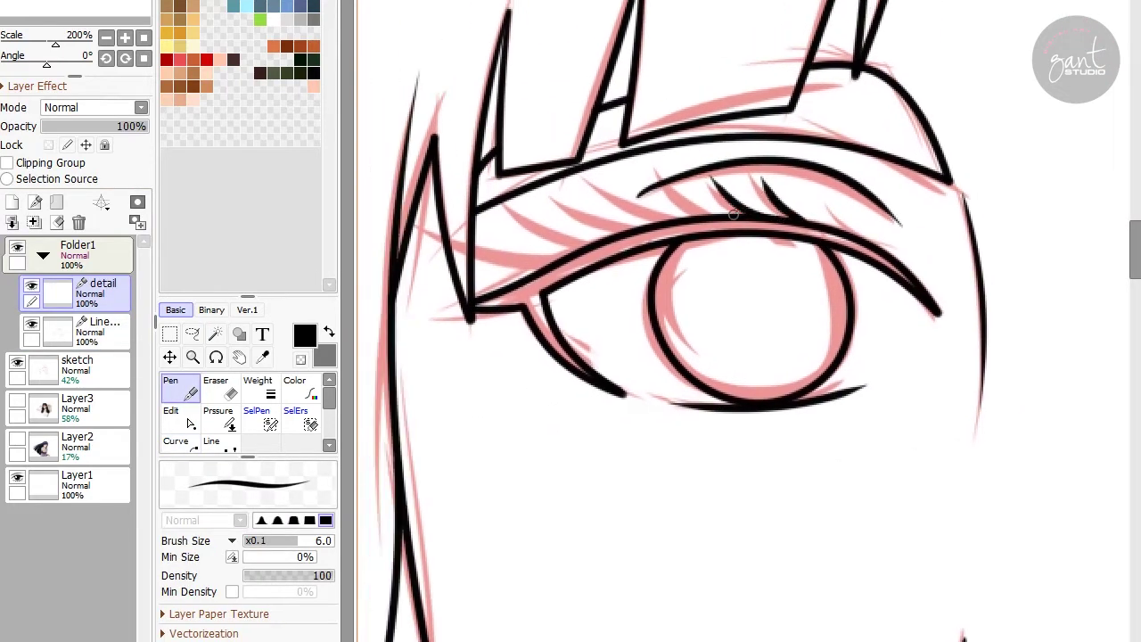
pyautogui.moveTo(624, 227); pyautogui.dragTo(588, 192)
pyautogui.hscroll(-3, 678, 268)
# Draw the right eye's short upper lashes along the lid and out to its outer corner with the Pen.
pyautogui.hscroll(-8, 687, 237)
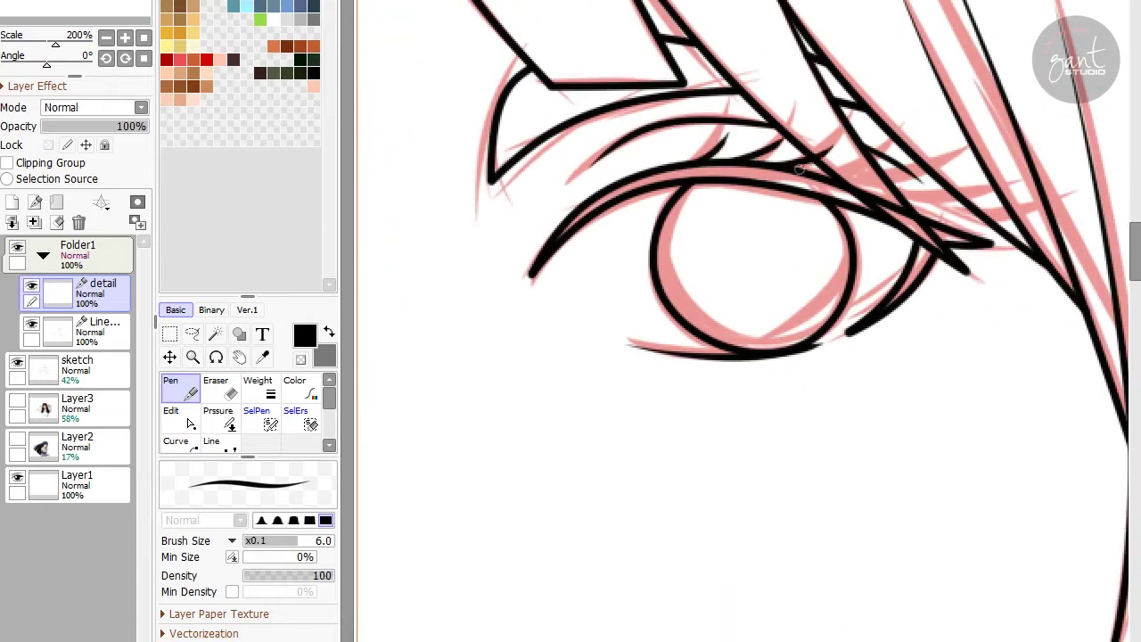
pyautogui.hscroll(3, 800, 169)
pyautogui.scroll(-1, 799, 170)
# Check the line layer's strokes around the right eye's outer corner, and hide the red sketch layer.
pyautogui.click(89, 329)
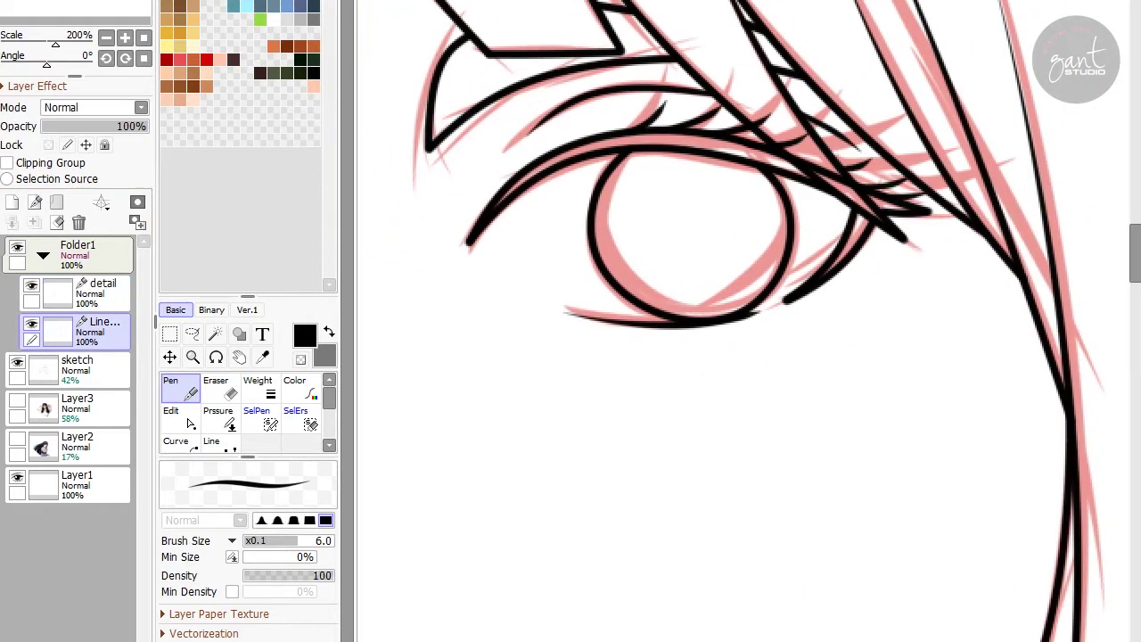
pyautogui.click(215, 385)
pyautogui.hotkey('ctrl', '+')
pyautogui.click(190, 425)
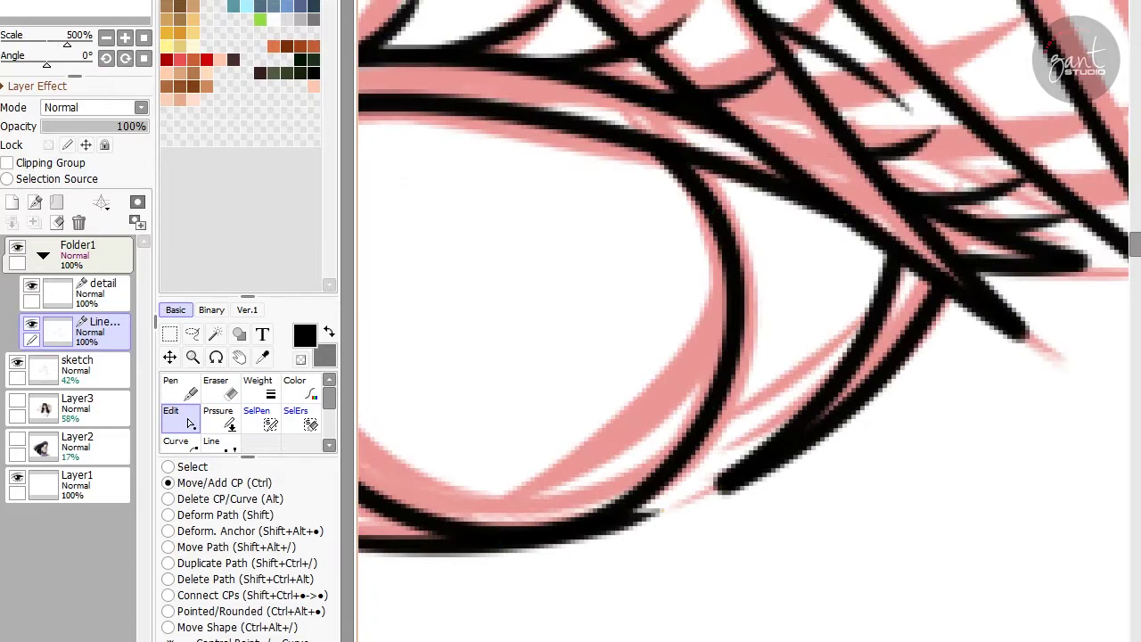
pyautogui.hotkey('ctrl', '-')
pyautogui.hotkey('ctrl', '-')
pyautogui.hotkey('ctrl', '-')
pyautogui.hotkey('ctrl', '-')
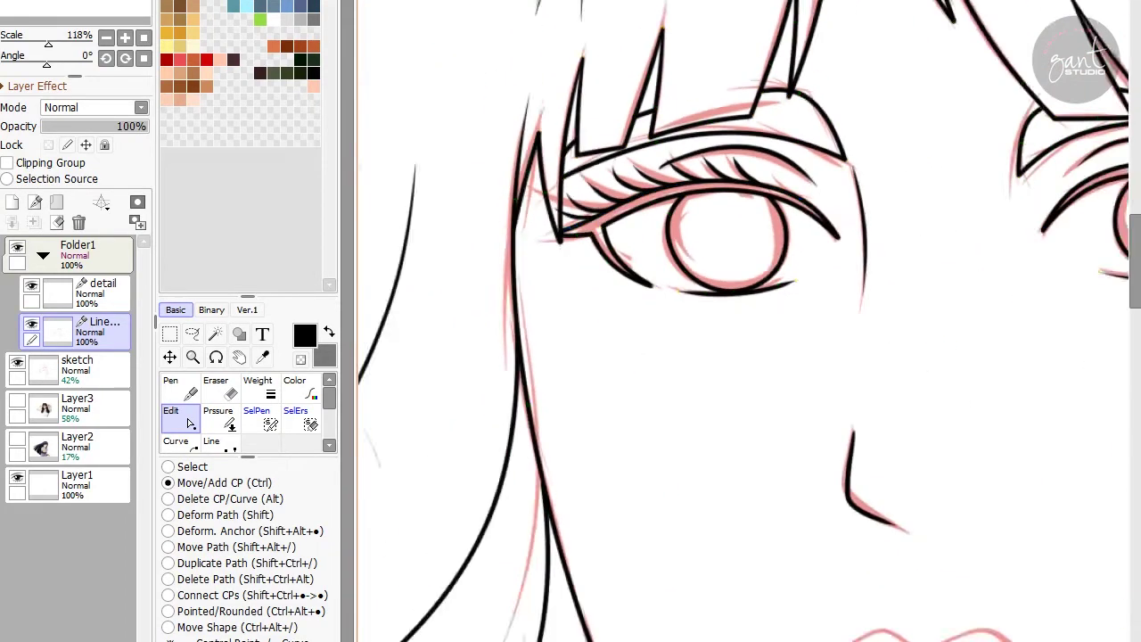
pyautogui.hotkey('ctrl', '-')
pyautogui.hotkey('ctrl', '-')
pyautogui.hotkey('ctrl', '-')
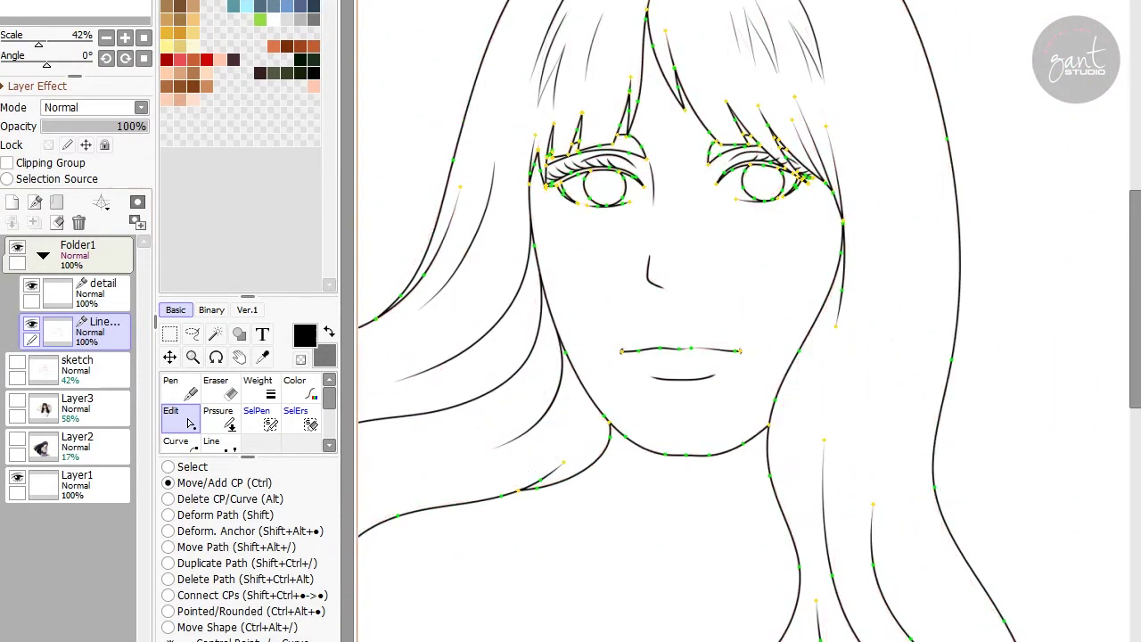
# Mark the space between the upper lid outlines of both eyes on the line layer using a size 8.0 SelPen.
pyautogui.hotkey('ctrl', '-')
pyautogui.hotkey('ctrl', '-')
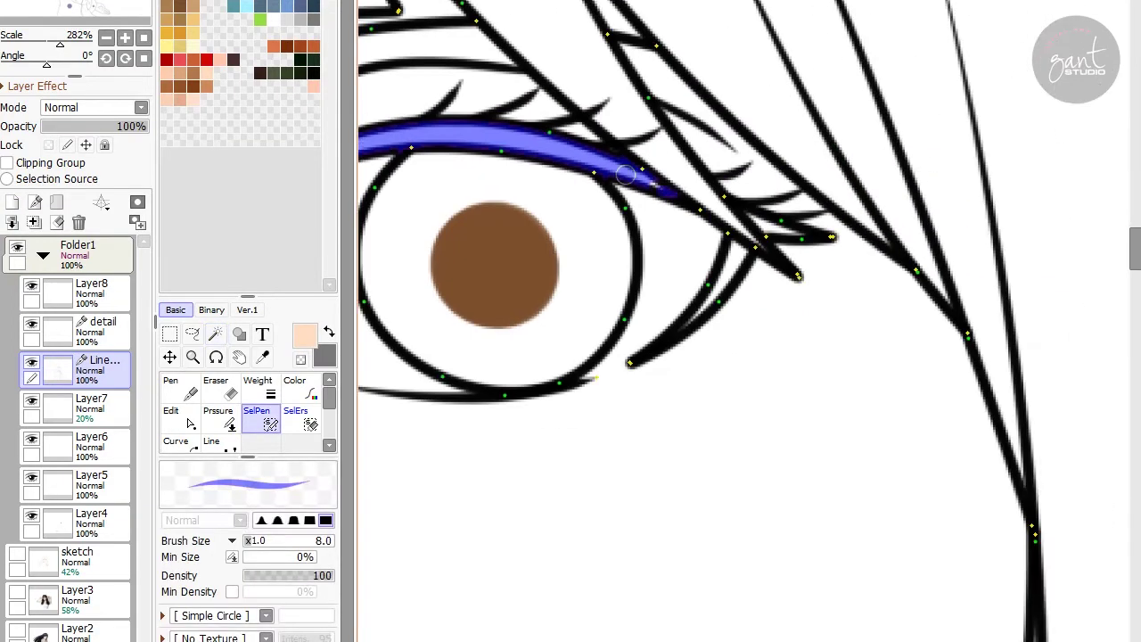
pyautogui.moveTo(626, 174); pyautogui.dragTo(802, 235)
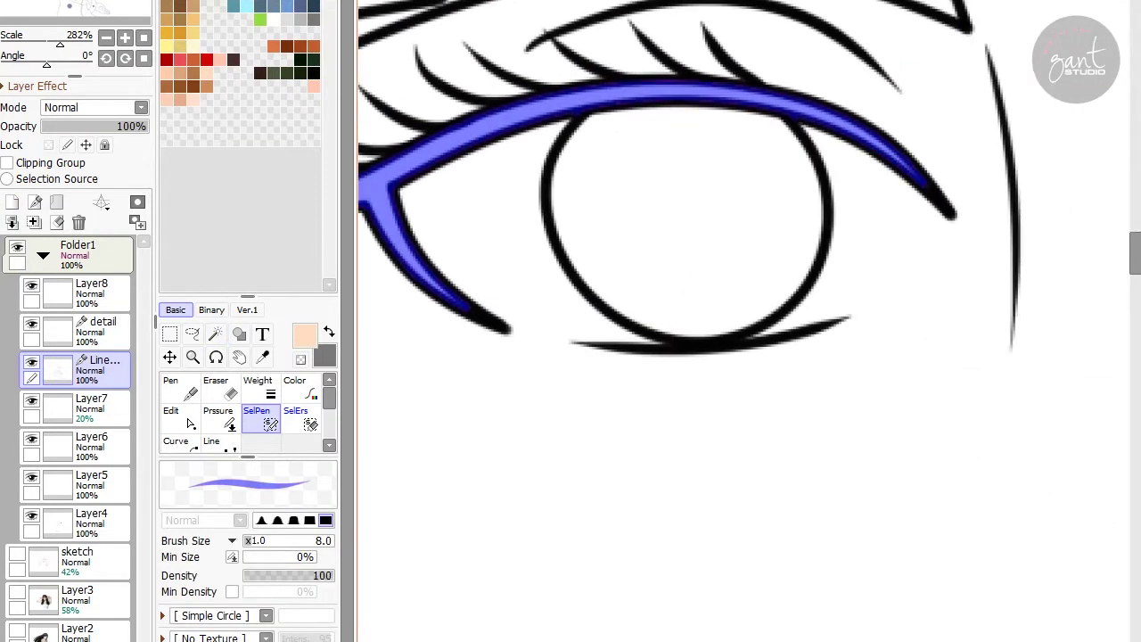
# Paint the right iris's darker inner area in dark brown on Layer5 with the size 60.0 Pencil.
pyautogui.press('-')
pyautogui.press('-')
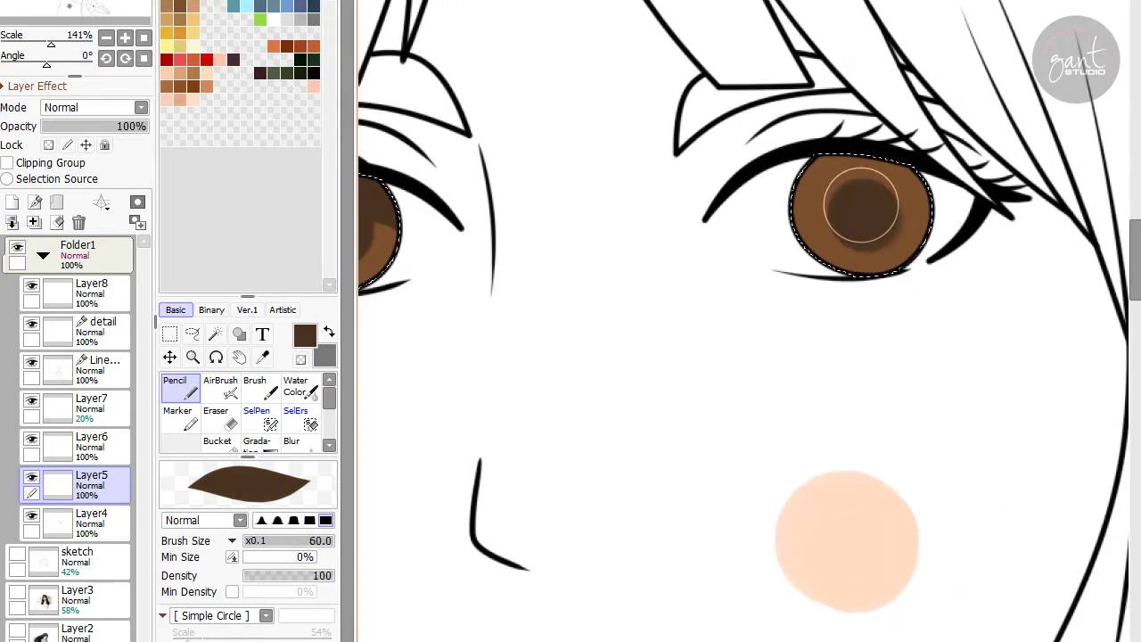
pyautogui.moveTo(861, 205); pyautogui.dragTo(863, 212)
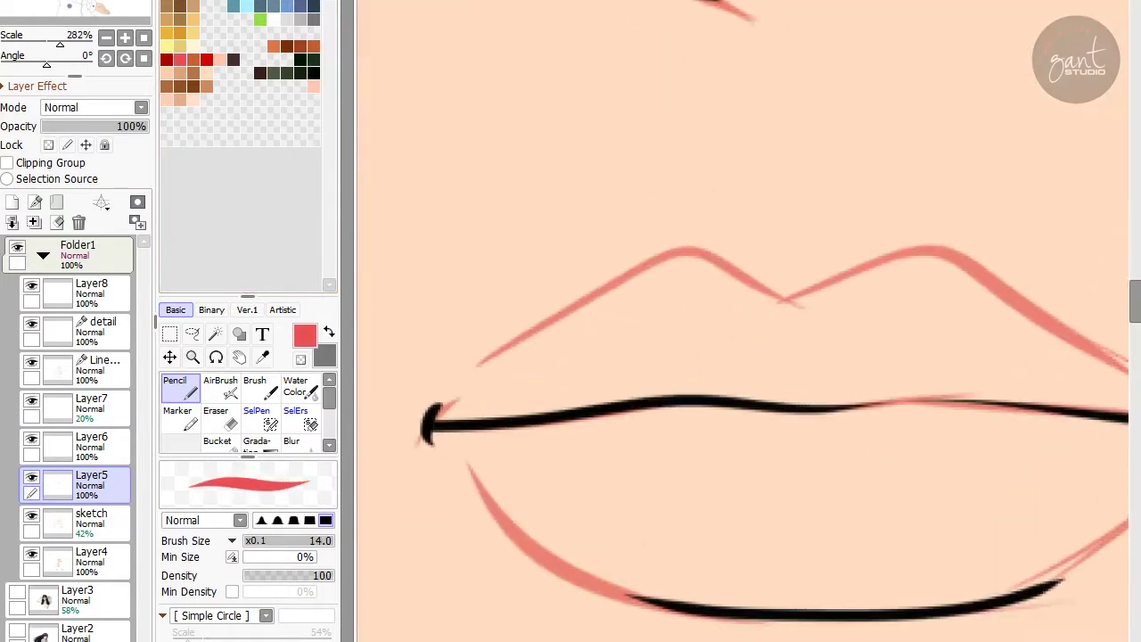
# Outline the upper lip in red over the sketch on Layer5 with the size 14.0 Pencil.
pyautogui.moveTo(416, 338); pyautogui.dragTo(612, 276)
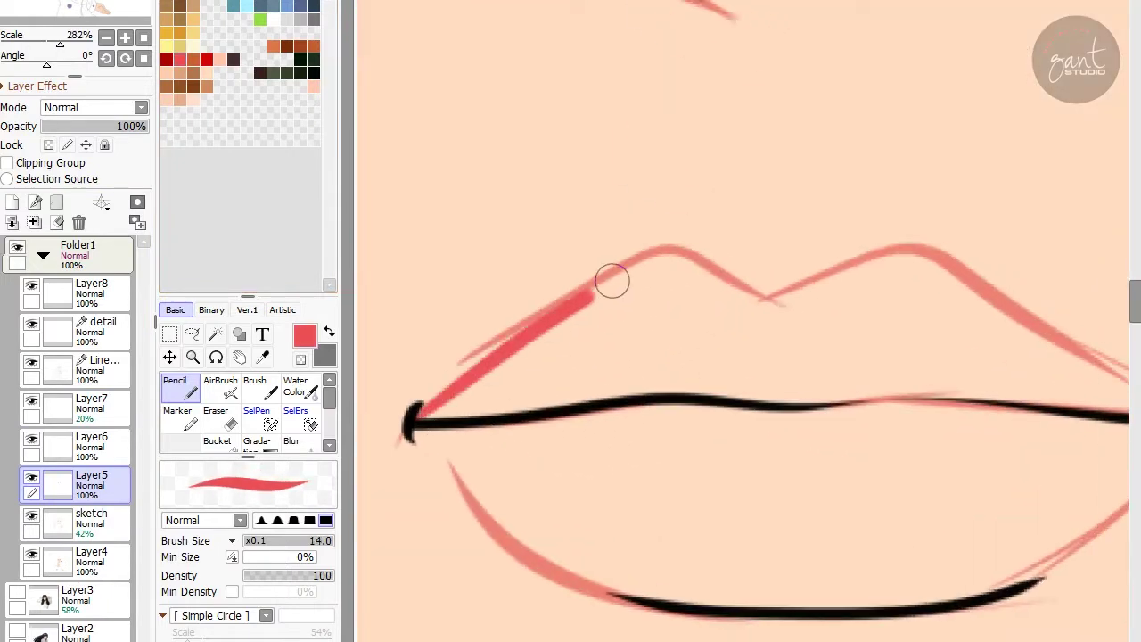
pyautogui.moveTo(885, 278); pyautogui.dragTo(972, 347)
pyautogui.hotkey('ctrl', 'z')
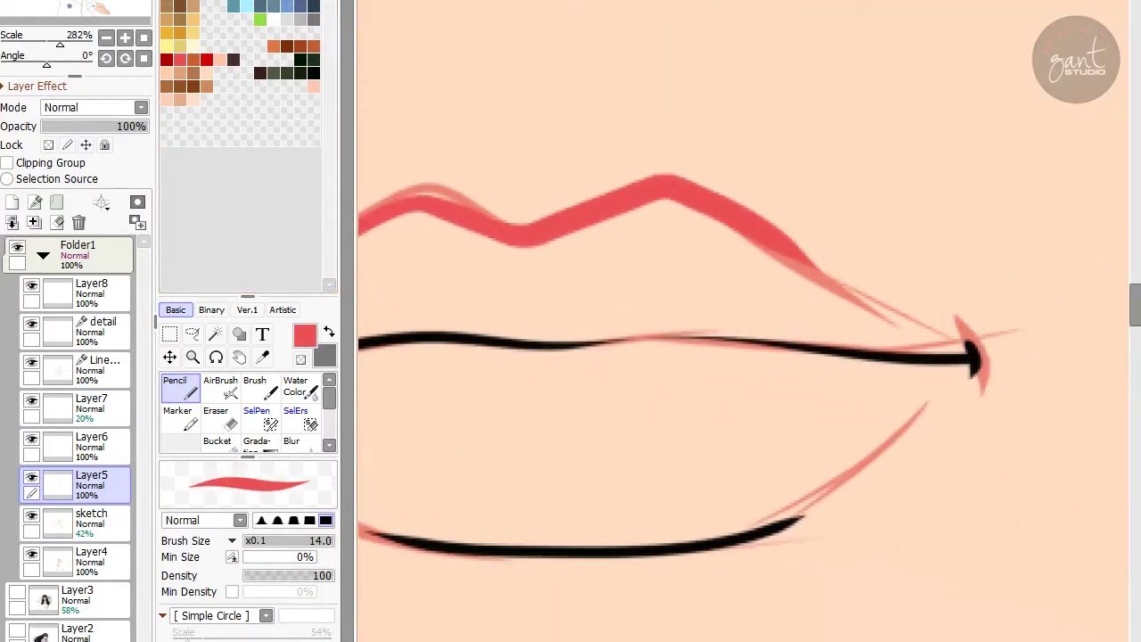
pyautogui.press('e')
pyautogui.press('n')
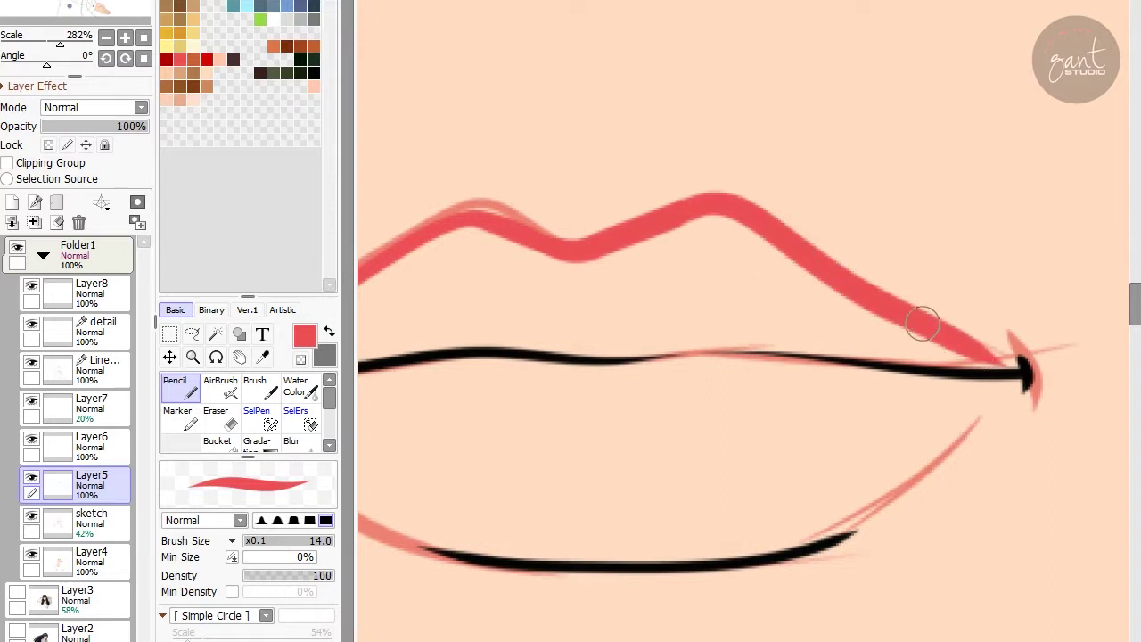
# Outline the lower lip's curved edge in red from the mouth corner with the size 14.0 Pencil.
pyautogui.scroll(-3, 836, 308)
pyautogui.hscroll(-5, 958, 241)
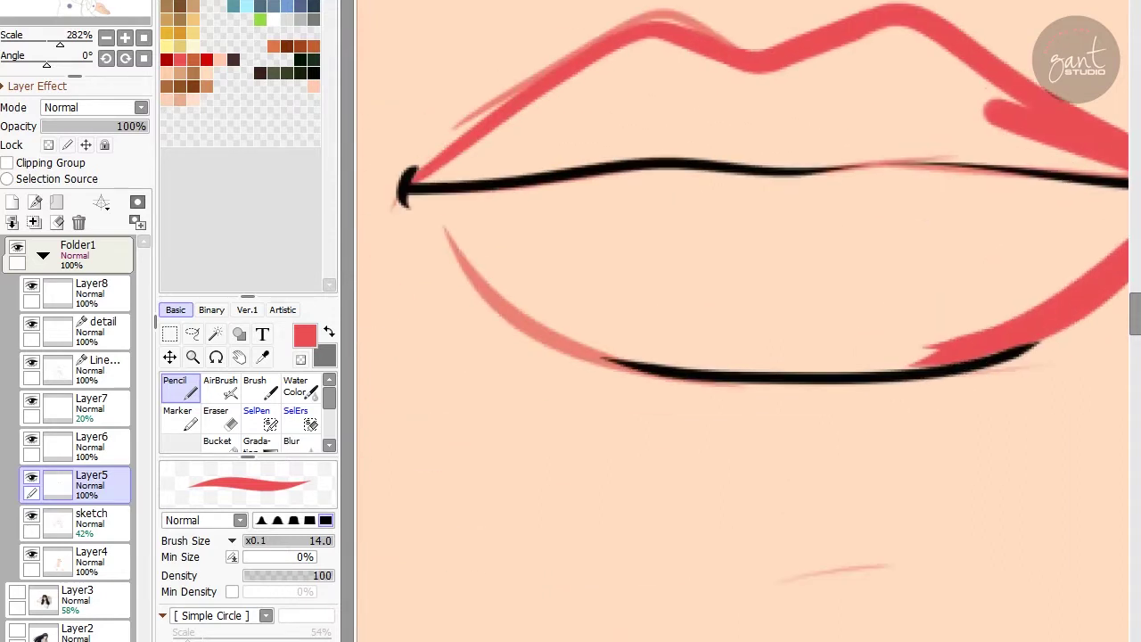
pyautogui.moveTo(499, 236); pyautogui.dragTo(670, 339)
pyautogui.moveTo(535, 267); pyautogui.dragTo(901, 383)
pyautogui.scroll(1, 633, 240)
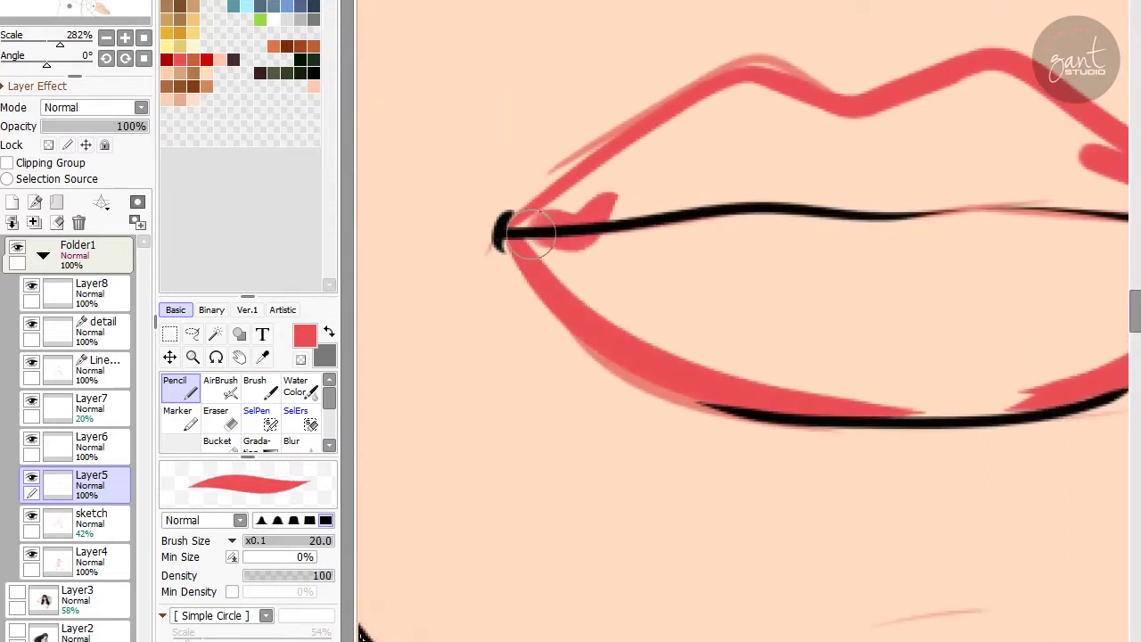
# Fill the upper lip with solid red using the size 20.0 Pencil.
pyautogui.moveTo(706, 145)
pyautogui.mouseDown()
pyautogui.moveTo(841, 110)
pyautogui.moveTo(815, 158)
pyautogui.moveTo(875, 247)
pyautogui.moveTo(994, 255)
pyautogui.mouseUp()
pyautogui.hscroll(3, 790, 115)
pyautogui.hscroll(3, 993, 255)
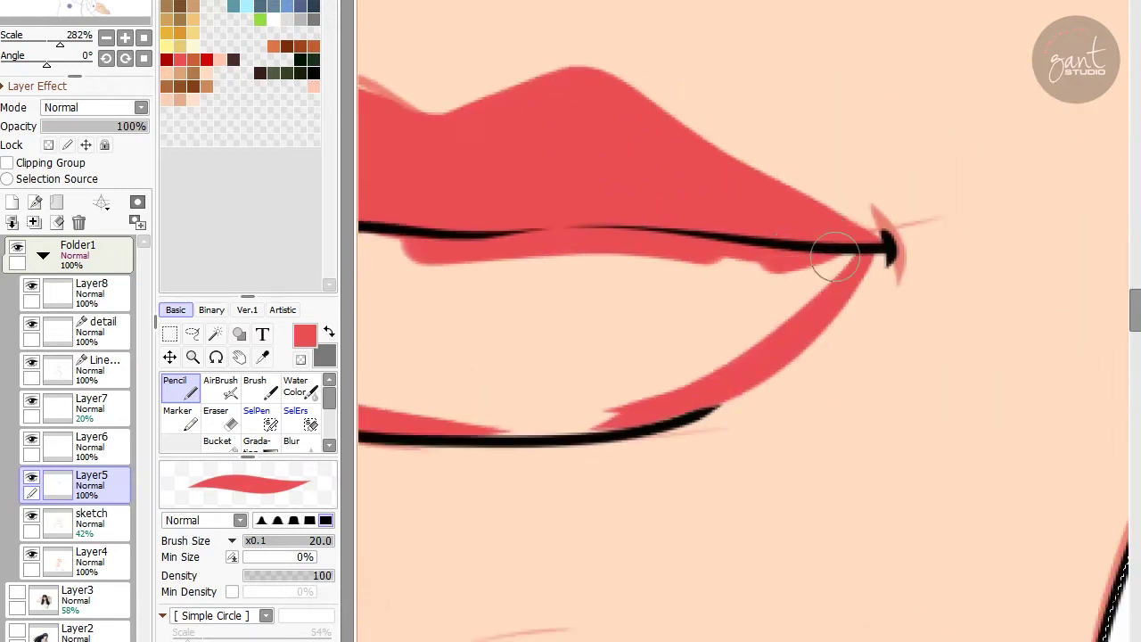
# Fill the lower lip with solid red from the right corner across to the left using the size 20.0 Pencil.
pyautogui.moveTo(820, 255)
pyautogui.mouseDown()
pyautogui.moveTo(785, 255)
pyautogui.moveTo(624, 379)
pyautogui.mouseUp()
pyautogui.hscroll(-3, 624, 379)
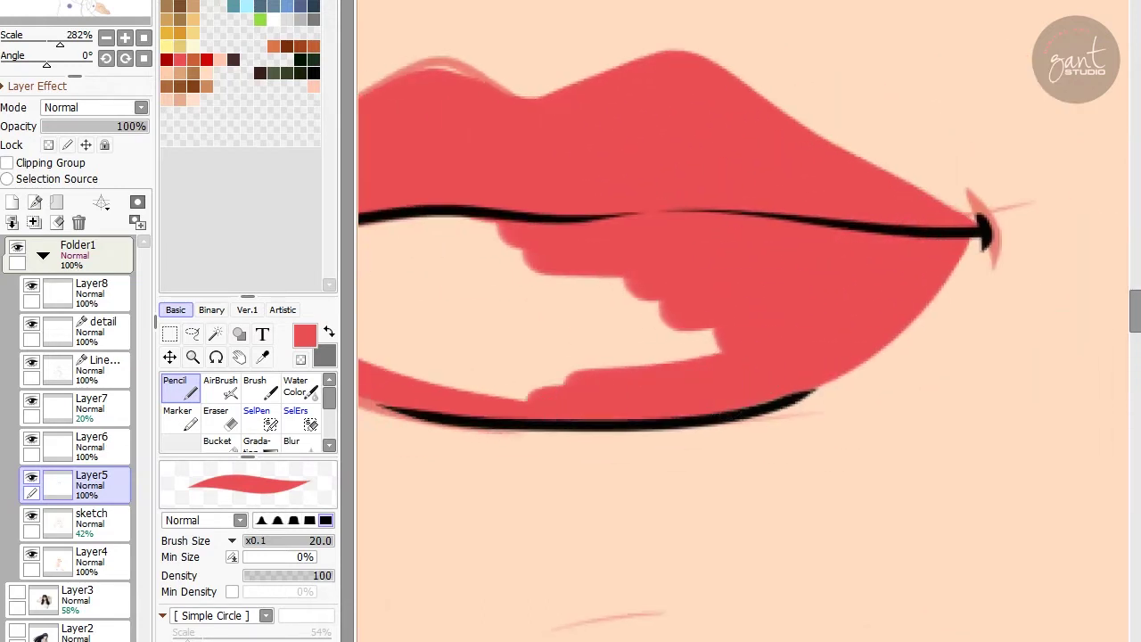
pyautogui.hscroll(-3, 669, 262)
pyautogui.moveTo(767, 357)
pyautogui.mouseDown()
pyautogui.moveTo(670, 262)
pyautogui.moveTo(553, 223)
pyautogui.moveTo(604, 255)
pyautogui.moveTo(491, 235)
pyautogui.mouseUp()
pyautogui.hscroll(3, 772, 181)
pyautogui.scroll(-1, 603, 255)
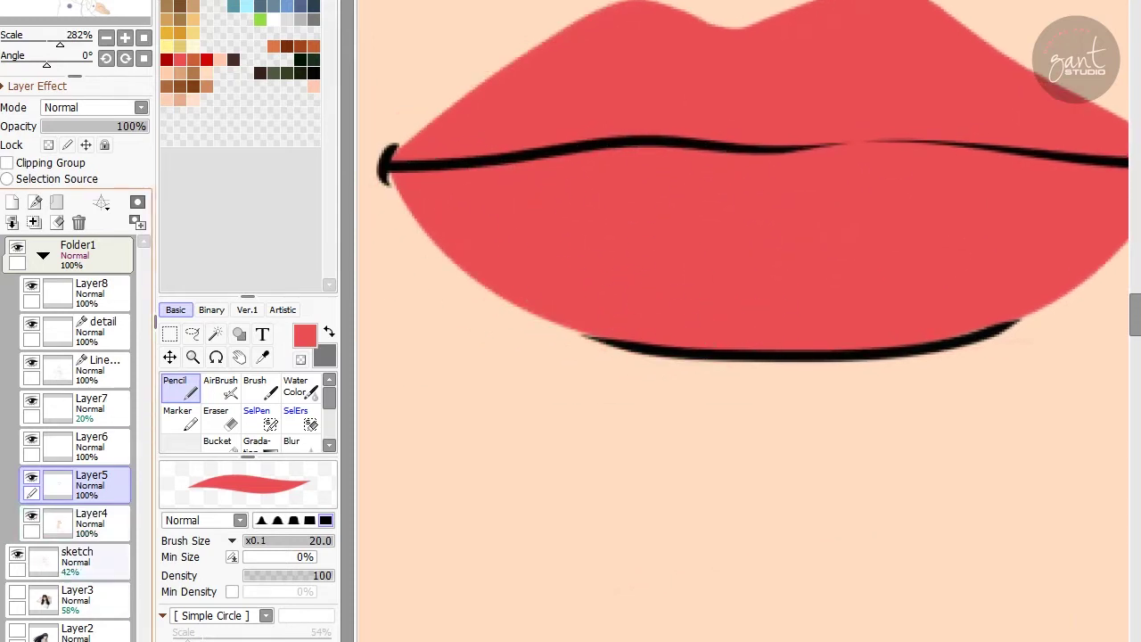
# Shade the lips in a darker red along the mouth line and around the left corner with the size 20.0 Pencil.
pyautogui.scroll(-5, 749, 321)
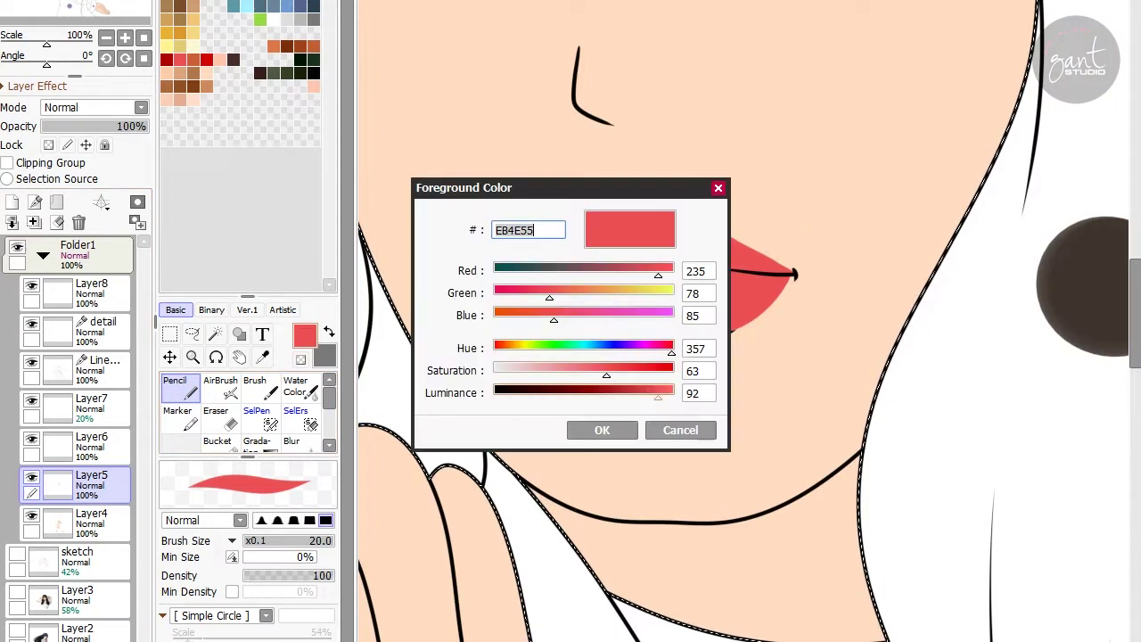
pyautogui.press('Return')
pyautogui.scroll(4, 749, 321)
pyautogui.moveTo(419, 241); pyautogui.dragTo(784, 233)
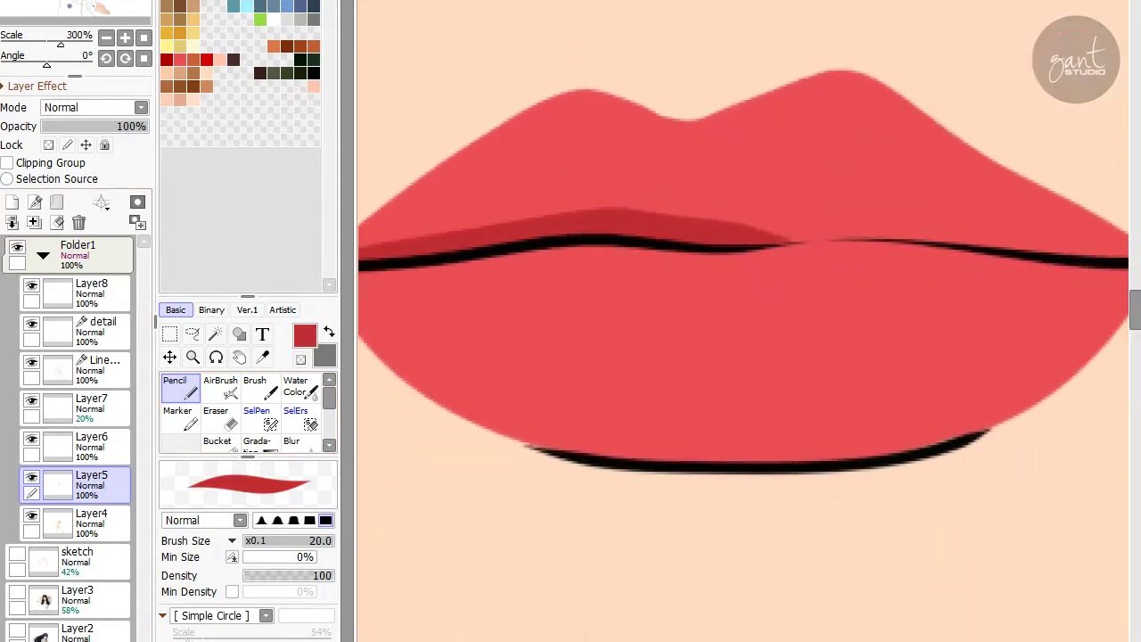
pyautogui.moveTo(624, 212); pyautogui.dragTo(764, 203)
pyautogui.moveTo(558, 230); pyautogui.dragTo(749, 220)
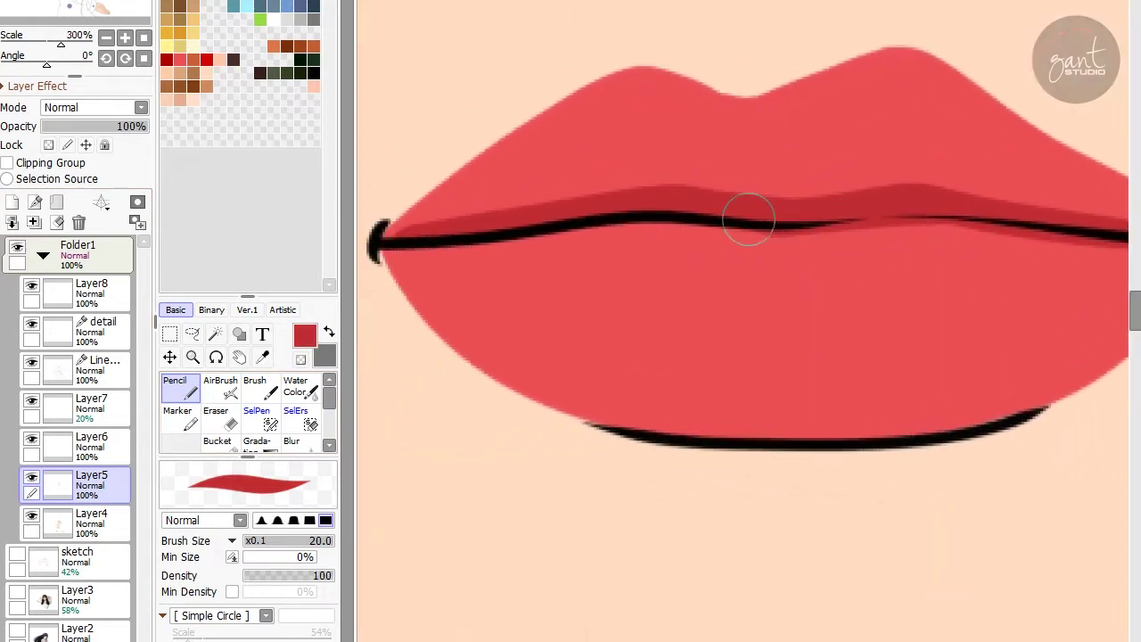
pyautogui.moveTo(660, 212); pyautogui.dragTo(709, 214)
pyautogui.moveTo(532, 166); pyautogui.dragTo(453, 217)
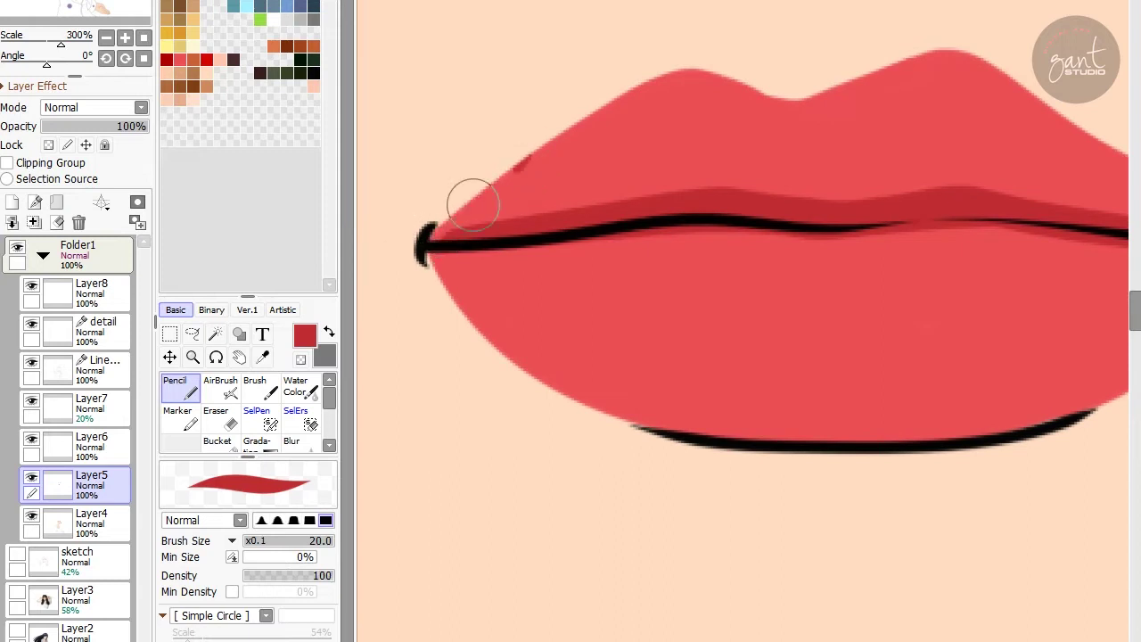
pyautogui.moveTo(626, 223); pyautogui.dragTo(586, 117)
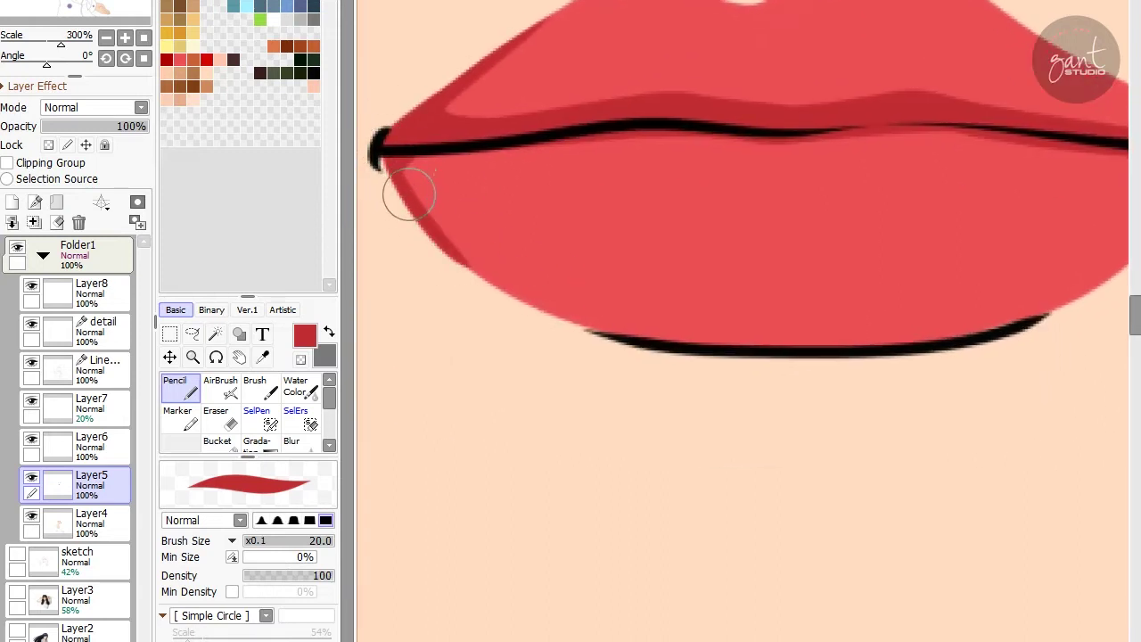
# Set the drawing colour to FF878C and paint small highlights on the right part of the lower lip.
pyautogui.scroll(-4, 466, 153)
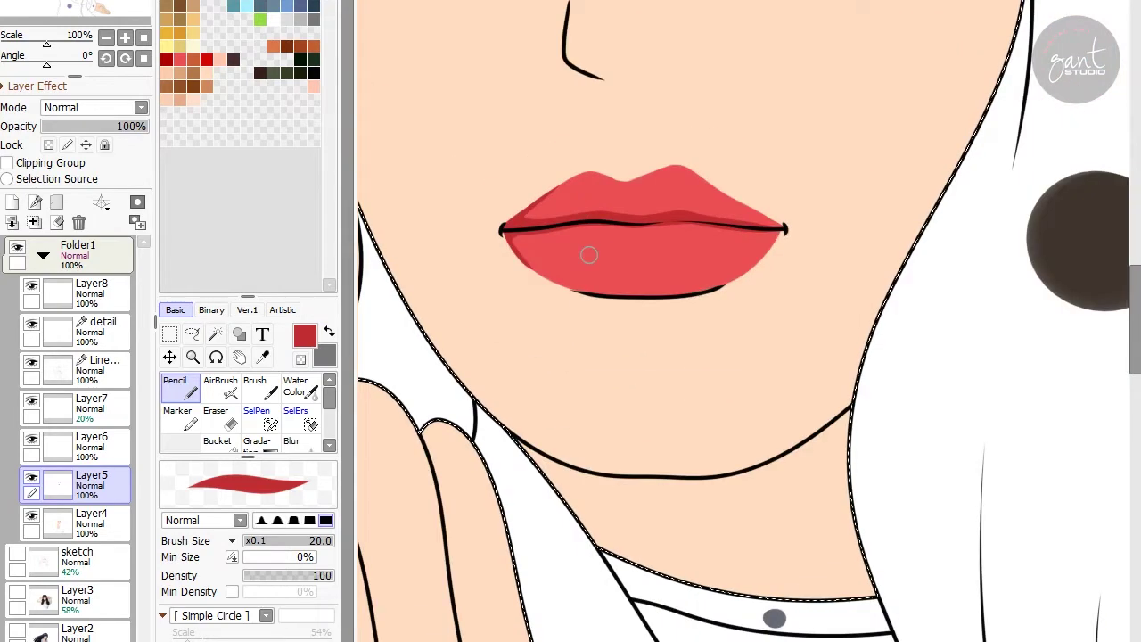
pyautogui.keyDown('alt'); pyautogui.click(588, 255); pyautogui.keyUp('alt')
pyautogui.write('FF878C')
pyautogui.click(602, 429)
pyautogui.scroll(3, 731, 254)
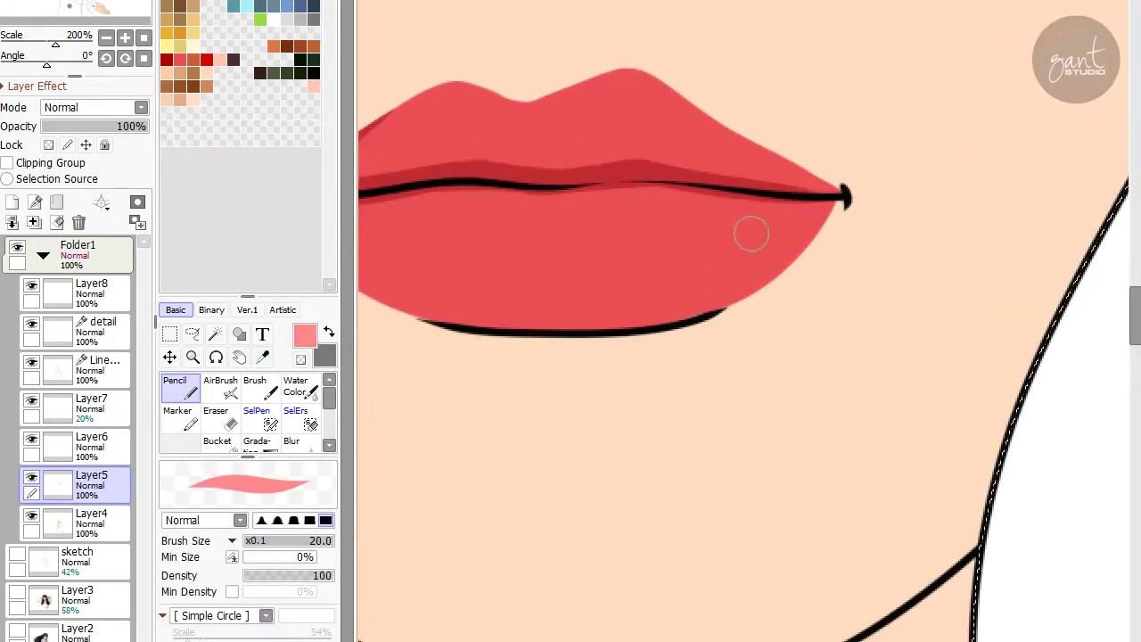
pyautogui.scroll(-5, 677, 264)
# Shade the forehead skin along the fringe in black on the 20% opacity Layer7 with the size 35.0 Pencil.
pyautogui.click(91, 401)
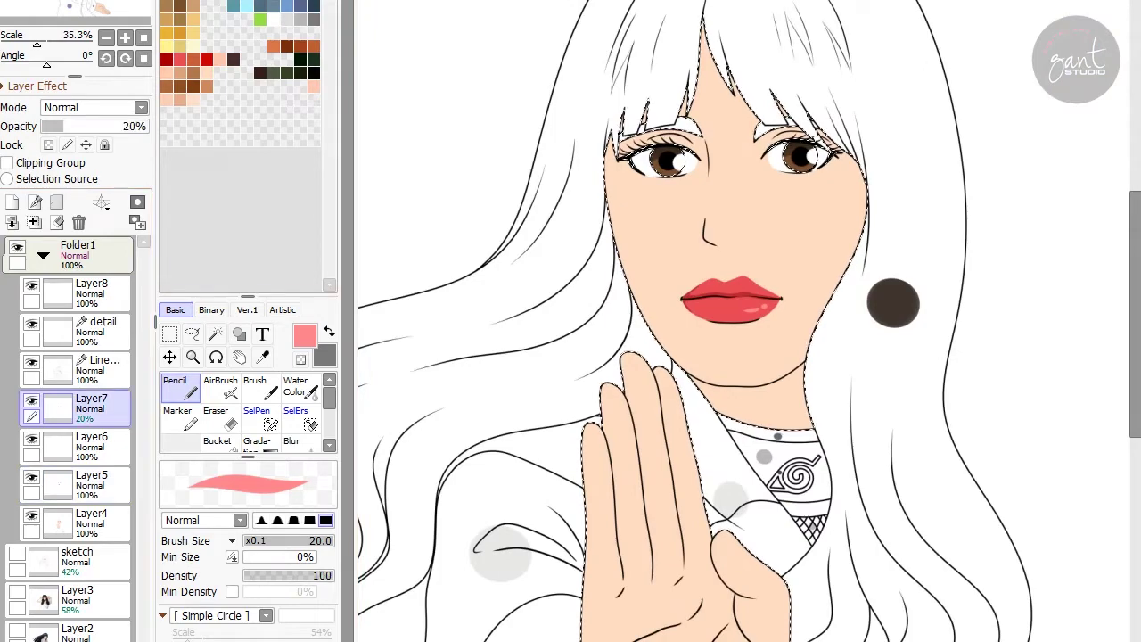
pyautogui.click(301, 73)
pyautogui.scroll(2, 704, 199)
pyautogui.press(']')
pyautogui.press(']')
pyautogui.press(']')
pyautogui.moveTo(703, 199)
pyautogui.mouseDown()
pyautogui.moveTo(622, 400)
pyautogui.moveTo(636, 431)
pyautogui.moveTo(721, 361)
pyautogui.mouseUp()
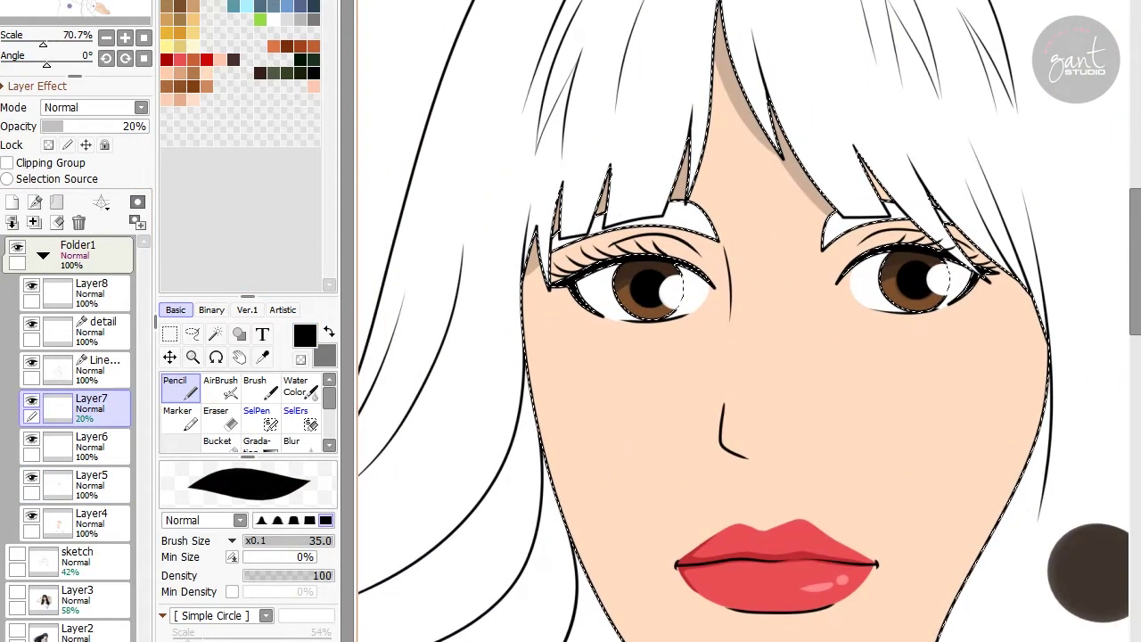
# Shade the left eye's lid, inner socket and upper eye white on Layer7 with the size 50.0 Pencil.
pyautogui.press(']')
pyautogui.press(']')
pyautogui.press(']')
pyautogui.scroll(1, 660, 207)
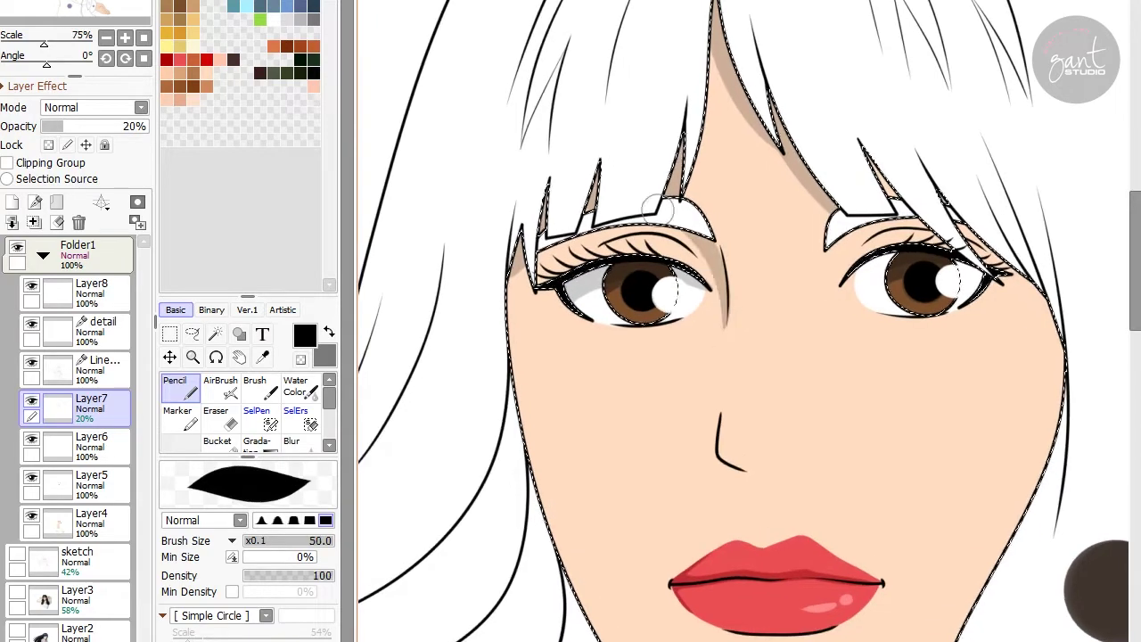
pyautogui.moveTo(705, 84); pyautogui.dragTo(726, 55)
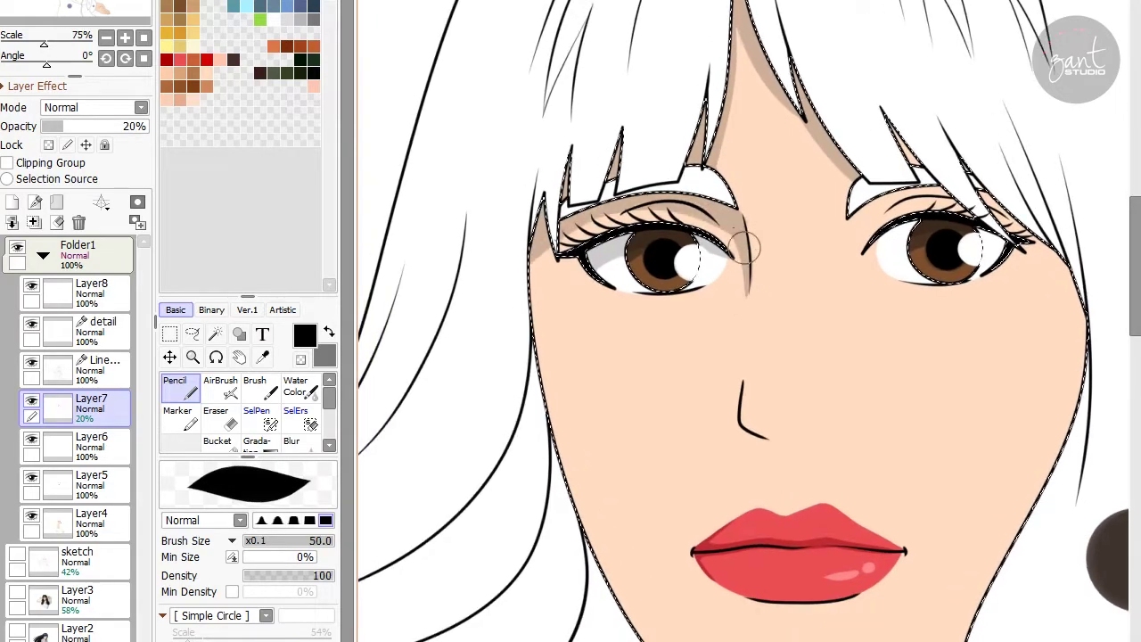
# Shade the left side of the face down to the jaw and the neck below the chin with the size 50.0 Pencil.
pyautogui.moveTo(747, 248); pyautogui.dragTo(753, 74)
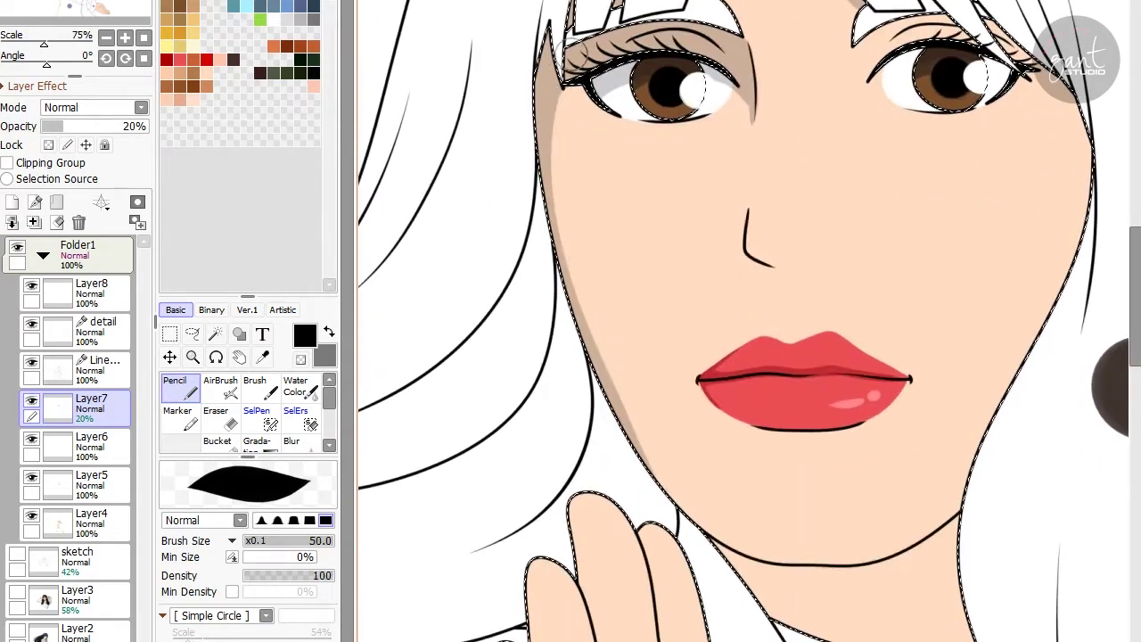
pyautogui.moveTo(681, 497); pyautogui.dragTo(628, 410)
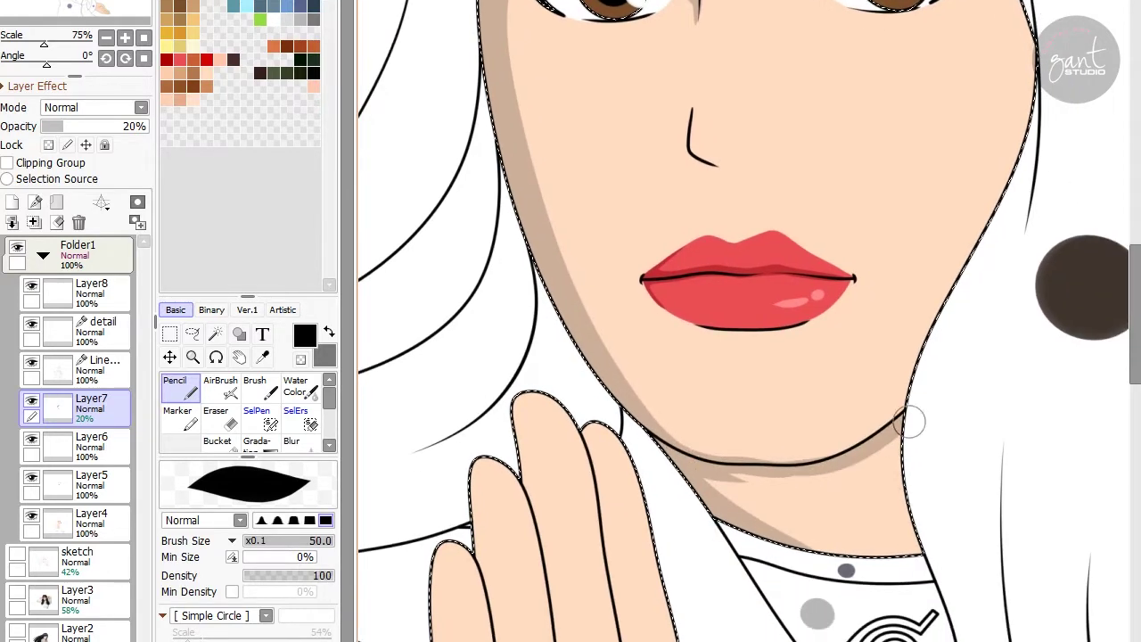
pyautogui.moveTo(912, 423)
pyautogui.mouseDown()
pyautogui.moveTo(911, 556)
pyautogui.moveTo(888, 436)
pyautogui.mouseUp()
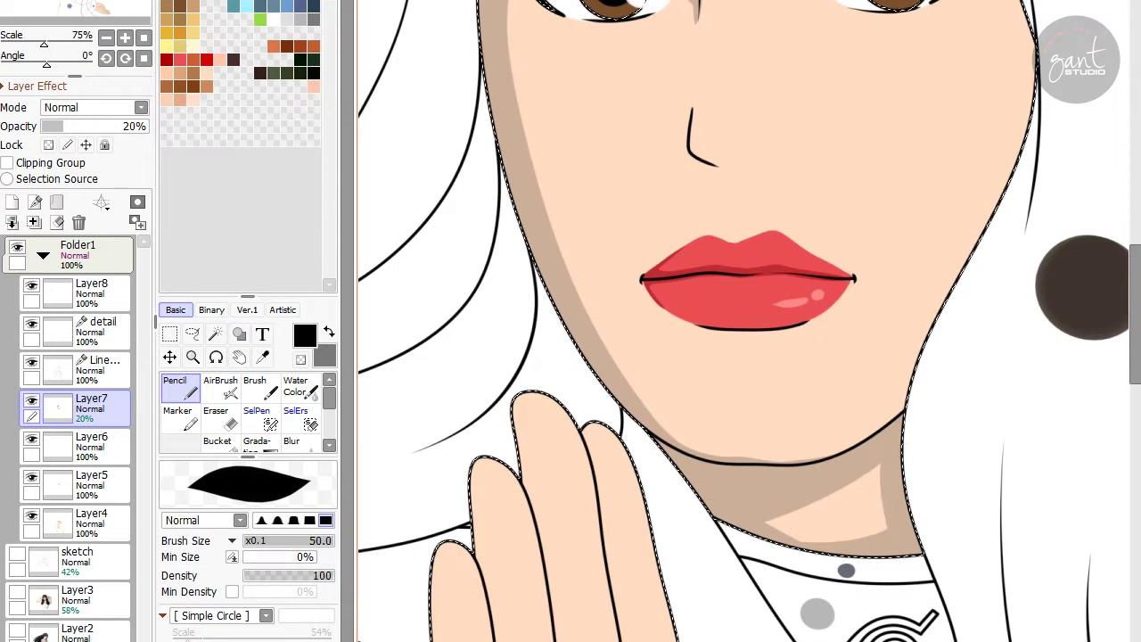
# Shade the chin, the area below the lower lip, the mouth corners and under the nose with the size 40.0 Pencil.
pyautogui.scroll(1, 758, 463)
pyautogui.press('[')
pyautogui.scroll(3, 678, 428)
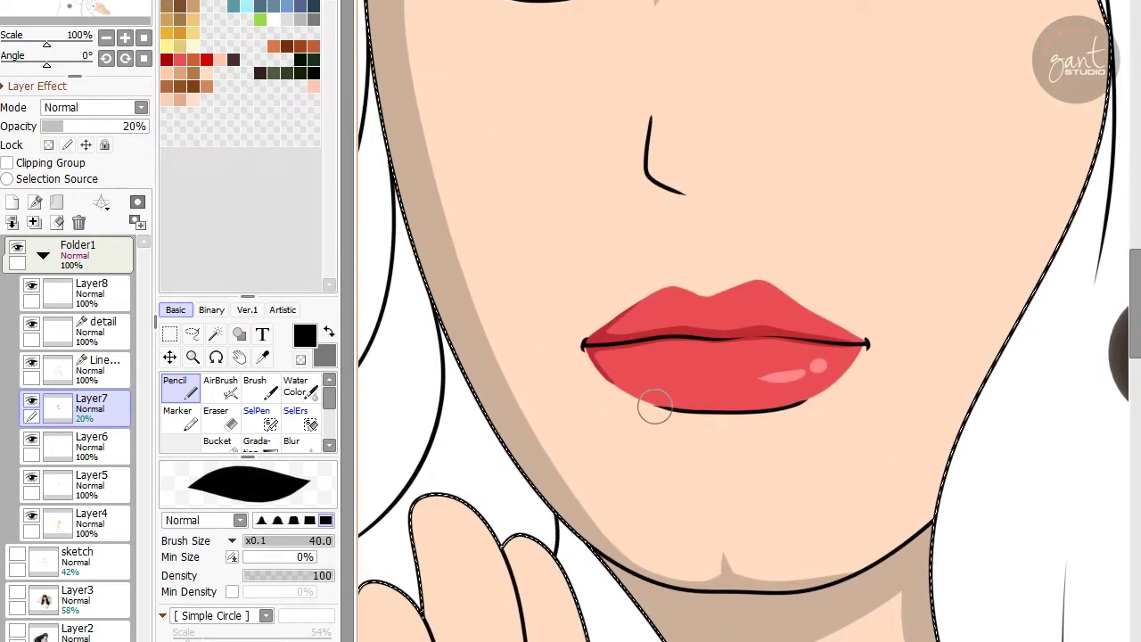
pyautogui.scroll(4, 767, 416)
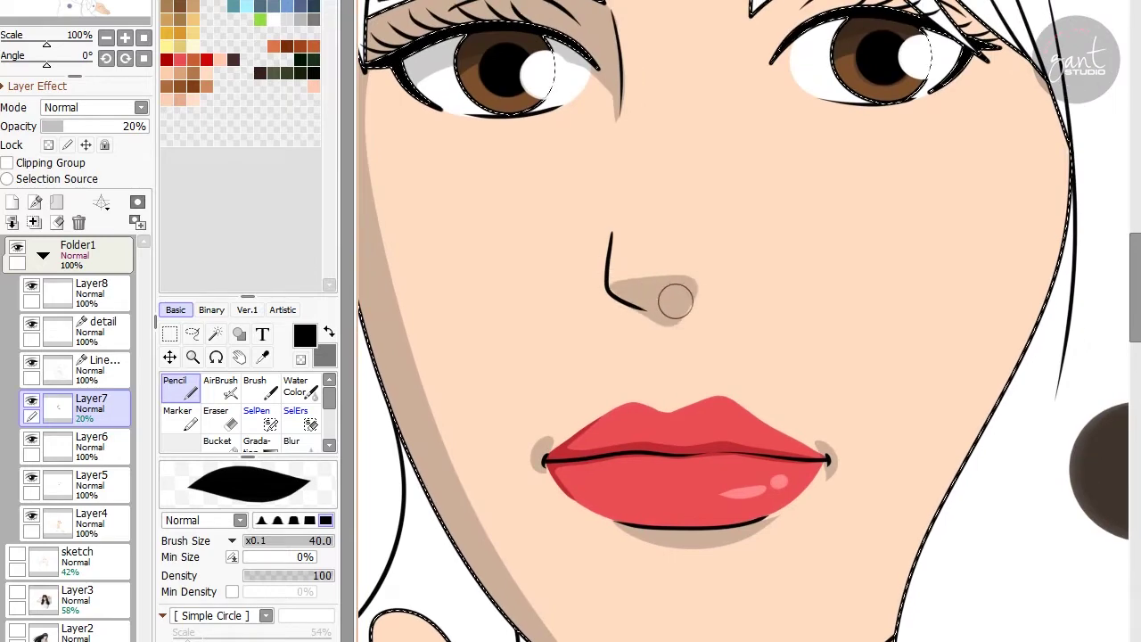
# Shade the right eye's upper eye white, iris top and eyelid on Layer7 with the size 40.0 Pencil.
pyautogui.scroll(8, 675, 302)
pyautogui.hscroll(5, 660, 294)
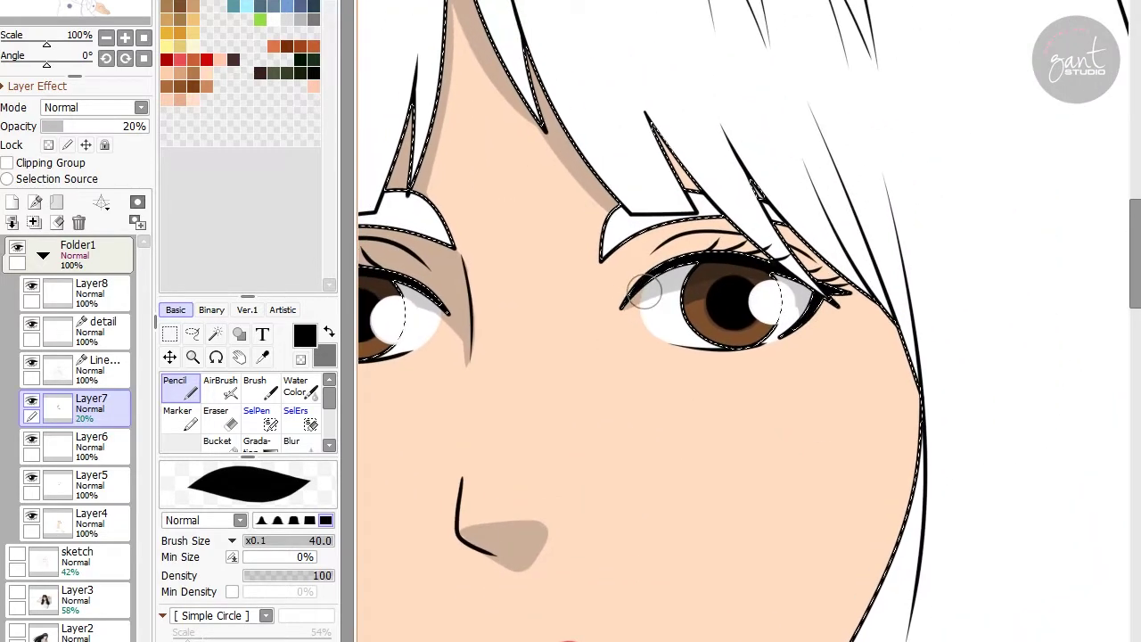
pyautogui.hscroll(2, 657, 124)
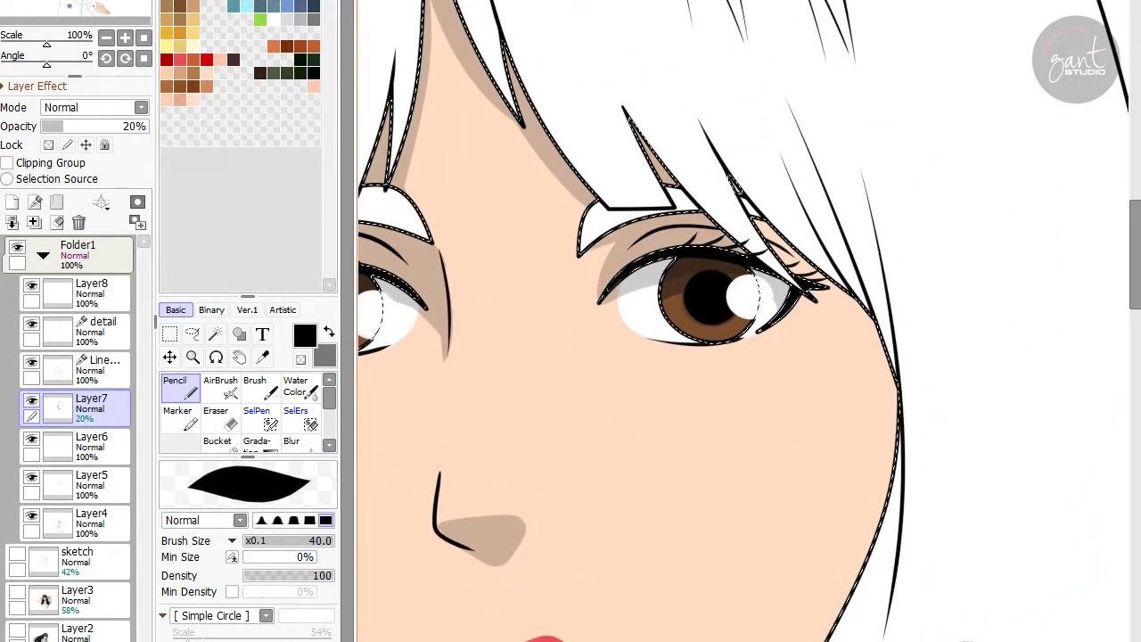
# Shade the right edge of the face from the eye's outer corner down the cheek and along the jaw.
pyautogui.scroll(-2, 749, 321)
pyautogui.hscroll(2, 749, 321)
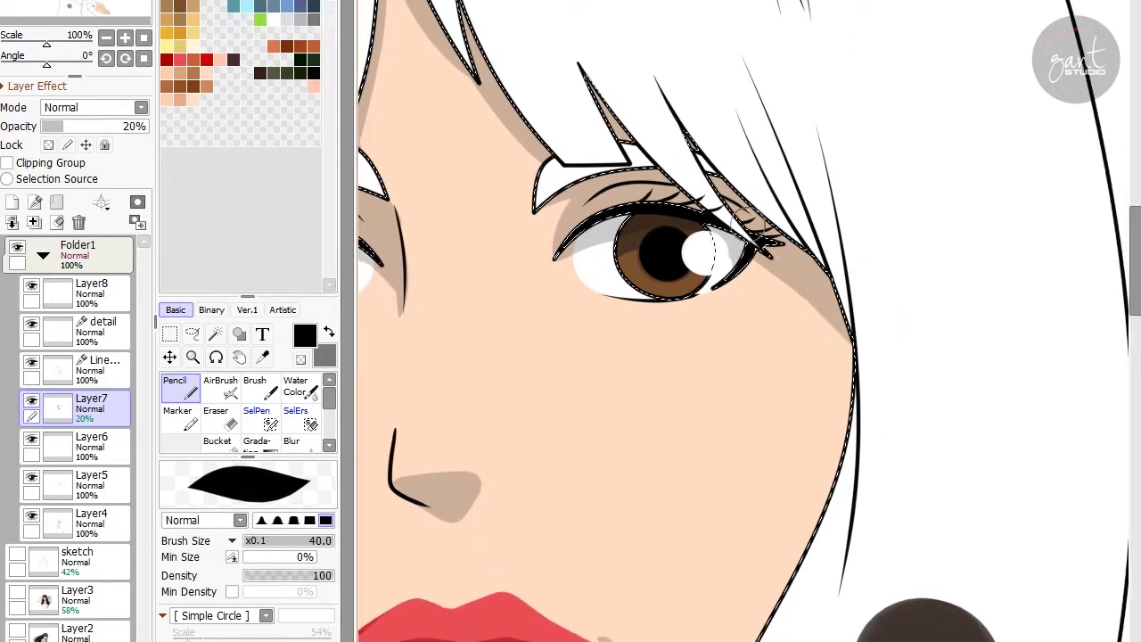
pyautogui.scroll(-6, 740, 209)
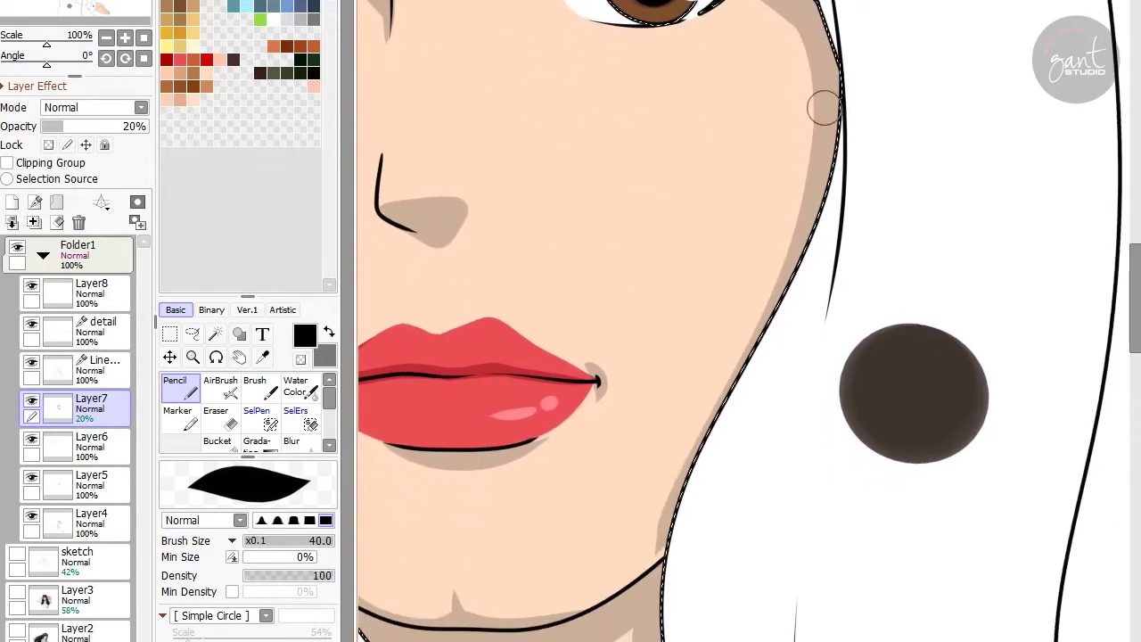
pyautogui.scroll(-1, 824, 108)
pyautogui.scroll(-2, 588, 588)
pyautogui.hscroll(-1, 535, 553)
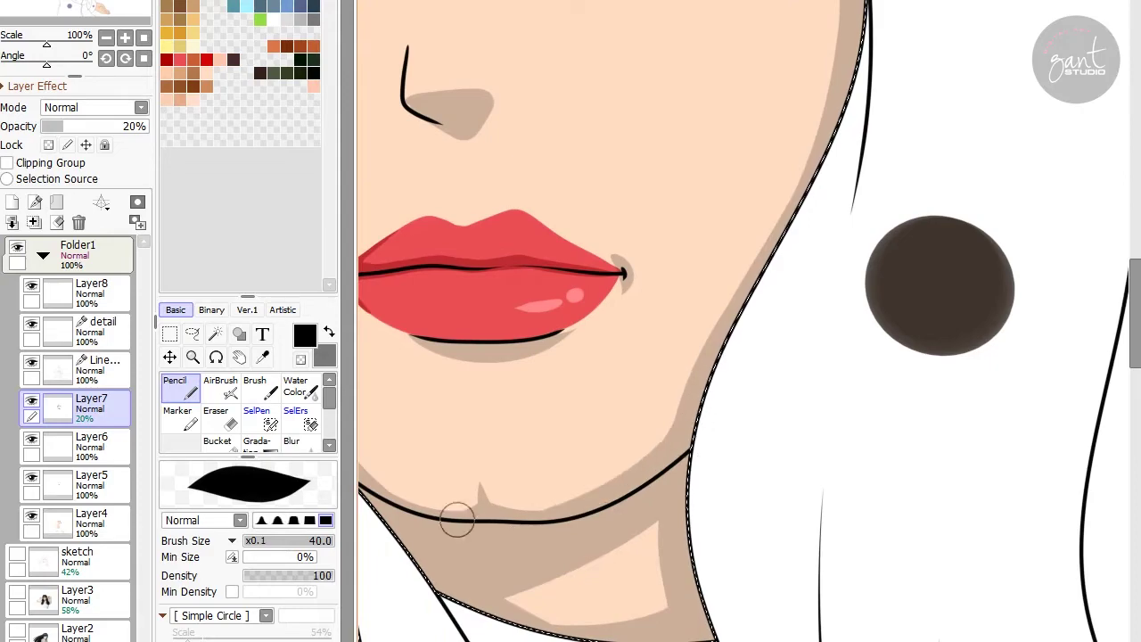
# Shade the wrist behind the raised hand and the little finger's outer edge with the size 70.0 Pencil.
pyautogui.scroll(-3, 457, 522)
pyautogui.scroll(-2, 457, 522)
pyautogui.scroll(1, 499, 486)
pyautogui.scroll(-1, 505, 482)
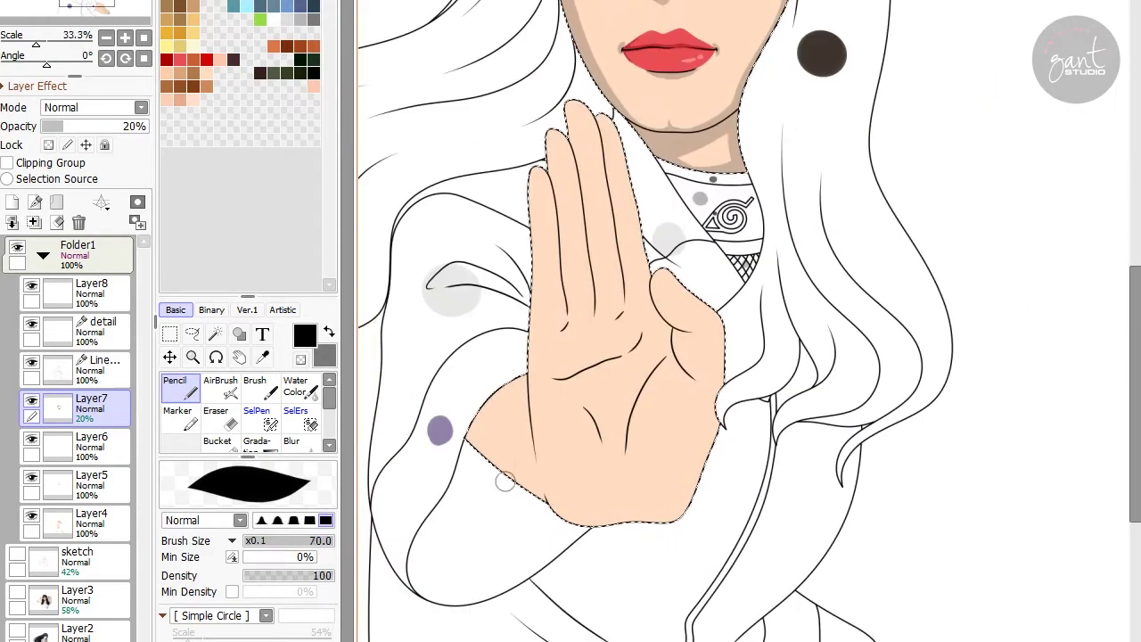
pyautogui.moveTo(505, 482); pyautogui.dragTo(513, 392)
pyautogui.scroll(1, 512, 393)
pyautogui.press(']')
pyautogui.press(']')
pyautogui.scroll(2, 535, 592)
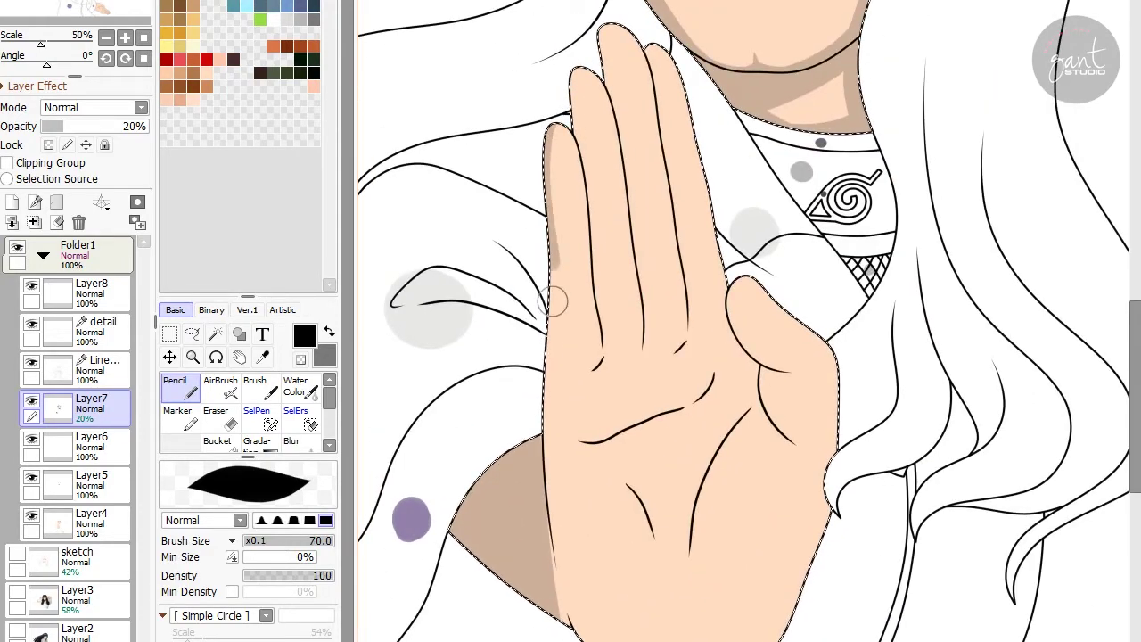
# Shade the hand's outer edge down and around its base, and add a shadow along the palm's lower crease.
pyautogui.scroll(-2, 535, 526)
pyautogui.moveTo(553, 302)
pyautogui.mouseDown()
pyautogui.moveTo(545, 535)
pyautogui.moveTo(731, 575)
pyautogui.mouseUp()
pyautogui.scroll(1, 553, 500)
pyautogui.moveTo(548, 454); pyautogui.dragTo(624, 375)
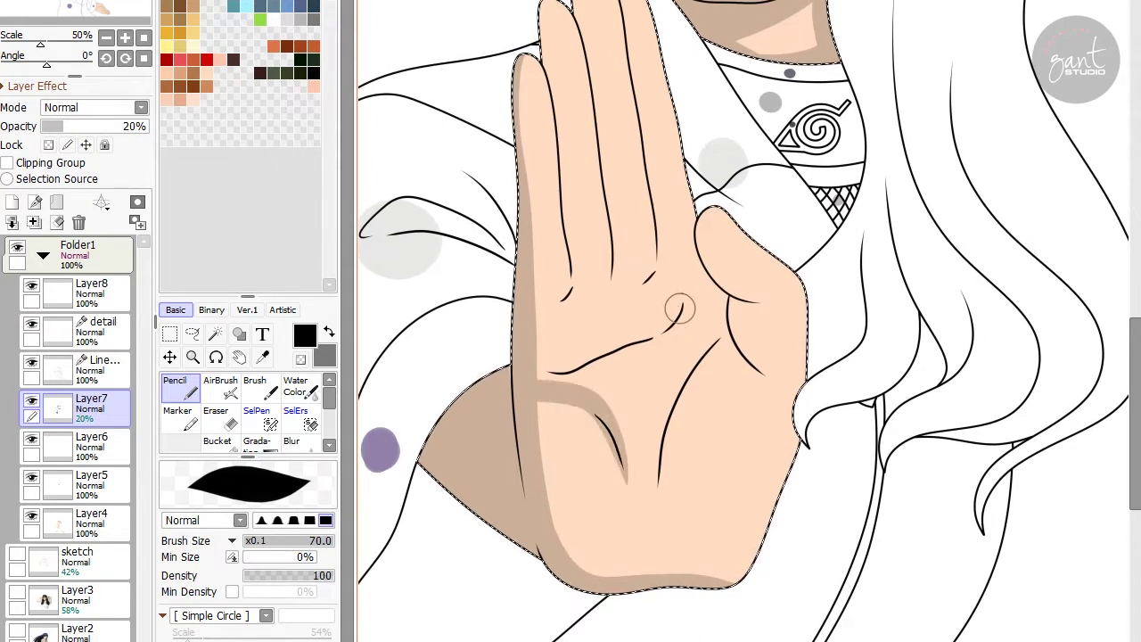
# Shade below the palm's upper crease, at the little finger's base and along the ring finger's outer side.
pyautogui.moveTo(680, 308); pyautogui.dragTo(570, 384)
pyautogui.scroll(1, 570, 383)
pyautogui.moveTo(546, 71); pyautogui.dragTo(517, 324)
pyautogui.scroll(1, 517, 324)
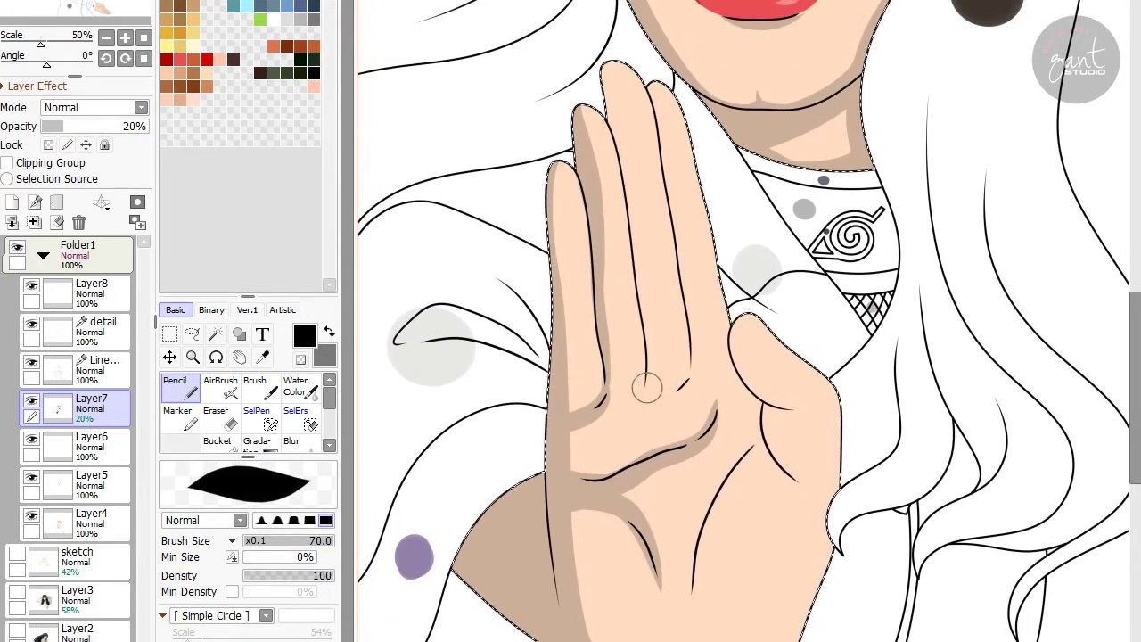
# Shade along the middle finger's outer side from tip to base with the size 50.0 Pencil.
pyautogui.moveTo(647, 387); pyautogui.dragTo(624, 174)
pyautogui.scroll(2, 458, 191)
pyautogui.press('[')
pyautogui.press('[')
pyautogui.scroll(-3, 458, 191)
pyautogui.moveTo(571, 198); pyautogui.dragTo(625, 405)
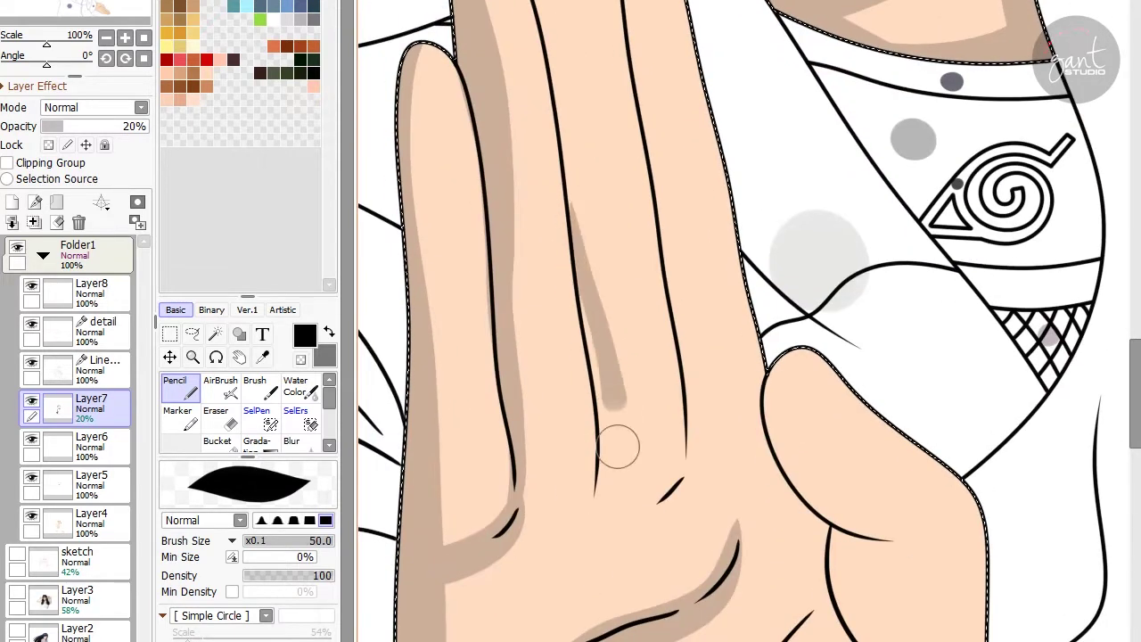
pyautogui.scroll(2, 532, 400)
pyautogui.scroll(1, 535, 401)
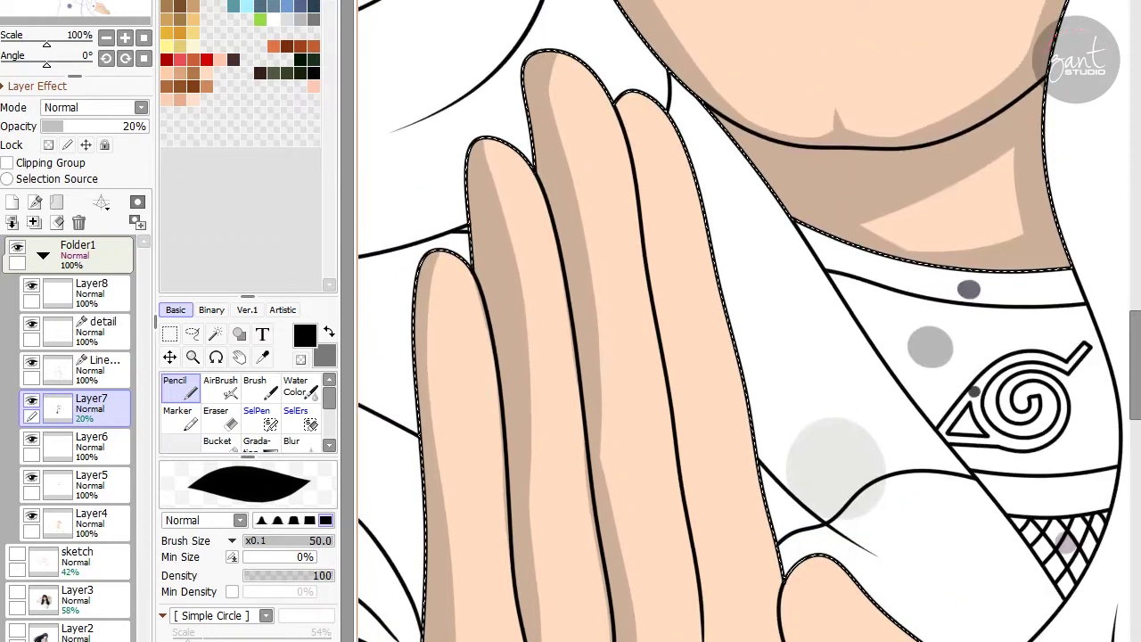
# Shade the index finger's outer side down to its base and below the short crease there.
pyautogui.scroll(-1, 675, 547)
pyautogui.moveTo(675, 547); pyautogui.dragTo(607, 168)
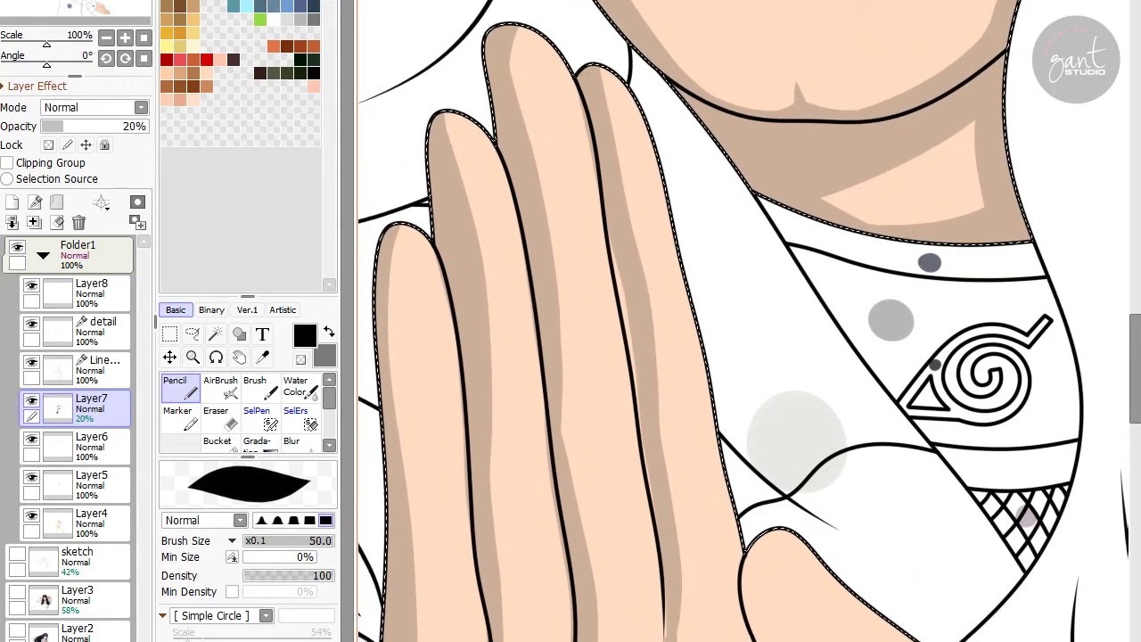
pyautogui.scroll(-5, 619, 349)
pyautogui.hscroll(2, 606, 466)
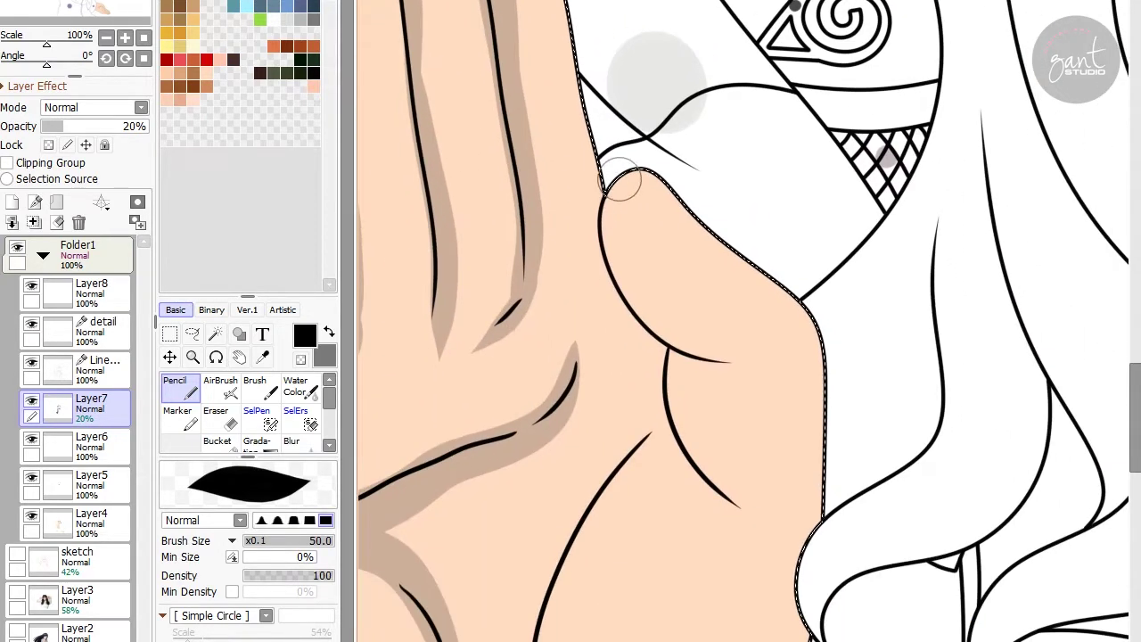
# Shade the raised hand's thumb, its creases and the palm line, and fill the palm's hollow between the creases with shadow.
pyautogui.scroll(-4, 622, 183)
pyautogui.moveTo(539, 562); pyautogui.dragTo(655, 178)
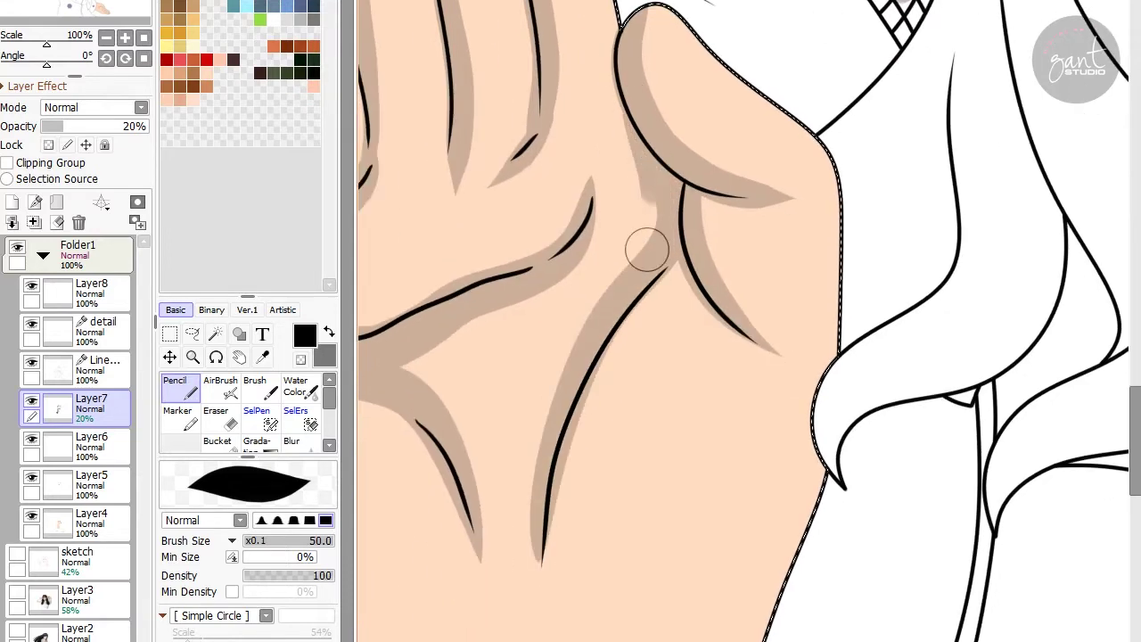
pyautogui.hscroll(-1, 656, 187)
pyautogui.moveTo(662, 133)
pyautogui.mouseDown()
pyautogui.moveTo(461, 346)
pyautogui.moveTo(543, 300)
pyautogui.mouseUp()
pyautogui.scroll(-1, 543, 301)
pyautogui.moveTo(571, 402); pyautogui.dragTo(623, 197)
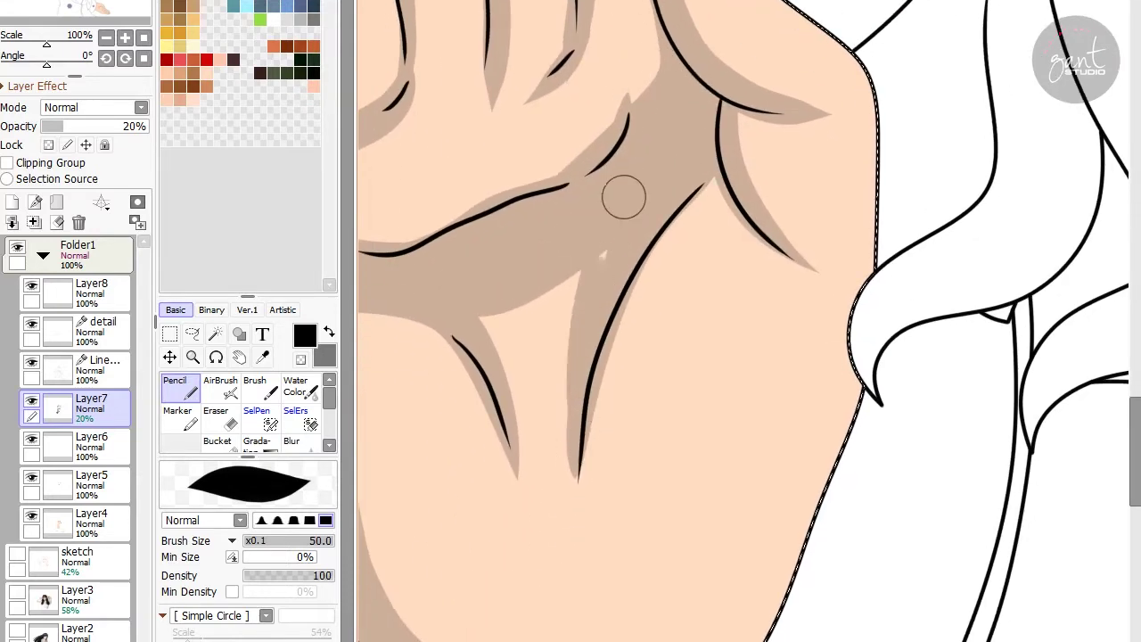
pyautogui.scroll(-2, 624, 197)
pyautogui.scroll(1, 603, 46)
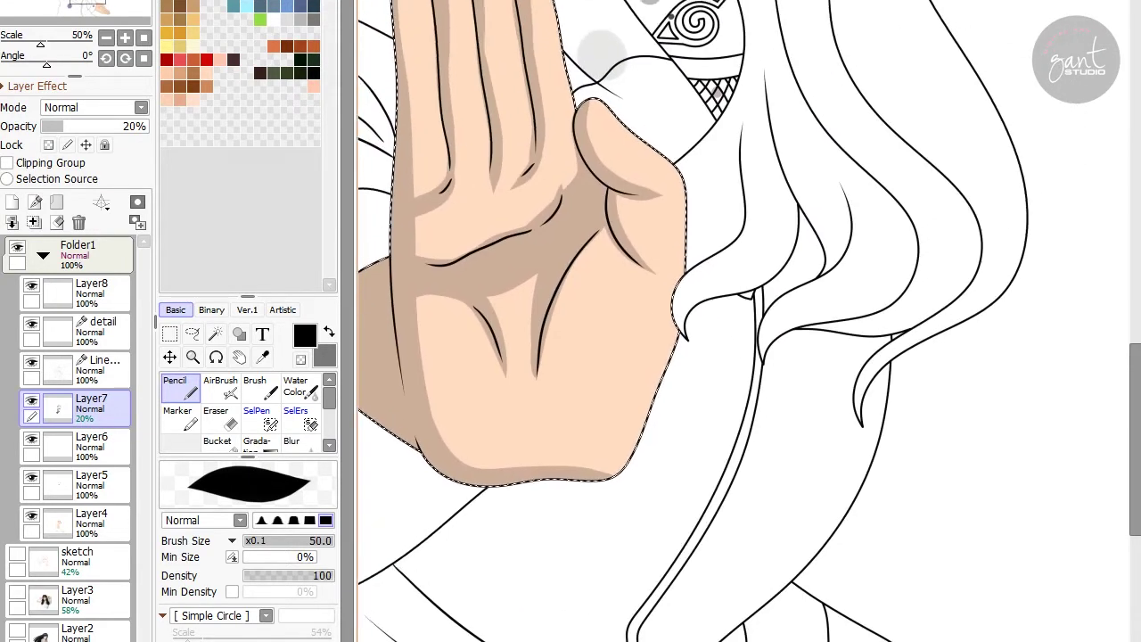
# Redraw the raised hand's edge line past the hair tip and cover the skin gap there with the sampled skin colour on Layer4.
pyautogui.click(98, 366)
pyautogui.click(170, 411)
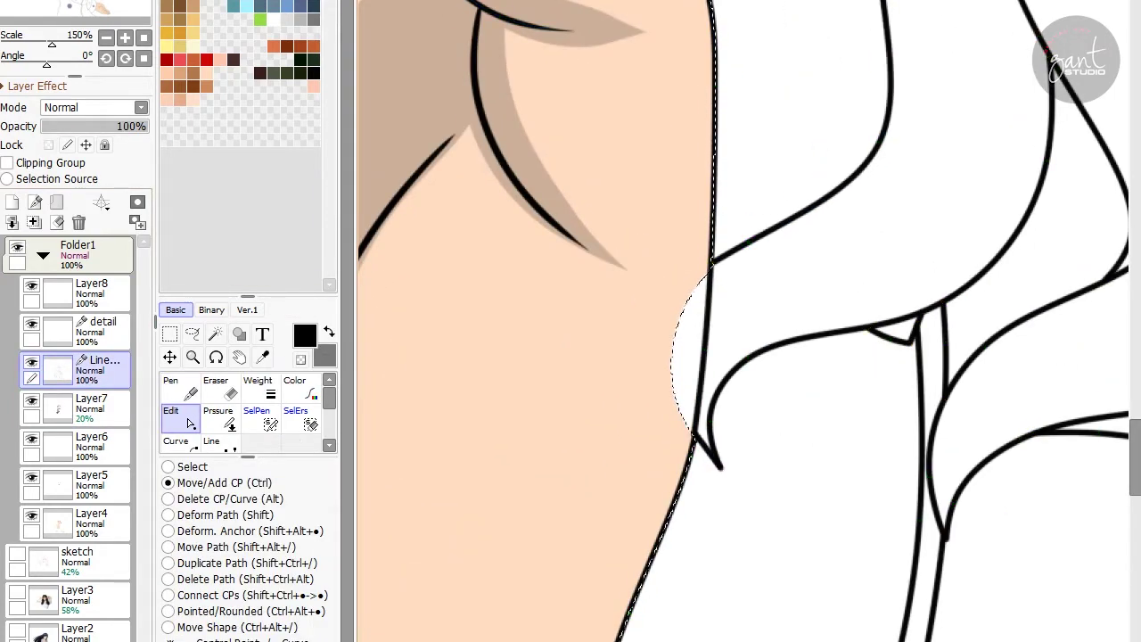
pyautogui.click(216, 333)
pyautogui.click(535, 357)
pyautogui.click(262, 357)
pyautogui.click(535, 295)
pyautogui.click(175, 380)
pyautogui.click(91, 519)
pyautogui.scroll(-3, 719, 237)
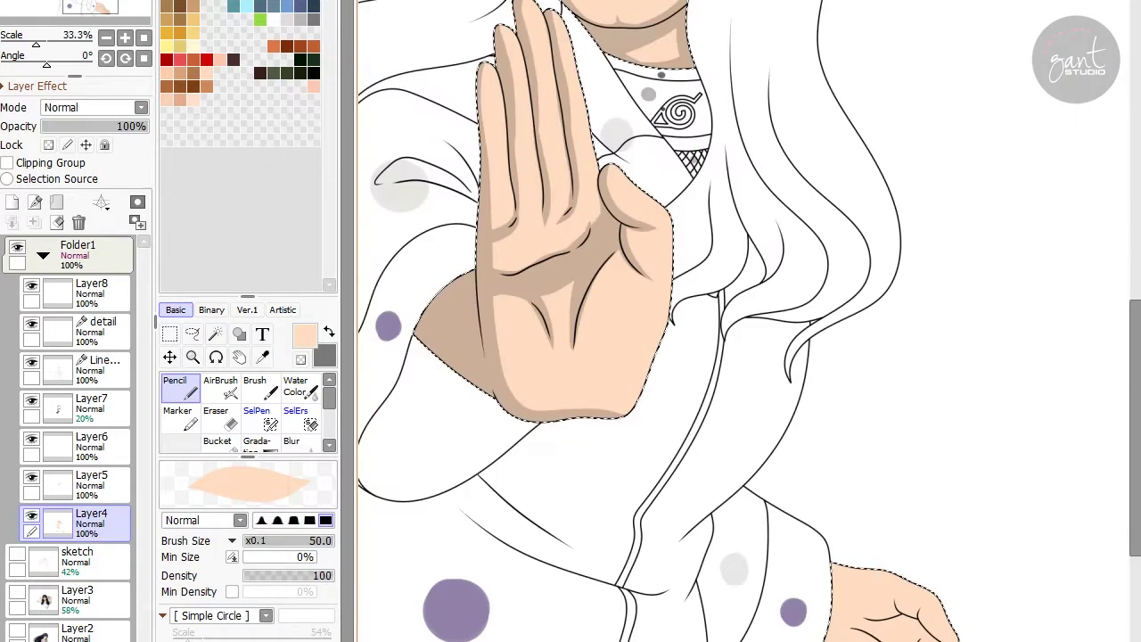
# Shade the lower hand's bottom edge on Layer7 with the size 80.0 Pencil, continuing over its two lowest fingers.
pyautogui.click(91, 403)
pyautogui.scroll(2, 510, 300)
pyautogui.moveTo(510, 301); pyautogui.dragTo(1052, 508)
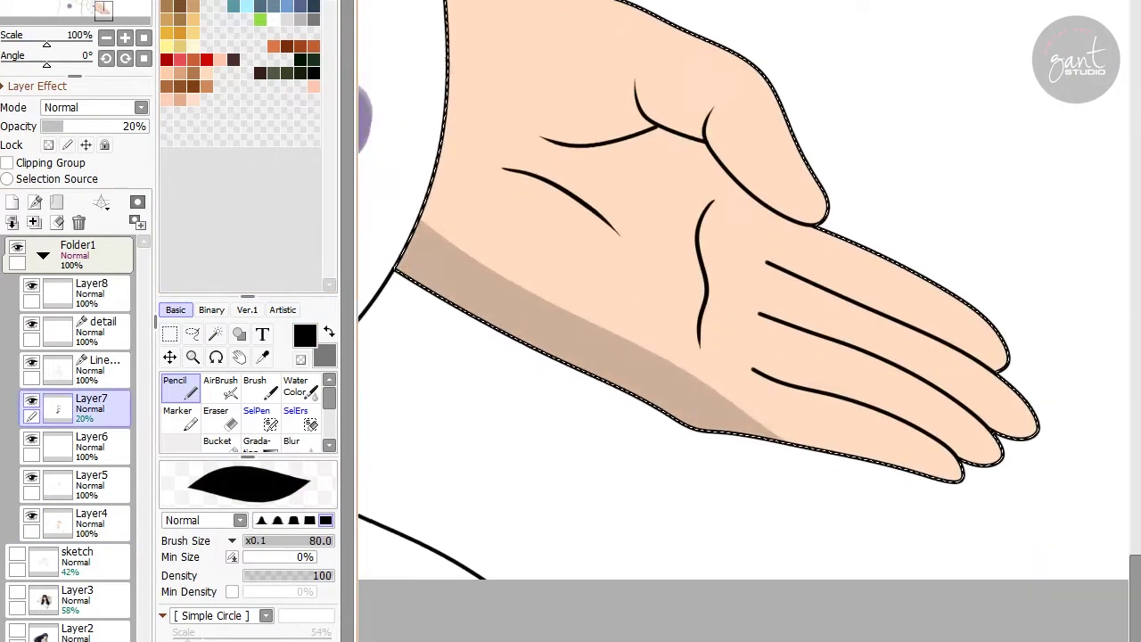
pyautogui.scroll(2, 778, 489)
pyautogui.scroll(2, 655, 416)
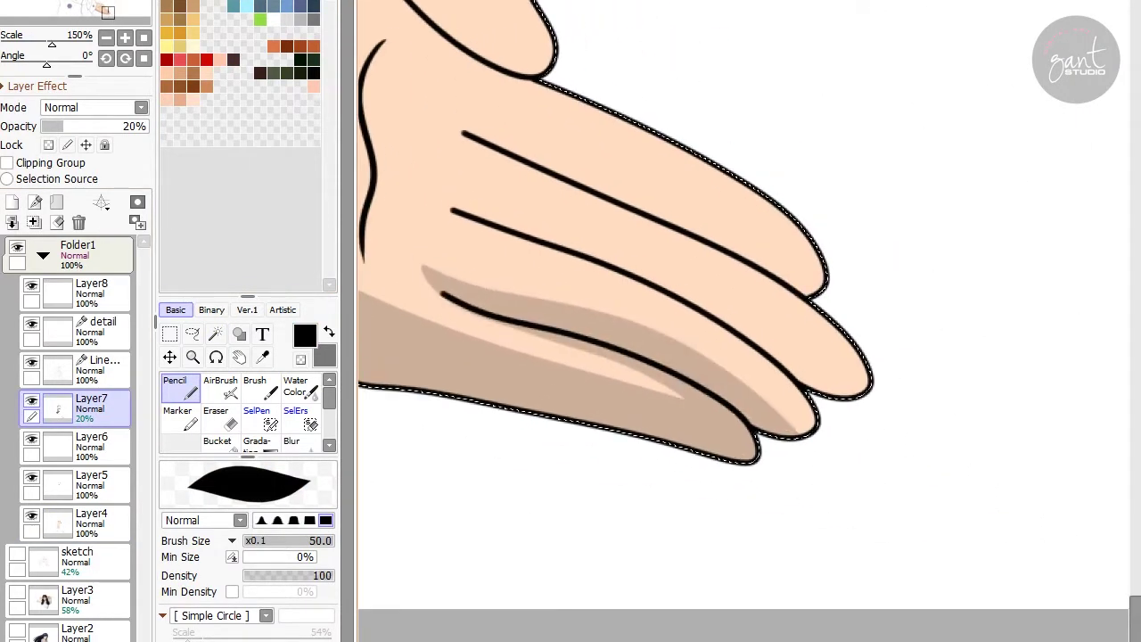
# Shade the lower hand's remaining fingers, thumb, palm hollow and creases with the size 50.0 Pencil.
pyautogui.moveTo(448, 258)
pyautogui.mouseDown()
pyautogui.moveTo(989, 499)
pyautogui.moveTo(604, 255)
pyautogui.moveTo(456, 207)
pyautogui.moveTo(463, 199)
pyautogui.moveTo(739, 318)
pyautogui.moveTo(1060, 501)
pyautogui.mouseUp()
pyautogui.moveTo(704, 153); pyautogui.dragTo(860, 329)
pyautogui.moveTo(740, 223)
pyautogui.mouseDown()
pyautogui.moveTo(779, 265)
pyautogui.moveTo(794, 259)
pyautogui.moveTo(834, 283)
pyautogui.mouseUp()
pyautogui.moveTo(700, 209)
pyautogui.mouseDown()
pyautogui.moveTo(843, 321)
pyautogui.moveTo(555, 264)
pyautogui.moveTo(739, 224)
pyautogui.moveTo(785, 327)
pyautogui.moveTo(783, 550)
pyautogui.moveTo(773, 326)
pyautogui.moveTo(776, 508)
pyautogui.mouseUp()
pyautogui.press('e')
pyautogui.press('n')
pyautogui.moveTo(755, 377)
pyautogui.mouseDown()
pyautogui.moveTo(764, 518)
pyautogui.moveTo(681, 325)
pyautogui.moveTo(502, 252)
pyautogui.moveTo(623, 321)
pyautogui.moveTo(683, 334)
pyautogui.moveTo(605, 286)
pyautogui.moveTo(716, 407)
pyautogui.moveTo(750, 515)
pyautogui.moveTo(820, 263)
pyautogui.moveTo(736, 260)
pyautogui.moveTo(780, 376)
pyautogui.moveTo(738, 390)
pyautogui.moveTo(677, 303)
pyautogui.mouseUp()
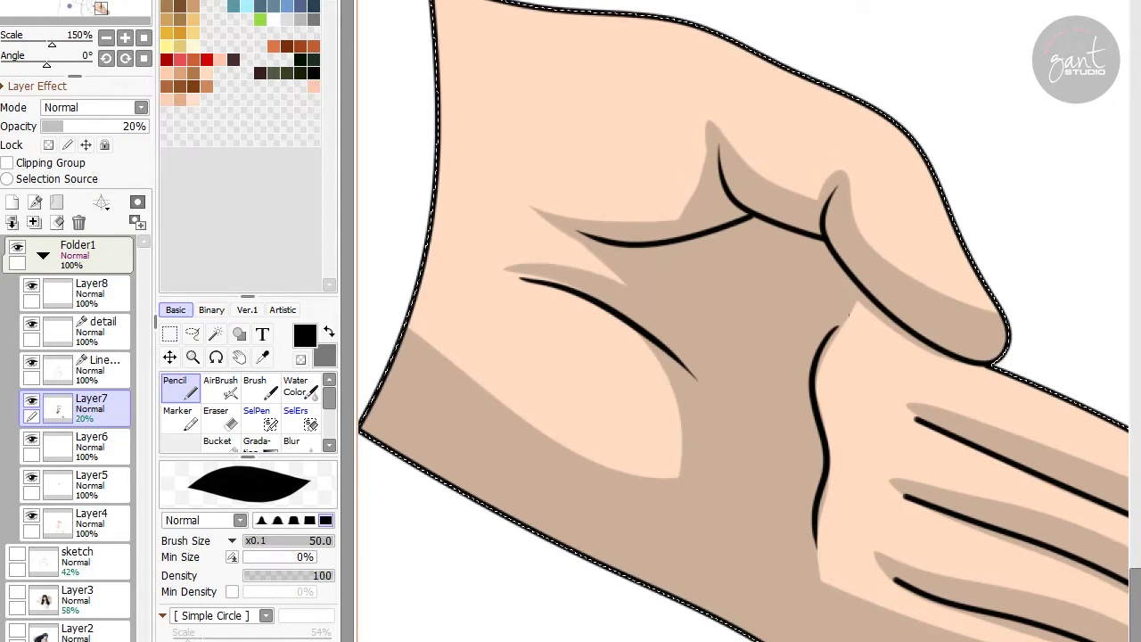
pyautogui.moveTo(445, 152); pyautogui.dragTo(543, 285)
pyautogui.moveTo(753, 459); pyautogui.dragTo(694, 284)
pyautogui.scroll(-5, 694, 283)
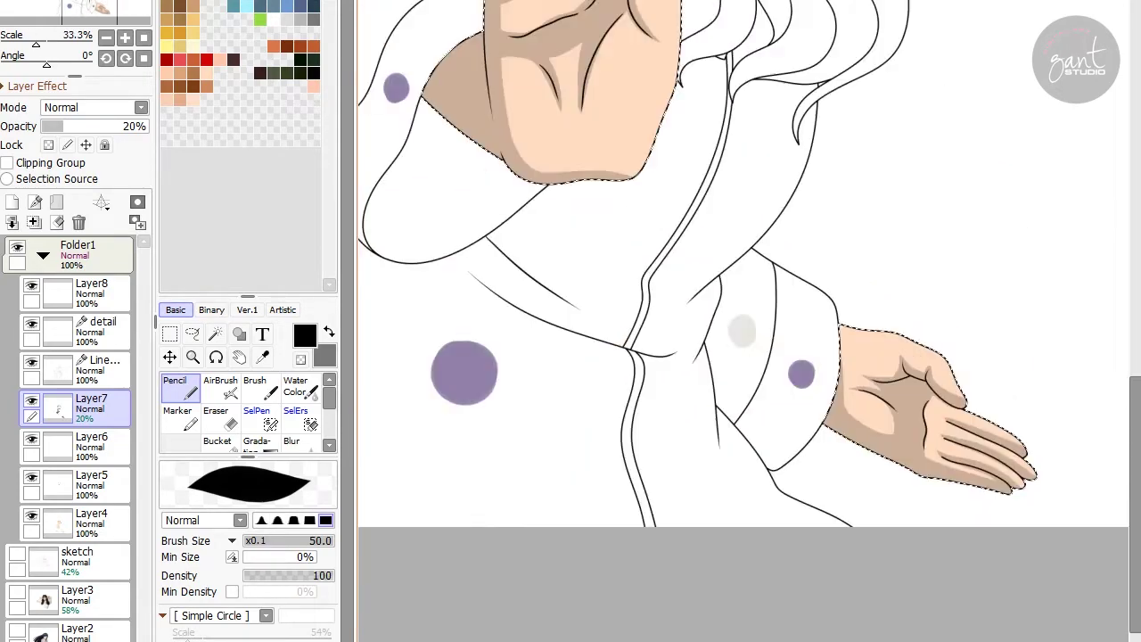
# Recolour the skin on Layer4 with the Bucket, trying FFBFA8 and settling on FFC9B5.
pyautogui.moveTo(678, 178); pyautogui.dragTo(713, 401)
pyautogui.click(262, 357)
pyautogui.click(695, 98)
pyautogui.click(304, 334)
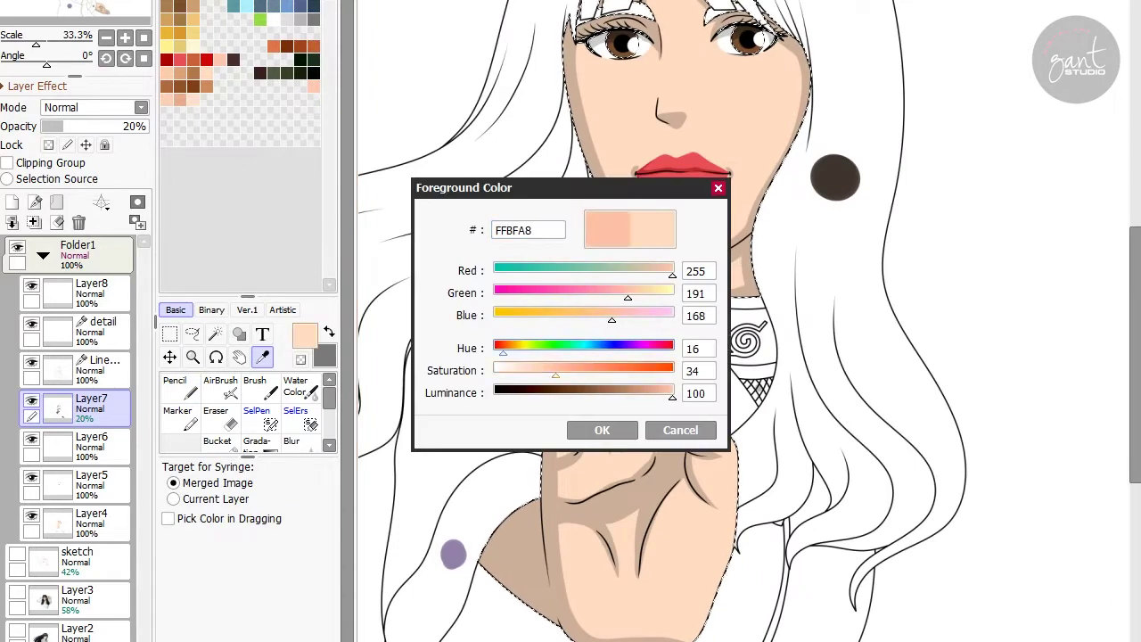
pyautogui.click(602, 430)
pyautogui.click(89, 518)
pyautogui.click(217, 441)
pyautogui.click(677, 107)
pyautogui.click(304, 334)
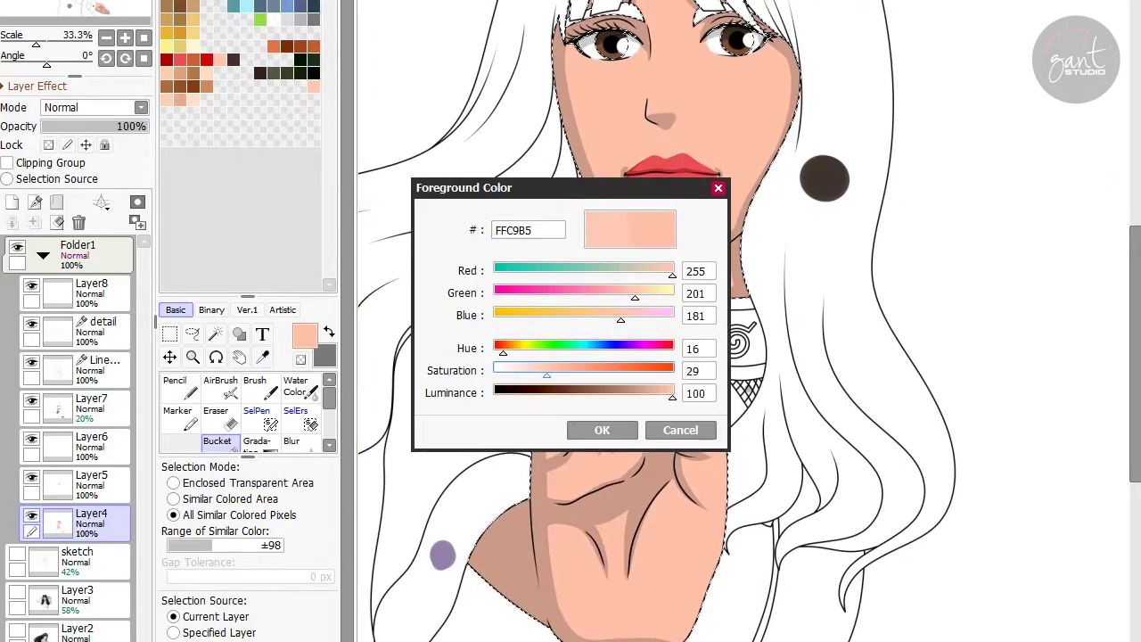
pyautogui.press('Return')
# Select all the hair and eyebrow areas on the line art layer with the Magic Wand.
pyautogui.scroll(-1, 624, 321)
pyautogui.click(89, 365)
pyautogui.click(216, 333)
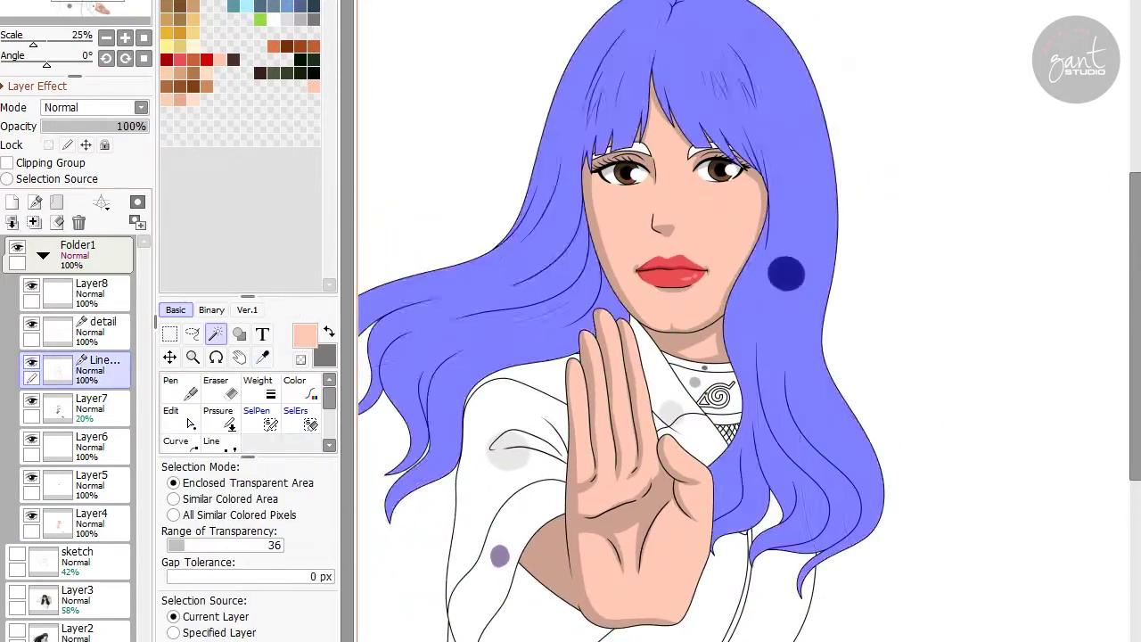
pyautogui.scroll(4, 645, 123)
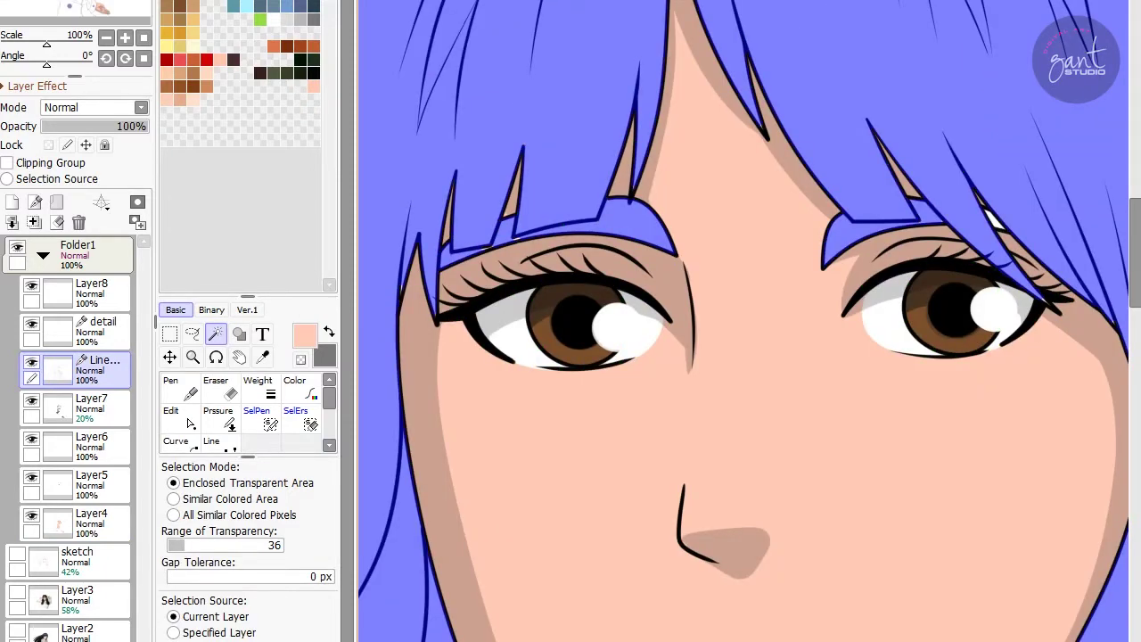
# Add the missed slivers along the fringe and beside both eyes to the hair selection with the size 8.0 SelPen.
pyautogui.scroll(3, 945, 308)
pyautogui.click(257, 417)
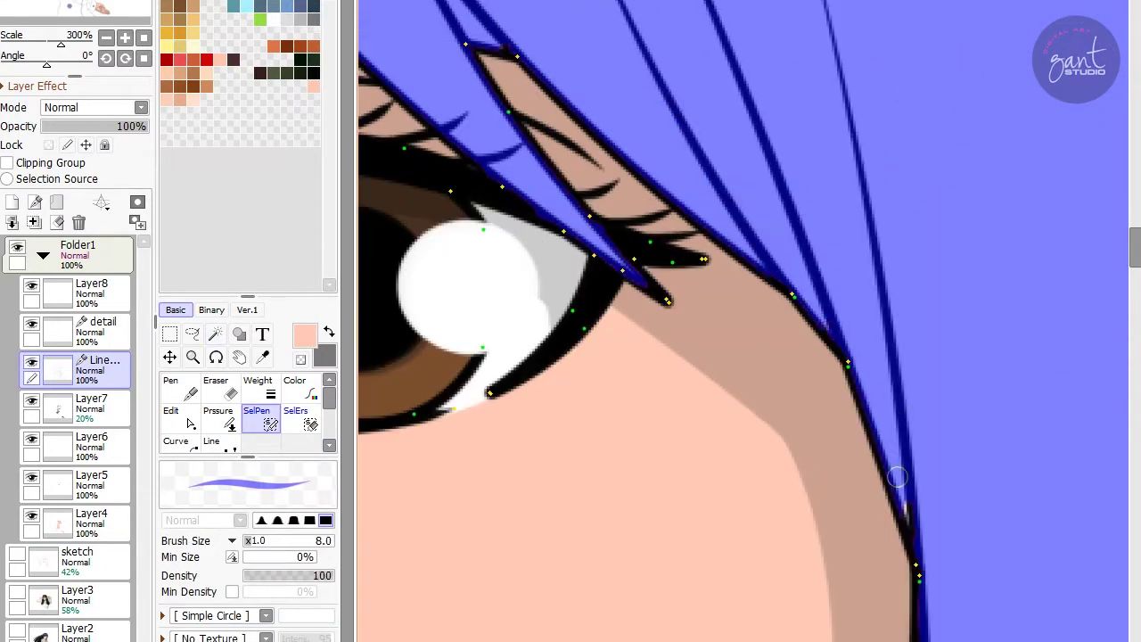
pyautogui.moveTo(897, 477); pyautogui.dragTo(1124, 134)
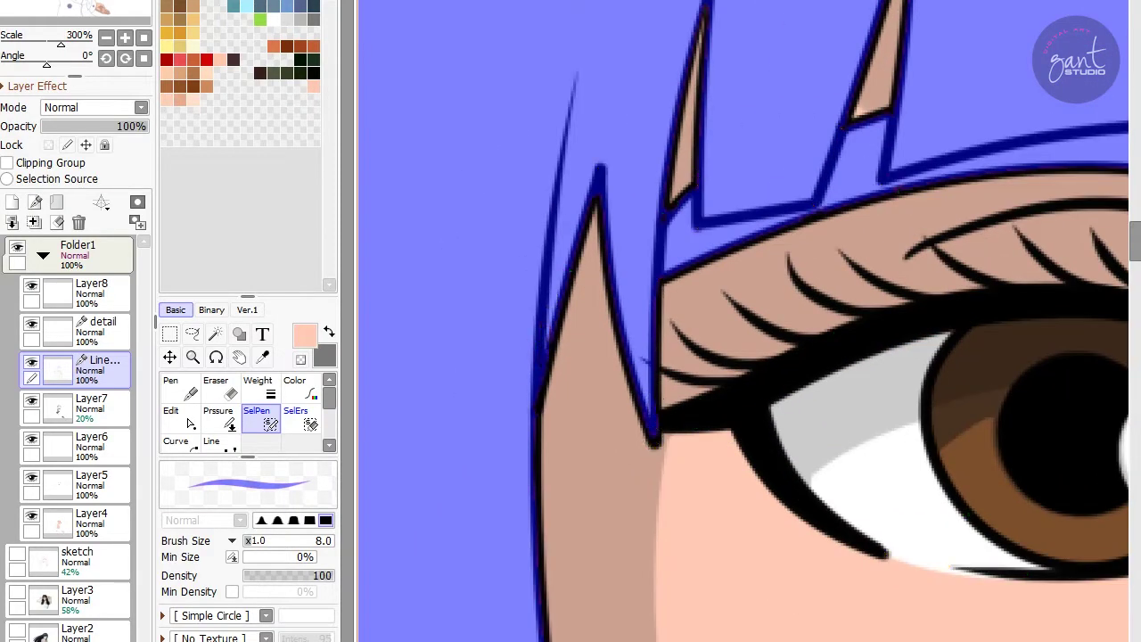
pyautogui.scroll(-4, 749, 321)
# Add the missed hair tips beside the raised hand and at the right side's lower locks to the selection.
pyautogui.moveTo(981, 624); pyautogui.dragTo(655, 357)
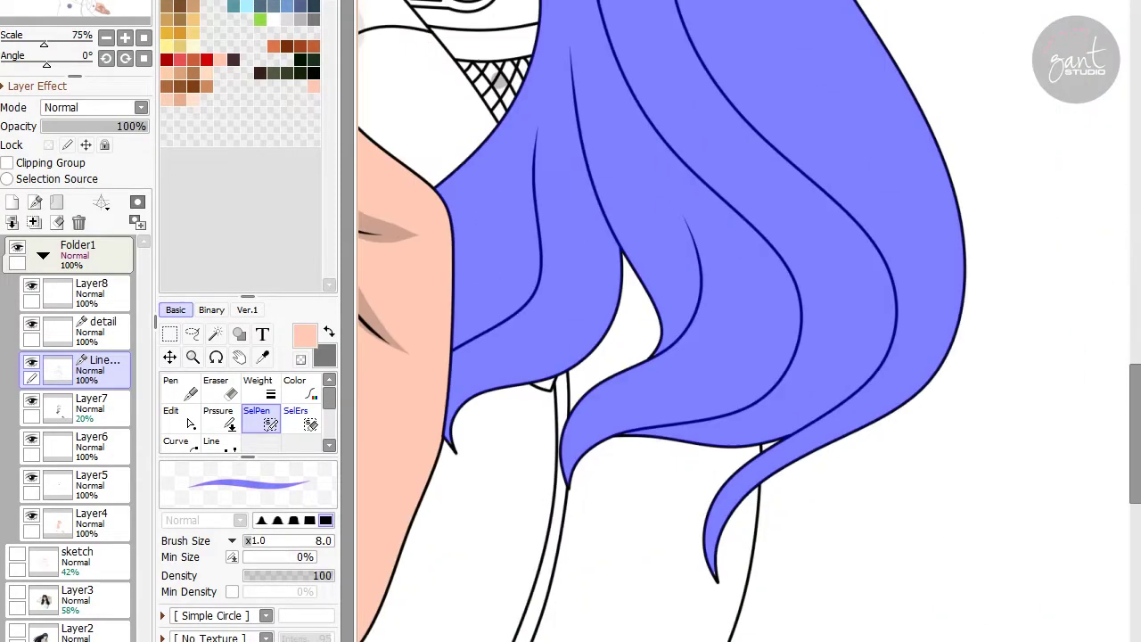
pyautogui.scroll(4, 655, 356)
pyautogui.moveTo(535, 356); pyautogui.dragTo(1029, 351)
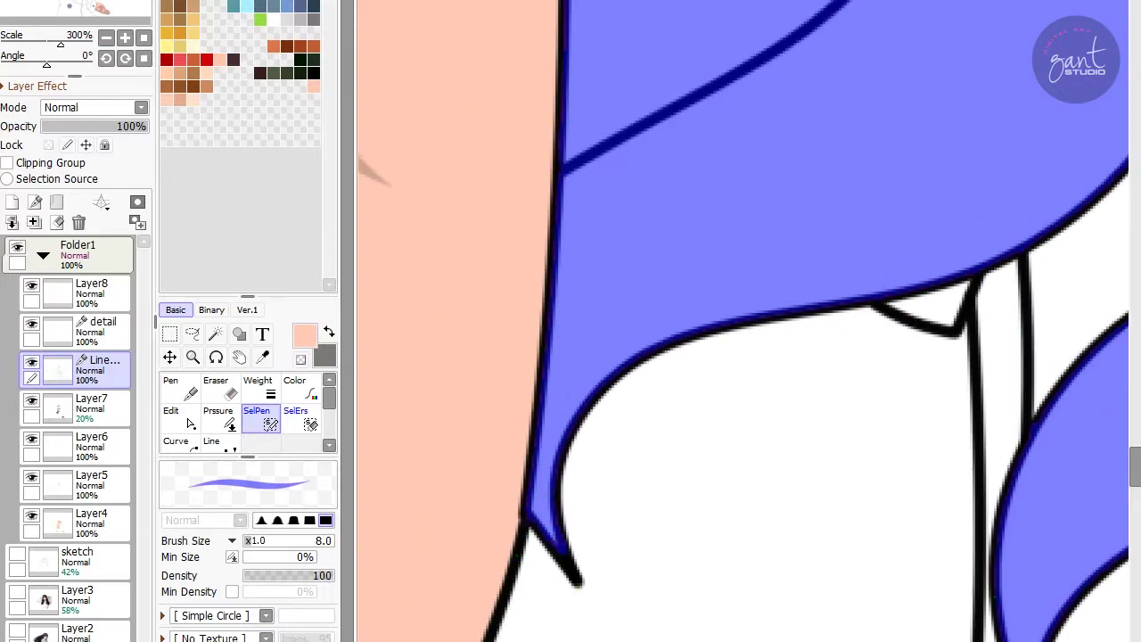
pyautogui.scroll(-4, 749, 321)
pyautogui.moveTo(749, 445); pyautogui.dragTo(748, 295)
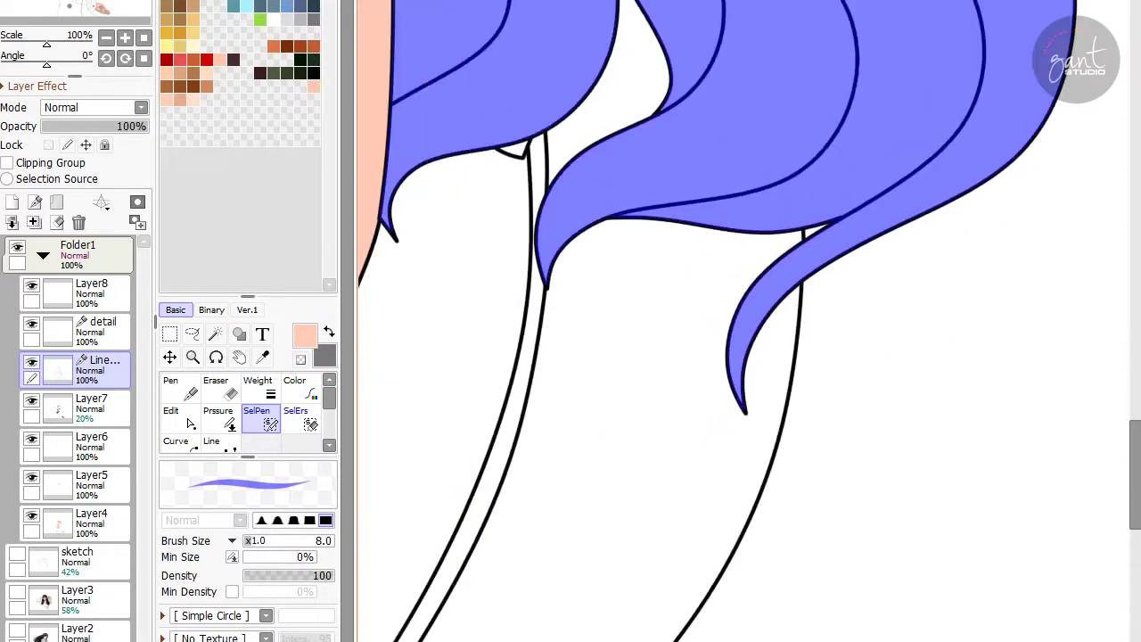
pyautogui.scroll(4, 749, 321)
pyautogui.moveTo(644, 280)
pyautogui.mouseDown()
pyautogui.moveTo(892, 280)
pyautogui.moveTo(981, 357)
pyautogui.moveTo(803, 321)
pyautogui.mouseUp()
# Complete the selection at the hair tips on the left side with the SelPen at size 12.0.
pyautogui.press(']')
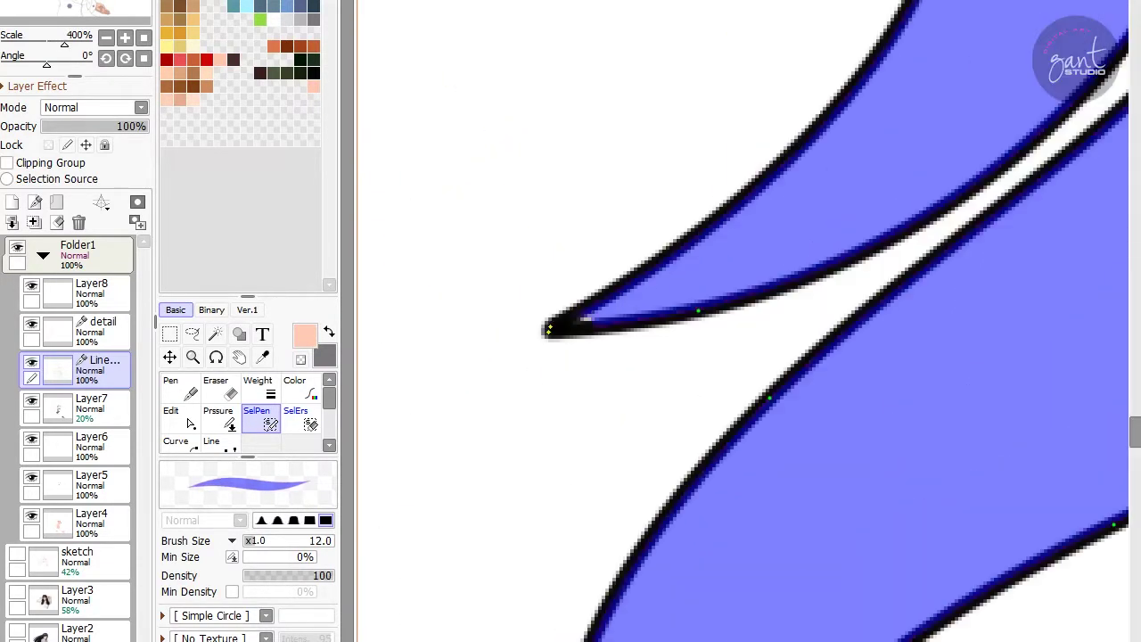
pyautogui.scroll(-4, 549, 330)
pyautogui.moveTo(548, 330)
pyautogui.mouseDown()
pyautogui.moveTo(624, 223)
pyautogui.moveTo(580, 401)
pyautogui.moveTo(529, 304)
pyautogui.moveTo(570, 268)
pyautogui.moveTo(620, 329)
pyautogui.moveTo(629, 317)
pyautogui.moveTo(624, 134)
pyautogui.mouseUp()
pyautogui.press('[')
pyautogui.scroll(4, 528, 304)
pyautogui.scroll(-2, 620, 328)
pyautogui.scroll(1, 632, 316)
pyautogui.scroll(-2, 632, 315)
# Check and complete the hair selection around the fingertips and jaw with the Magic Wand and size 8.0 SelPen.
pyautogui.press('w')
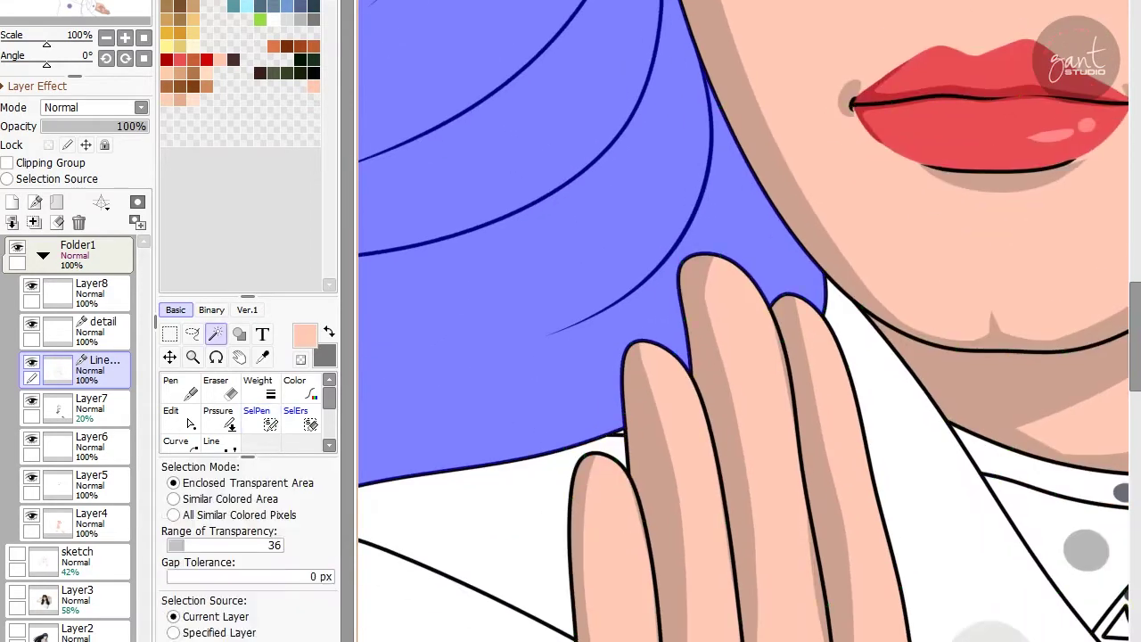
pyautogui.scroll(1, 624, 357)
pyautogui.hotkey('ctrl', 'd')
pyautogui.scroll(2, 604, 433)
pyautogui.press('s')
pyautogui.scroll(-4, 642, 428)
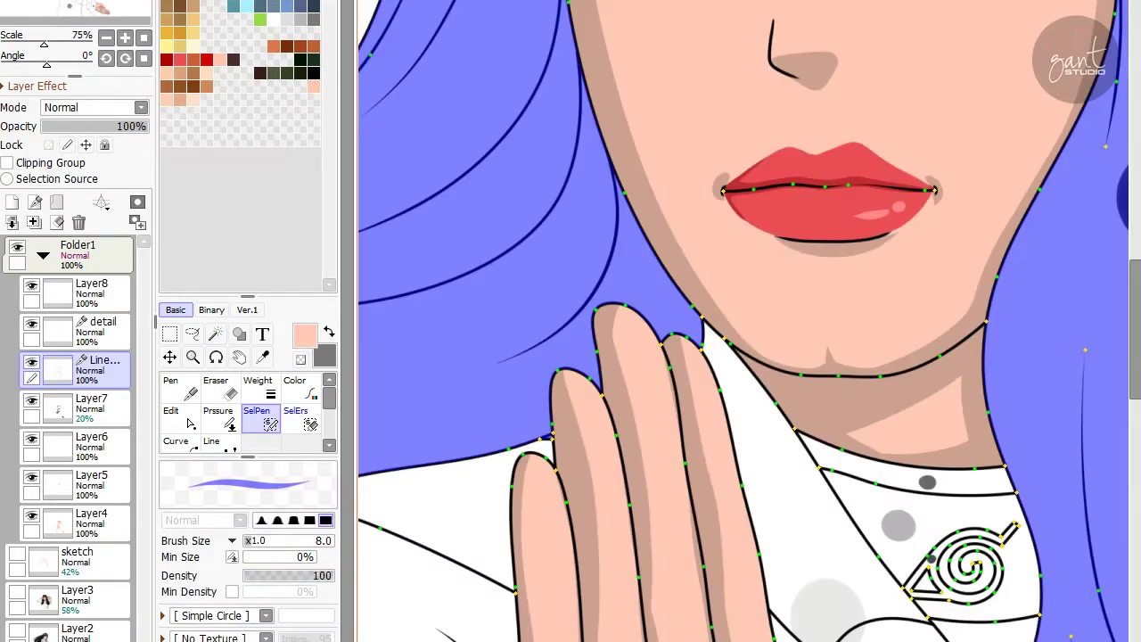
pyautogui.scroll(2, 988, 449)
pyautogui.scroll(-2, 998, 357)
pyautogui.scroll(1, 857, 364)
# Fill the selected hair and eyebrows on Layer4 with the sampled dark brown, and paint over leftover spots with the Pencil.
pyautogui.press('i')
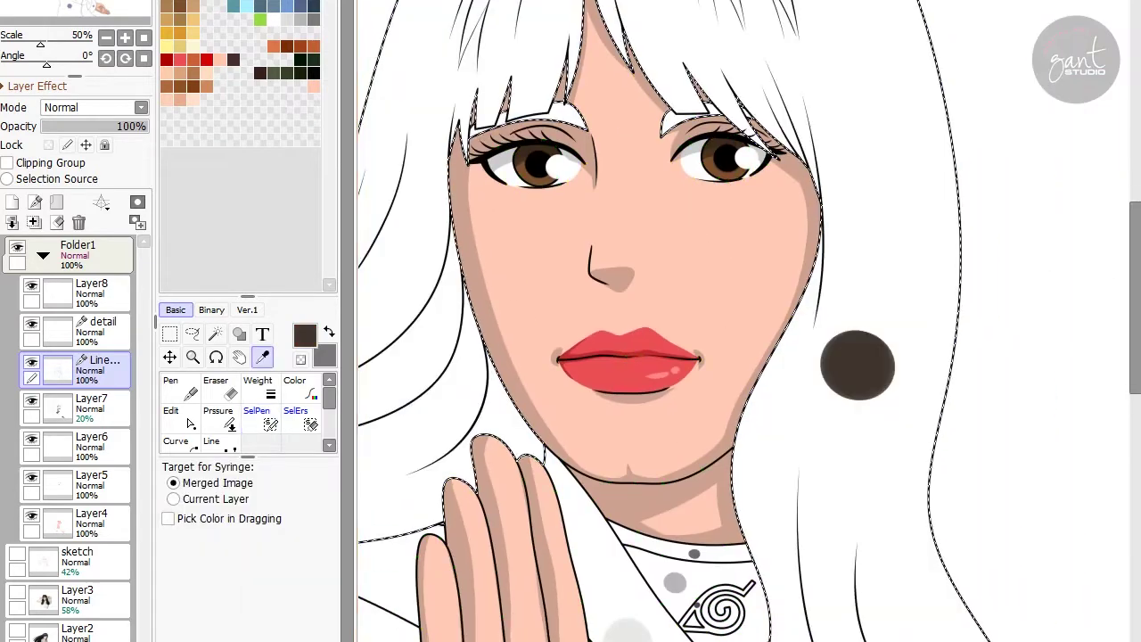
pyautogui.press('g')
pyautogui.click(841, 364)
pyautogui.press('n')
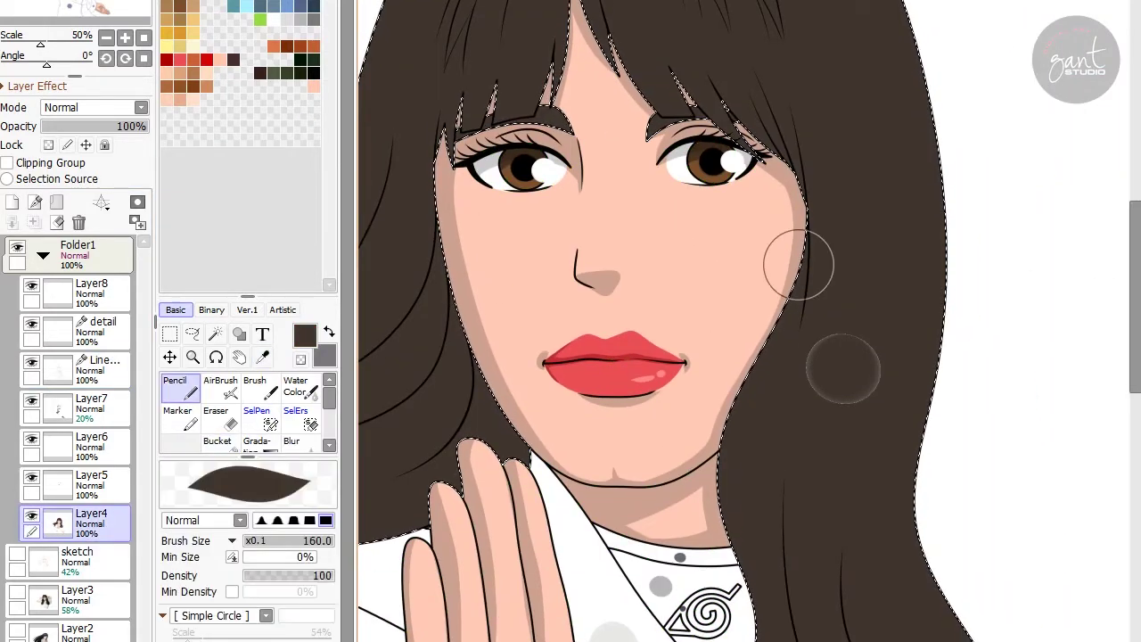
pyautogui.scroll(3, 675, 51)
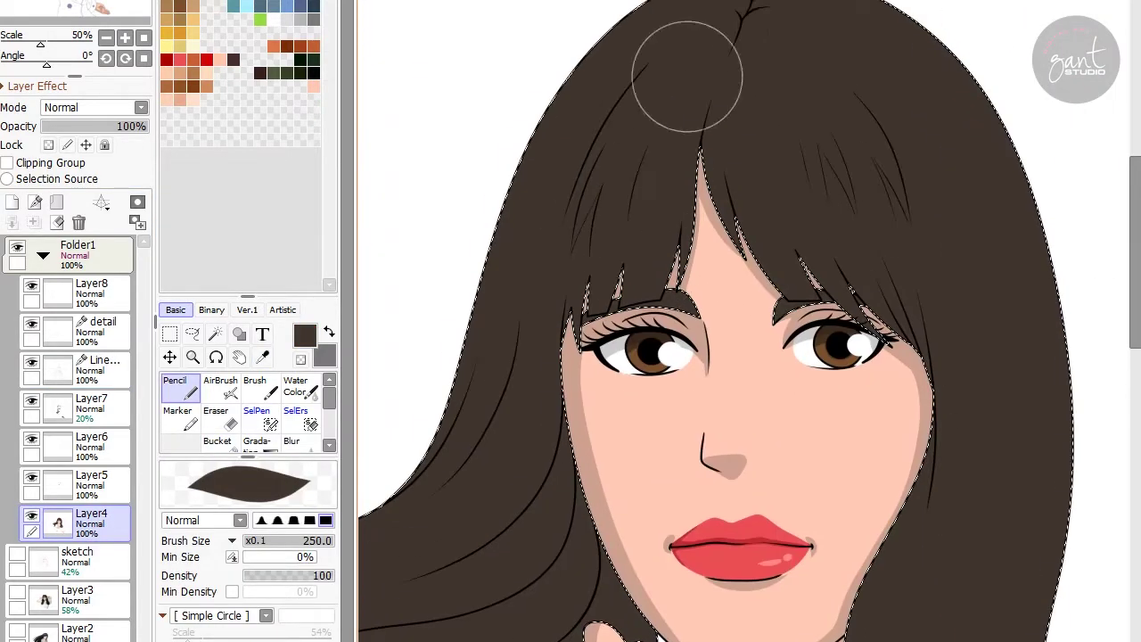
pyautogui.scroll(-2, 675, 51)
# Shade the fringe strands on Layer7 with the black size 80.0 Pencil, working from the left side to the right.
pyautogui.click(89, 404)
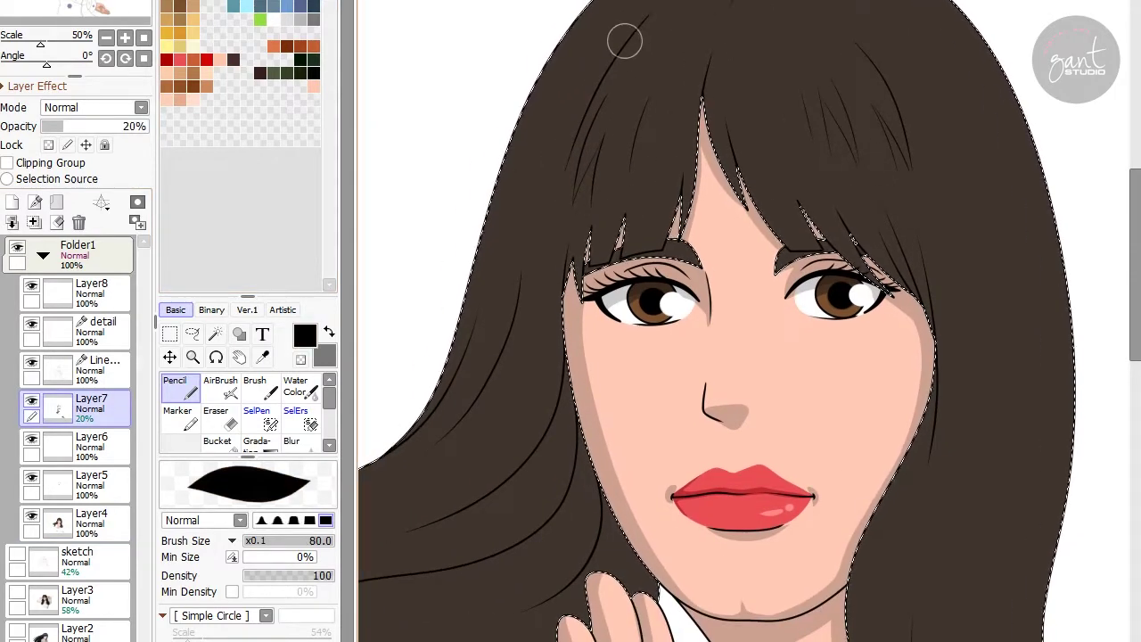
pyautogui.scroll(-1, 597, 86)
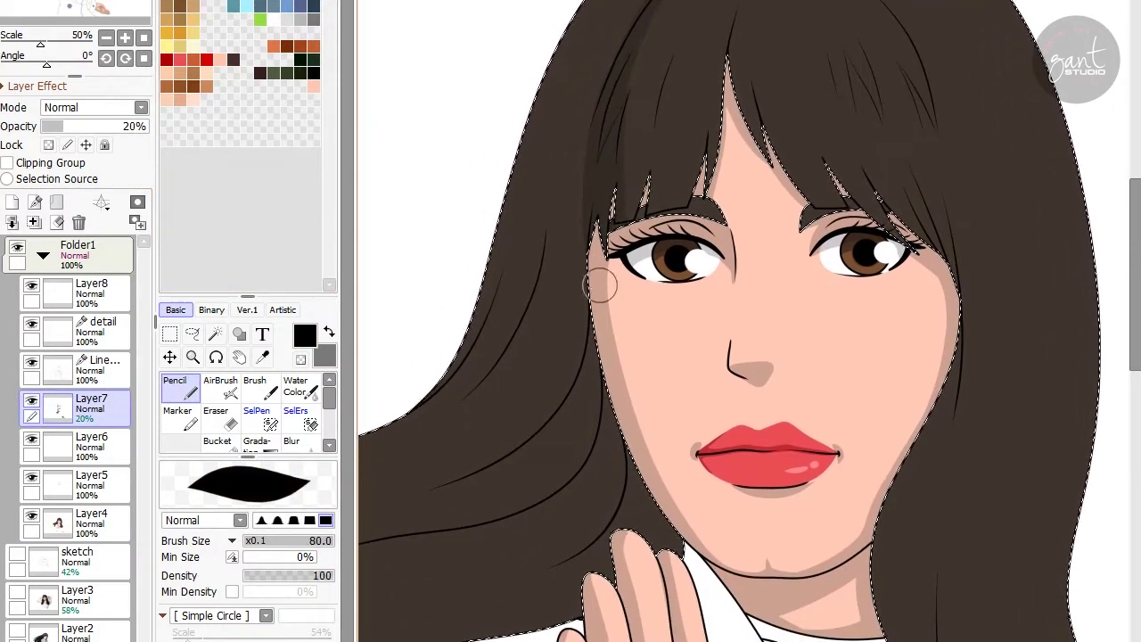
pyautogui.scroll(1, 600, 283)
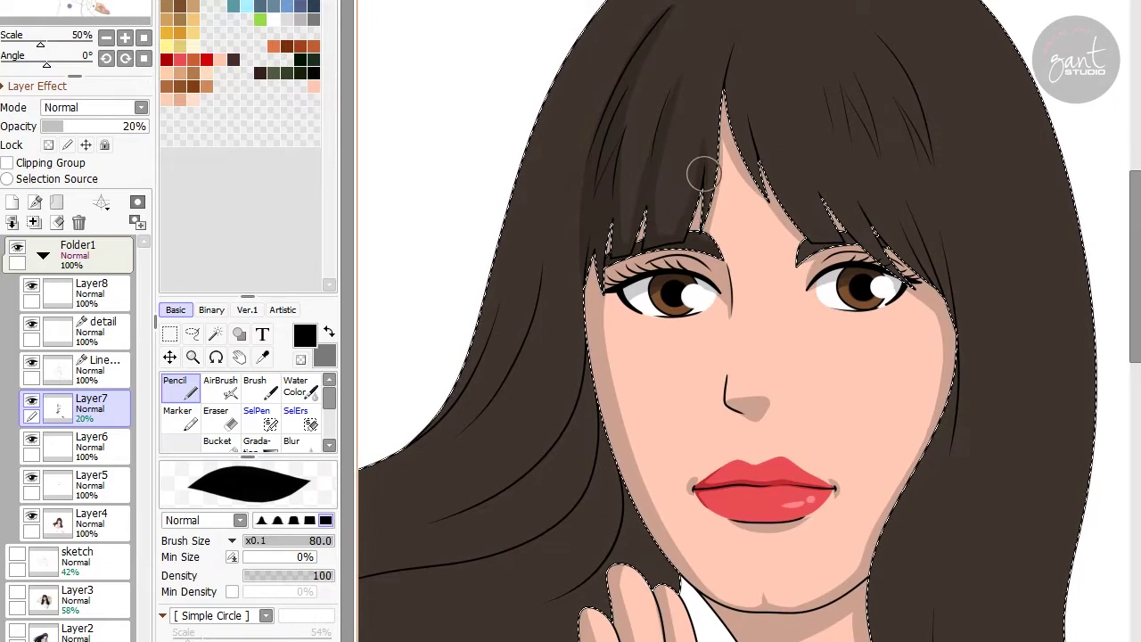
pyautogui.scroll(1, 691, 176)
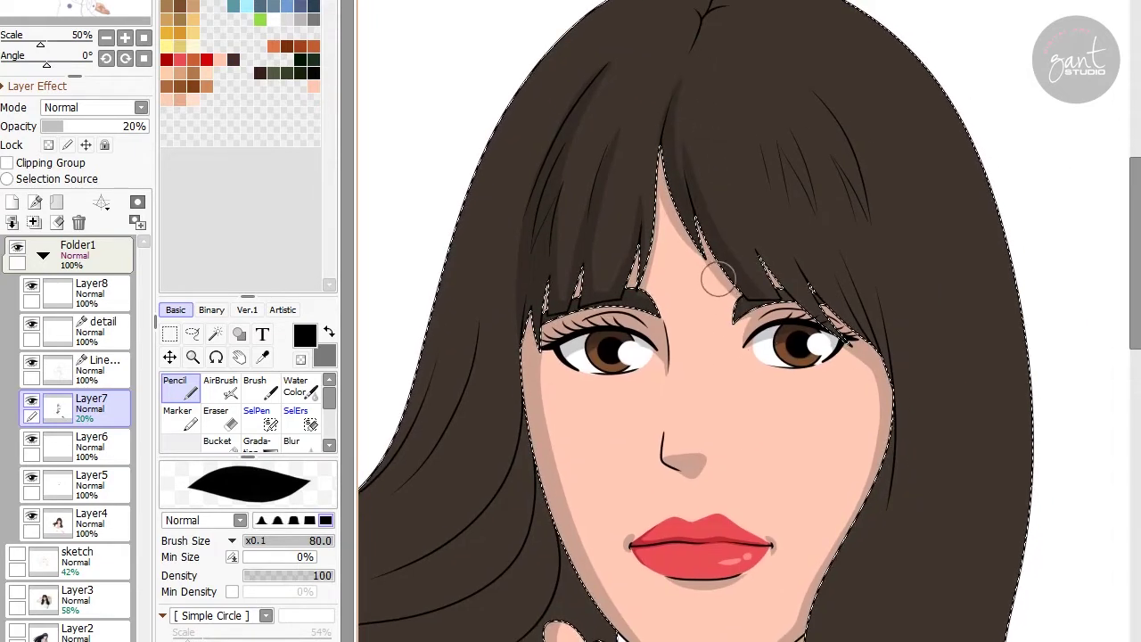
pyautogui.scroll(-1, 718, 281)
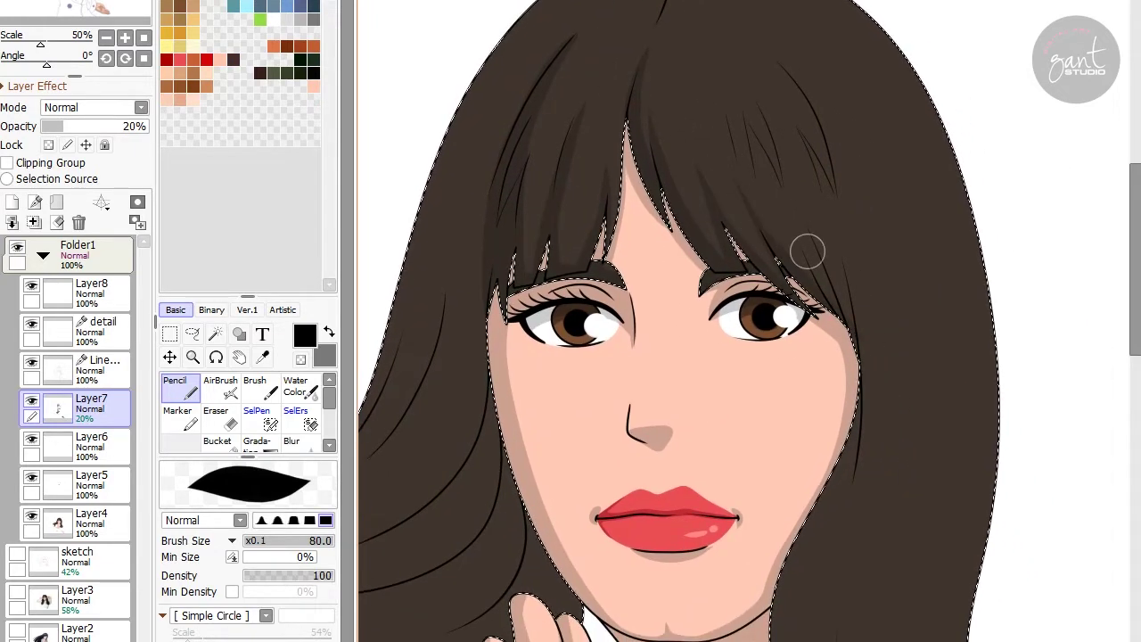
# Shade the long hair on the right side on Layer7 with the black size 80.0 Pencil, from beside the face to the curled tips.
pyautogui.scroll(-3, 807, 251)
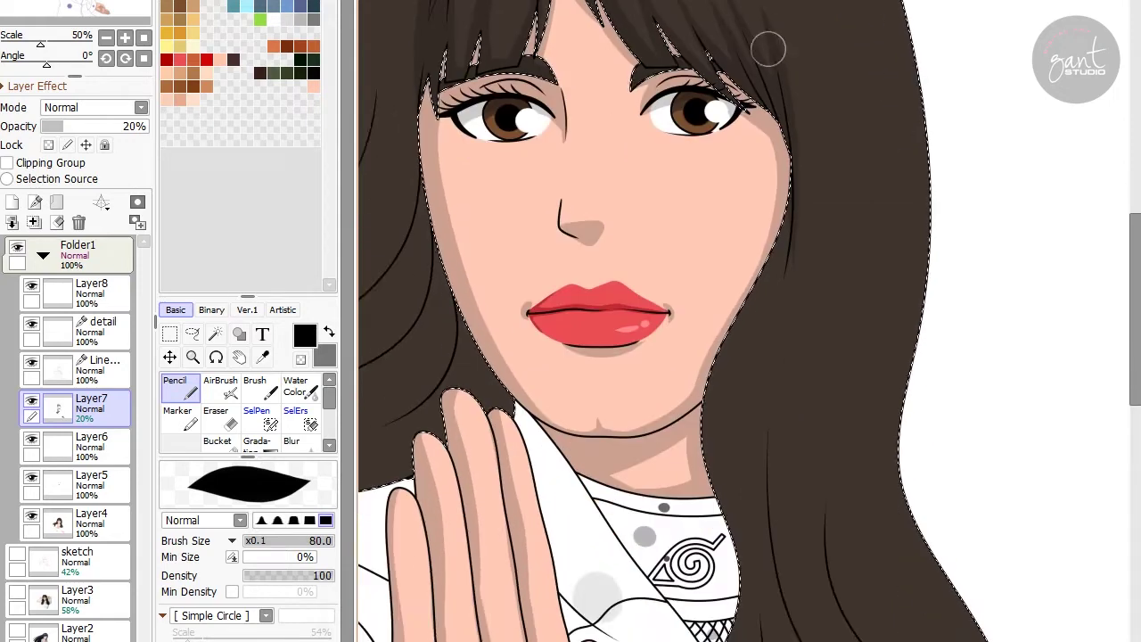
pyautogui.scroll(-2, 782, 166)
pyautogui.scroll(-3, 807, 167)
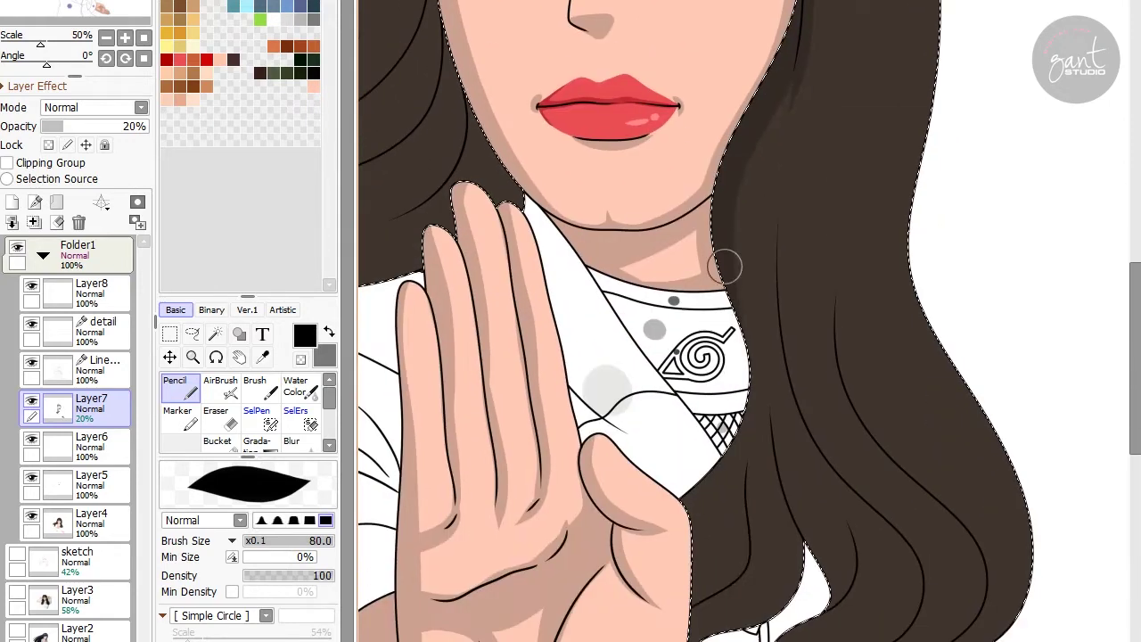
pyautogui.scroll(-3, 725, 266)
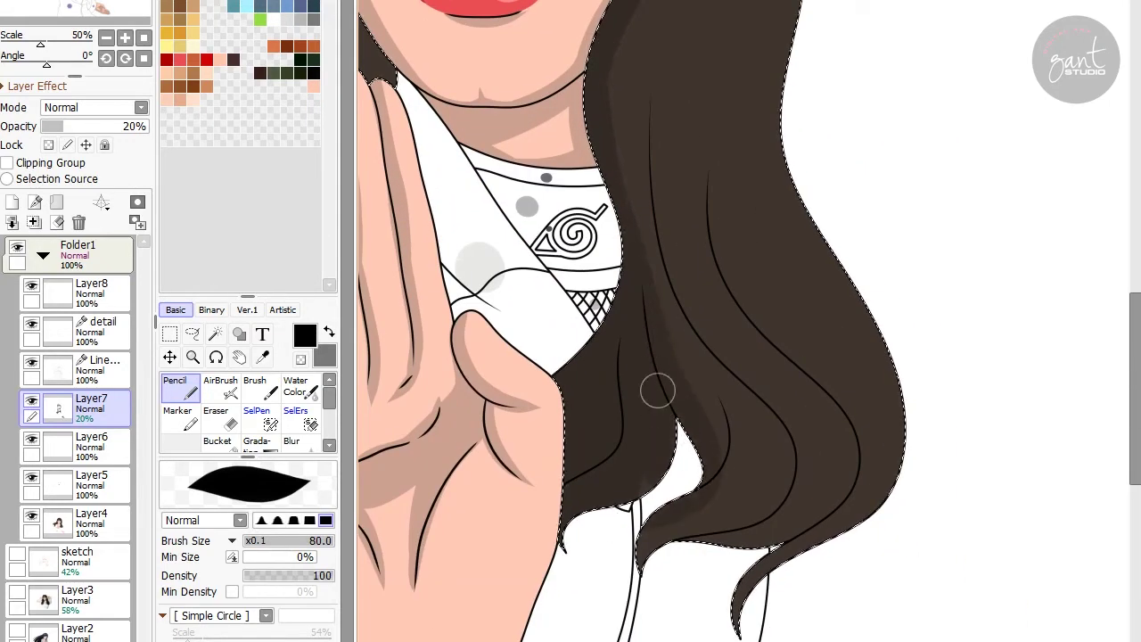
pyautogui.scroll(-2, 658, 387)
pyautogui.hscroll(2, 690, 339)
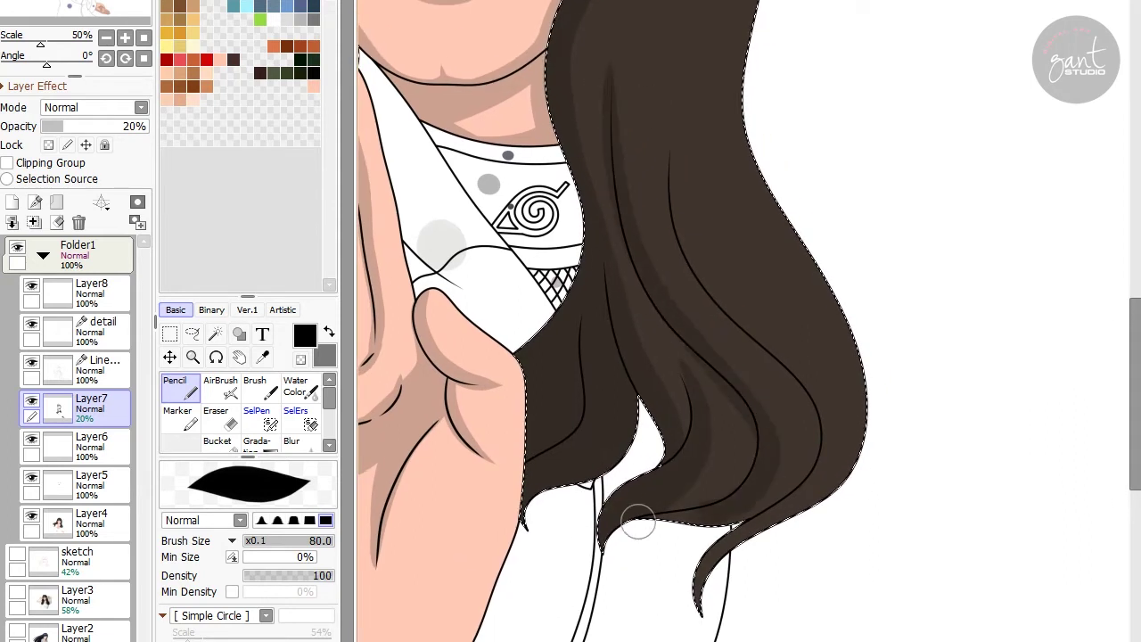
pyautogui.scroll(-2, 624, 522)
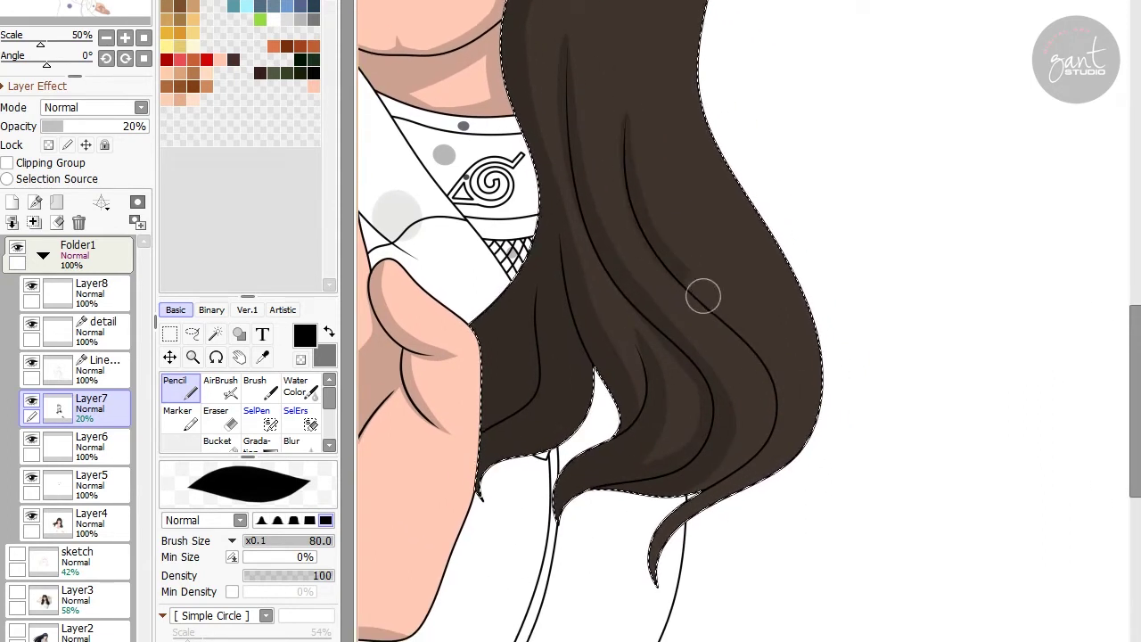
pyautogui.moveTo(703, 297)
pyautogui.mouseDown()
pyautogui.moveTo(731, 484)
pyautogui.moveTo(775, 407)
pyautogui.moveTo(683, 464)
pyautogui.moveTo(839, 330)
pyautogui.mouseUp()
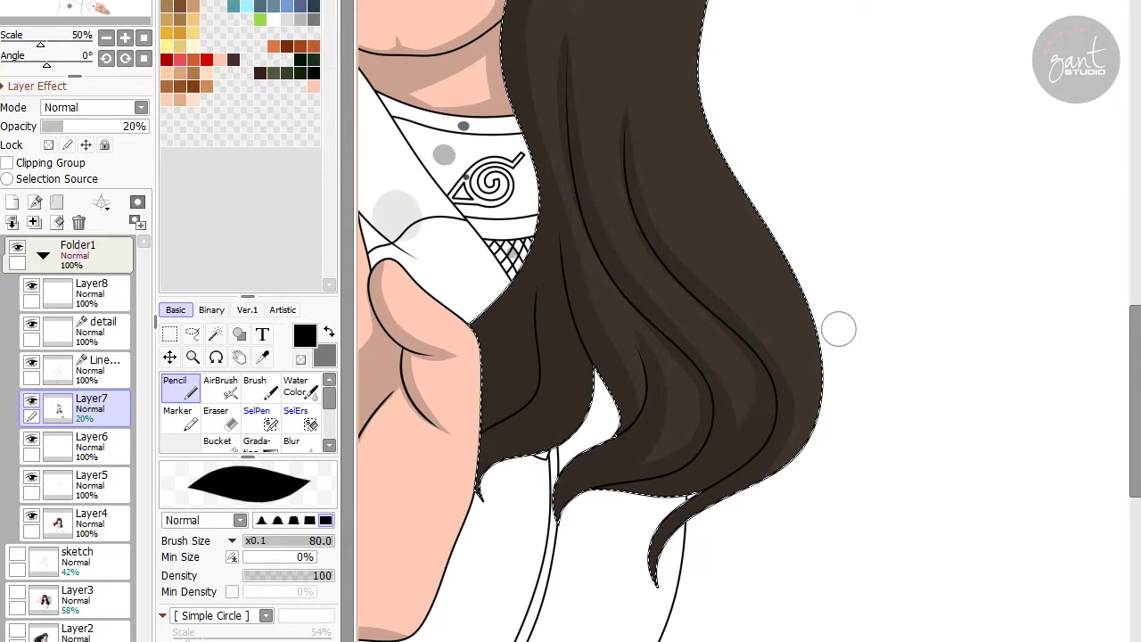
# Add dark shading strokes to the right part of the fringe and around the hair parting at the crown.
pyautogui.scroll(3, 839, 330)
pyautogui.scroll(3, 614, 191)
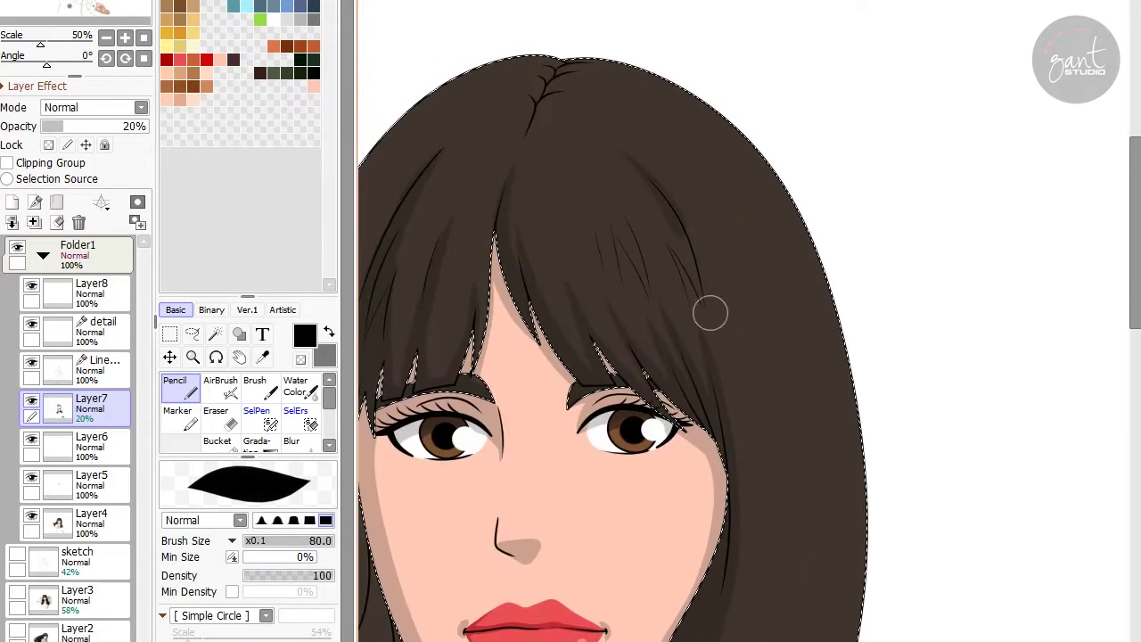
pyautogui.scroll(2, 603, 237)
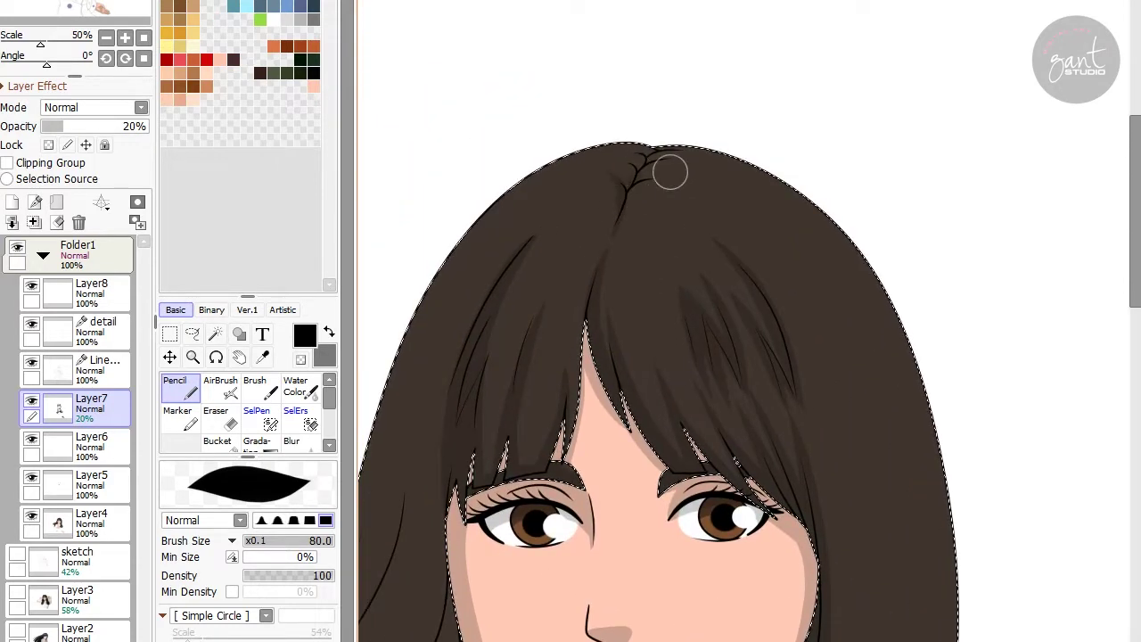
# Shade the left-side hair strands beside the cheek and above the raised hand with the black Pencil.
pyautogui.scroll(-10, 713, 147)
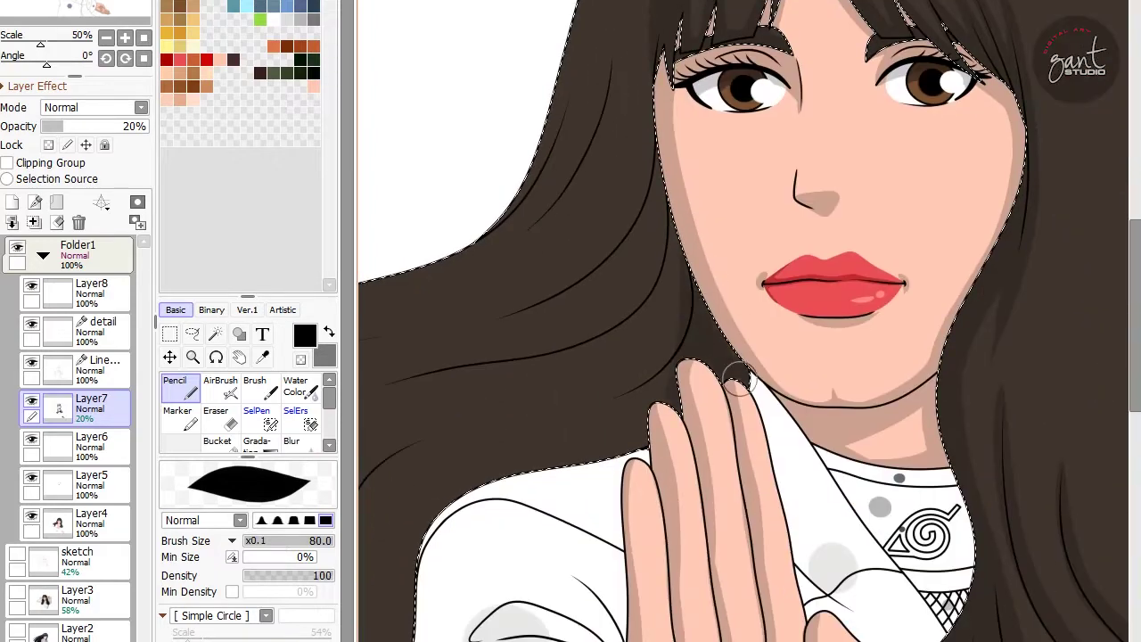
pyautogui.hscroll(-2, 741, 357)
pyautogui.scroll(1, 683, 237)
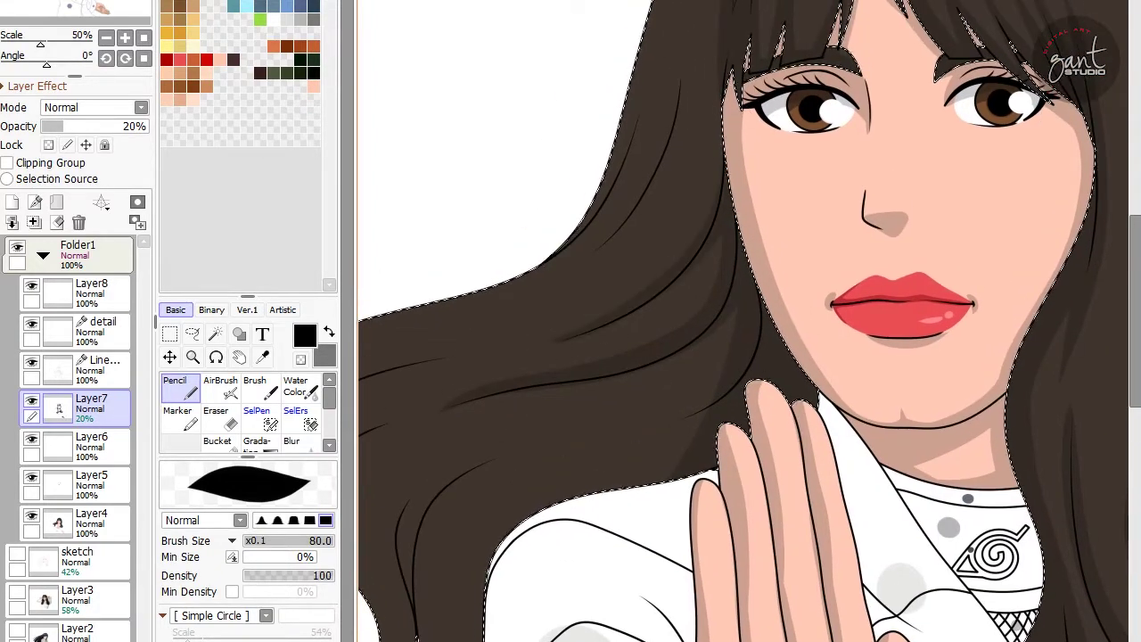
pyautogui.scroll(-2, 756, 232)
pyautogui.hscroll(-3, 756, 232)
pyautogui.scroll(-2, 756, 231)
# Shade the waves of the left-side hair above the shoulder with the Pencil enlarged to 100.0 and 120.0.
pyautogui.press(']')
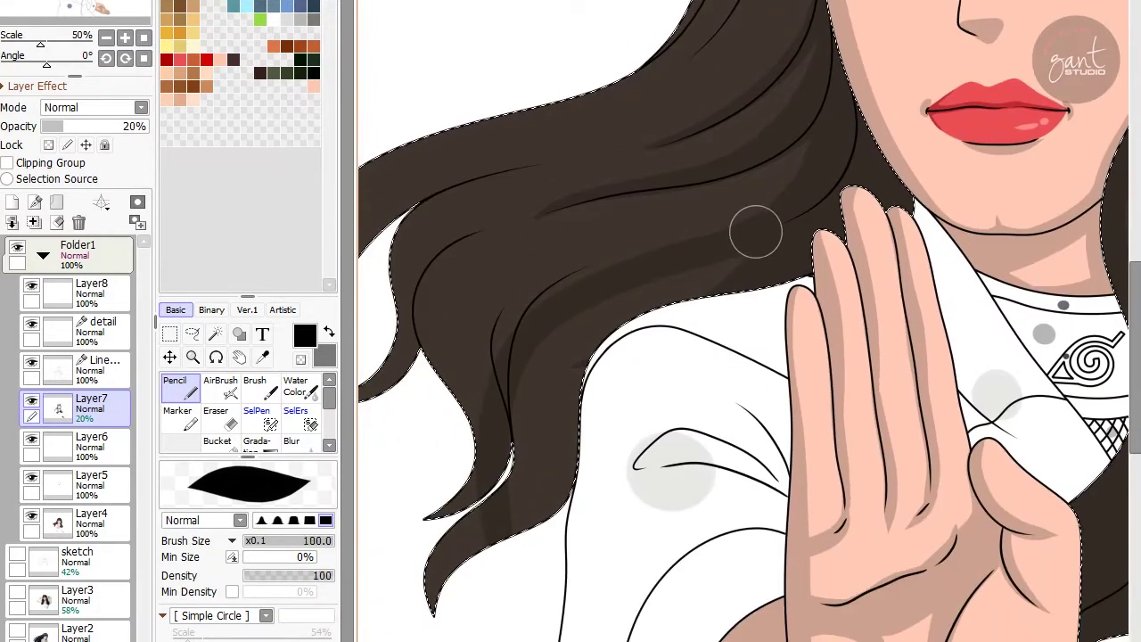
pyautogui.press(']')
pyautogui.scroll(2, 776, 249)
pyautogui.hscroll(-1, 776, 250)
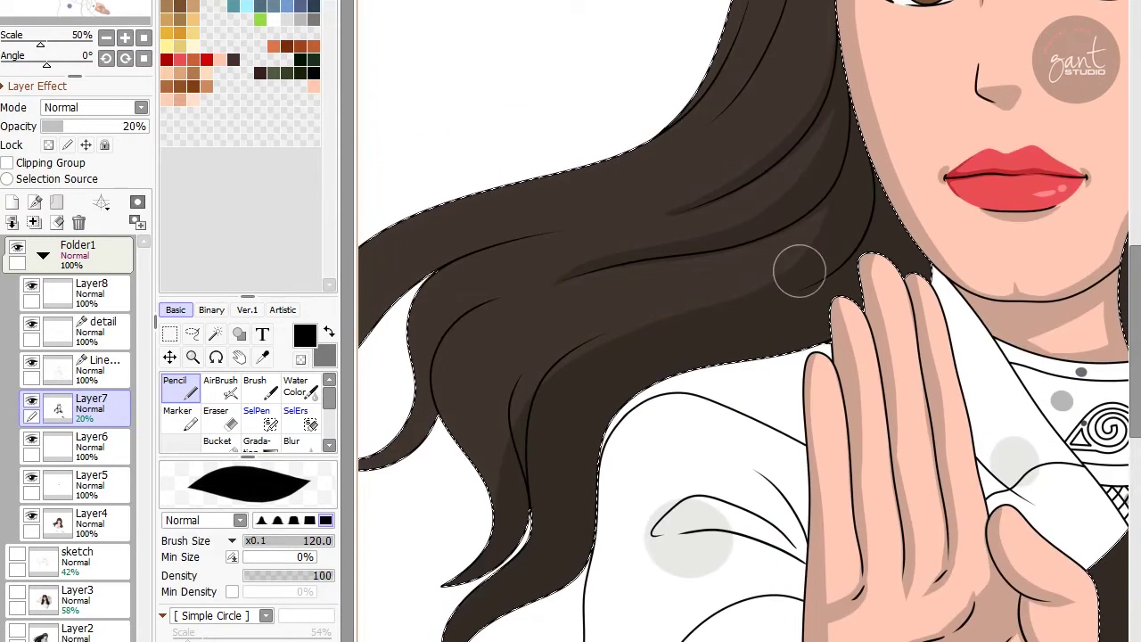
pyautogui.hscroll(-1, 579, 330)
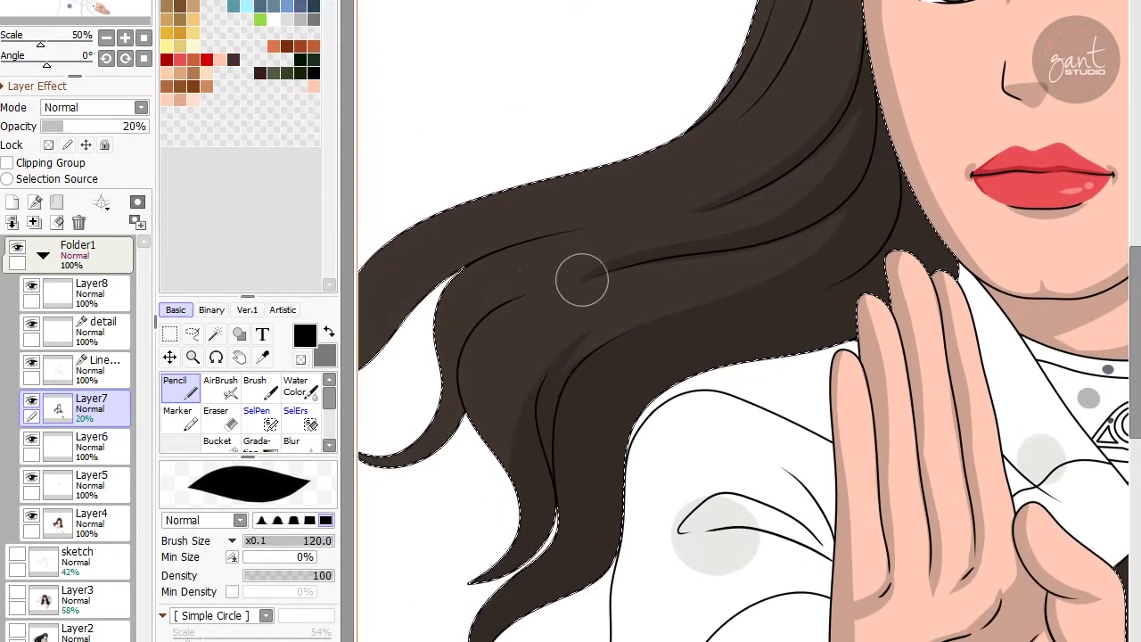
pyautogui.scroll(2, 543, 312)
pyautogui.hscroll(-3, 544, 312)
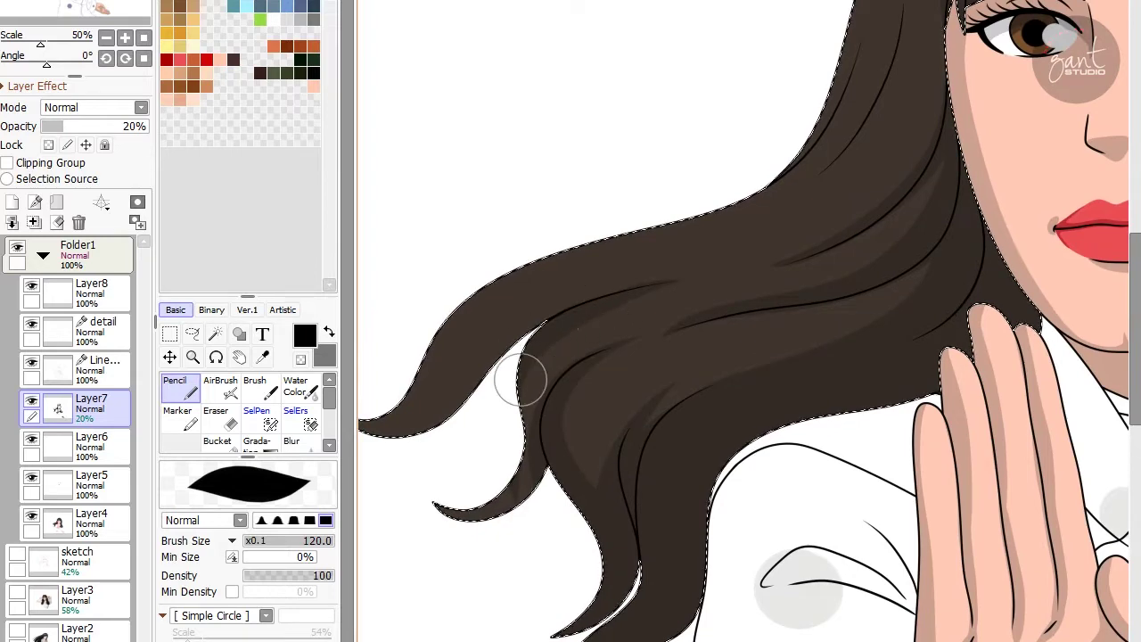
# Shade the outer left hair from the windblown tips up to the side of the head with the size 120.0 Pencil.
pyautogui.hscroll(-3, 522, 381)
pyautogui.scroll(3, 624, 365)
pyautogui.scroll(8, 586, 437)
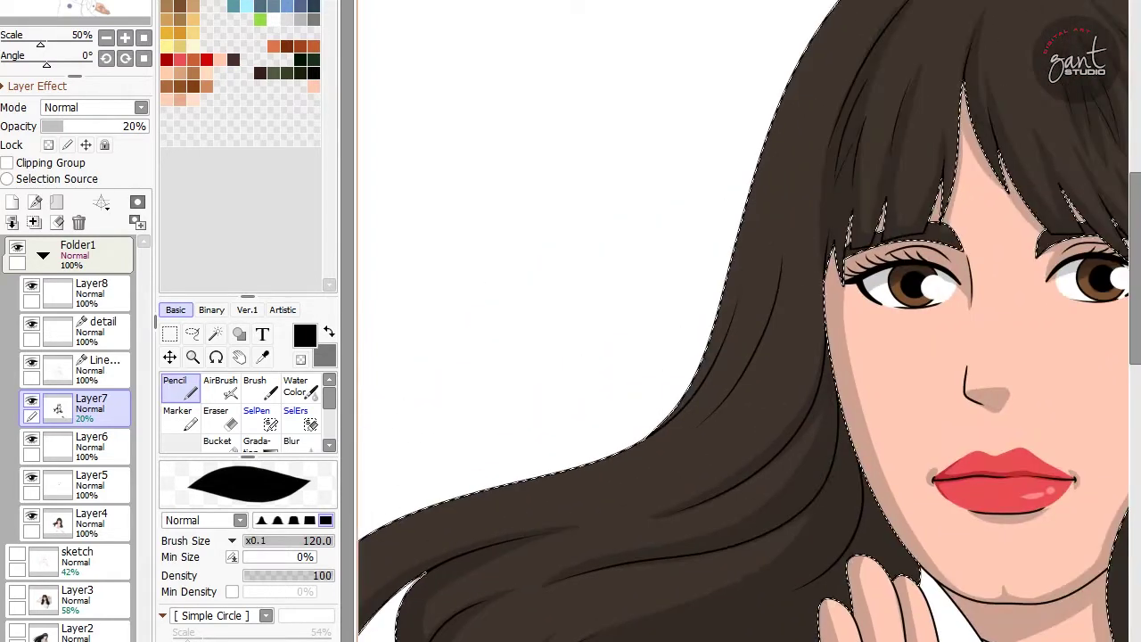
pyautogui.hscroll(-3, 652, 466)
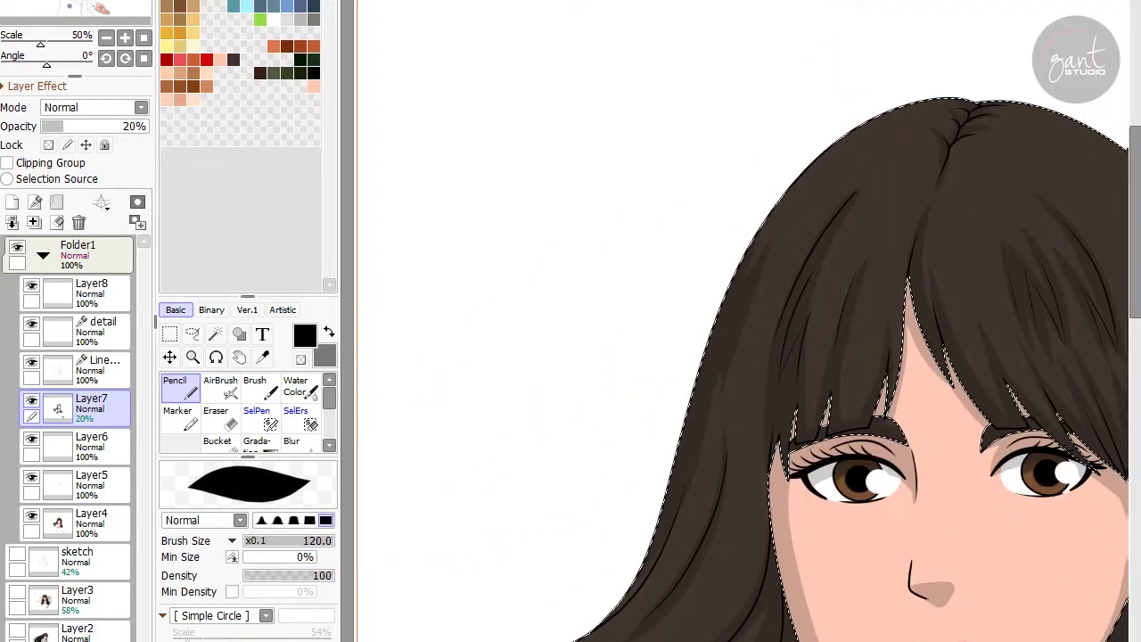
# Paint zigzag highlight strokes across the fringe and upper hair on Layer7 with the white Pencil at size 50.0.
pyautogui.scroll(-4, 730, 328)
pyautogui.hscroll(3, 730, 328)
pyautogui.press('x')
pyautogui.press('[')
pyautogui.press('[')
pyautogui.press('[')
pyautogui.press('[')
pyautogui.press('[')
pyautogui.hscroll(9, 737, 149)
pyautogui.scroll(4, 738, 149)
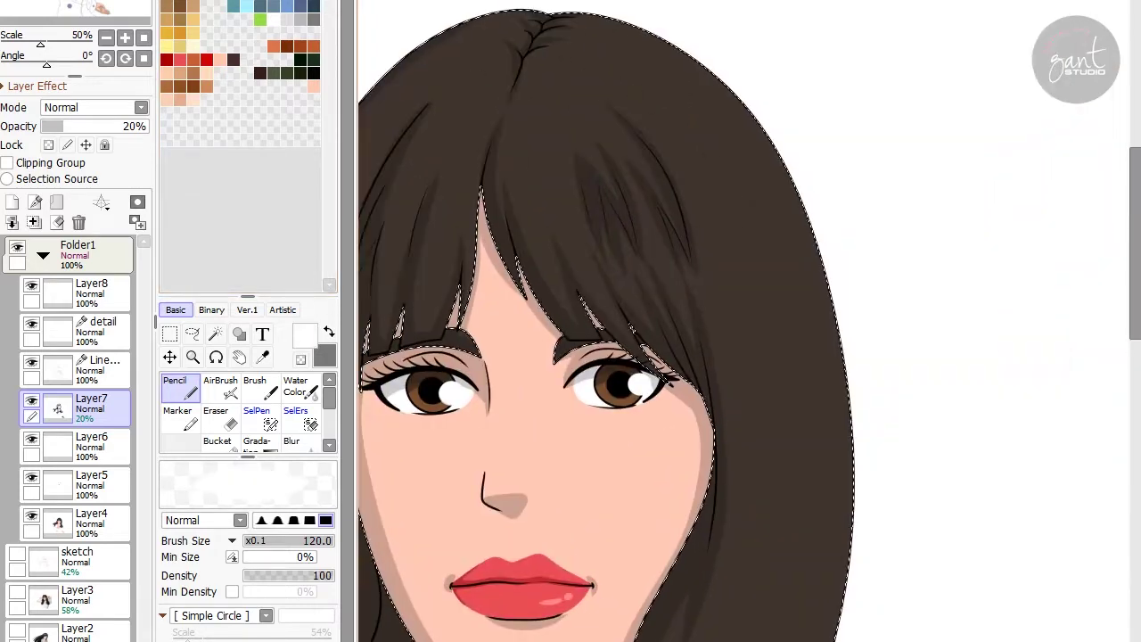
pyautogui.moveTo(706, 157); pyautogui.dragTo(697, 200)
pyautogui.scroll(1, 677, 193)
pyautogui.hscroll(-1, 677, 193)
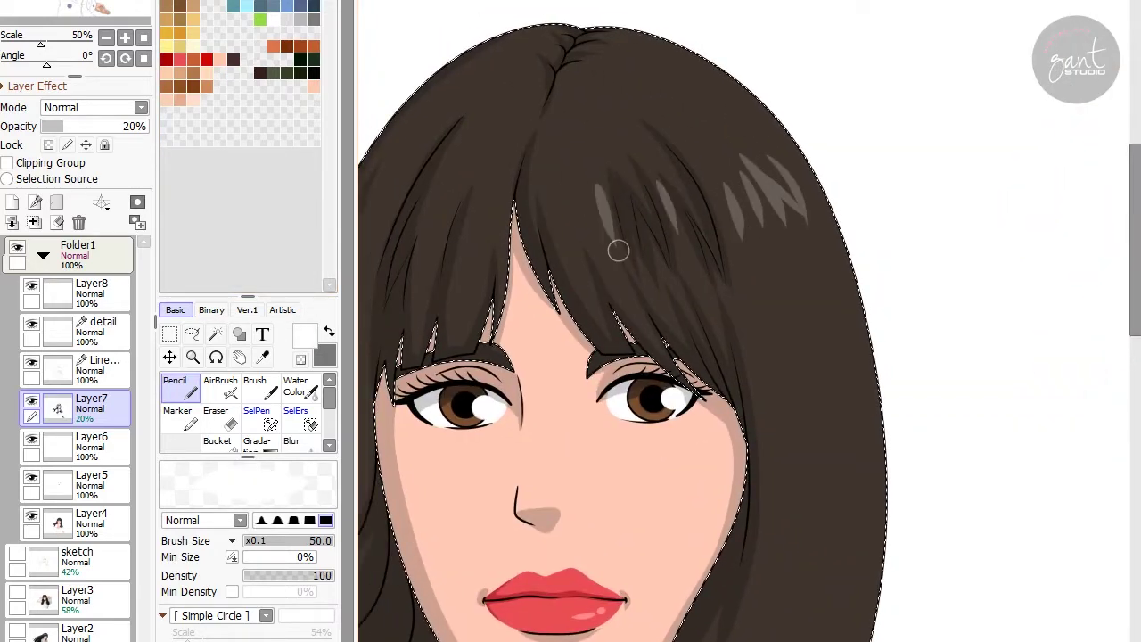
pyautogui.scroll(1, 549, 194)
pyautogui.hscroll(-2, 549, 193)
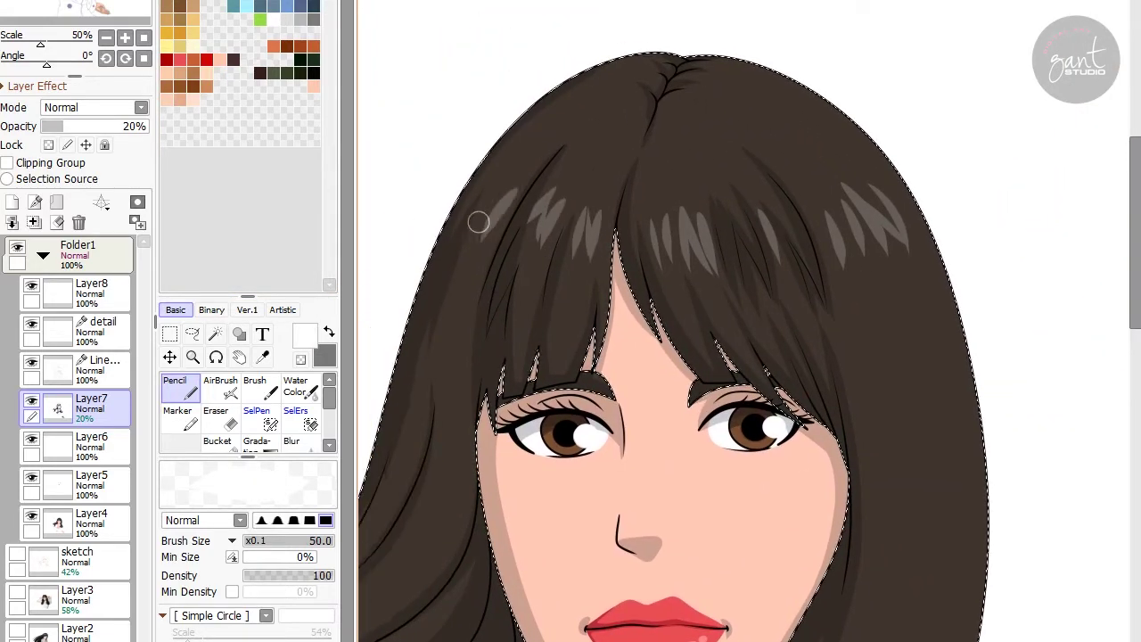
# Paint white zigzag highlights on the right-side hair at mouth level and on the upper left-side strands.
pyautogui.scroll(-12, 479, 222)
pyautogui.hscroll(6, 478, 222)
pyautogui.scroll(3, 661, 227)
pyautogui.hscroll(-12, 662, 227)
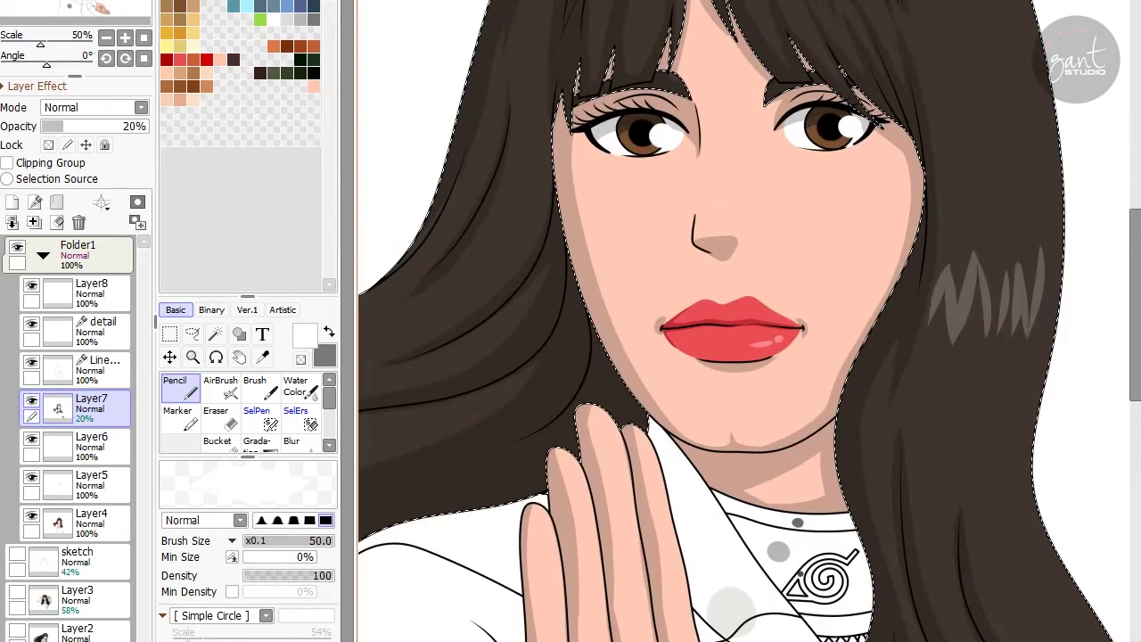
pyautogui.moveTo(610, 233); pyautogui.dragTo(571, 268)
# Paint white highlights on the lower curls of the right-side hair with the size 50.0 Pencil.
pyautogui.scroll(-14, 659, 207)
pyautogui.hscroll(16, 660, 207)
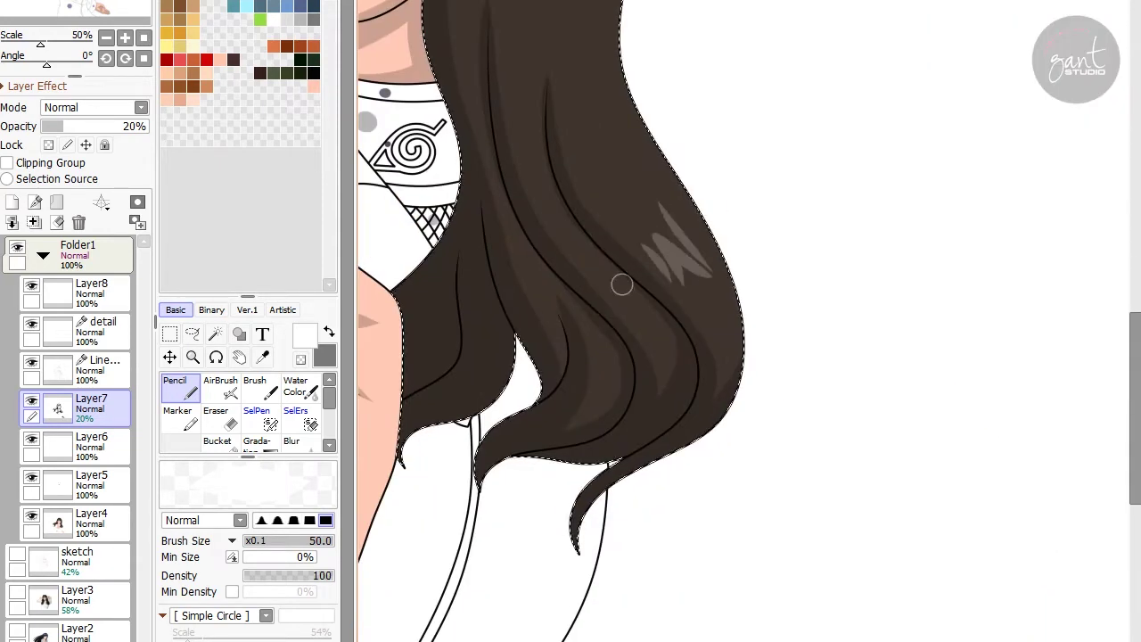
pyautogui.hscroll(-20, 574, 312)
pyautogui.scroll(3, 574, 312)
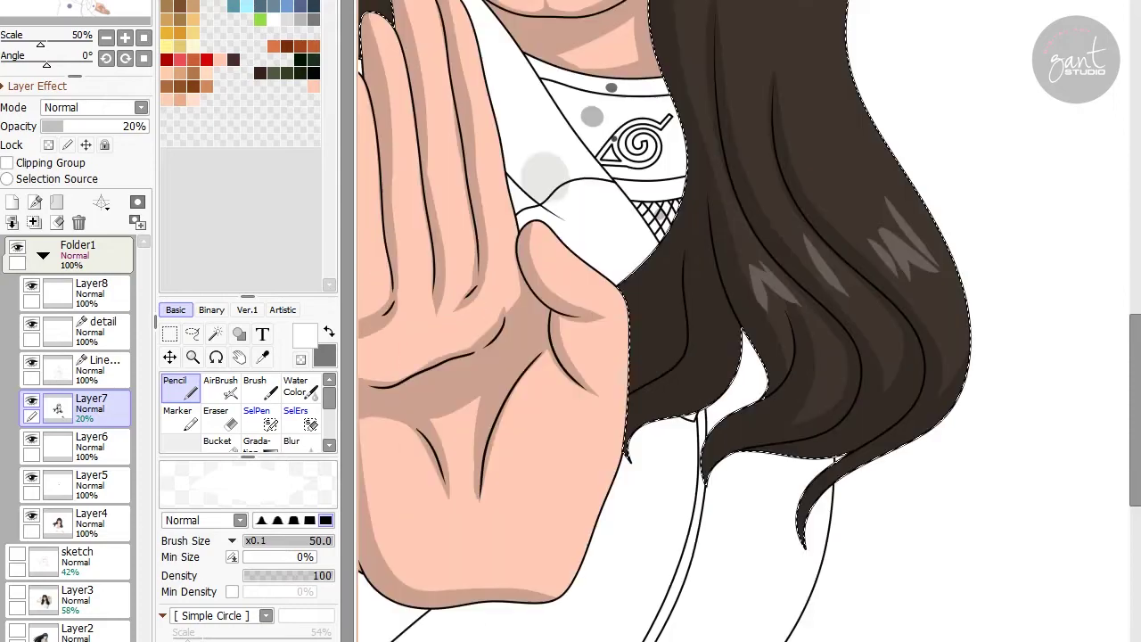
# Paint white highlights along the waves of the flowing left-side hair.
pyautogui.moveTo(751, 217); pyautogui.dragTo(724, 206)
pyautogui.scroll(1, 724, 206)
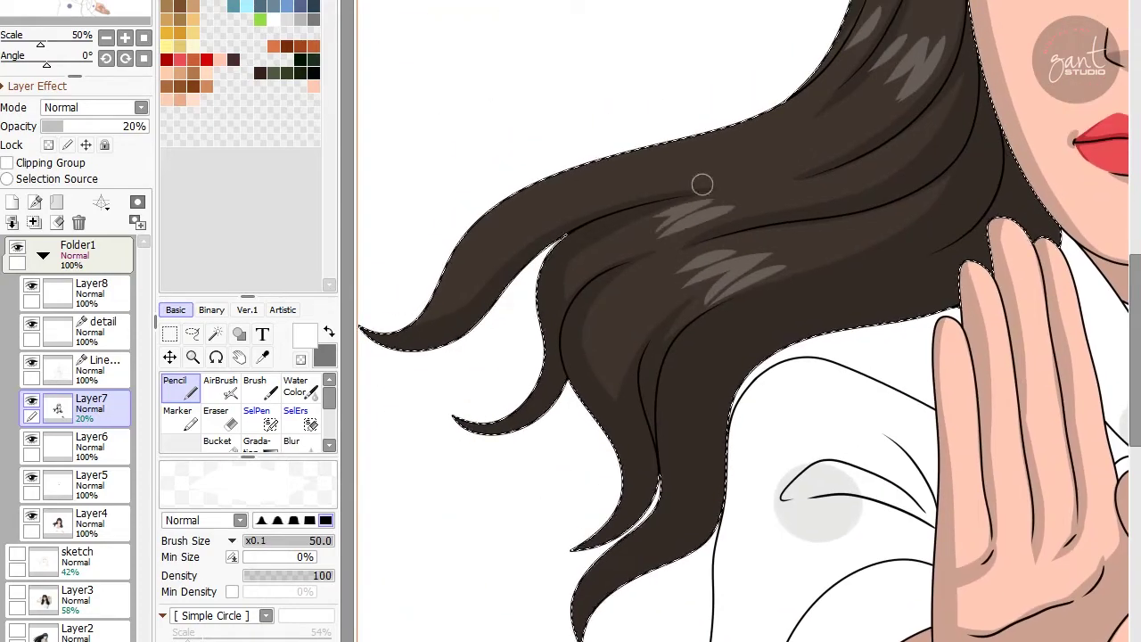
pyautogui.scroll(-5, 693, 163)
# Select the two cloth bands above and below the neck plate on the linework layer with the Magic Wand and SelPen.
pyautogui.click(98, 360)
pyautogui.scroll(6, 693, 268)
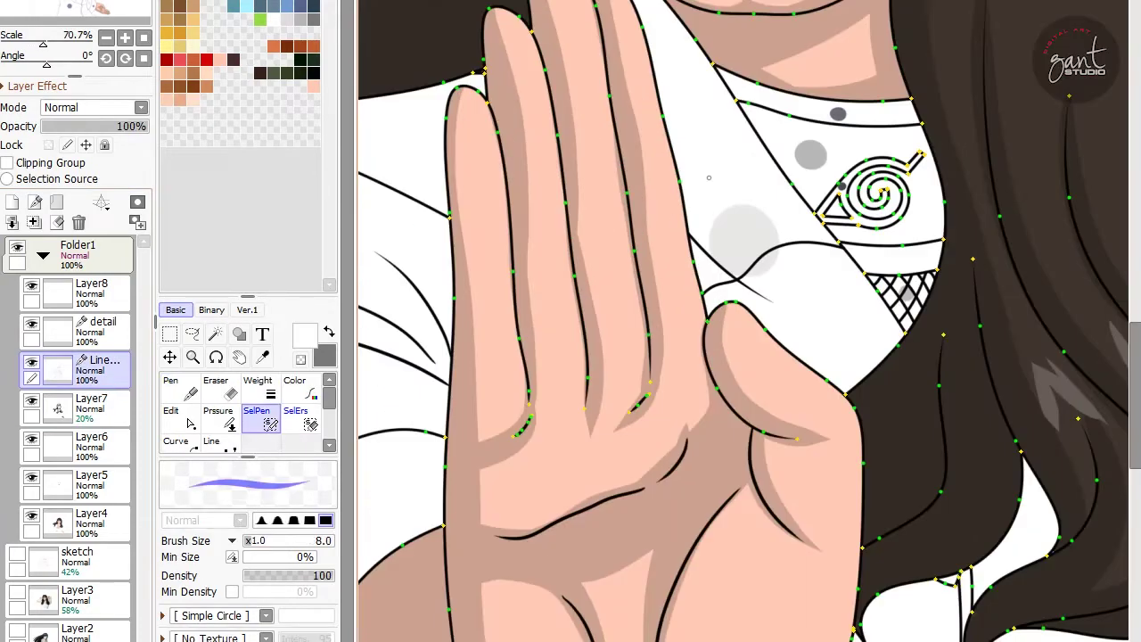
pyautogui.click(215, 333)
pyautogui.click(798, 292)
pyautogui.scroll(3, 794, 256)
pyautogui.press('s')
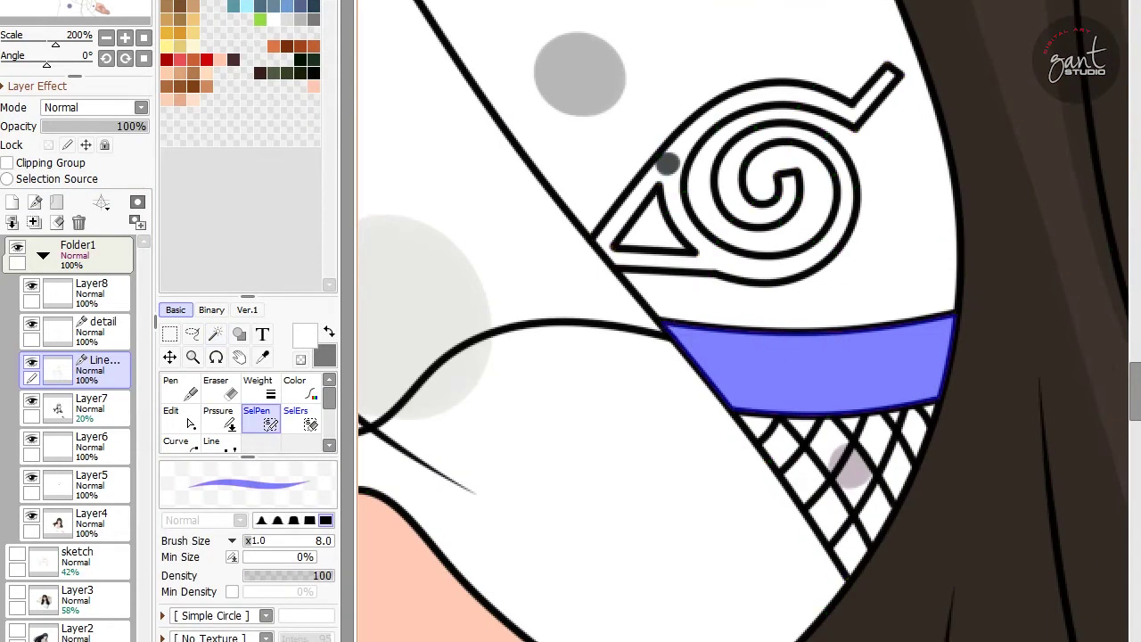
pyautogui.scroll(3, 732, 321)
# Fill the selected cloth bands on Layer4 with the sampled slate grey using the Bucket and Pencil.
pyautogui.click(263, 356)
pyautogui.click(89, 523)
pyautogui.click(217, 441)
pyautogui.click(669, 112)
pyautogui.click(175, 386)
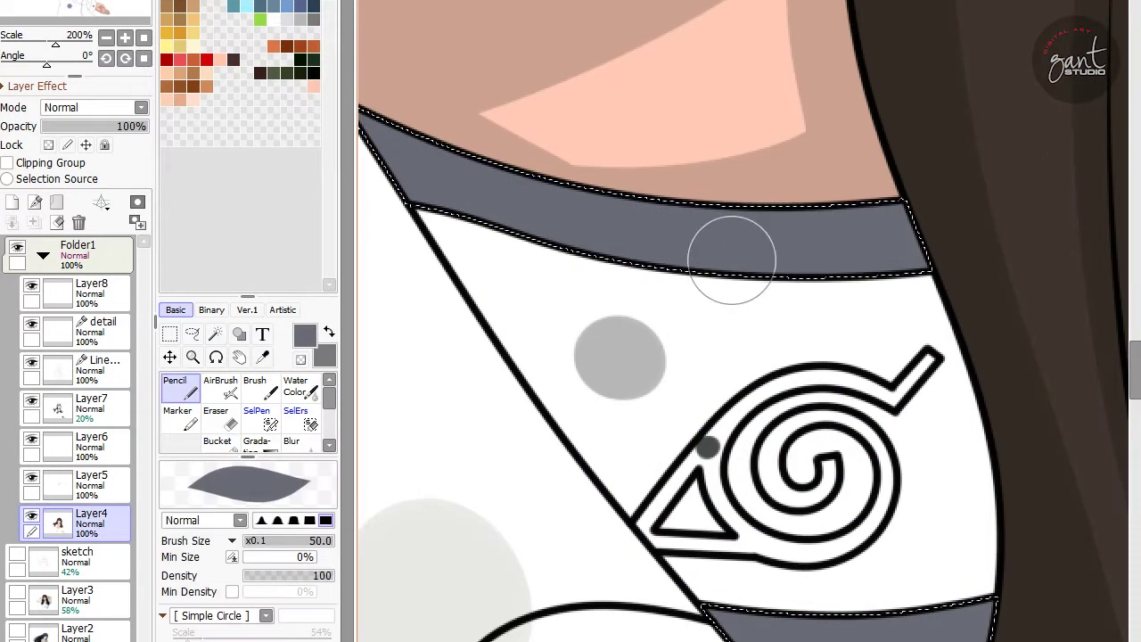
# Shade the ends and lower edges of the cloth bands on Layer7 with the black Pencil at size 35.0.
pyautogui.click(89, 404)
pyautogui.scroll(-3, 866, 407)
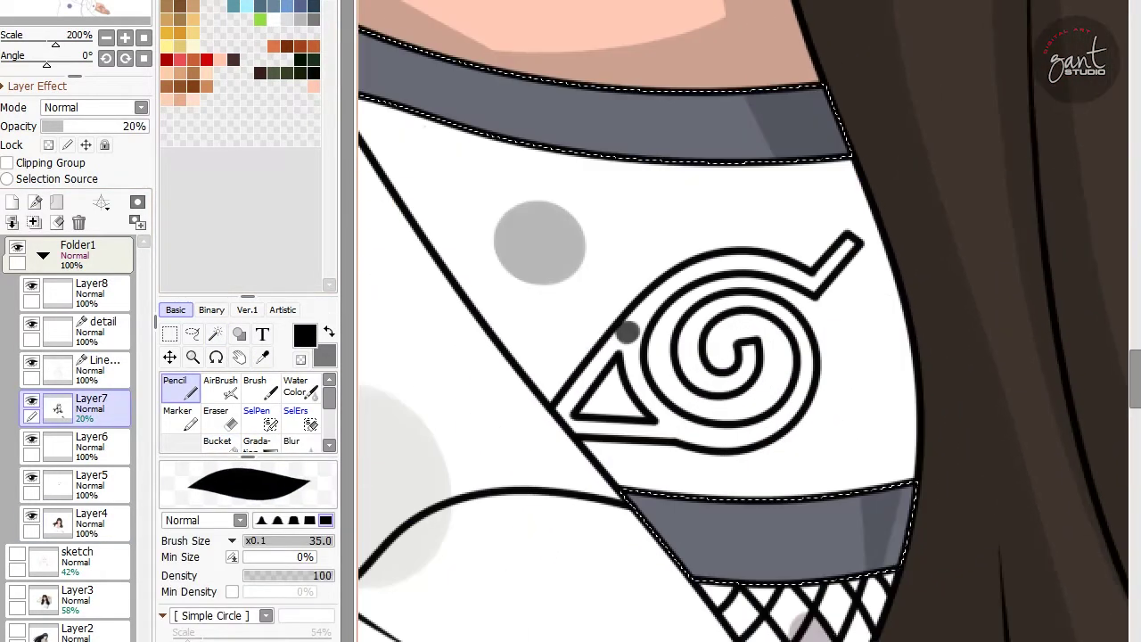
pyautogui.scroll(3, 859, 420)
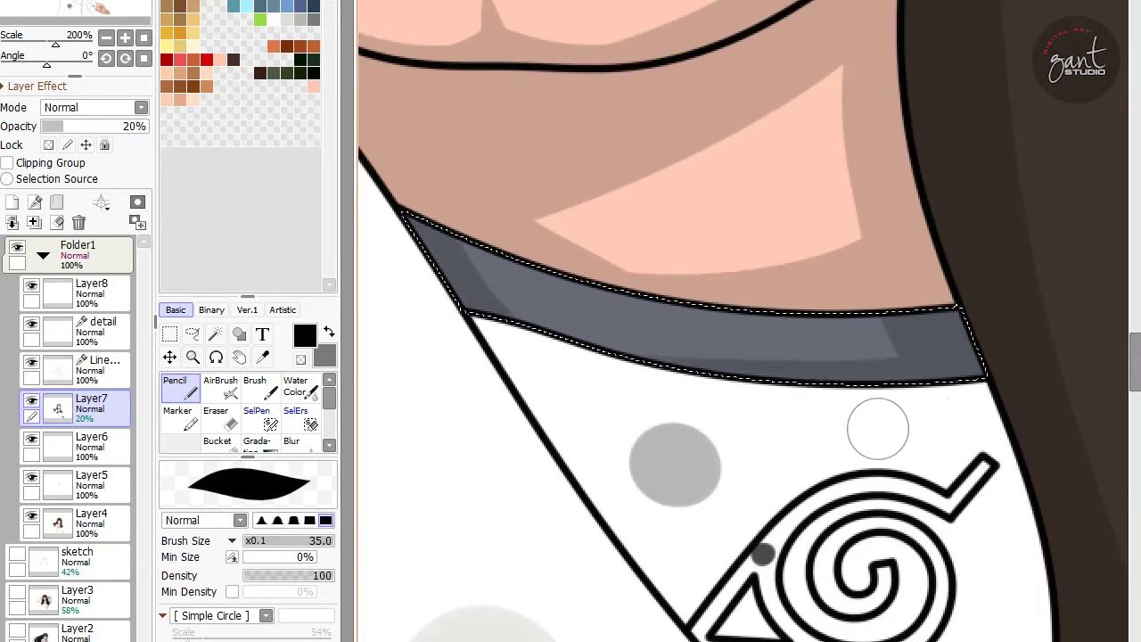
# Select the neck plate around the spiral symbol on the linework layer with the Magic Wand and size 8.0 SelPen.
pyautogui.click(90, 365)
pyautogui.scroll(-2, 713, 357)
pyautogui.click(215, 334)
pyautogui.click(624, 463)
pyautogui.click(256, 416)
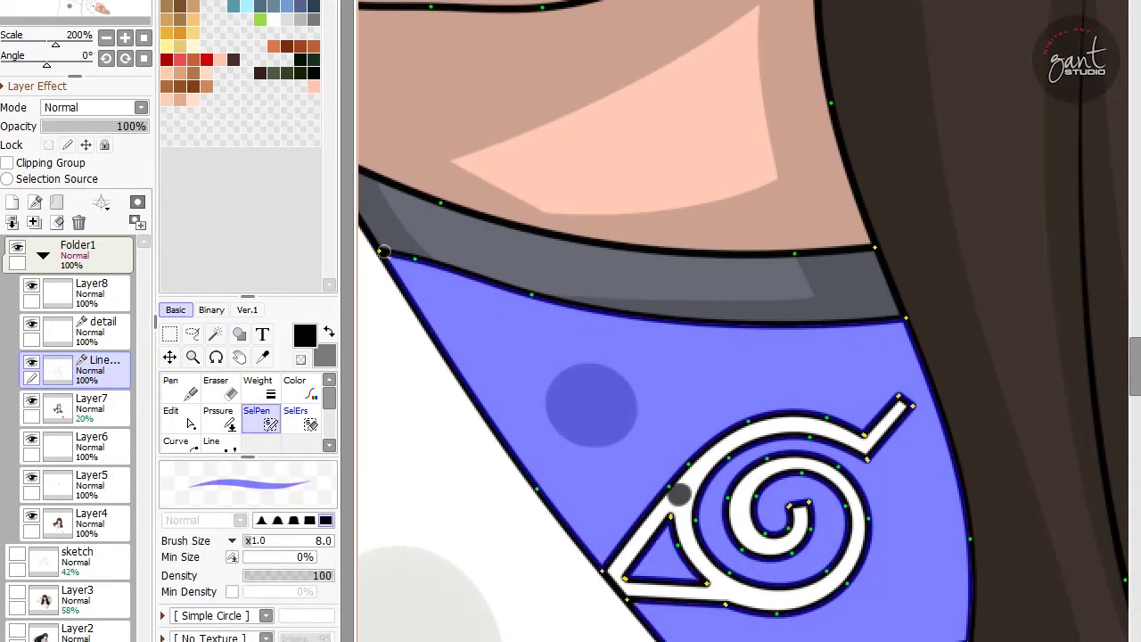
# Fill the selected plate on Layer4 with the light grey sampled from its reference dot, using the Bucket and Pencil.
pyautogui.click(263, 357)
pyautogui.click(89, 521)
pyautogui.click(217, 440)
pyautogui.click(624, 401)
pyautogui.click(174, 386)
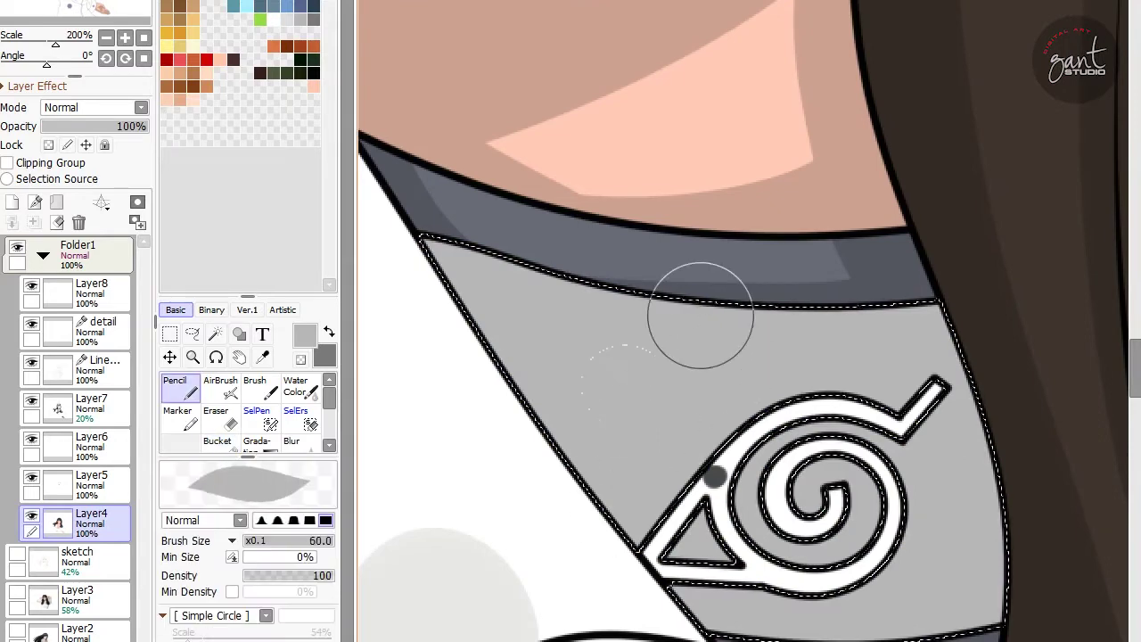
# Extend the selection over the spiral symbol on the linework layer, and return to the Pencil on Layer4.
pyautogui.click(89, 366)
pyautogui.click(215, 333)
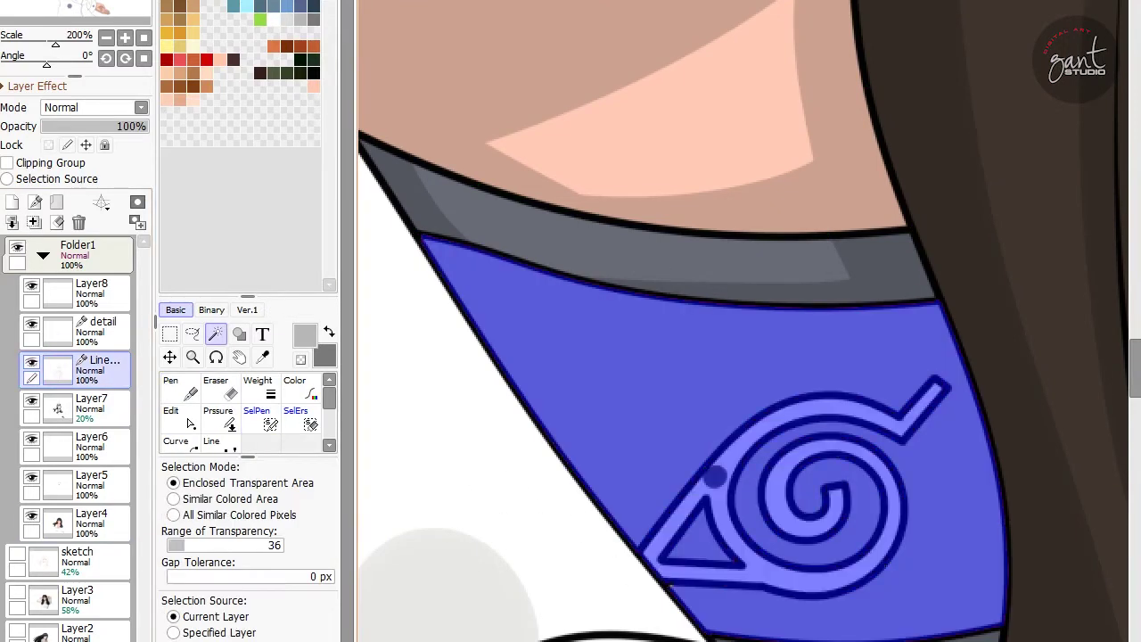
pyautogui.click(257, 416)
pyautogui.click(89, 521)
pyautogui.click(175, 386)
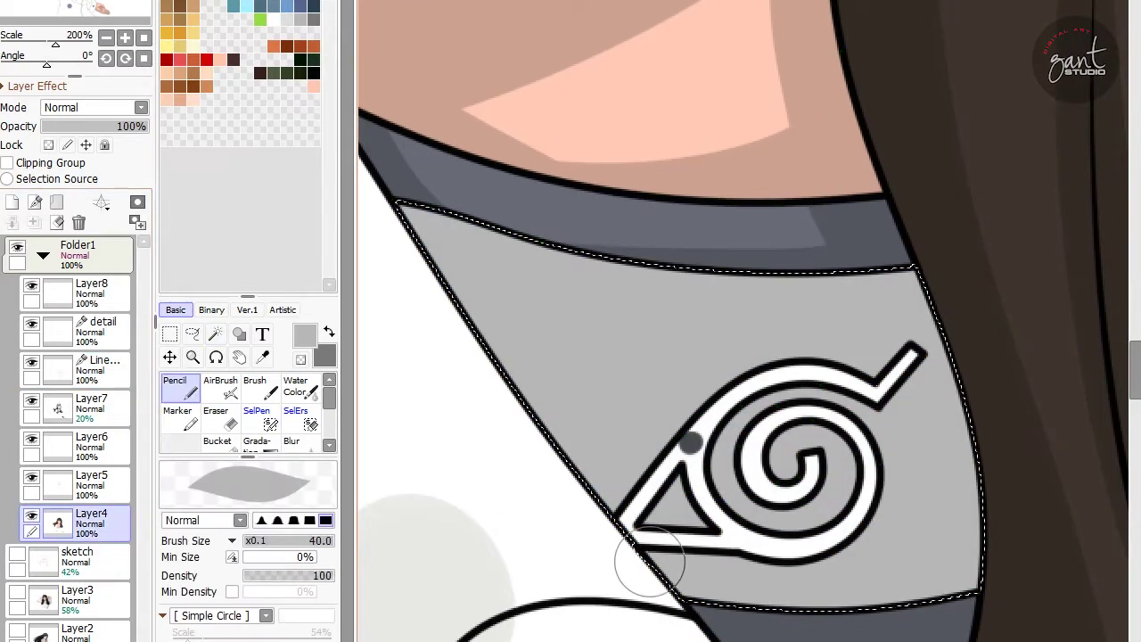
# Fill the spiral symbol on Layer4 with the dark grey sampled from its reference dot.
pyautogui.click(262, 357)
pyautogui.click(665, 452)
pyautogui.click(217, 441)
pyautogui.click(671, 444)
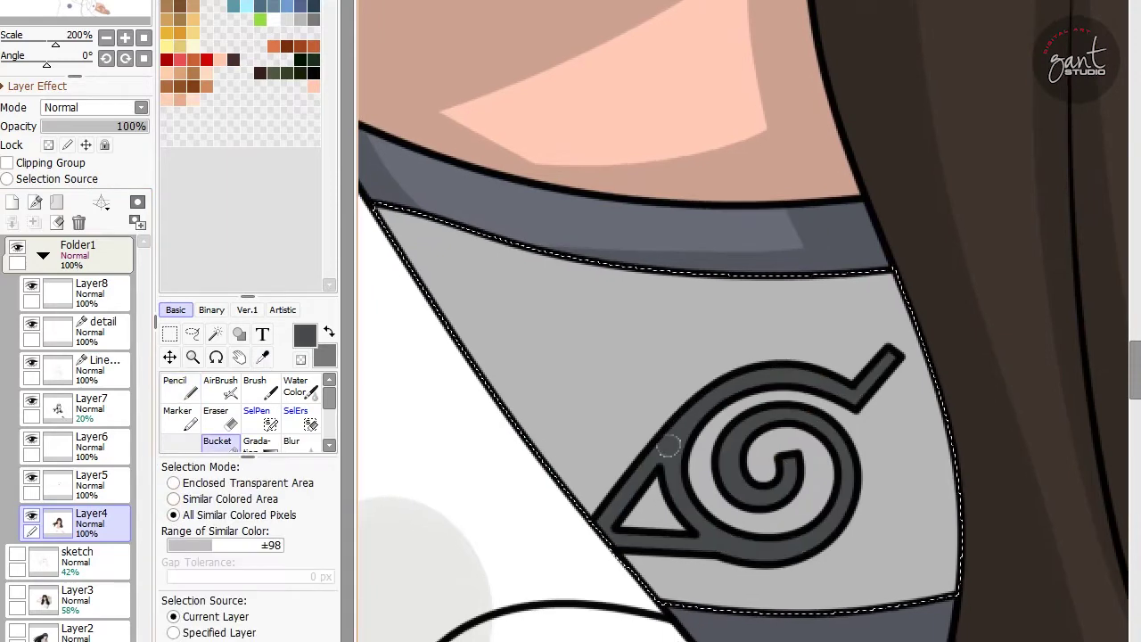
pyautogui.click(175, 386)
# Shade the neck plate around the spiral symbol on Layer7 in black with the Pencil at size 50.
pyautogui.scroll(2, 668, 446)
pyautogui.scroll(-2, 749, 321)
pyautogui.click(89, 406)
pyautogui.click(313, 72)
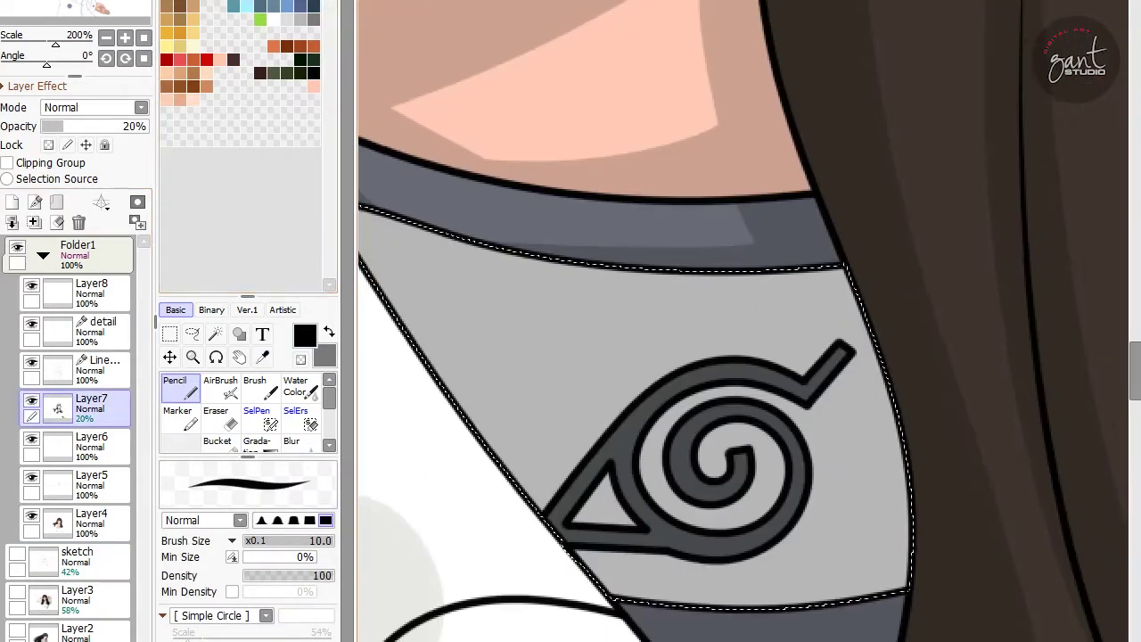
pyautogui.scroll(1, 811, 267)
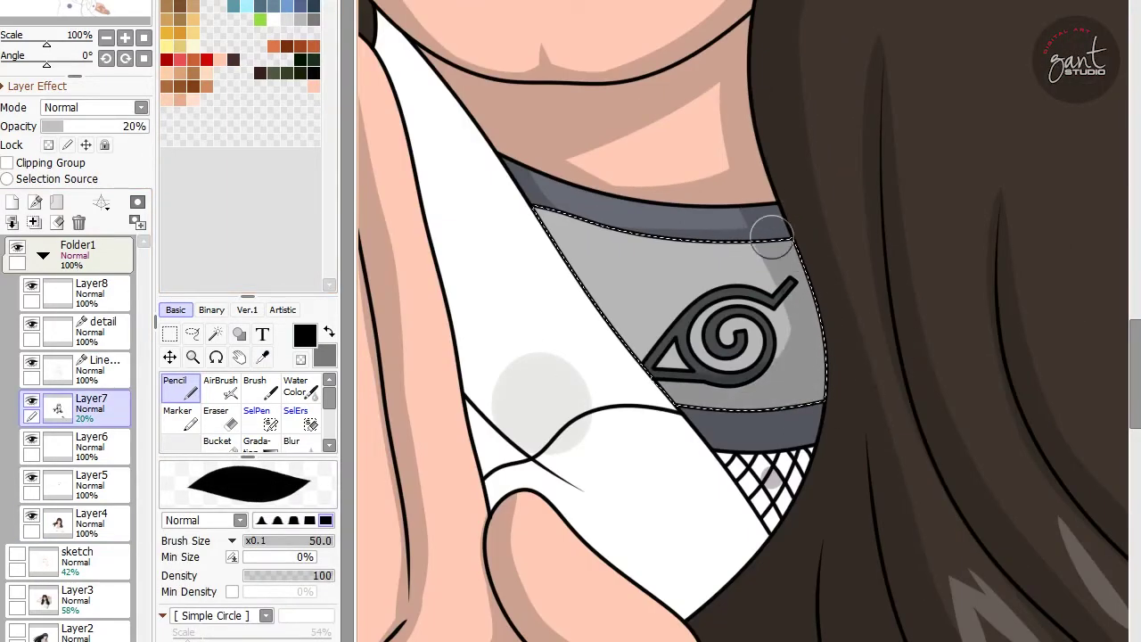
pyautogui.scroll(-1, 771, 237)
# Paint diagonal white reflections across the neck plate on Layer5 with the Pencil at size 14.
pyautogui.press('x')
pyautogui.press('[')
pyautogui.click(89, 481)
pyautogui.scroll(1, 662, 261)
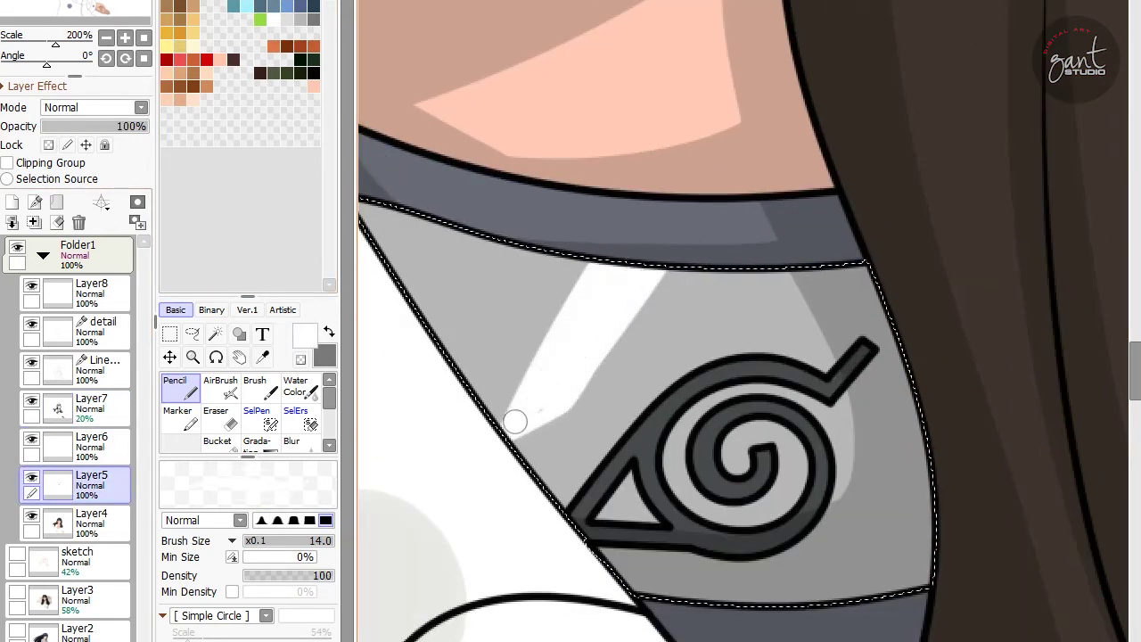
pyautogui.moveTo(510, 238); pyautogui.dragTo(536, 258)
pyautogui.scroll(-1, 678, 267)
# Paint over the neck plate's reflections on Layer7 in white with the Pencil at size 35.
pyautogui.click(89, 406)
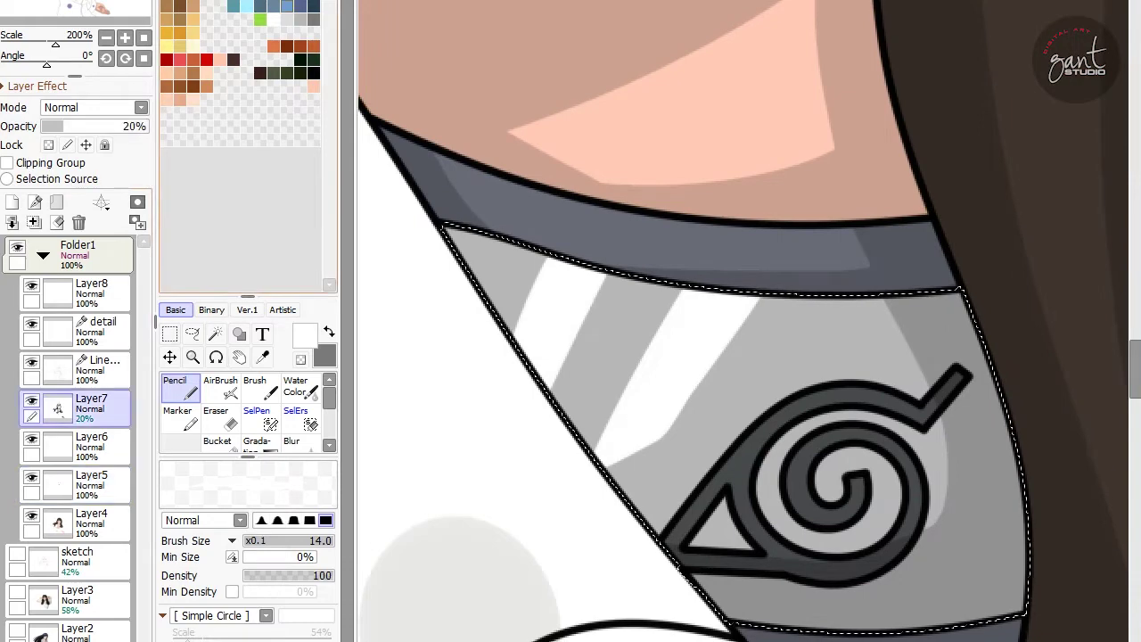
pyautogui.scroll(1, 785, 303)
pyautogui.press(']')
pyautogui.press(']')
pyautogui.press(']')
pyautogui.press(']')
pyautogui.press(']')
pyautogui.moveTo(535, 303); pyautogui.dragTo(636, 357)
pyautogui.scroll(-3, 636, 357)
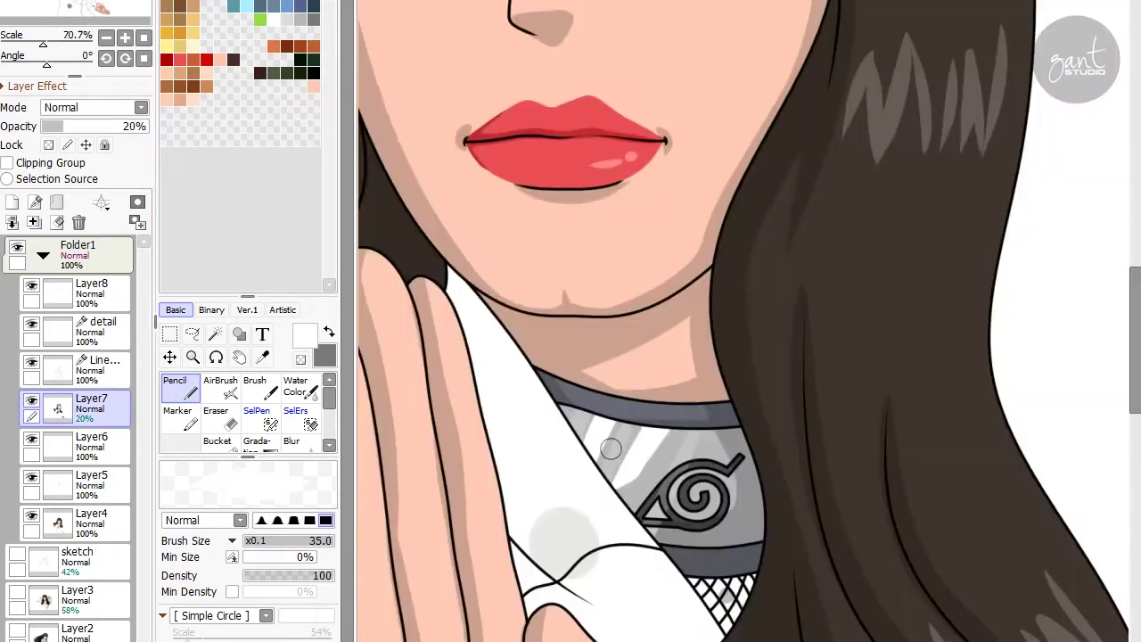
# Select the jacket's shoulder, collar and far upper sleeve panels on the linework layer with the Magic Wand and SelPen.
pyautogui.moveTo(758, 446); pyautogui.dragTo(618, 415)
pyautogui.click(89, 366)
pyautogui.click(215, 334)
pyautogui.click(696, 486)
pyautogui.scroll(4, 668, 233)
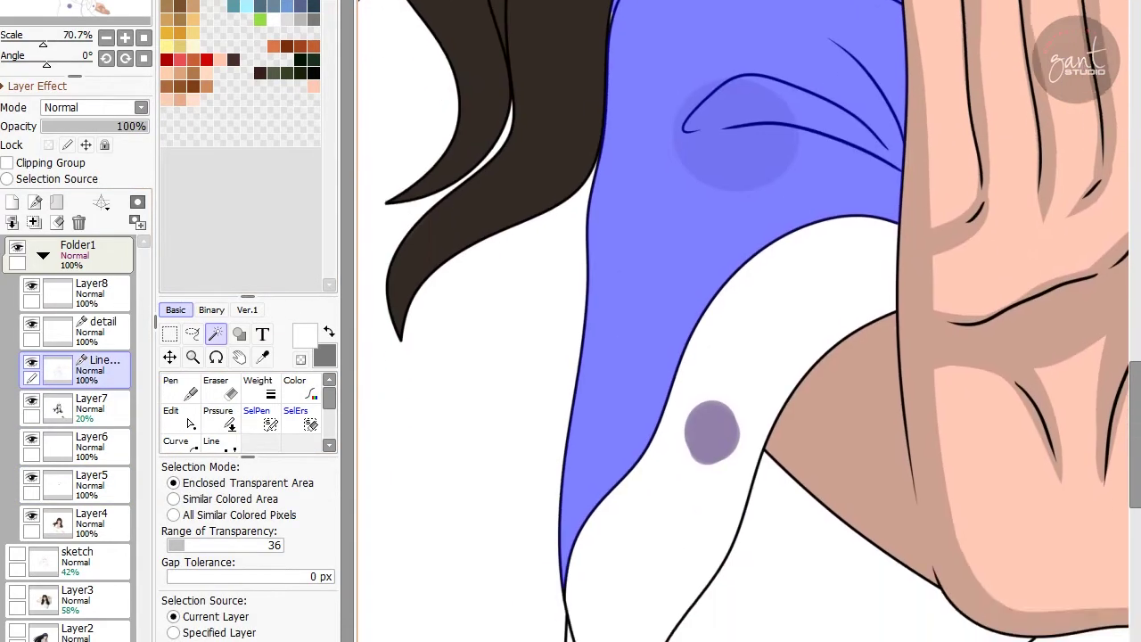
pyautogui.press('s')
pyautogui.moveTo(607, 325); pyautogui.dragTo(356, 53)
pyautogui.scroll(-4, 749, 321)
pyautogui.press('w')
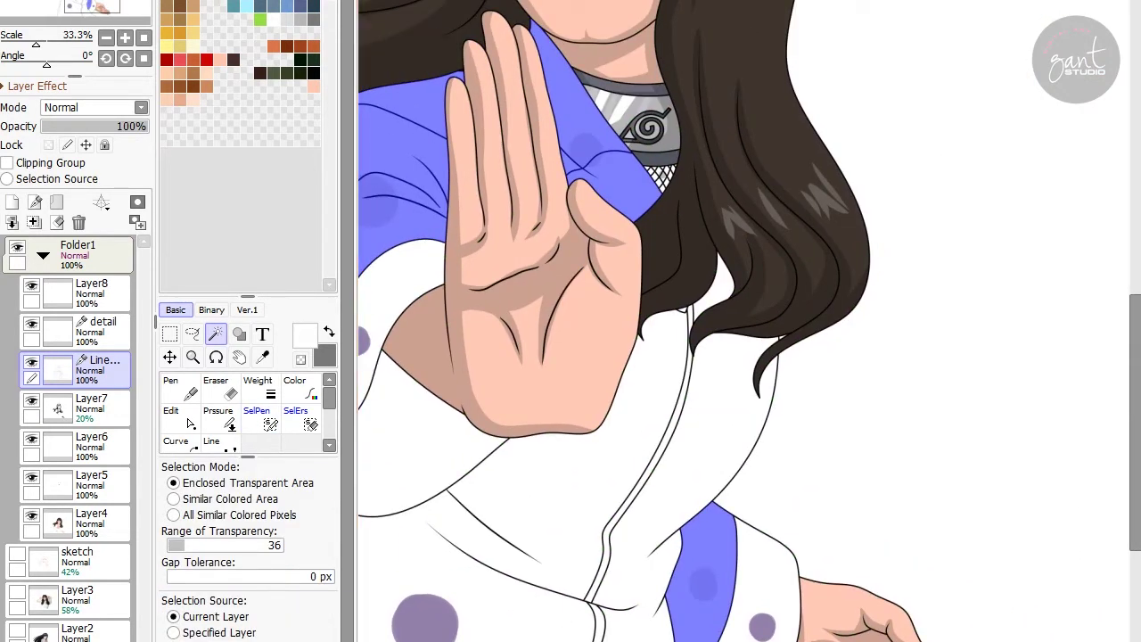
# Extend the Magic Wand selection to the small upper jacket area showing between the hair strands.
pyautogui.scroll(3, 728, 282)
pyautogui.scroll(2, 675, 385)
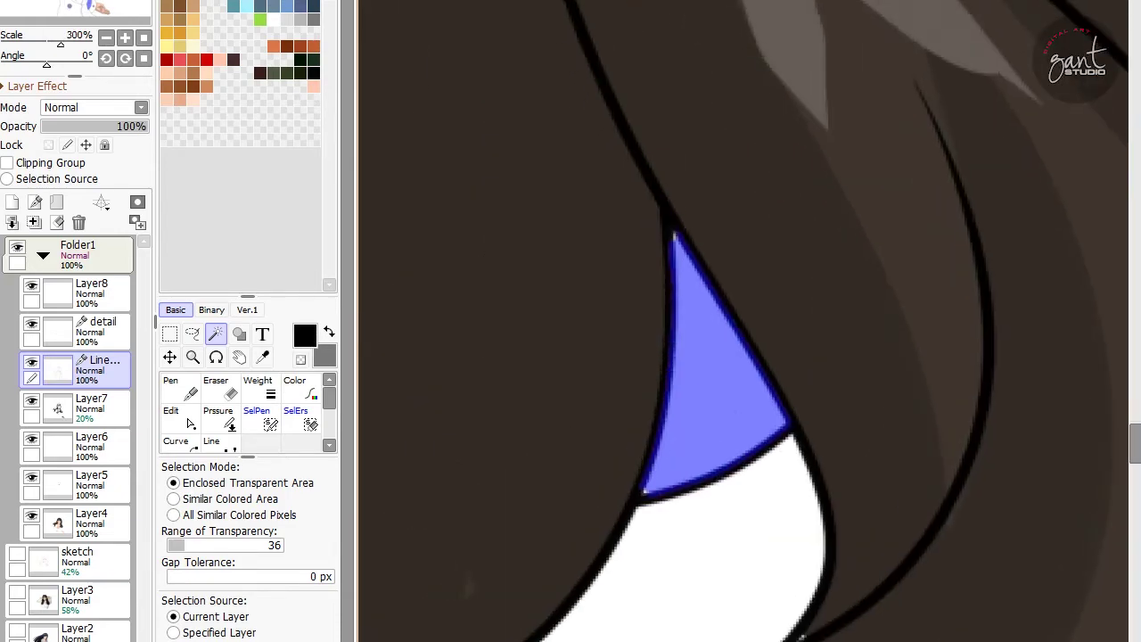
pyautogui.press('w')
pyautogui.scroll(-1, 675, 384)
pyautogui.scroll(-3, 733, 287)
pyautogui.press('w')
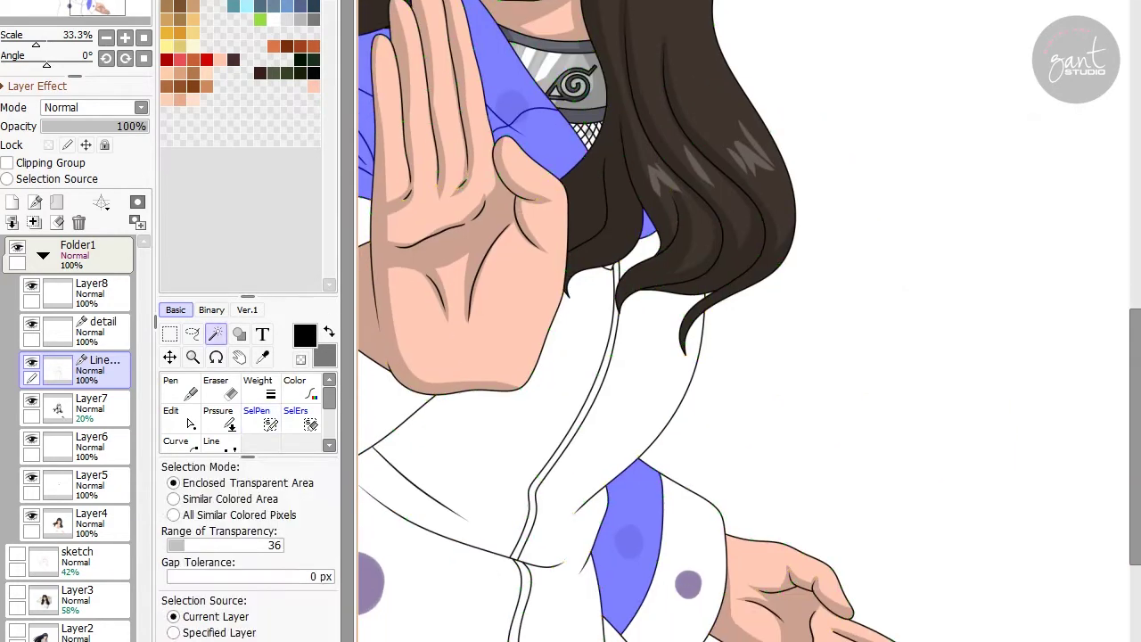
pyautogui.scroll(5, 733, 287)
pyautogui.press('w')
pyautogui.scroll(-5, 733, 287)
# Fill the selected jacket panels on Layer4 with the light grey sampled from the reference dot, and set the Pencil to size 300.
pyautogui.keyDown('alt'); pyautogui.click(642, 410); pyautogui.keyUp('alt')
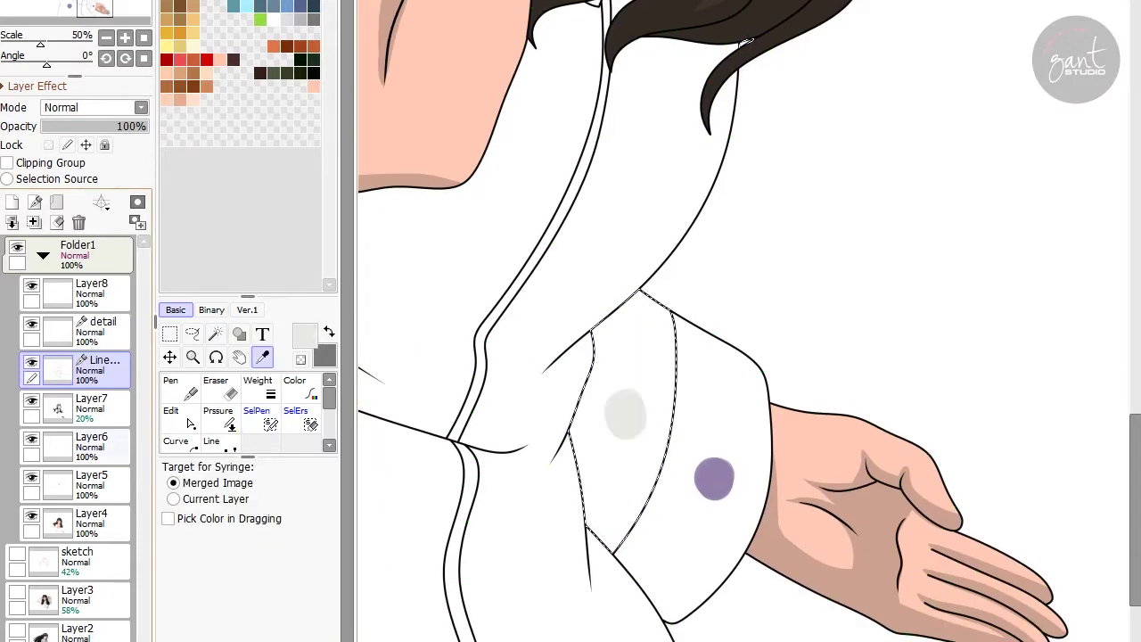
pyautogui.click(76, 524)
pyautogui.press('w')
pyautogui.click(678, 419)
pyautogui.press('n')
pyautogui.scroll(-1, 689, 382)
pyautogui.press(']')
pyautogui.press(']')
pyautogui.press(']')
pyautogui.press(']')
pyautogui.press(']')
pyautogui.press(']')
pyautogui.press(']')
pyautogui.press(']')
pyautogui.press(']')
pyautogui.press(']')
pyautogui.press(']')
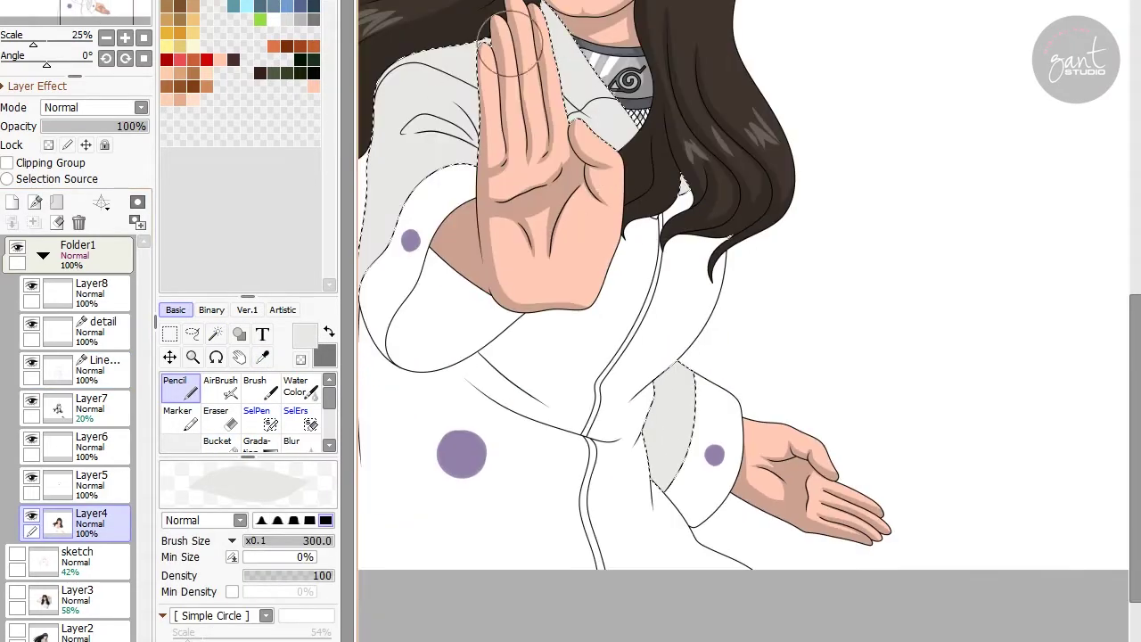
# Add the wide band on the raised arm's sleeve to the selection on the linework layer.
pyautogui.scroll(1, 481, 90)
pyautogui.click(89, 365)
pyautogui.click(256, 414)
pyautogui.scroll(2, 541, 455)
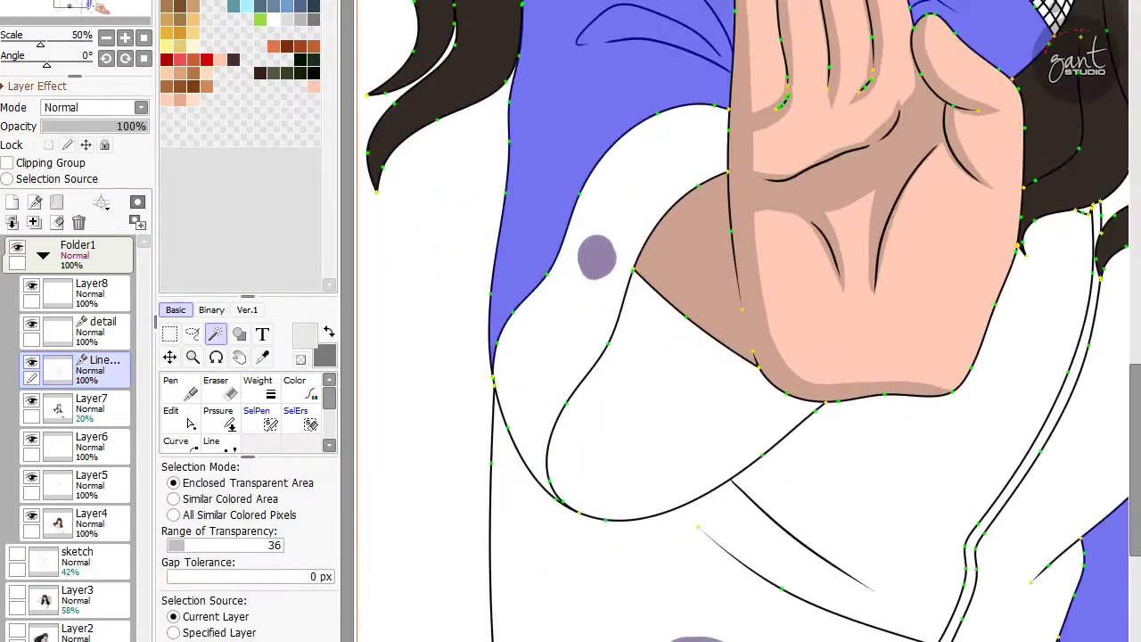
pyautogui.scroll(3, 540, 455)
pyautogui.scroll(-2, 540, 455)
pyautogui.moveTo(540, 455); pyautogui.dragTo(602, 218)
# Fill the raised sleeve's band on Layer4 with the purple sampled from its reference dot, and return to the Pencil.
pyautogui.keyDown('alt'); pyautogui.click(556, 260); pyautogui.keyUp('alt')
pyautogui.click(89, 524)
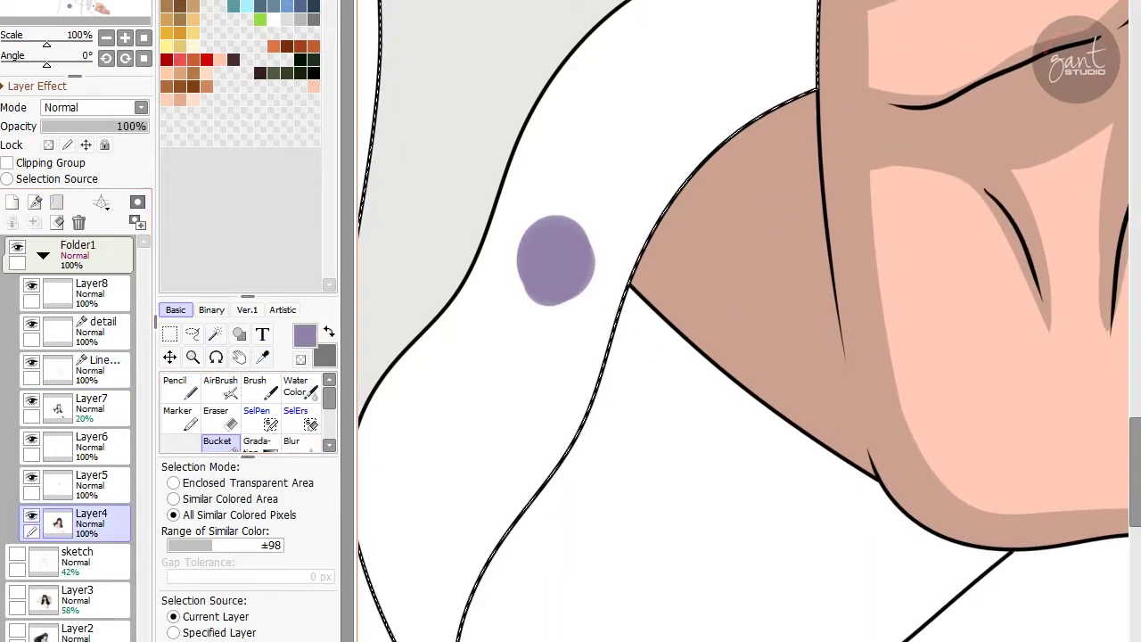
pyautogui.click(500, 401)
pyautogui.click(174, 380)
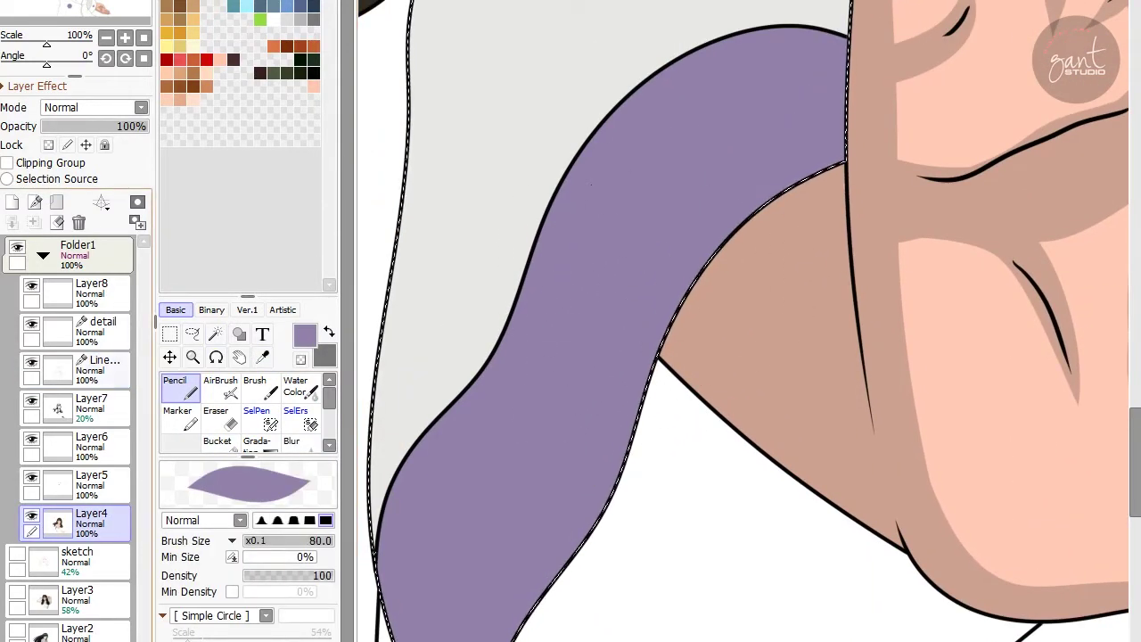
# Shade the raised sleeve and its purple band in black on Layer7, using Pencil size 250 for the outer edge and 80 for the folds.
pyautogui.click(89, 403)
pyautogui.scroll(-3, 538, 281)
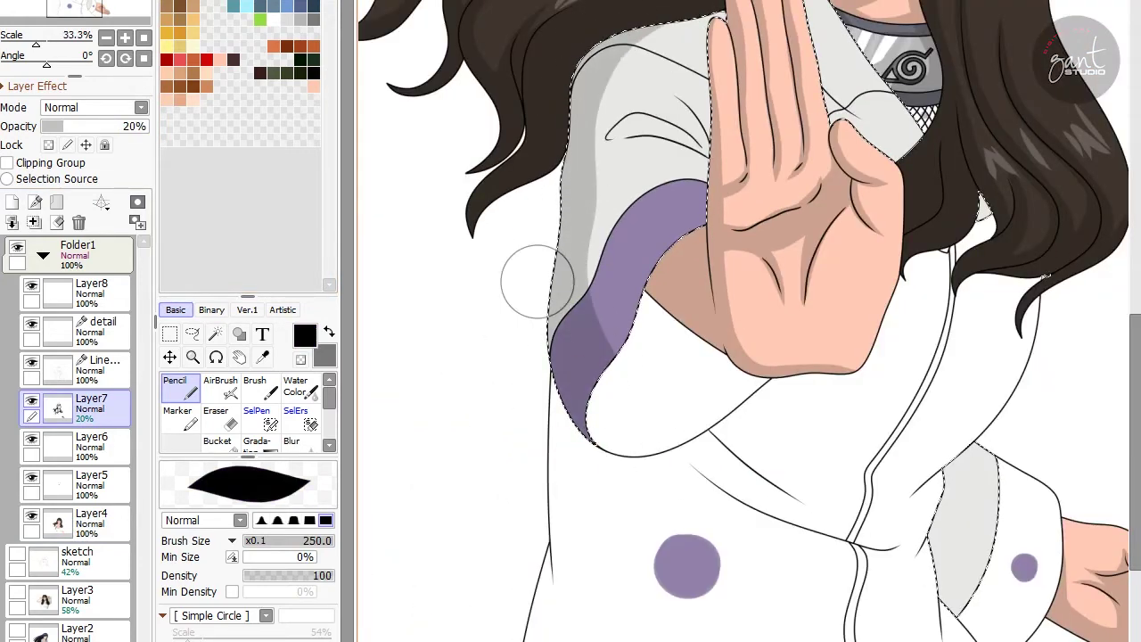
pyautogui.scroll(3, 535, 267)
pyautogui.press('[')
pyautogui.press('[')
pyautogui.press('[')
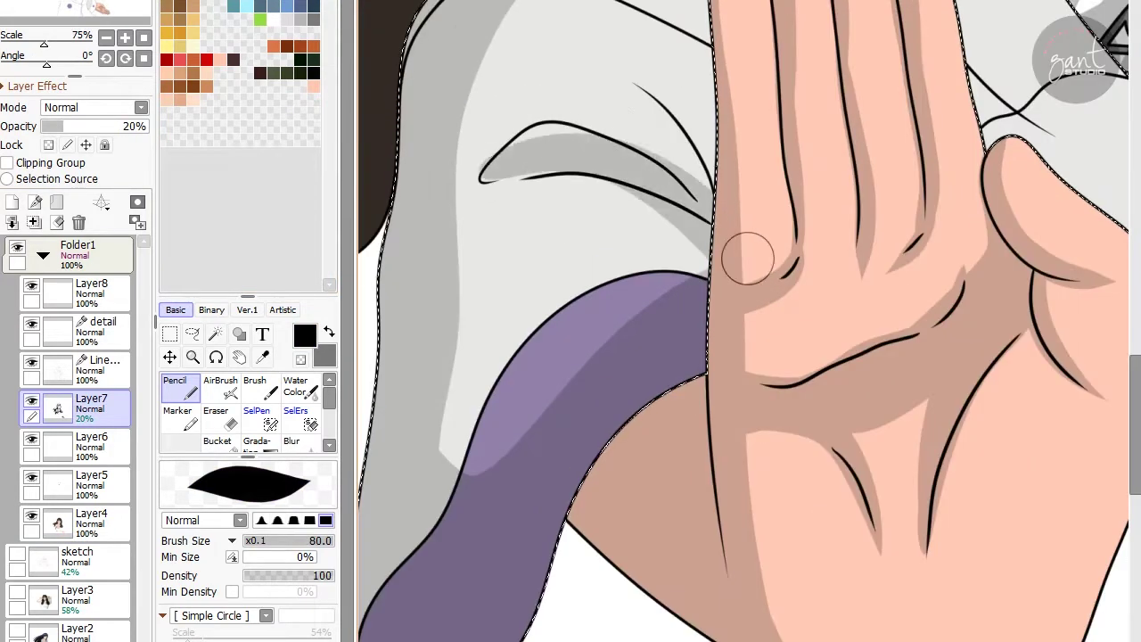
pyautogui.moveTo(624, 169)
pyautogui.mouseDown()
pyautogui.moveTo(675, 191)
pyautogui.moveTo(540, 217)
pyautogui.moveTo(692, 219)
pyautogui.mouseUp()
pyautogui.scroll(2, 692, 223)
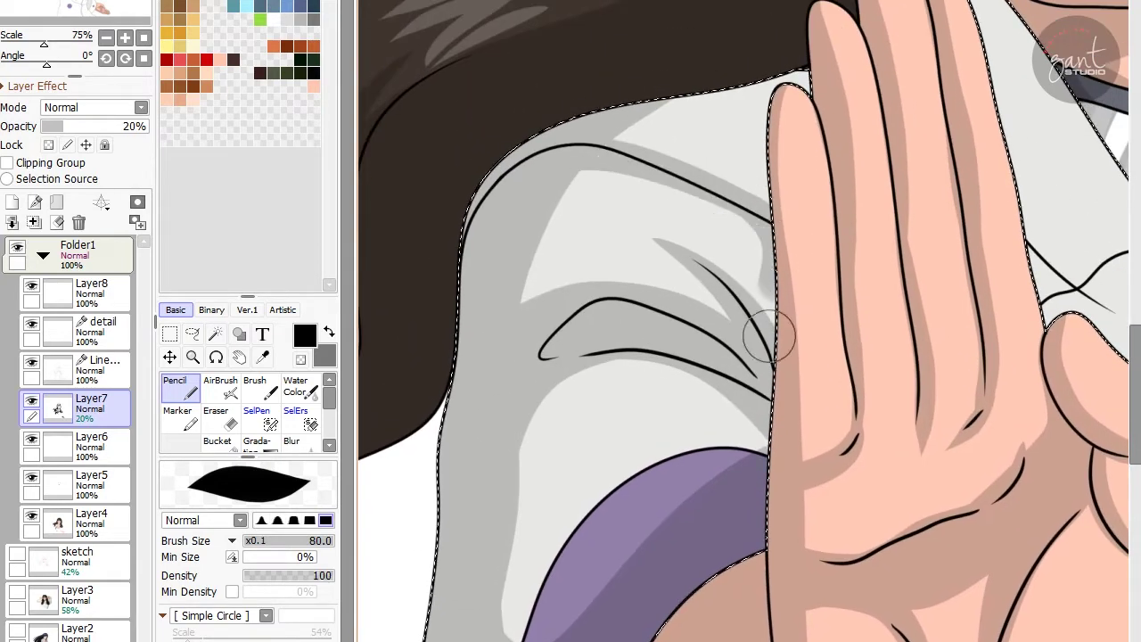
# Shade the collar and the far sleeve's grey panel on Layer7 in black with the Pencil at size 80.
pyautogui.scroll(2, 764, 331)
pyautogui.moveTo(747, 179); pyautogui.dragTo(390, 183)
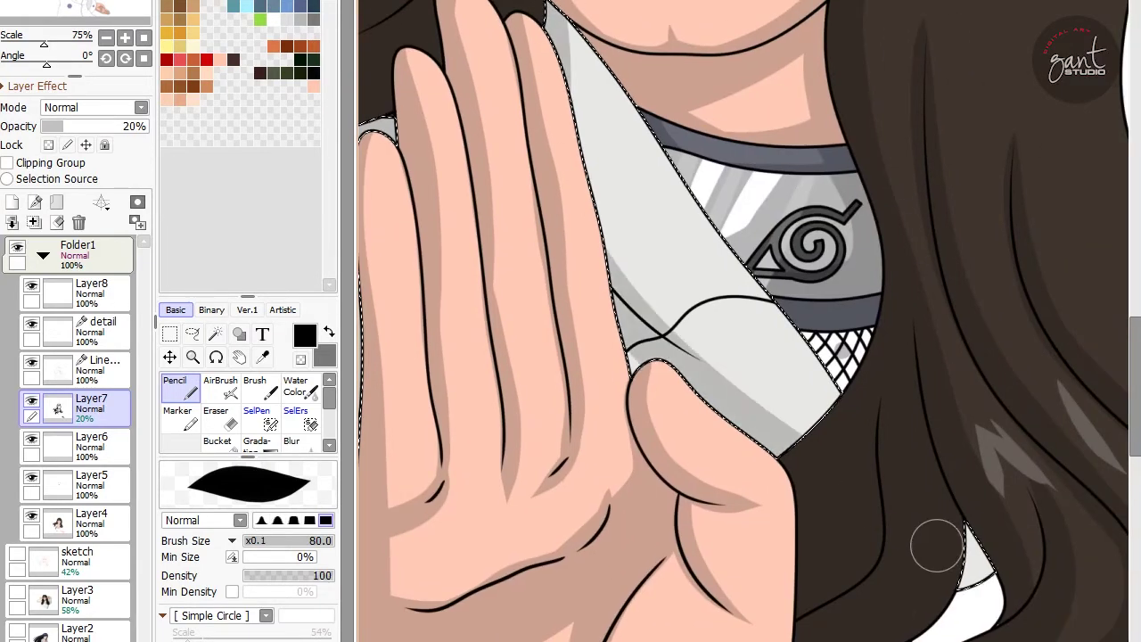
pyautogui.scroll(2, 581, 97)
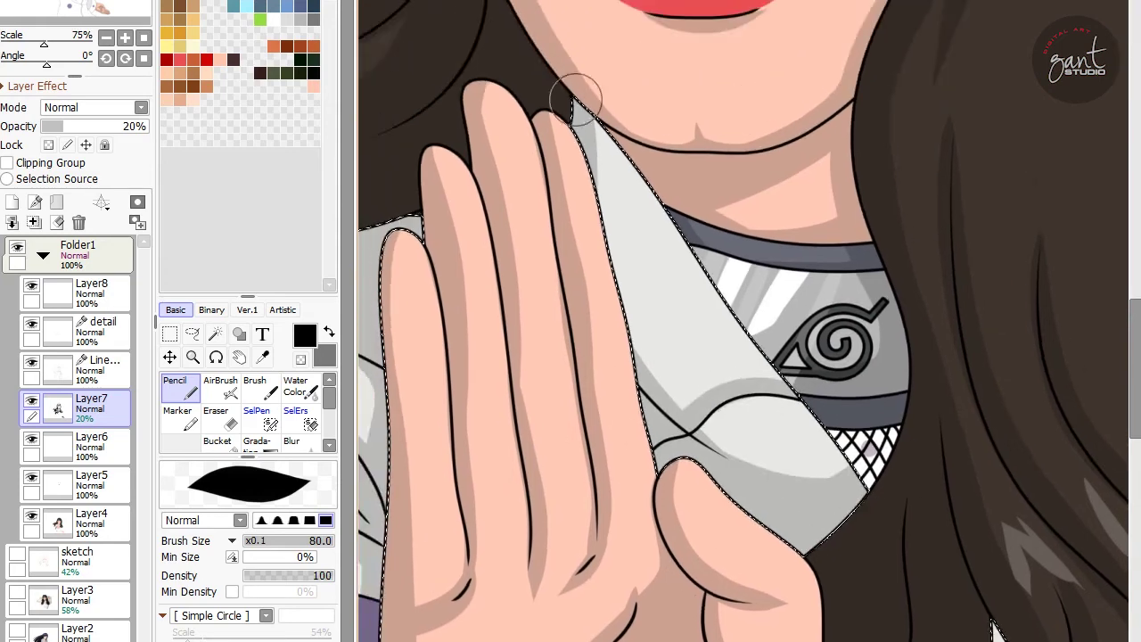
pyautogui.scroll(-4, 790, 486)
pyautogui.scroll(-8, 791, 485)
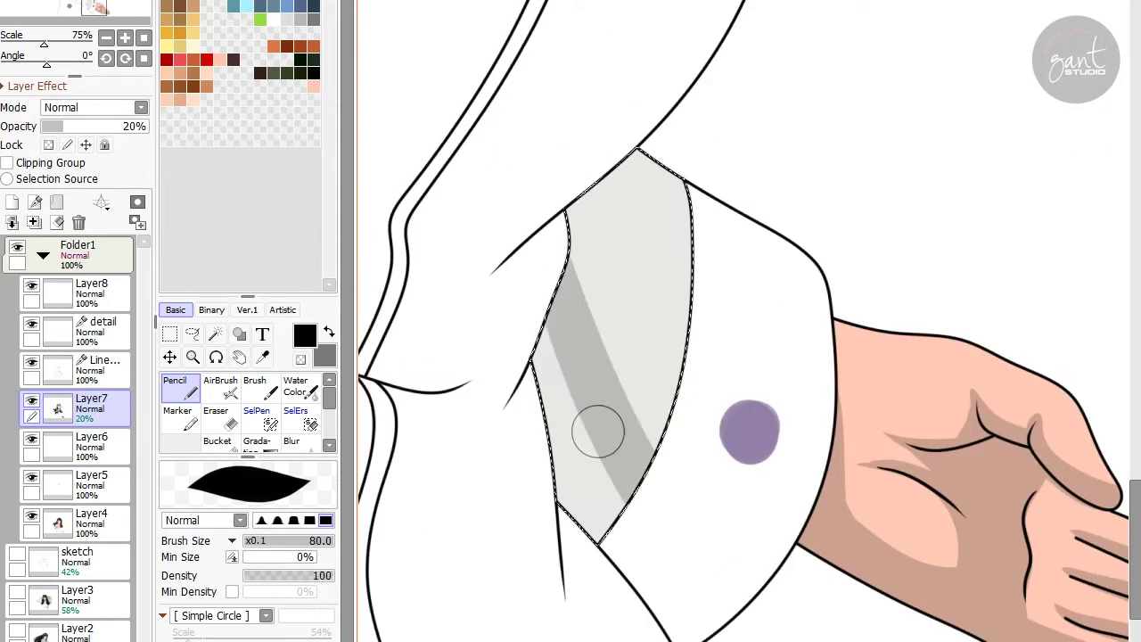
# Select the far sleeve's cuff on the linework layer and fill it on Layer4 with the purple of its reference dot.
pyautogui.click(98, 365)
pyautogui.click(214, 334)
pyautogui.click(757, 267)
pyautogui.click(89, 522)
pyautogui.click(216, 440)
pyautogui.click(758, 357)
pyautogui.click(174, 386)
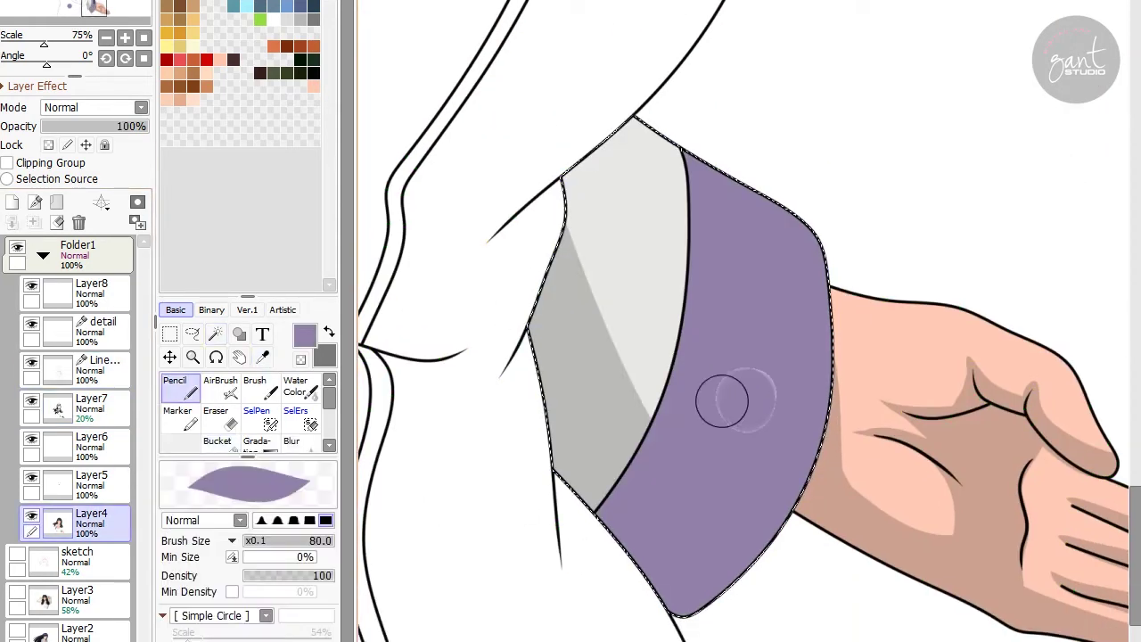
# Shade the far sleeve's grey panel and the lower part of its purple cuff in black on Layer7 with Pencil size 160.
pyautogui.click(89, 404)
pyautogui.click(314, 73)
pyautogui.scroll(1, 535, 237)
pyautogui.moveTo(624, 464); pyautogui.dragTo(802, 517)
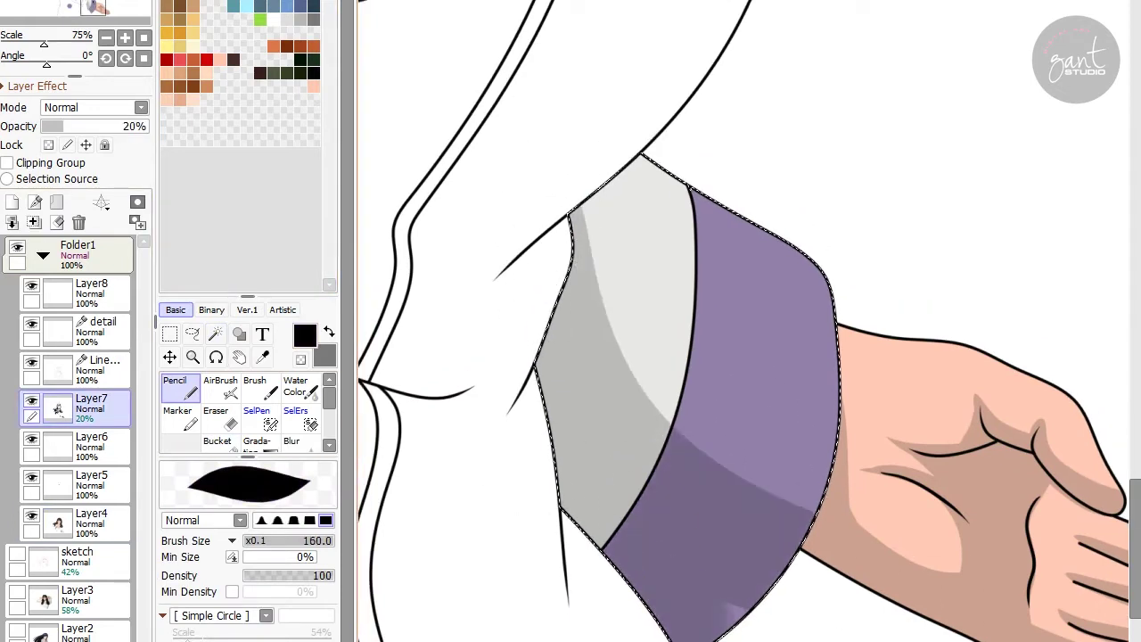
pyautogui.moveTo(560, 255); pyautogui.dragTo(739, 433)
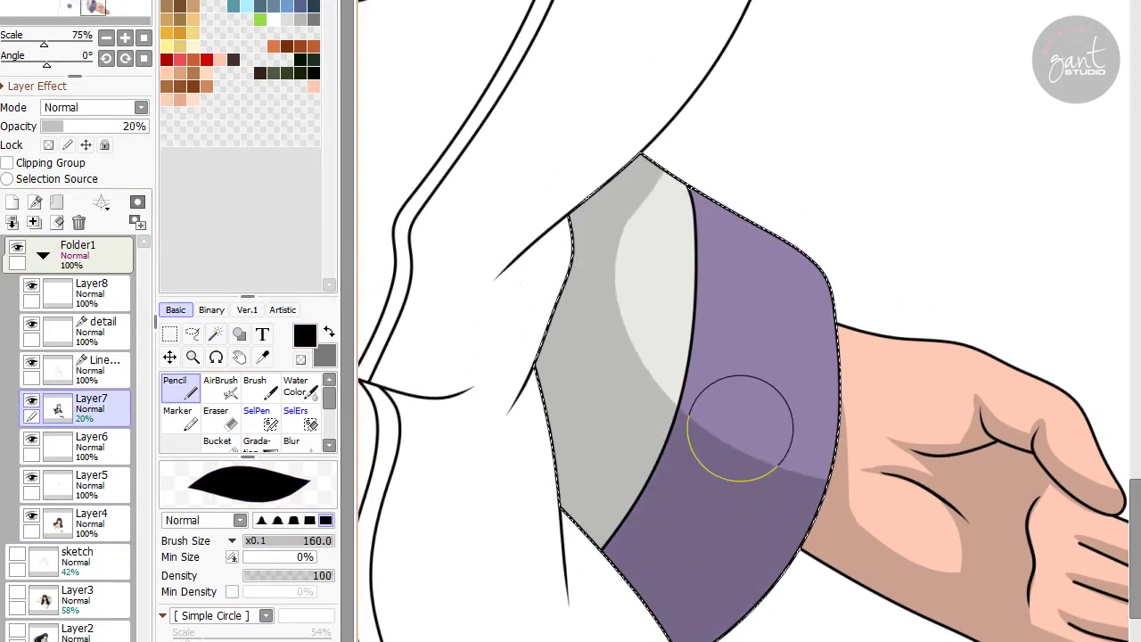
# Select the inside of the raised sleeve's opening on the linework layer with the Magic Wand.
pyautogui.scroll(-5, 420, 484)
pyautogui.click(98, 365)
pyautogui.click(215, 333)
pyautogui.scroll(5, 552, 294)
pyautogui.click(428, 338)
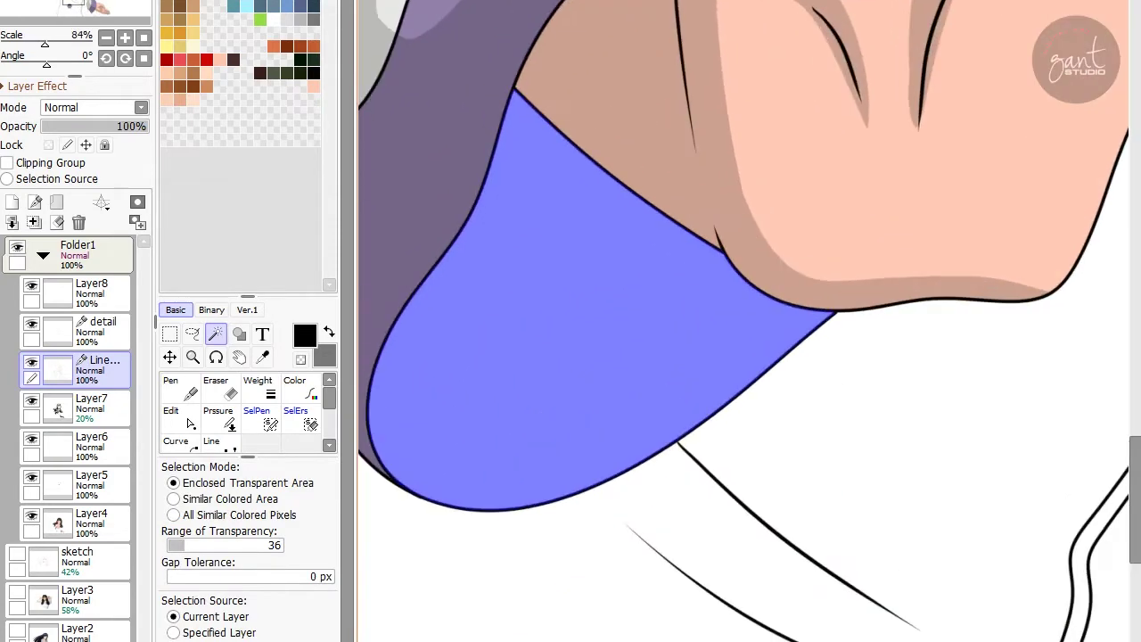
# Sample the sleeve band's shaded purple and darken it as the colour for the inside of the raised sleeve.
pyautogui.click(262, 357)
pyautogui.click(402, 223)
pyautogui.click(304, 334)
pyautogui.press('Return')
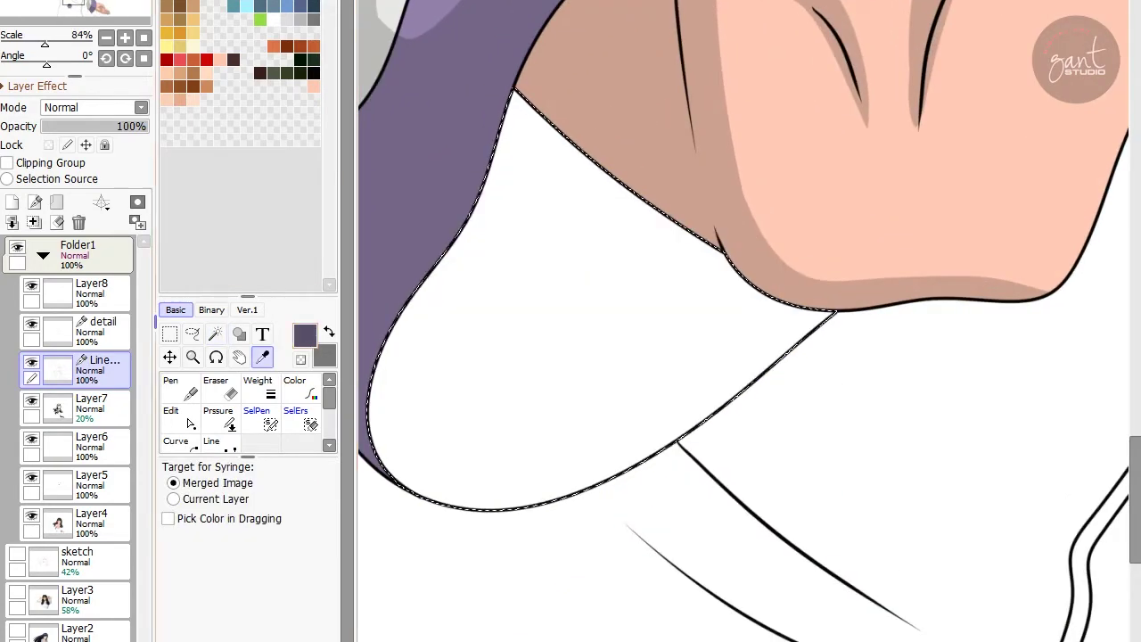
# Select the jacket body on both sides of the zipper strip on the linework layer with the Magic Wand and size 8.0 SelPen.
pyautogui.scroll(-5, 553, 357)
pyautogui.click(541, 504)
pyautogui.scroll(3, 542, 505)
pyautogui.scroll(-3, 522, 475)
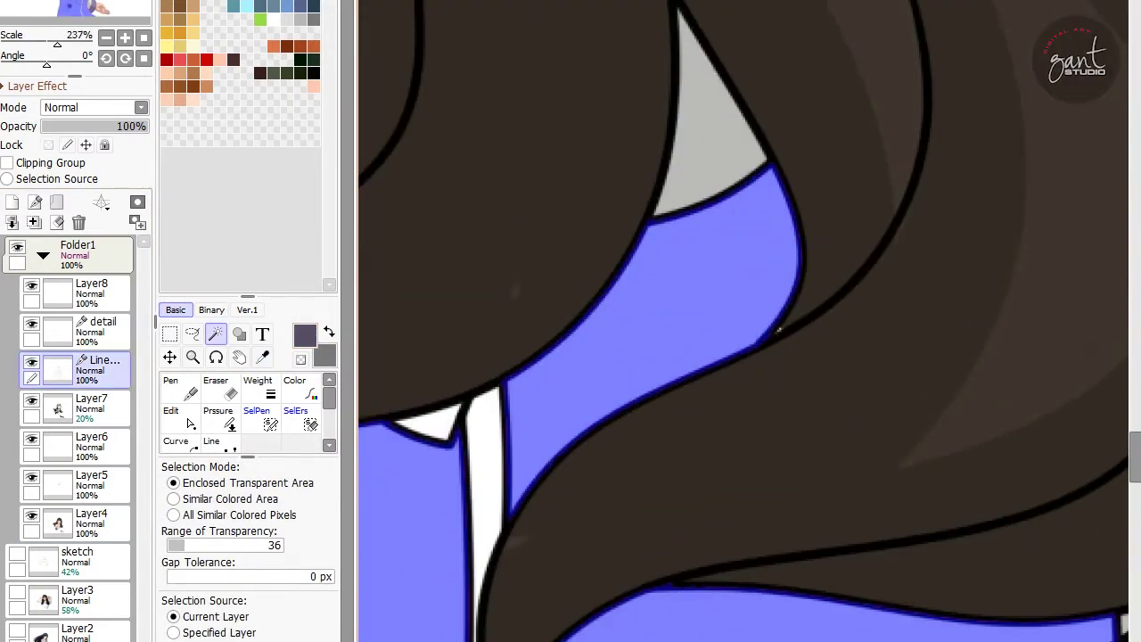
pyautogui.scroll(10, 522, 475)
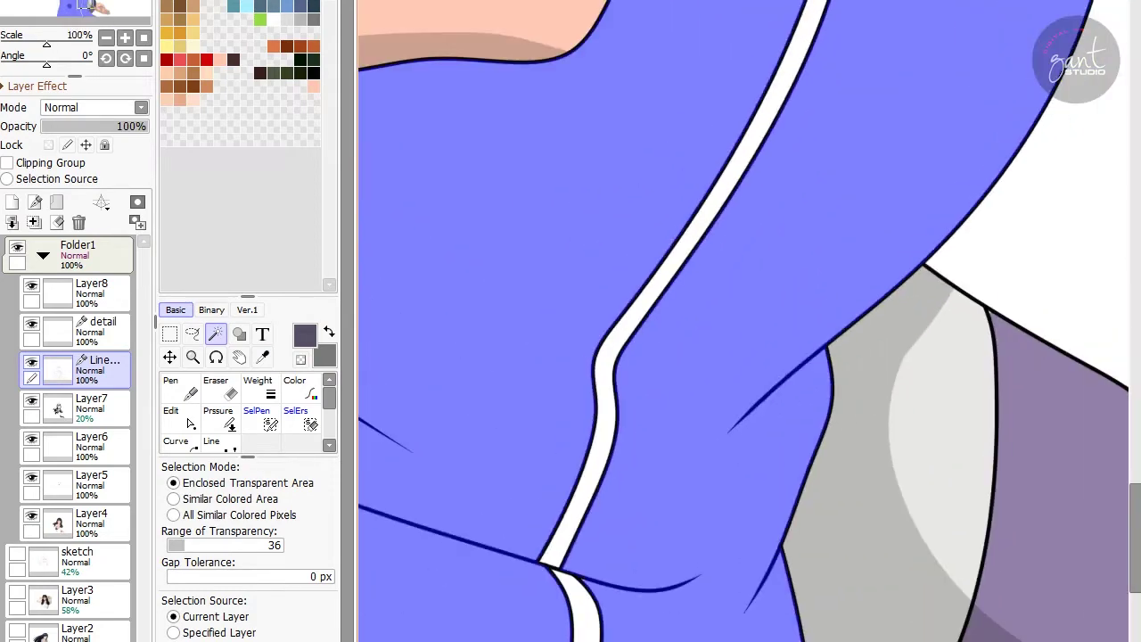
pyautogui.press('s')
pyautogui.scroll(-4, 749, 321)
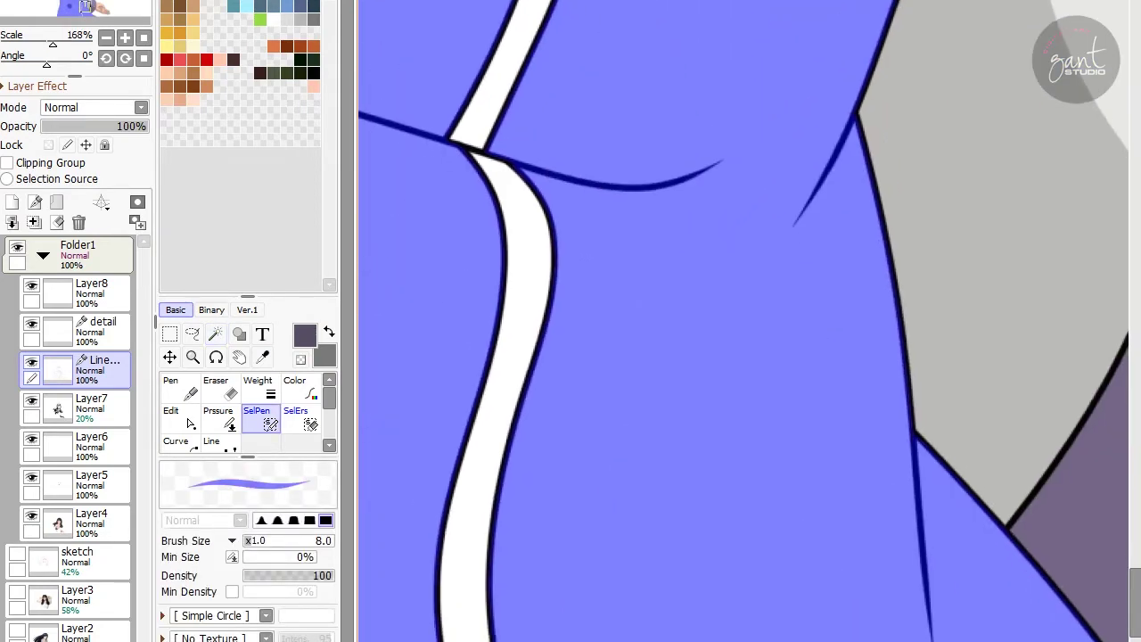
pyautogui.scroll(-4, 569, 501)
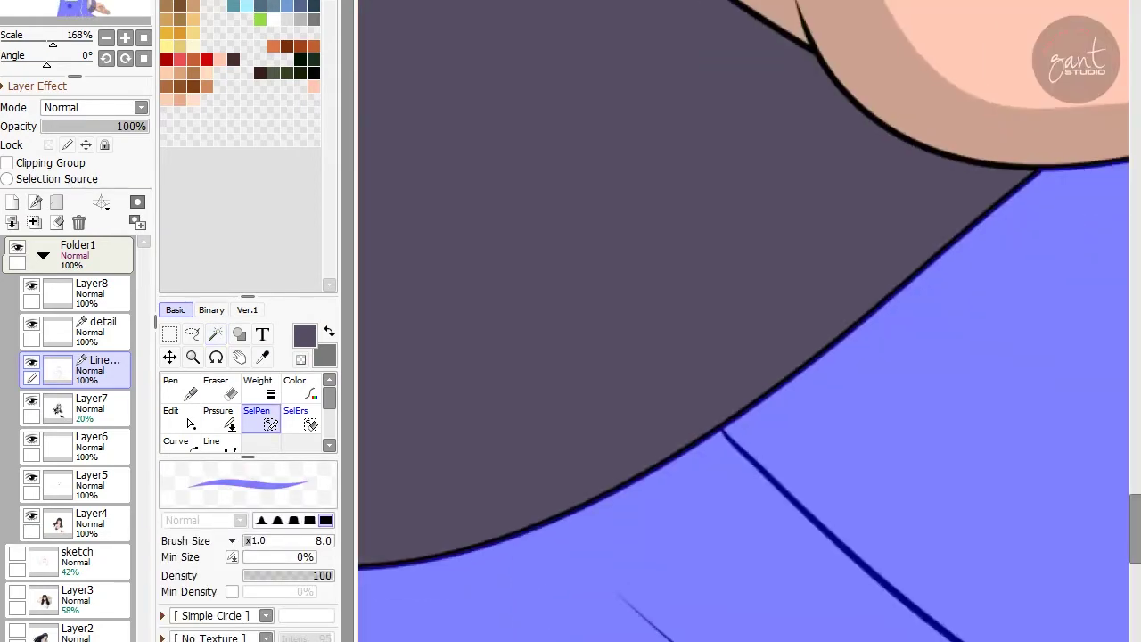
# Fill the jacket body with the purple sampled from its reference dot and the zipper strip with light grey on Layer4.
pyautogui.keyDown('alt'); pyautogui.click(569, 501); pyautogui.keyUp('alt')
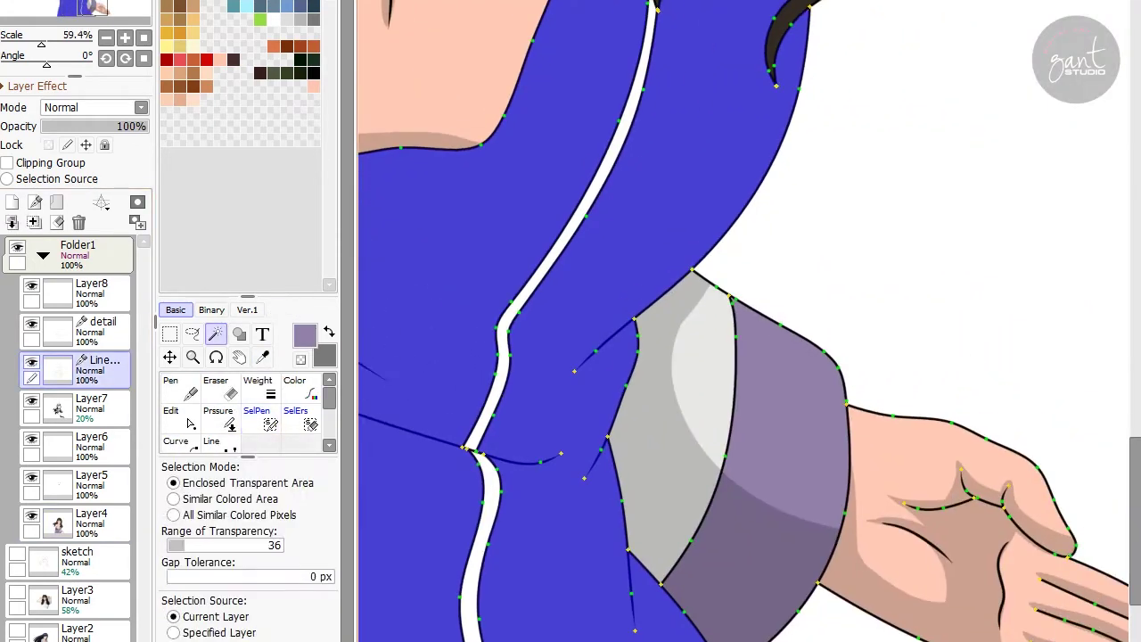
pyautogui.scroll(2, 749, 321)
pyautogui.click(522, 382)
pyautogui.scroll(2, 749, 321)
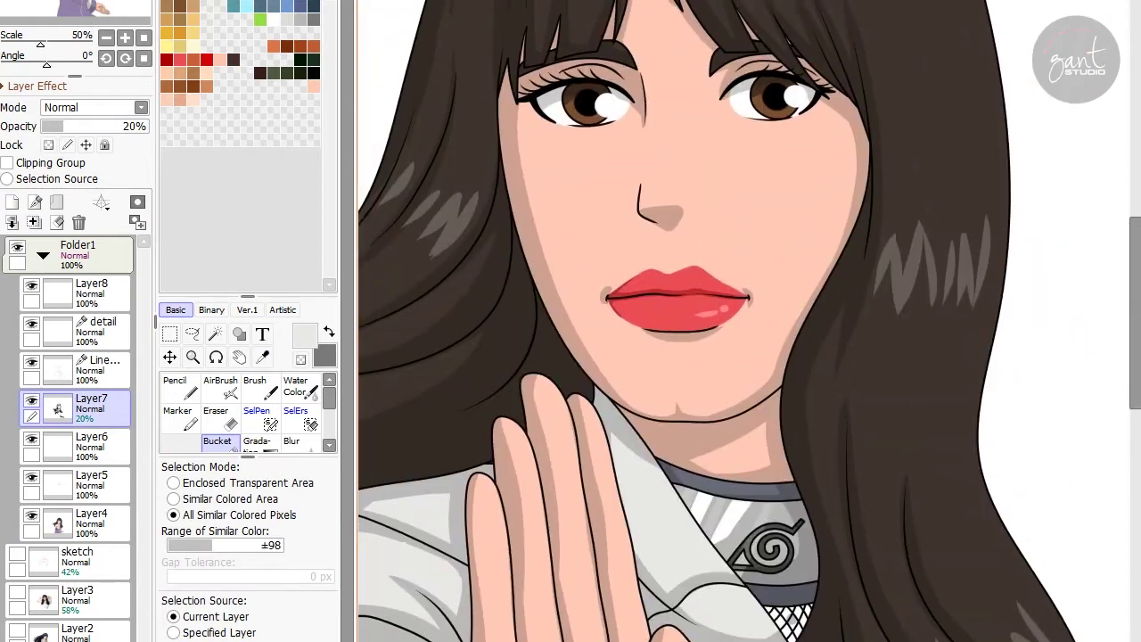
# Shade the jacket body beneath the hair ends on Layer7 in black with the Pencil at size 100.
pyautogui.scroll(-5, 749, 321)
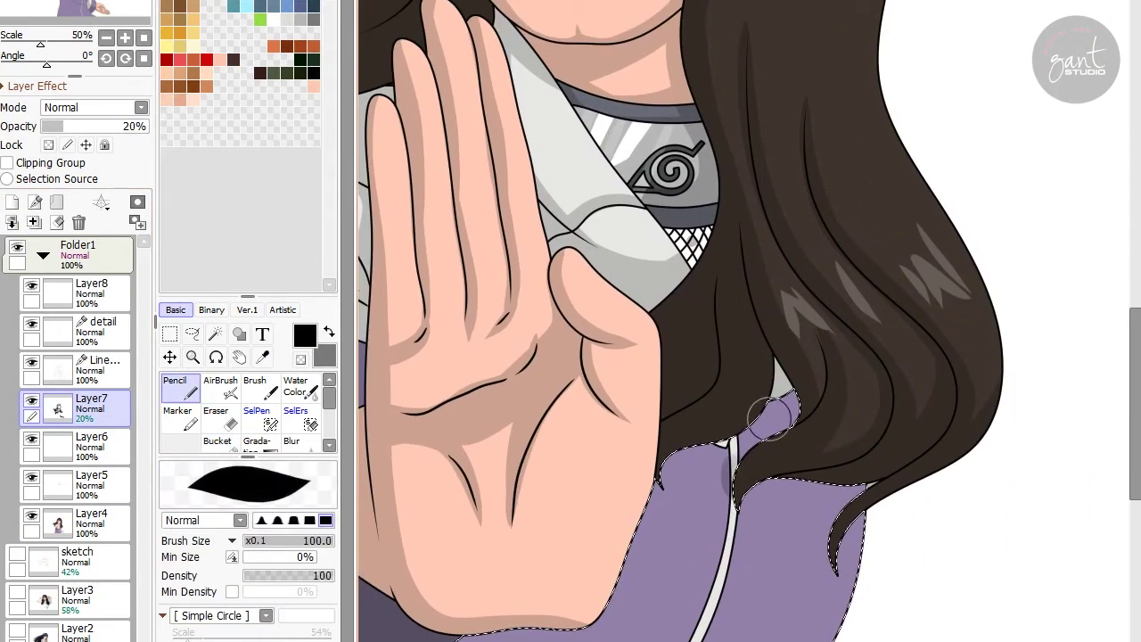
pyautogui.scroll(-5, 773, 417)
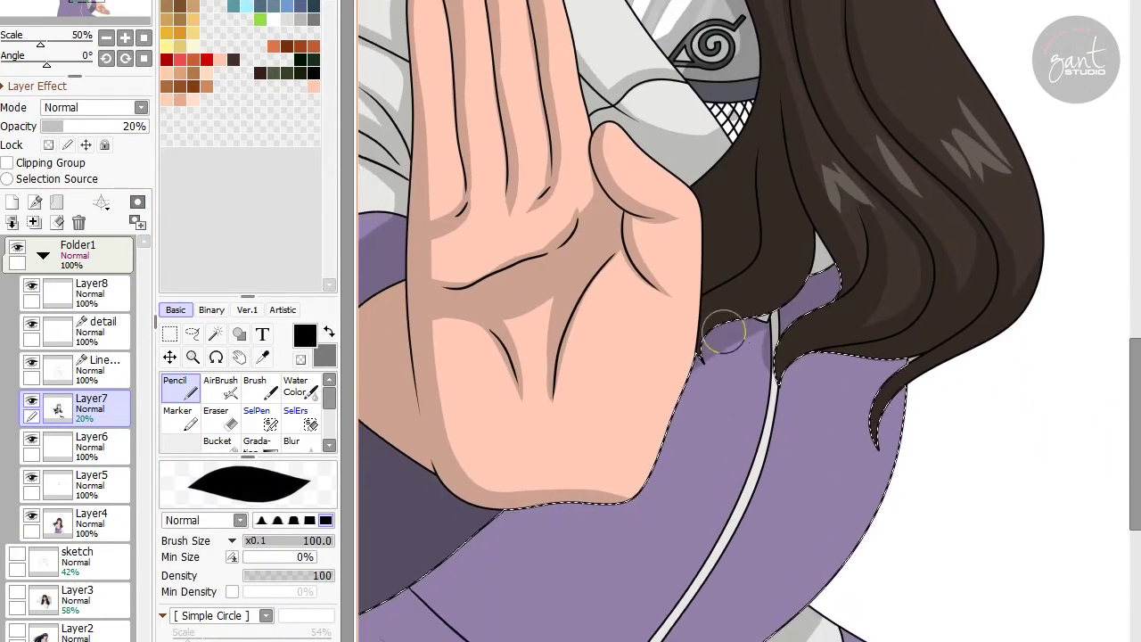
pyautogui.scroll(-3, 787, 280)
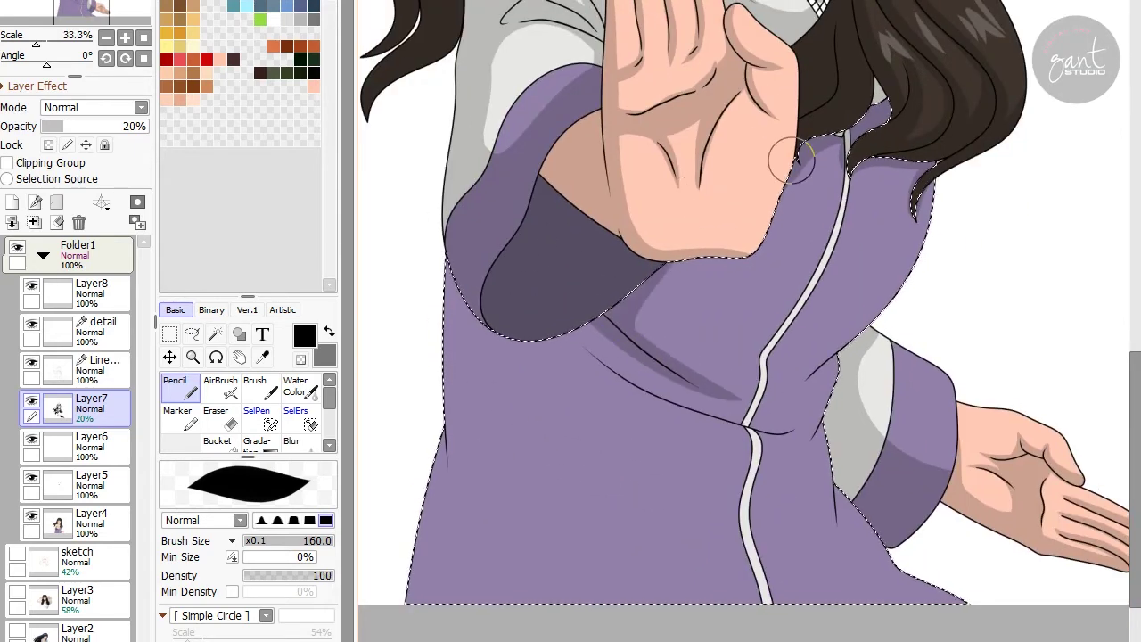
# Shade the jacket body below the raised hand and along the waist folds on Layer7 in black with Pencil size 160.
pyautogui.moveTo(649, 261); pyautogui.dragTo(722, 233)
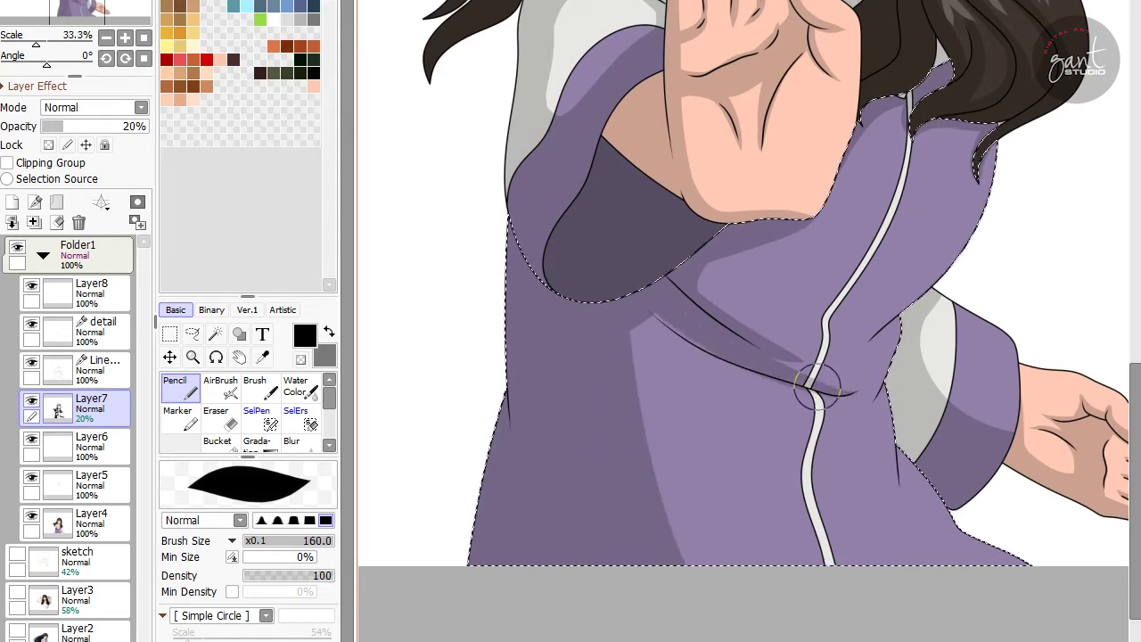
pyautogui.moveTo(719, 356); pyautogui.dragTo(588, 350)
pyautogui.scroll(-3, 589, 350)
pyautogui.scroll(5, 713, 389)
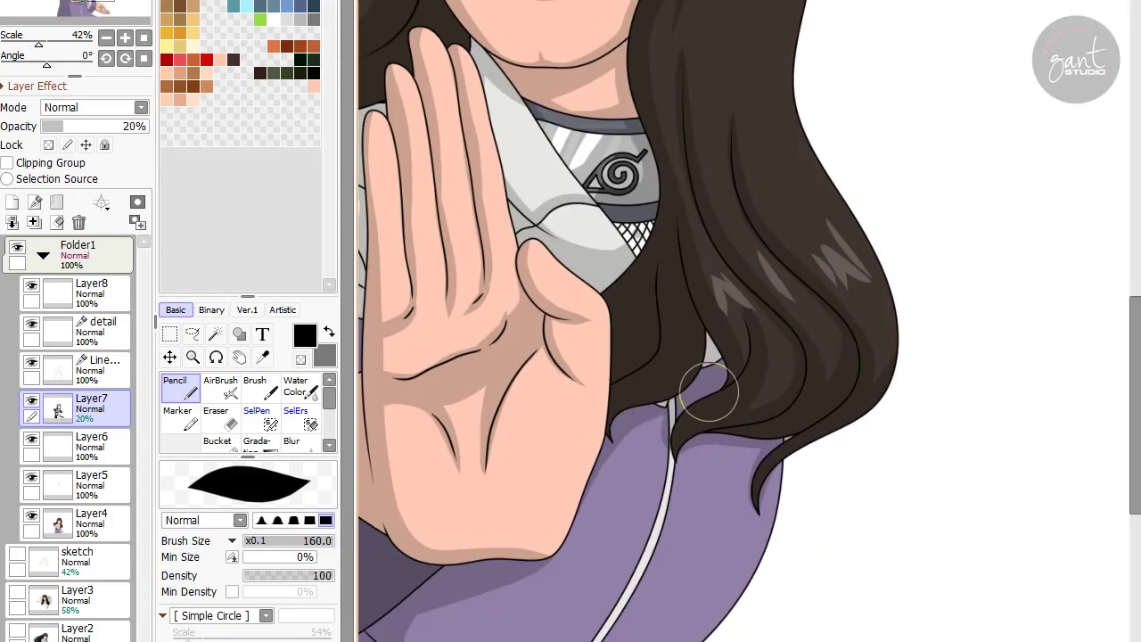
pyautogui.scroll(-4, 709, 393)
pyautogui.scroll(3, 722, 286)
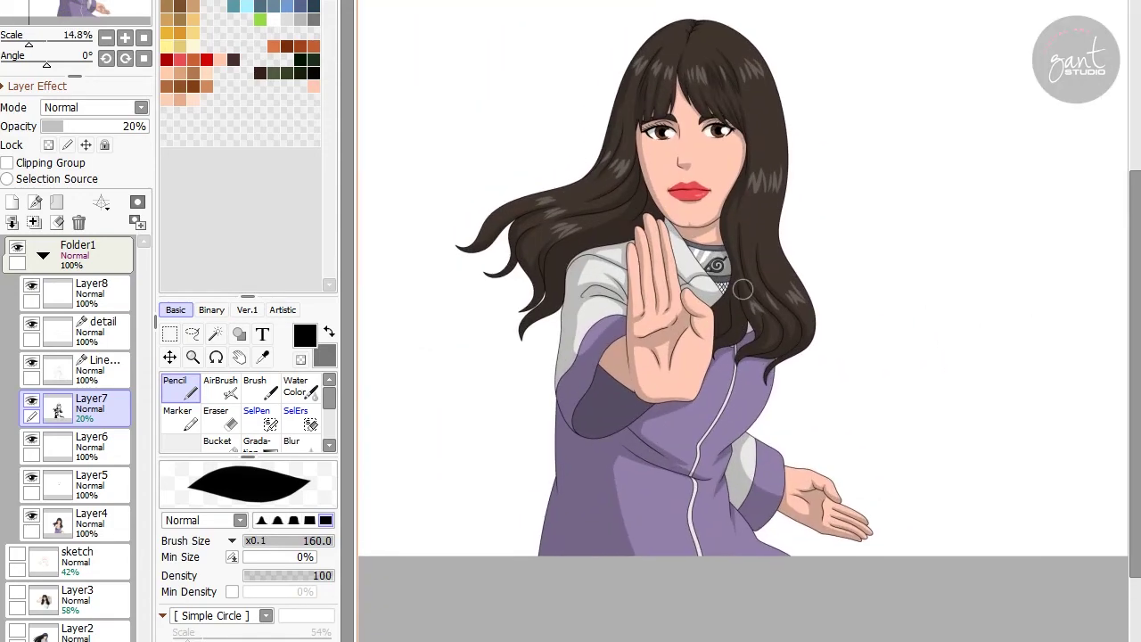
pyautogui.scroll(-4, 759, 406)
pyautogui.scroll(3, 714, 222)
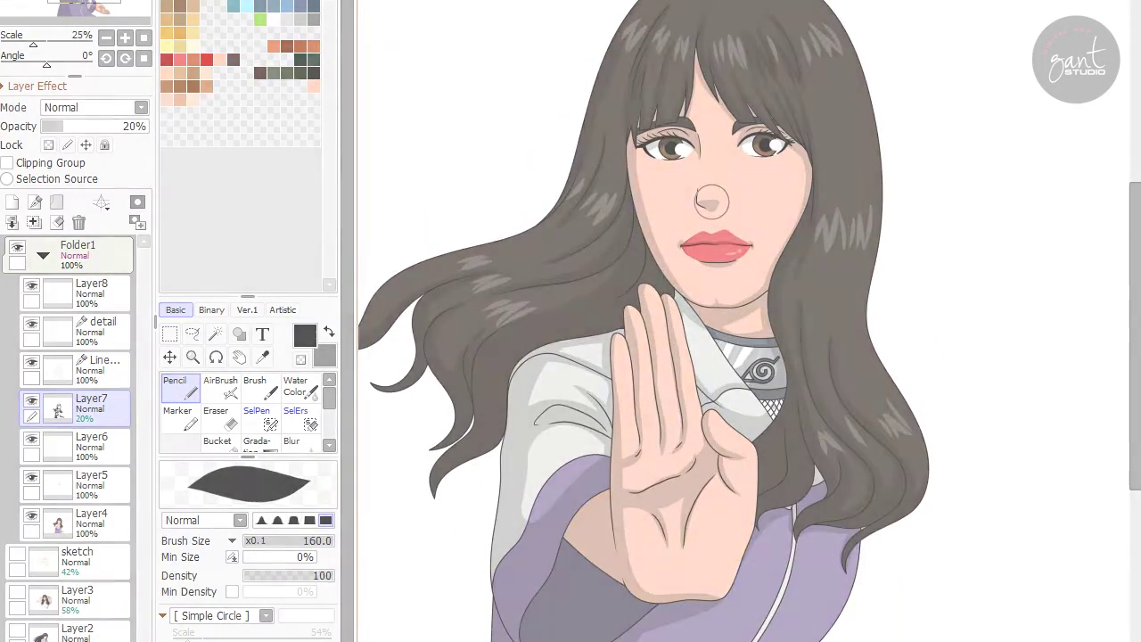